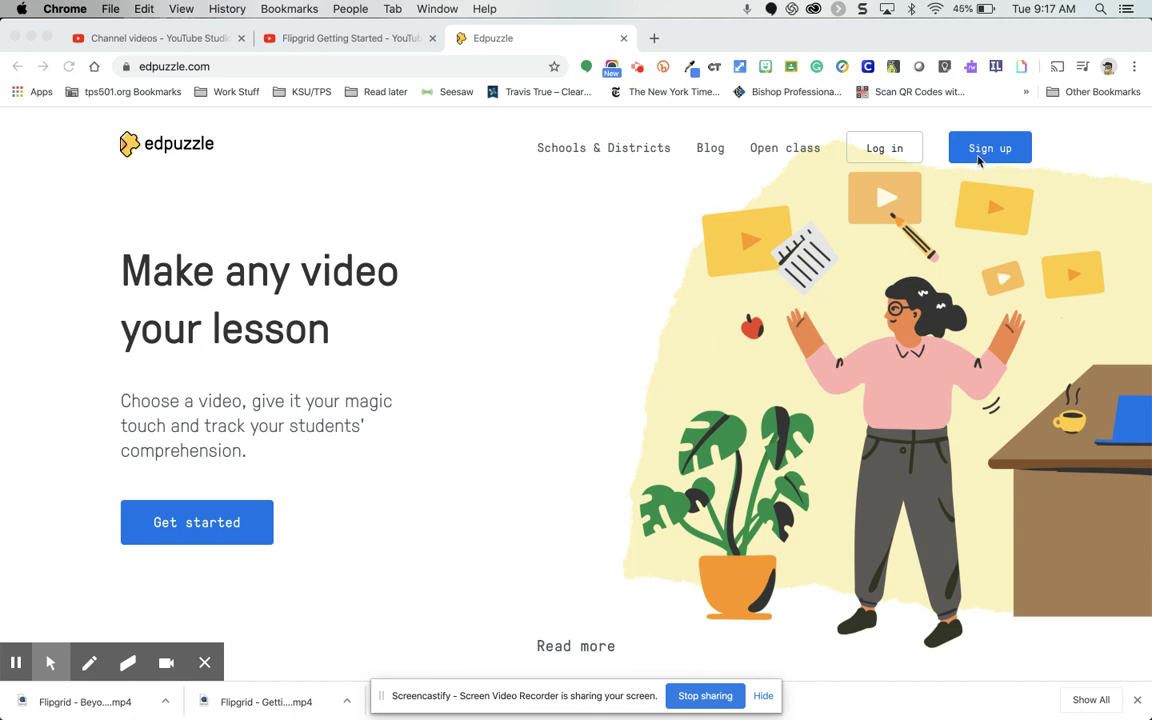
# Log in as a teacher using the listed Google account
pyautogui.click(897, 160)
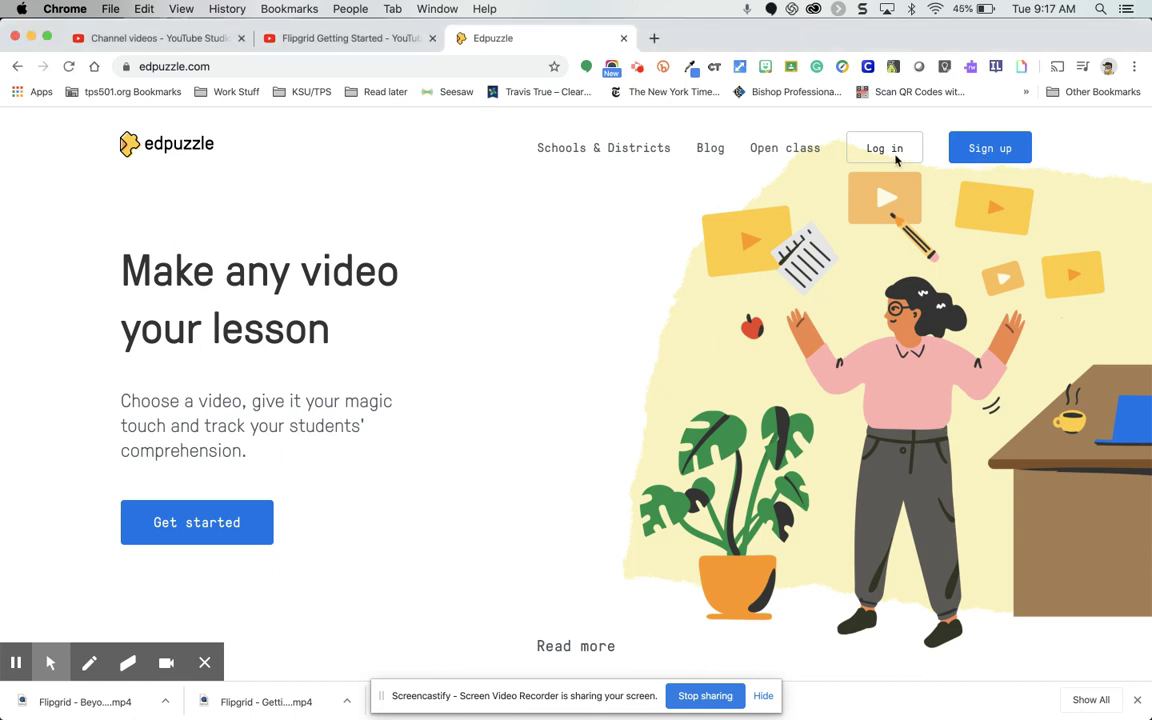
pyautogui.click(896, 152)
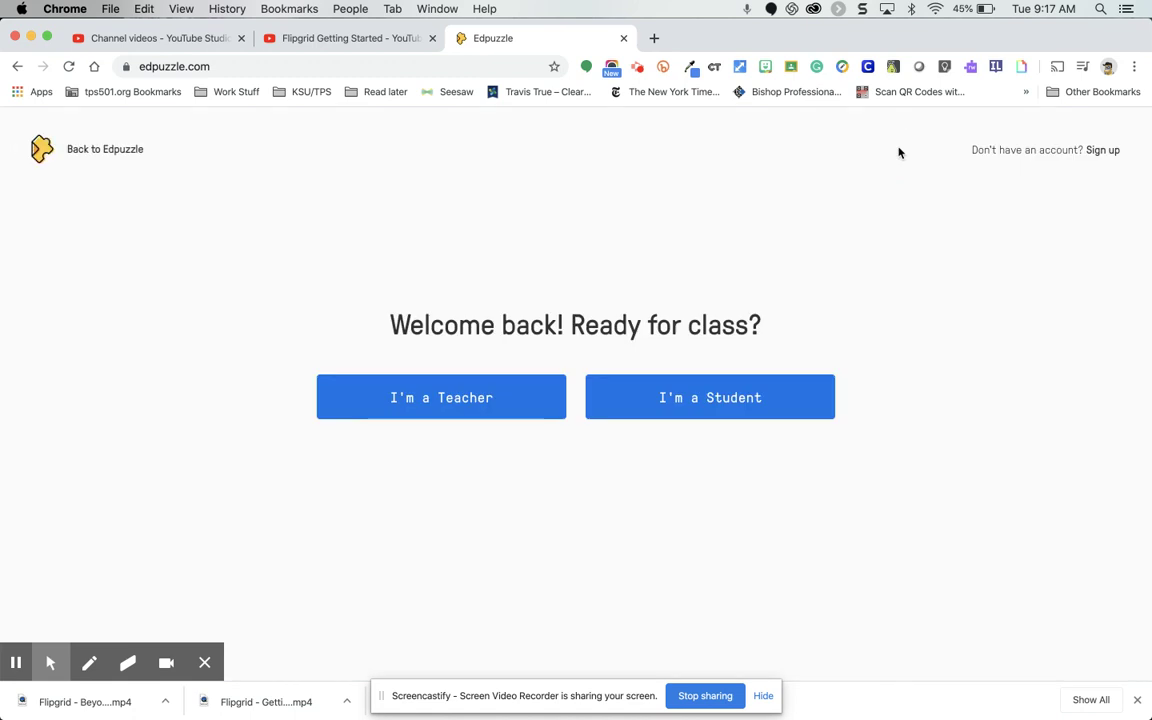
pyautogui.click(482, 400)
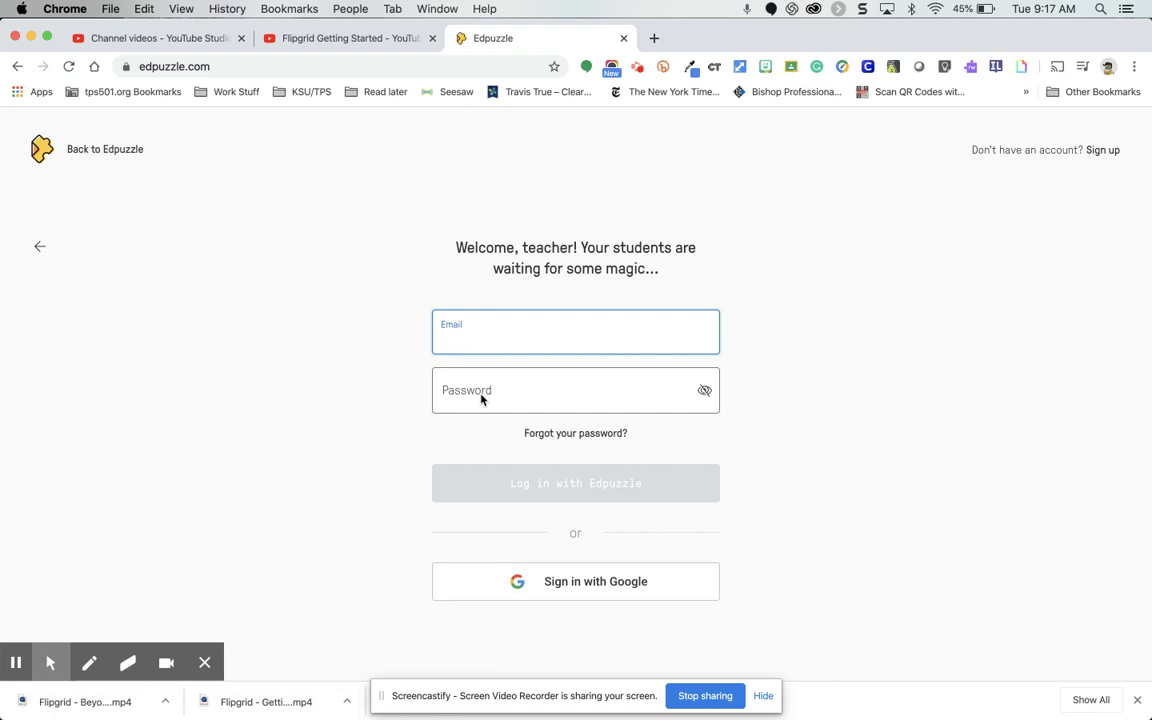
pyautogui.click(566, 584)
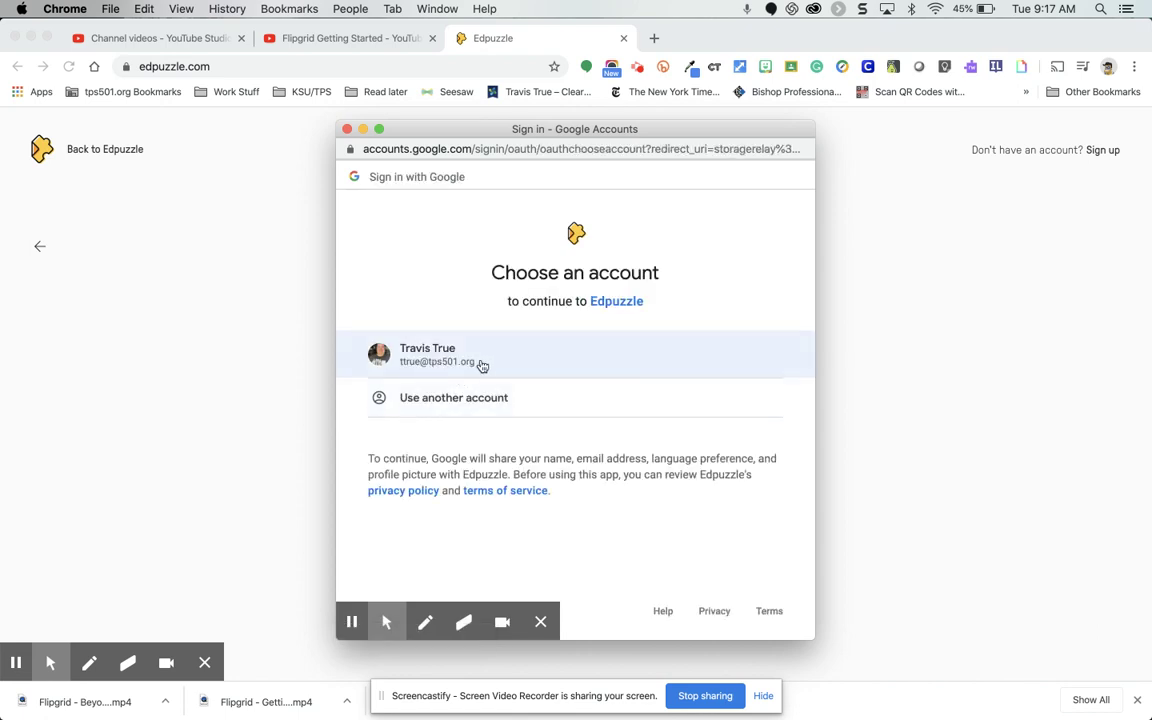
pyautogui.click(427, 357)
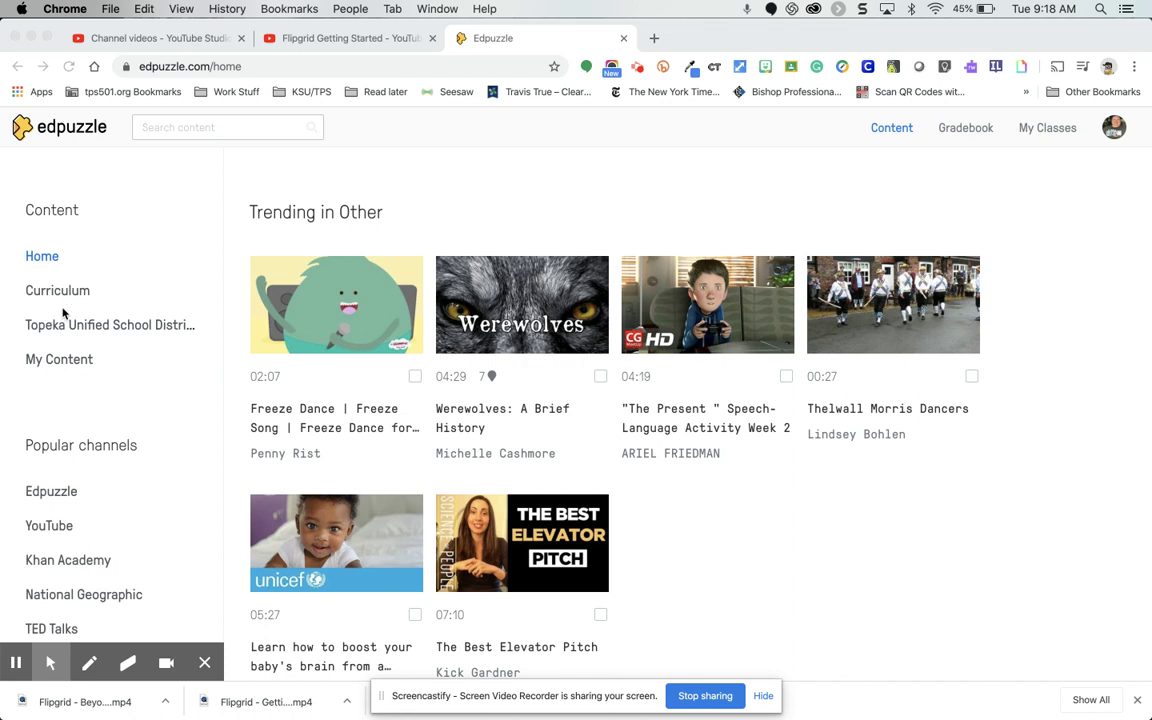
# Open the Edpuzzle channel and filter its videos by the Math subject
pyautogui.scroll(-3, 62, 430)
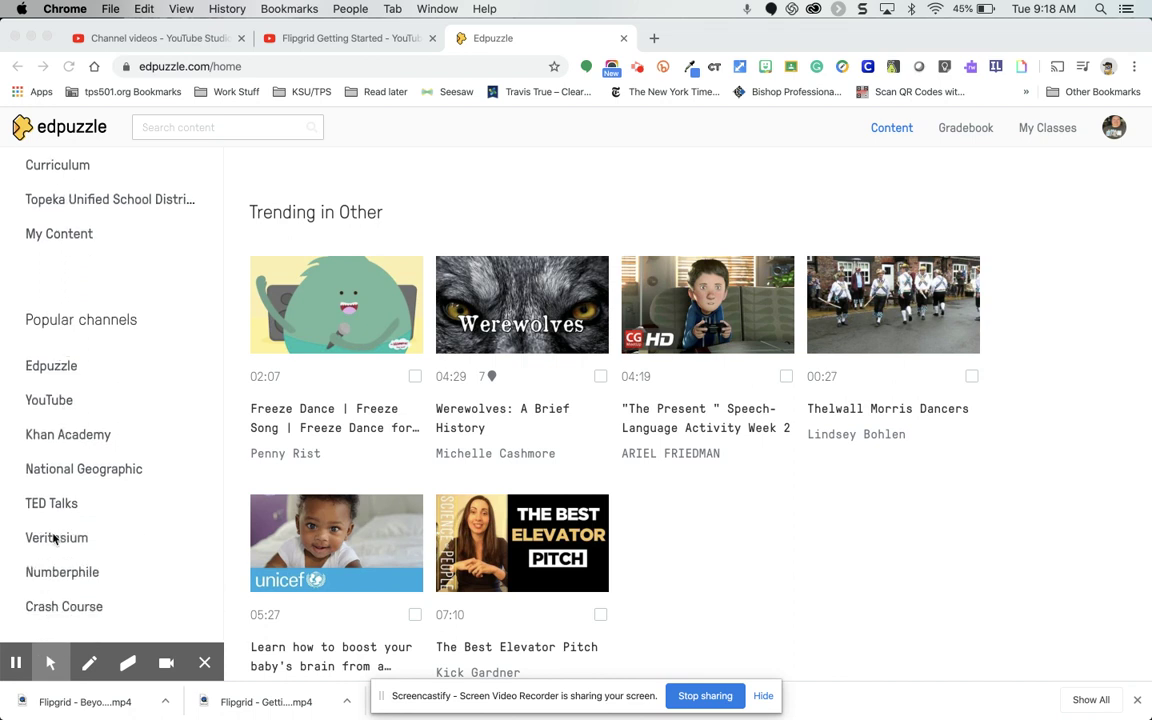
pyautogui.click(62, 368)
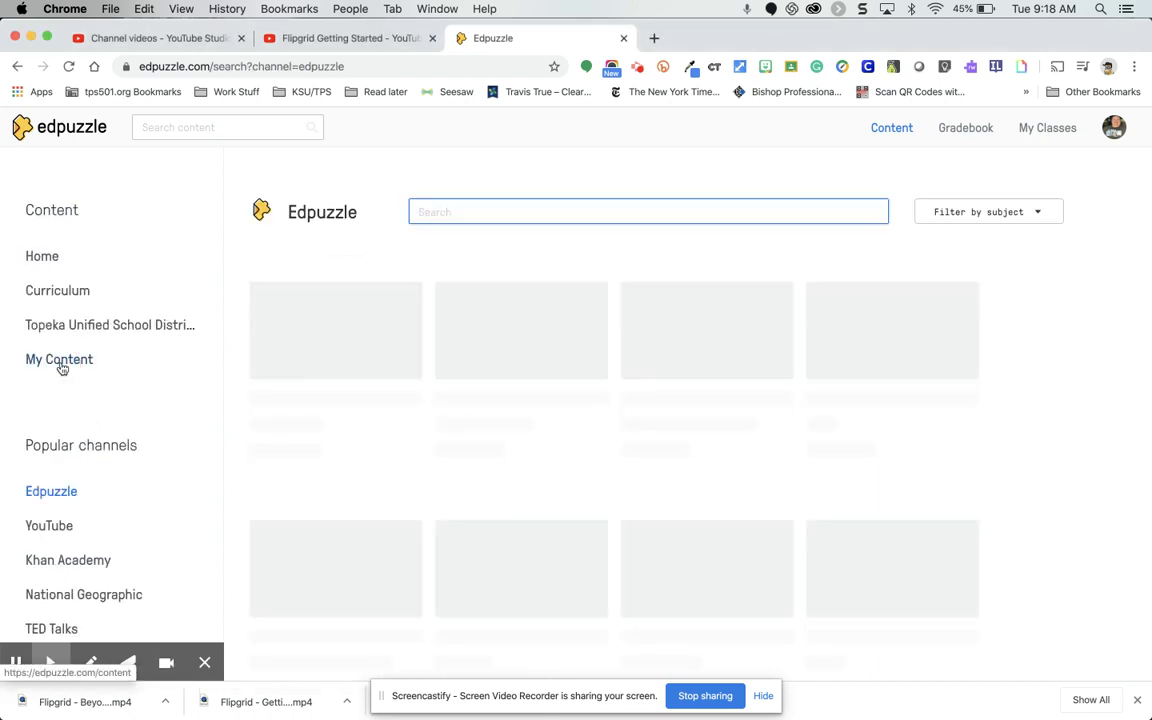
pyautogui.scroll(-3, 61, 368)
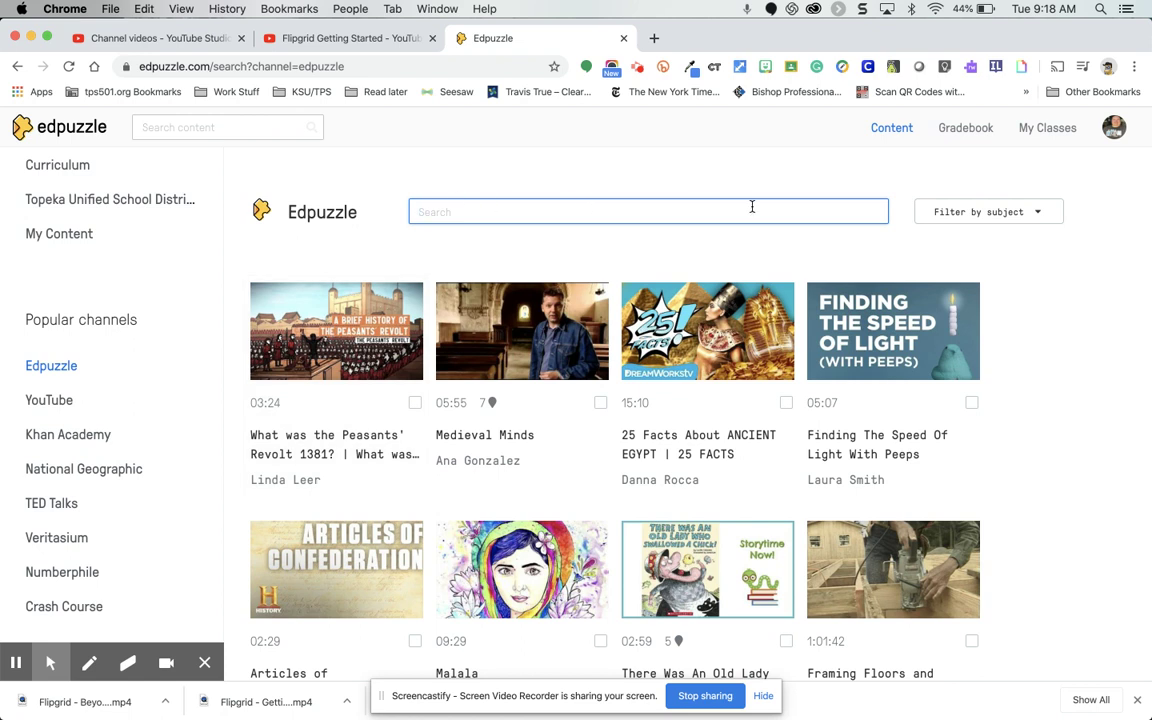
pyautogui.click(1032, 213)
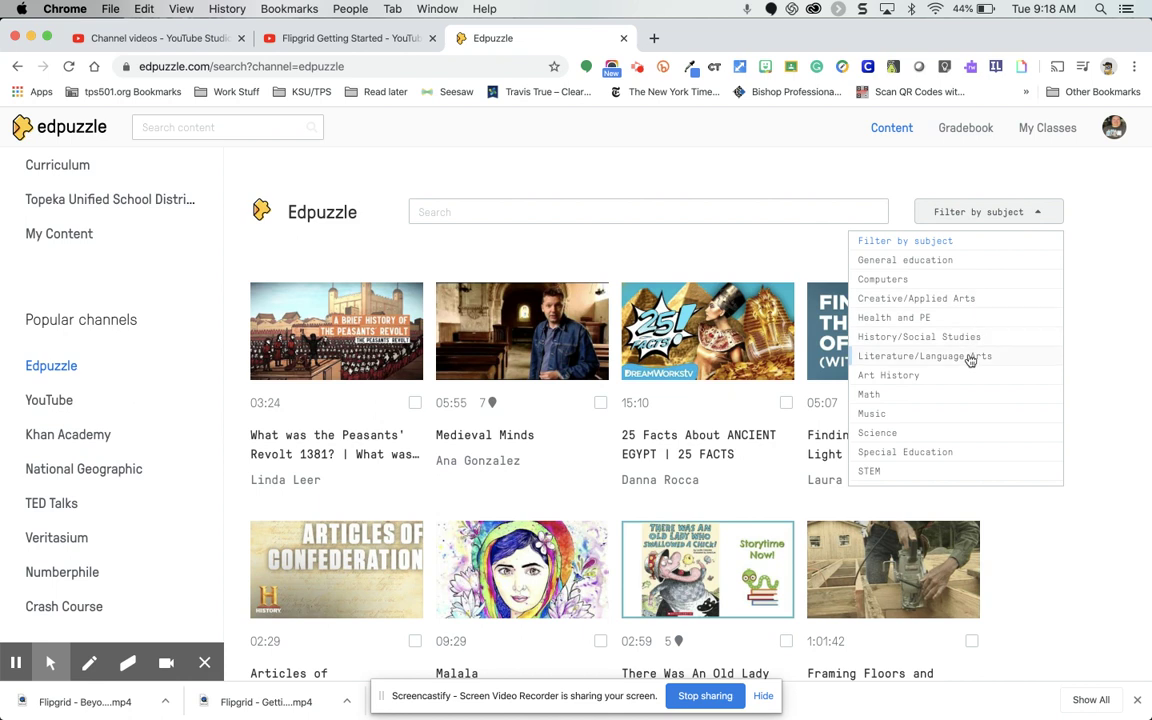
pyautogui.scroll(-2, 958, 405)
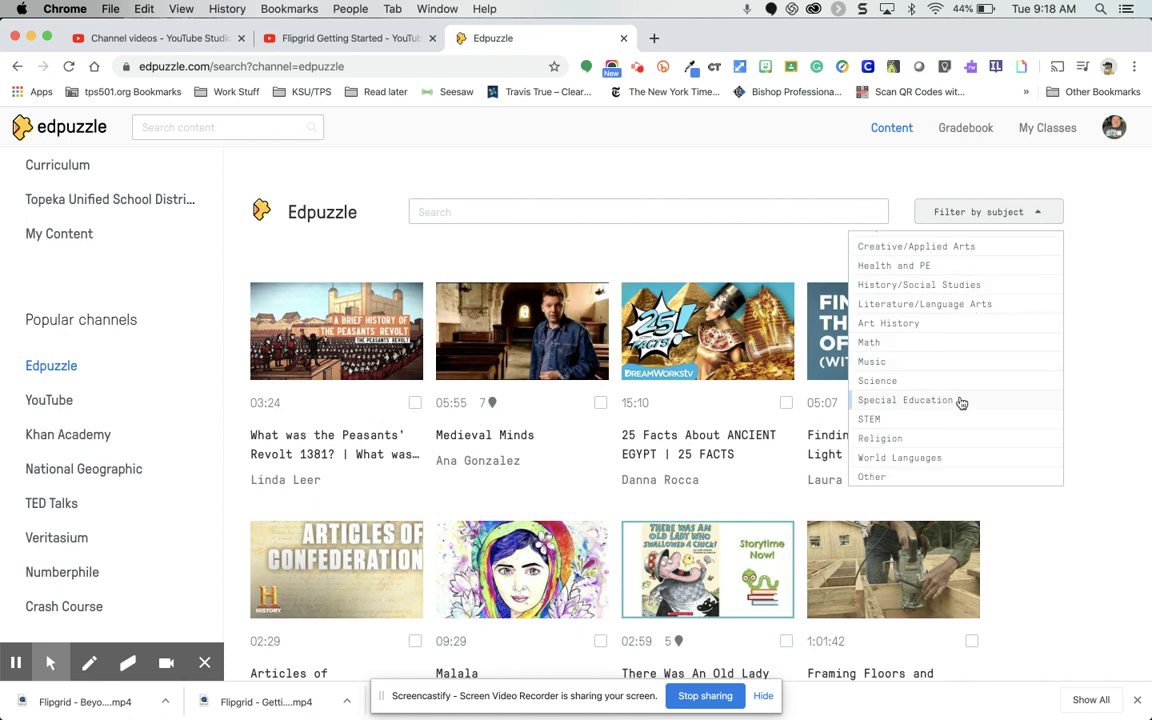
pyautogui.click(963, 341)
pyautogui.click(858, 207)
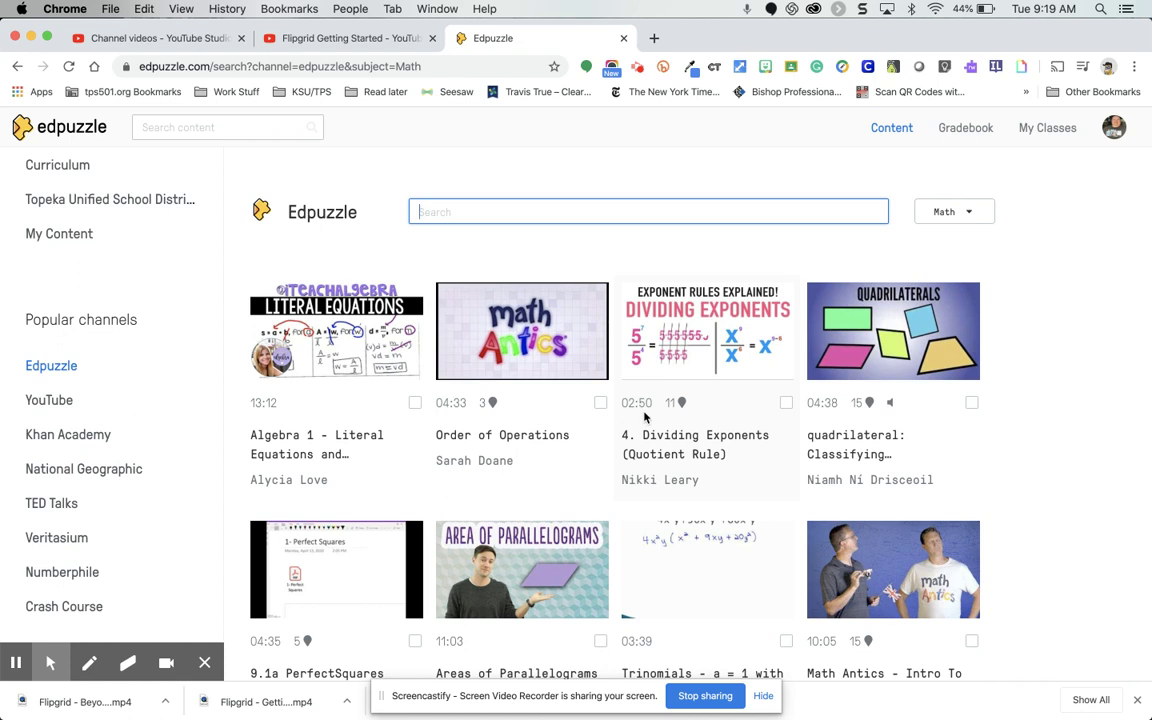
# Open the video "4. Dividing Exponents (Quotient Rule)" and play it, continuing past the opening note to the first multiple-choice question
pyautogui.moveTo(682, 410)
pyautogui.click(694, 352)
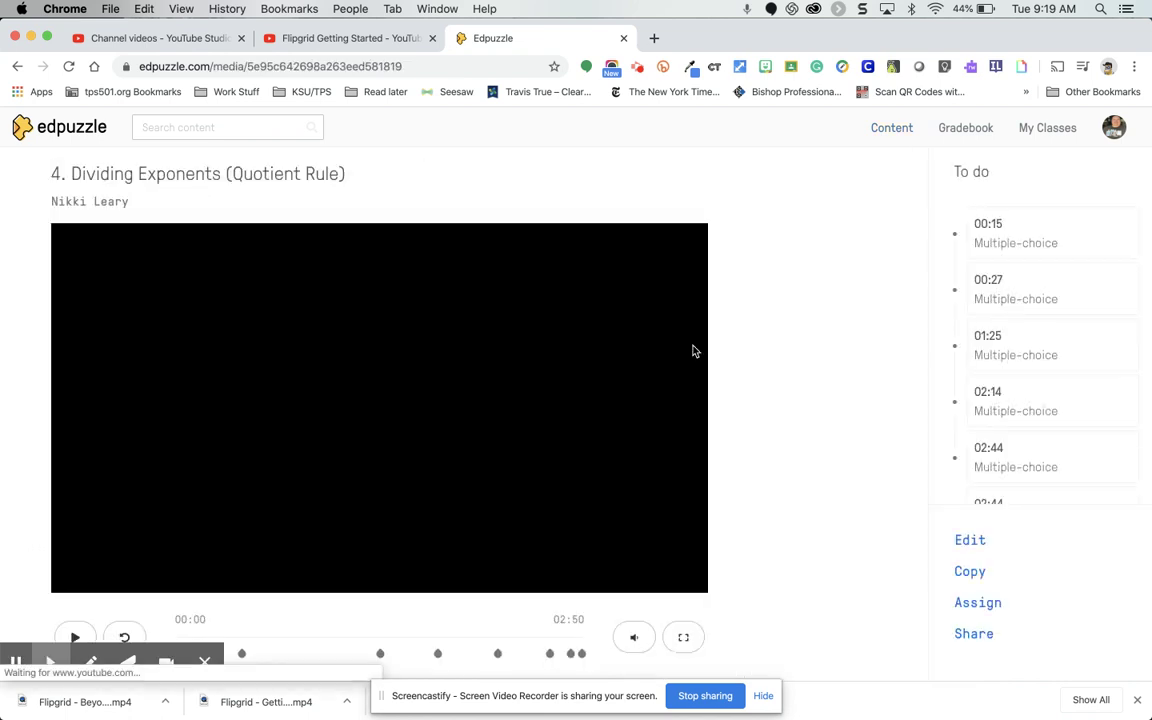
pyautogui.scroll(-3, 326, 576)
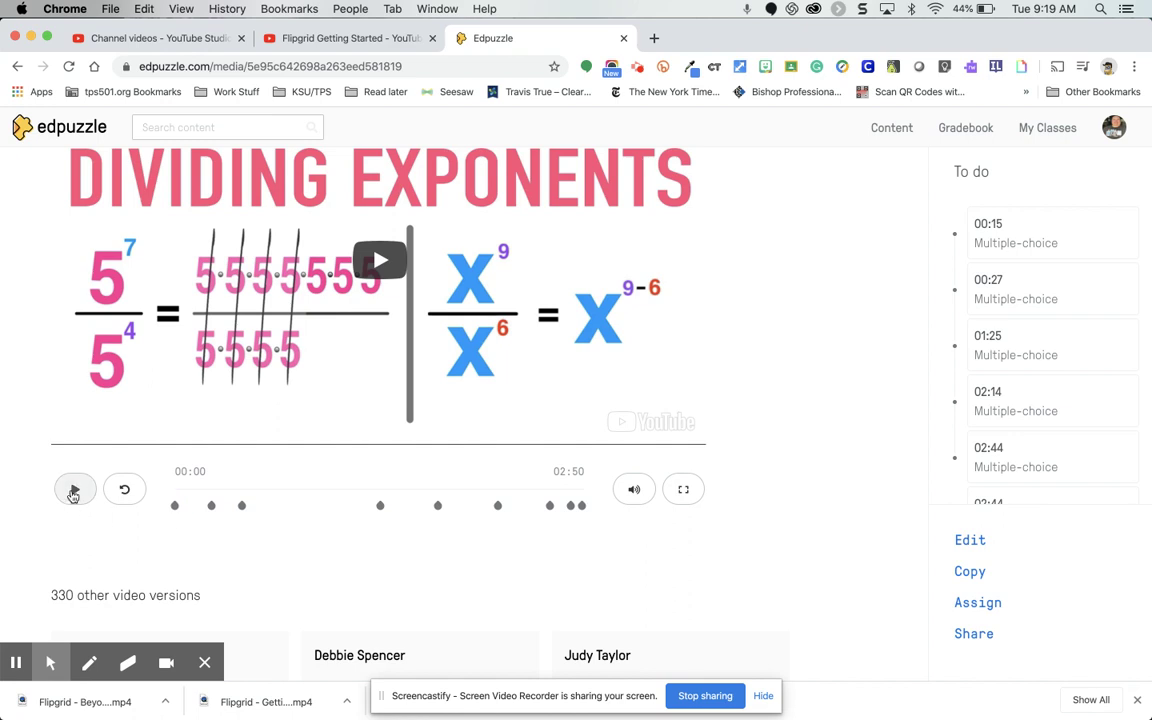
pyautogui.click(74, 491)
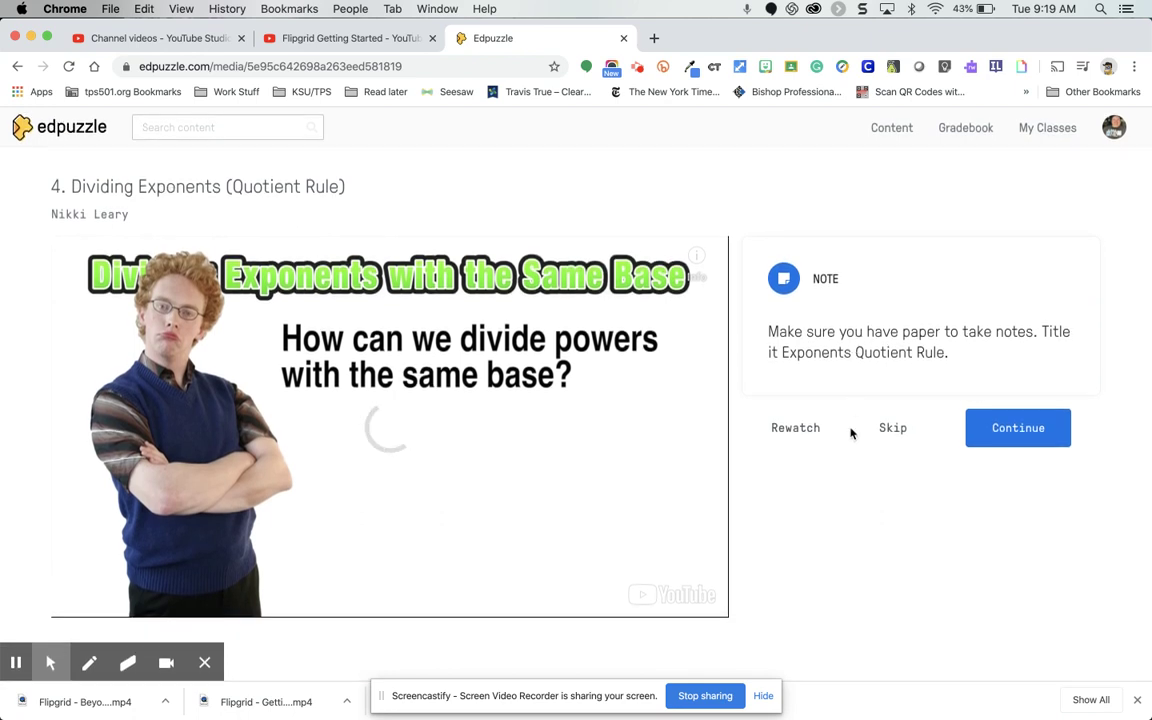
pyautogui.click(1007, 437)
pyautogui.scroll(-3, 343, 514)
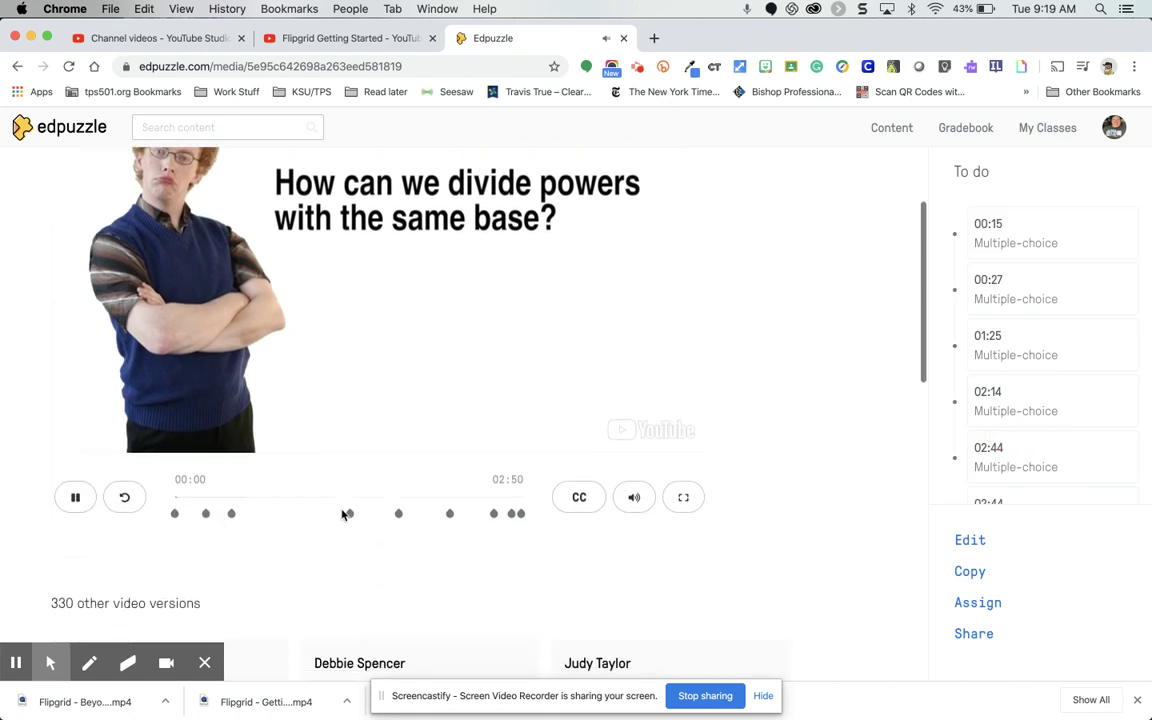
pyautogui.click(199, 487)
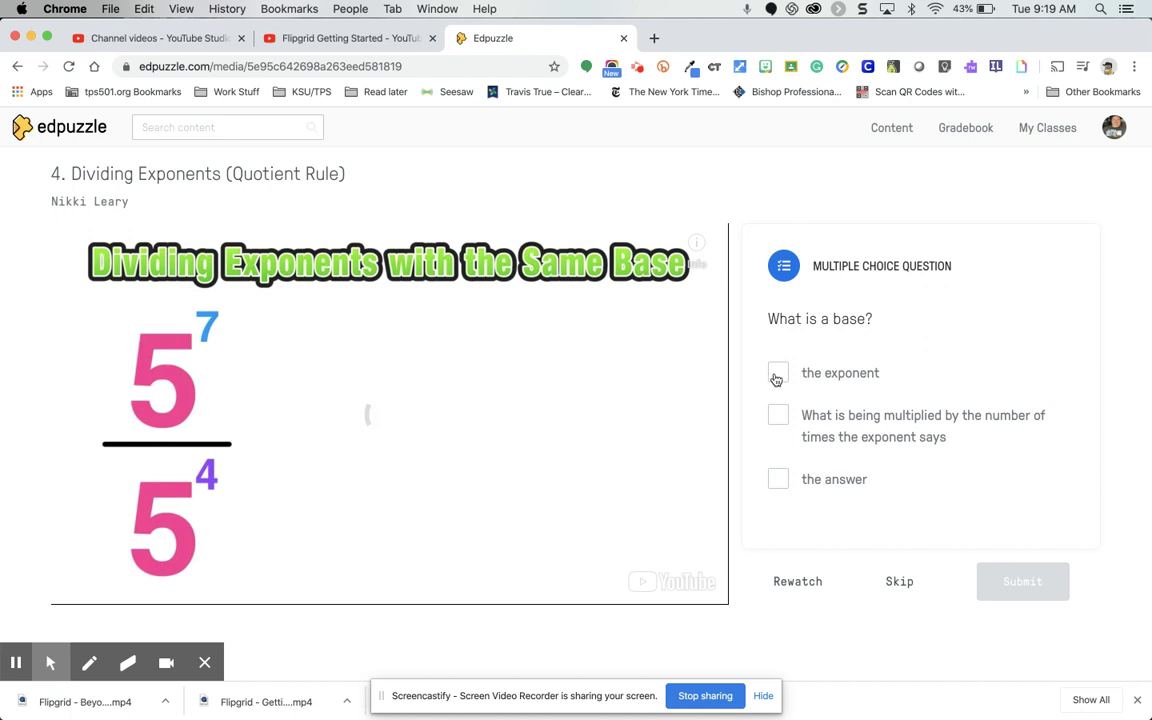
# Answer the question "What is a base?" with only "the answer" selected and submit it to review the feedback
pyautogui.click(779, 412)
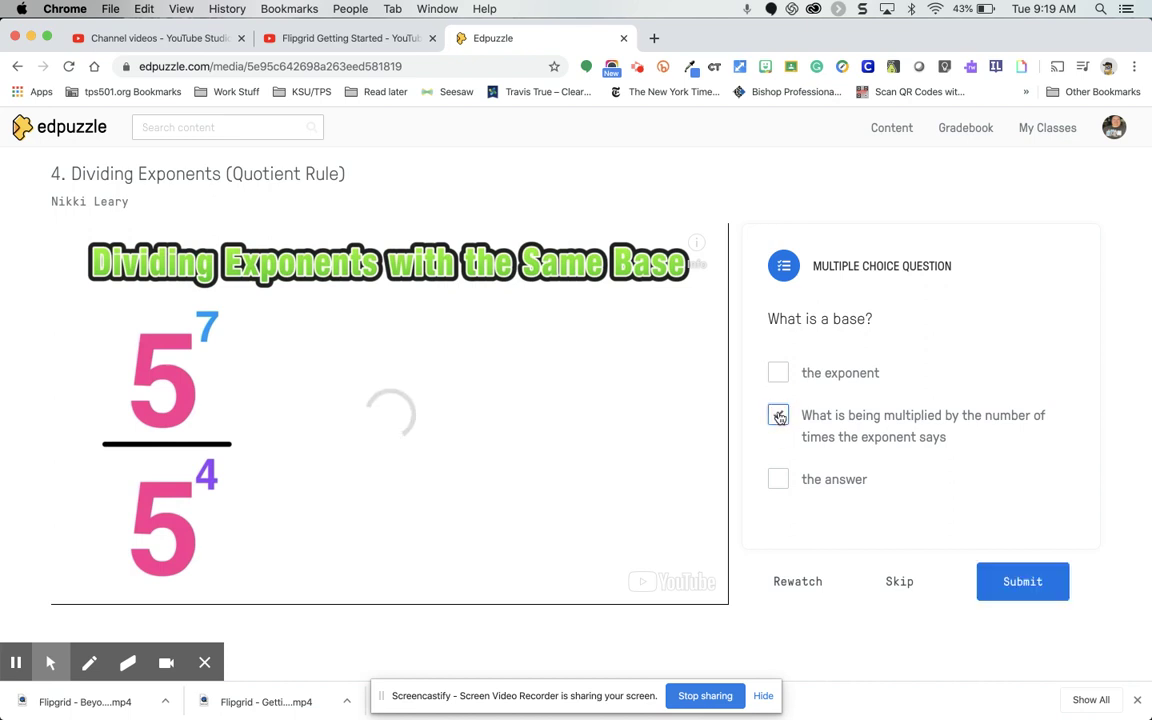
pyautogui.click(779, 479)
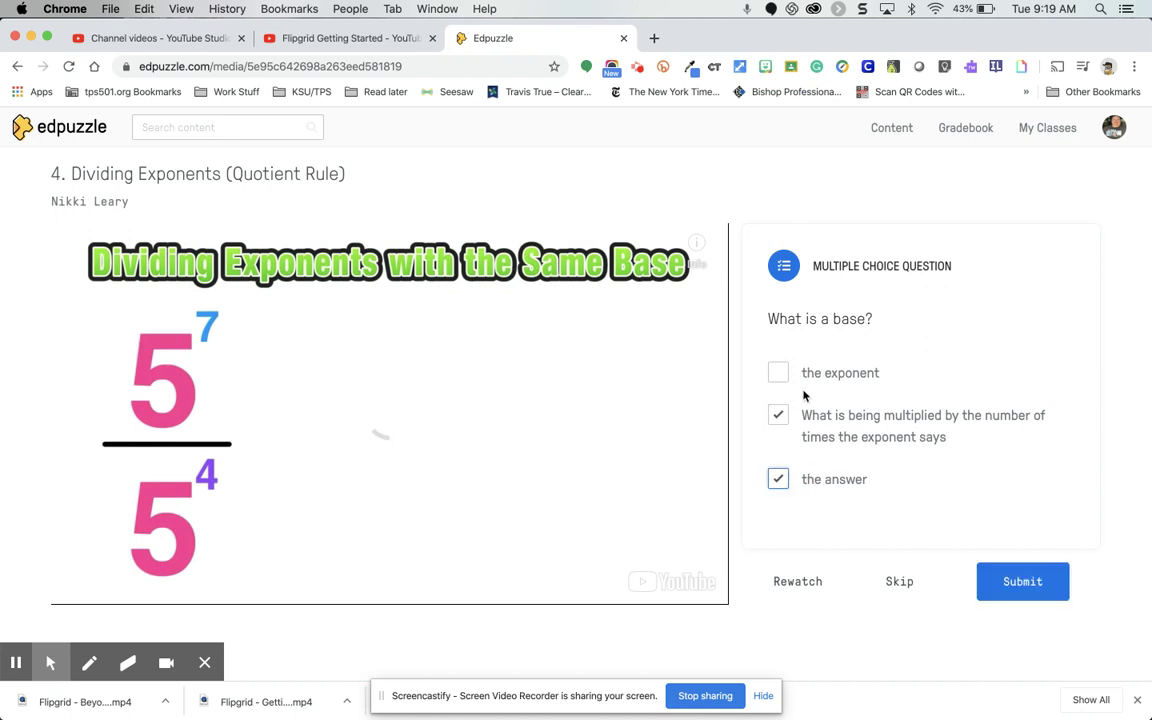
pyautogui.click(779, 416)
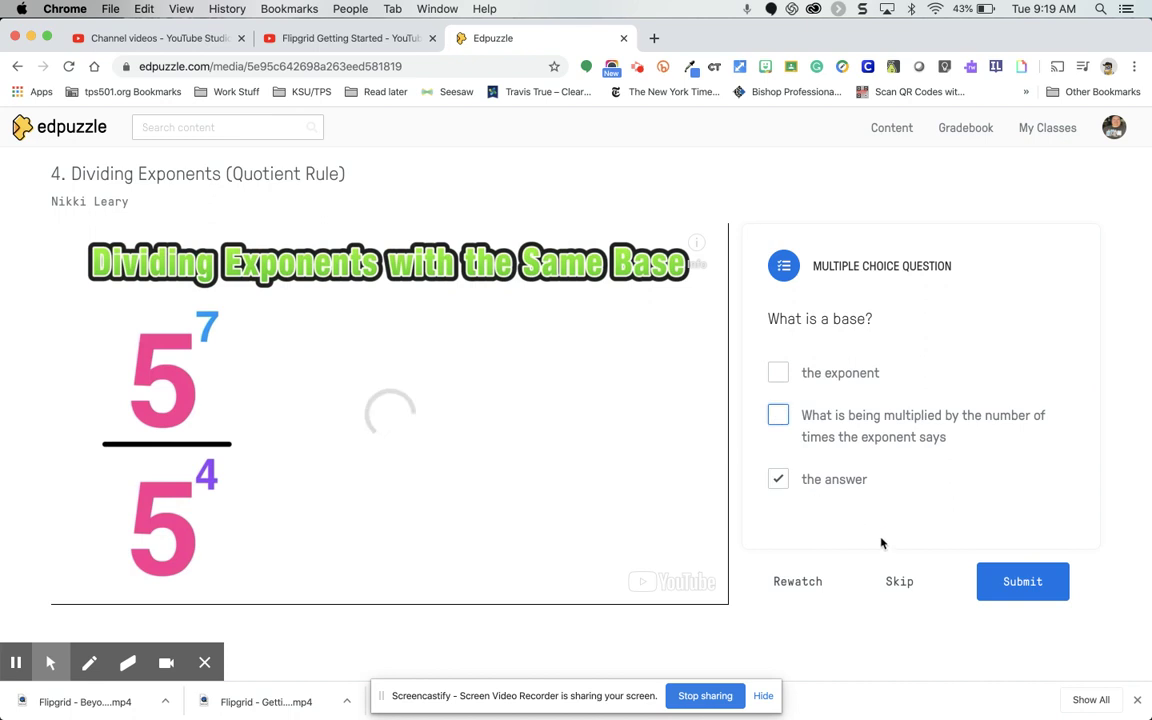
pyautogui.click(1022, 581)
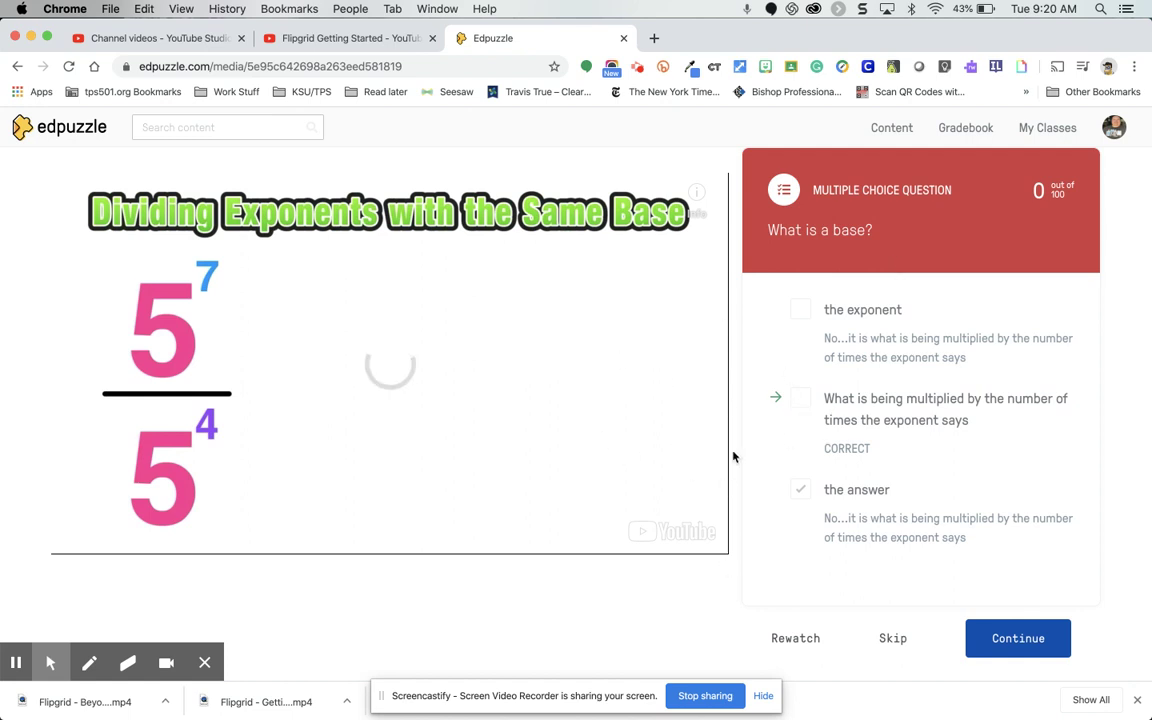
pyautogui.scroll(3, 714, 444)
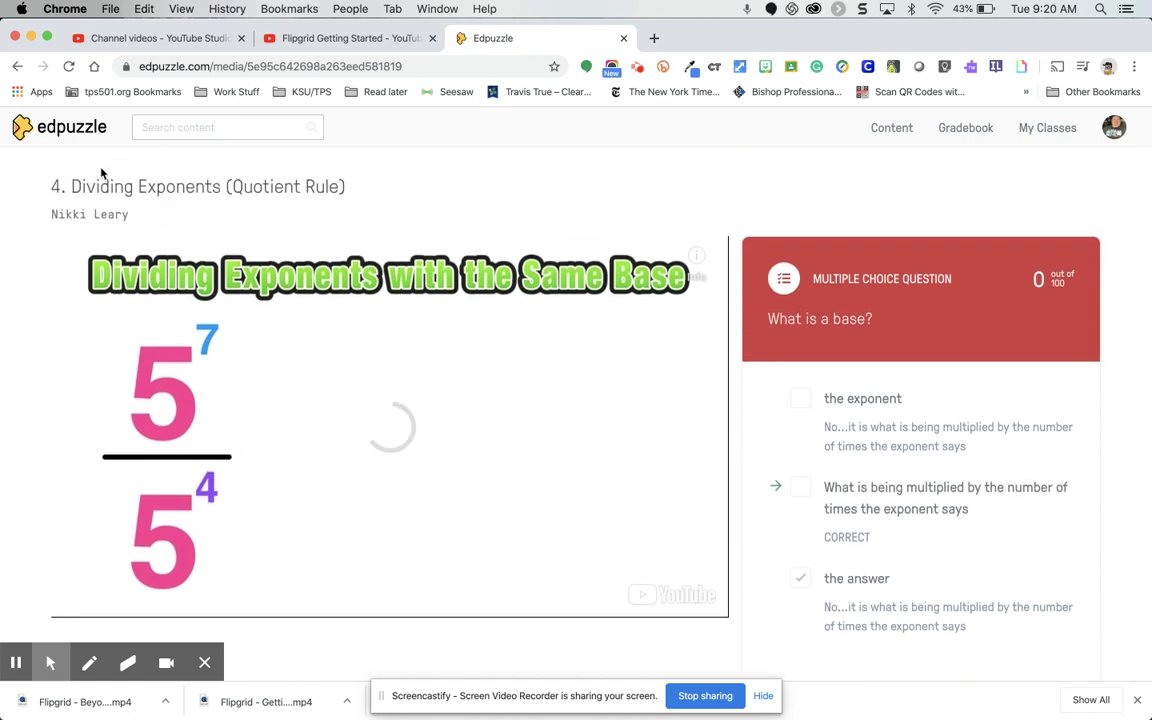
# Return to the home page and view the video listings of the Edpuzzle and YouTube channels
pyautogui.click(74, 143)
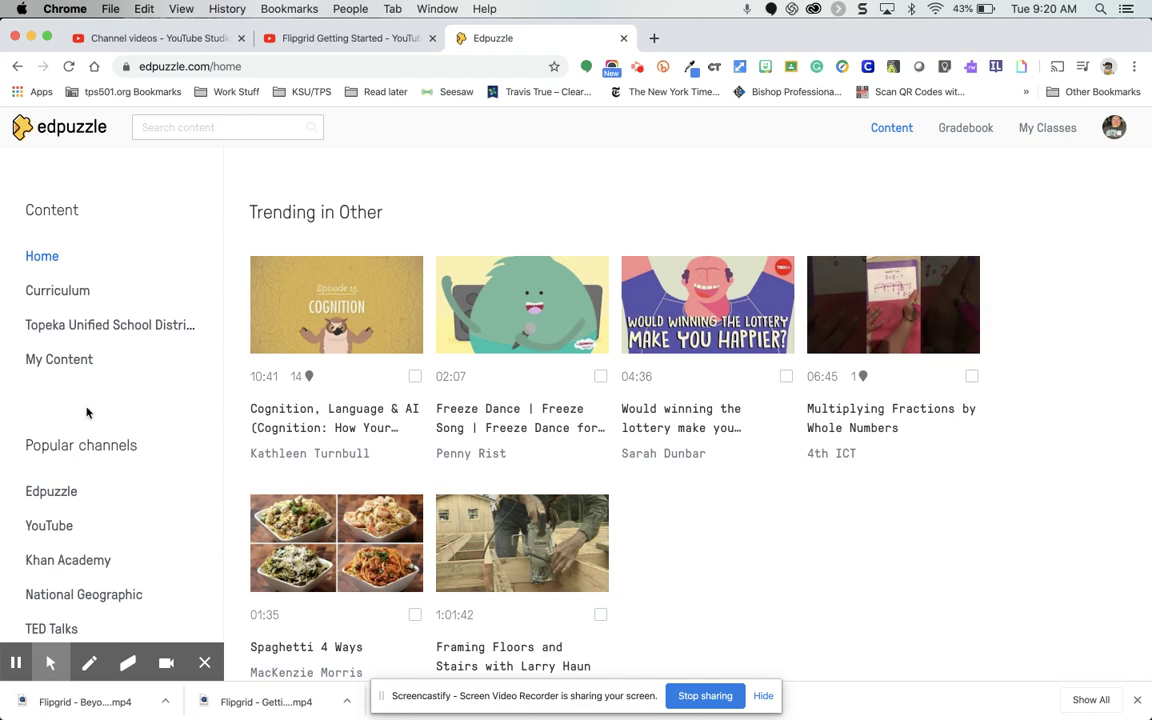
pyautogui.scroll(-3, 75, 460)
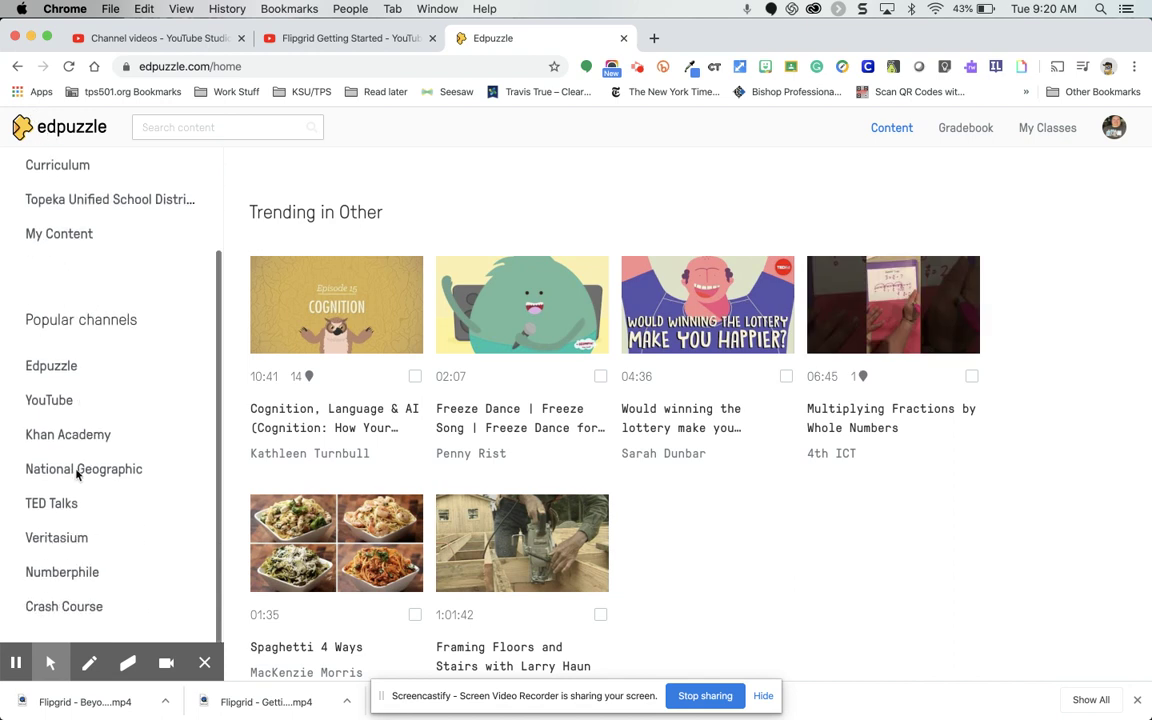
pyautogui.click(52, 366)
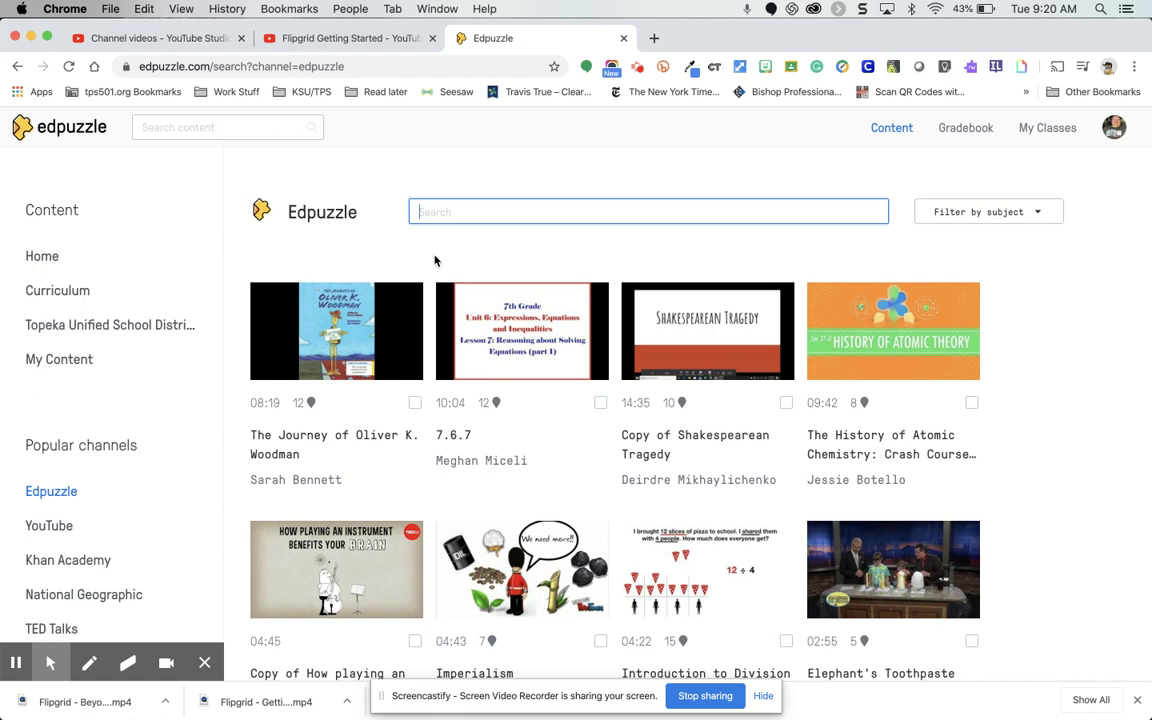
pyautogui.click(58, 526)
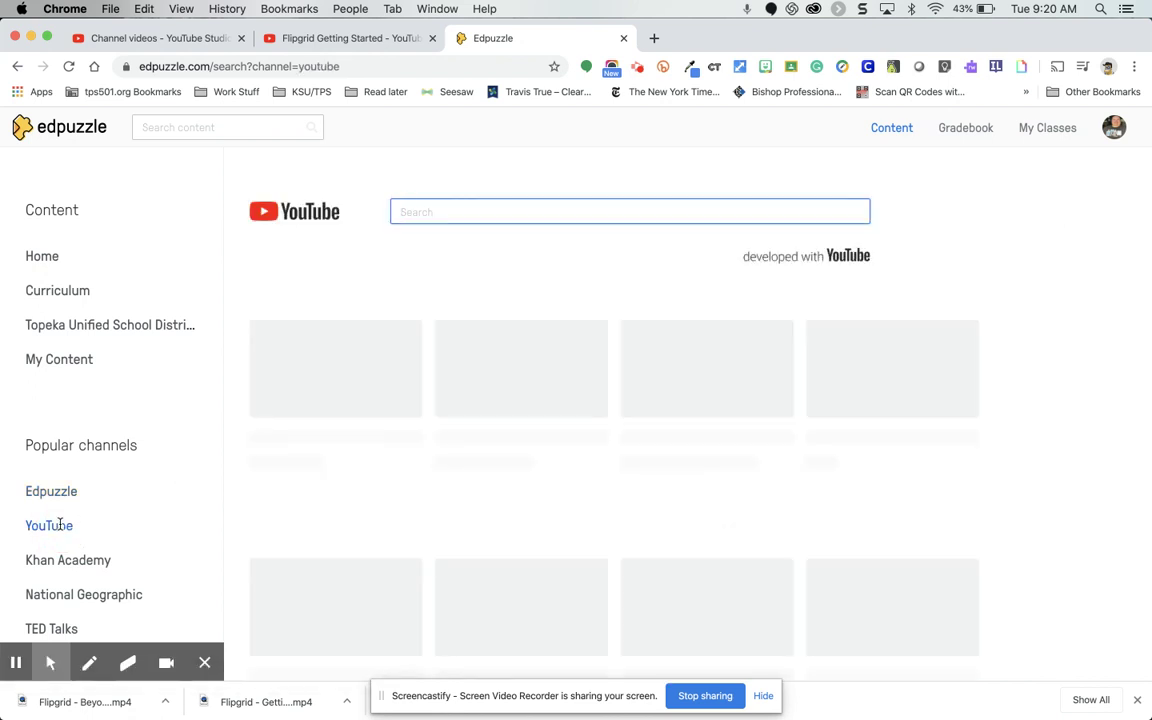
pyautogui.scroll(-3, 60, 525)
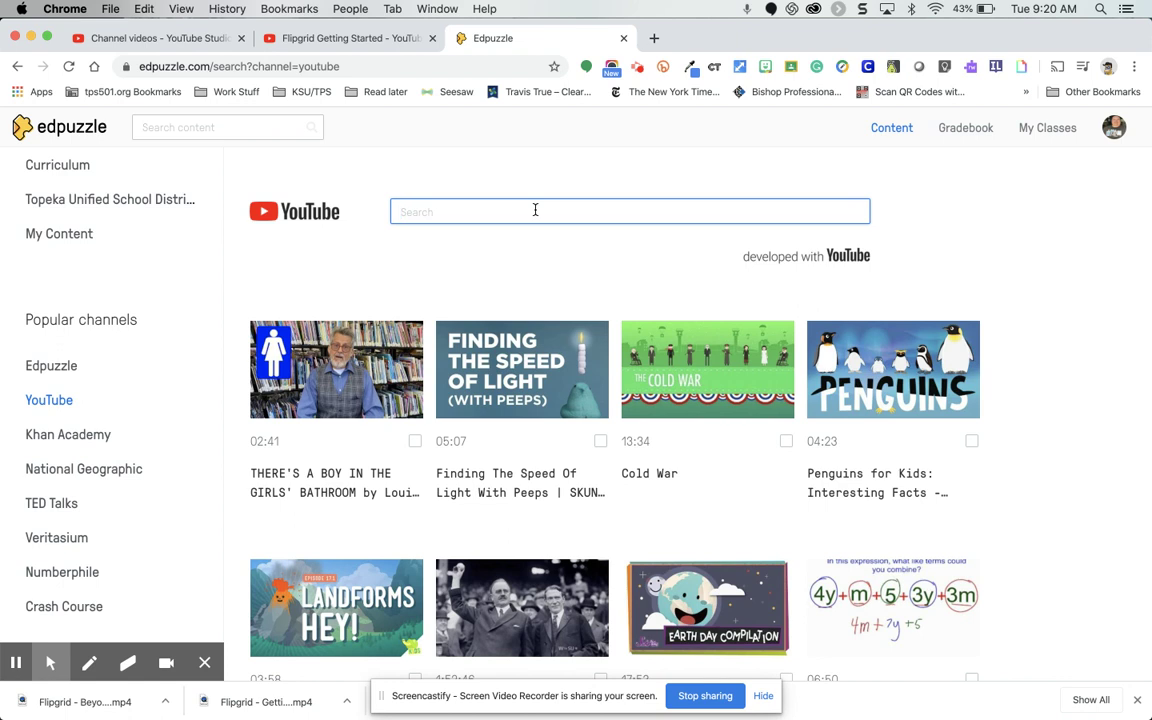
# Browse the Khan Academy, National Geographic, TED Talks, Veritasium, Numberphile and Crash Course channels for available videos
pyautogui.click(92, 434)
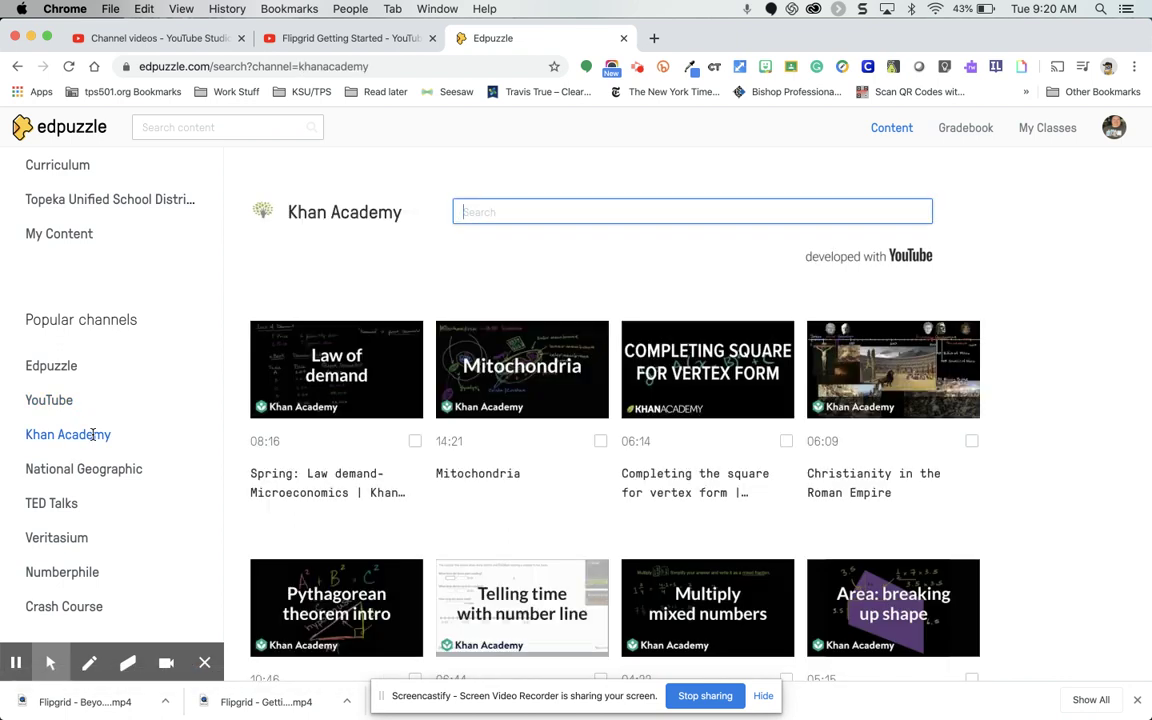
pyautogui.click(89, 471)
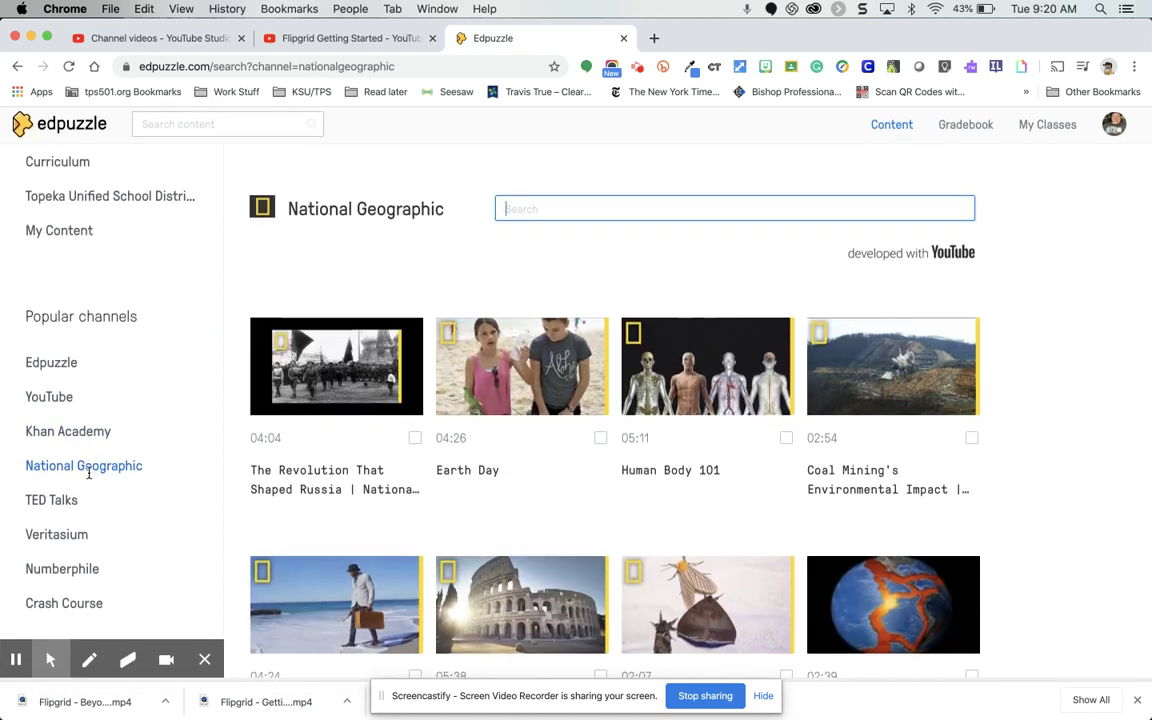
pyautogui.click(61, 506)
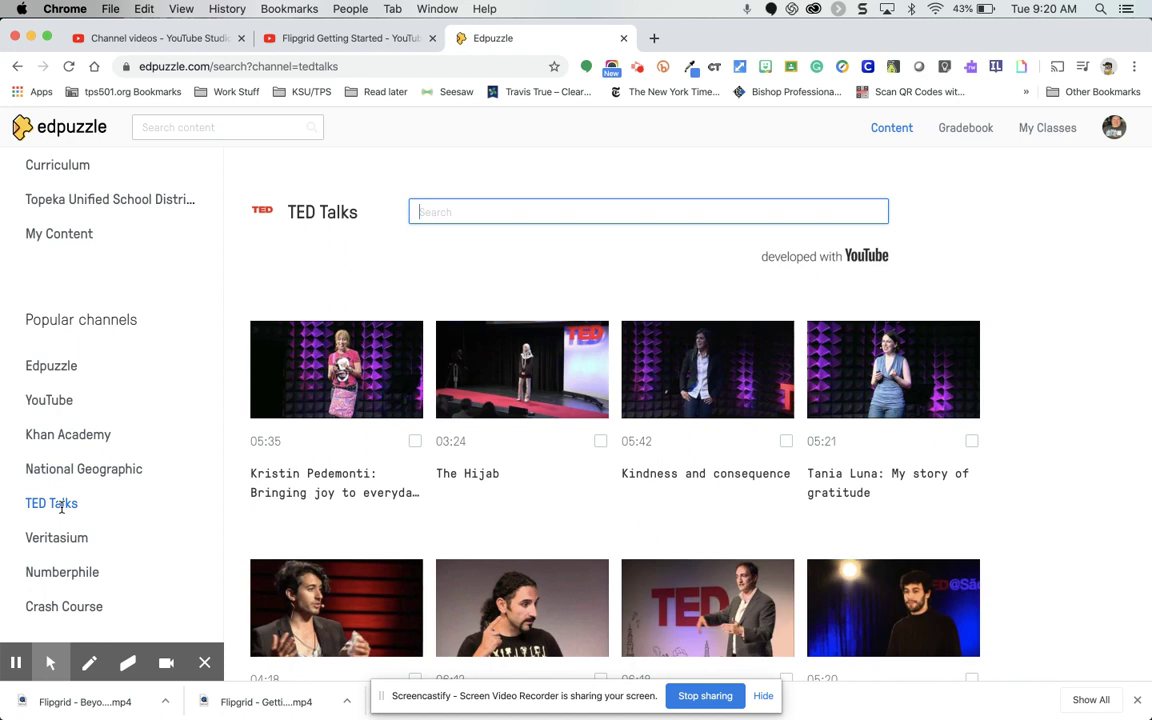
pyautogui.click(60, 540)
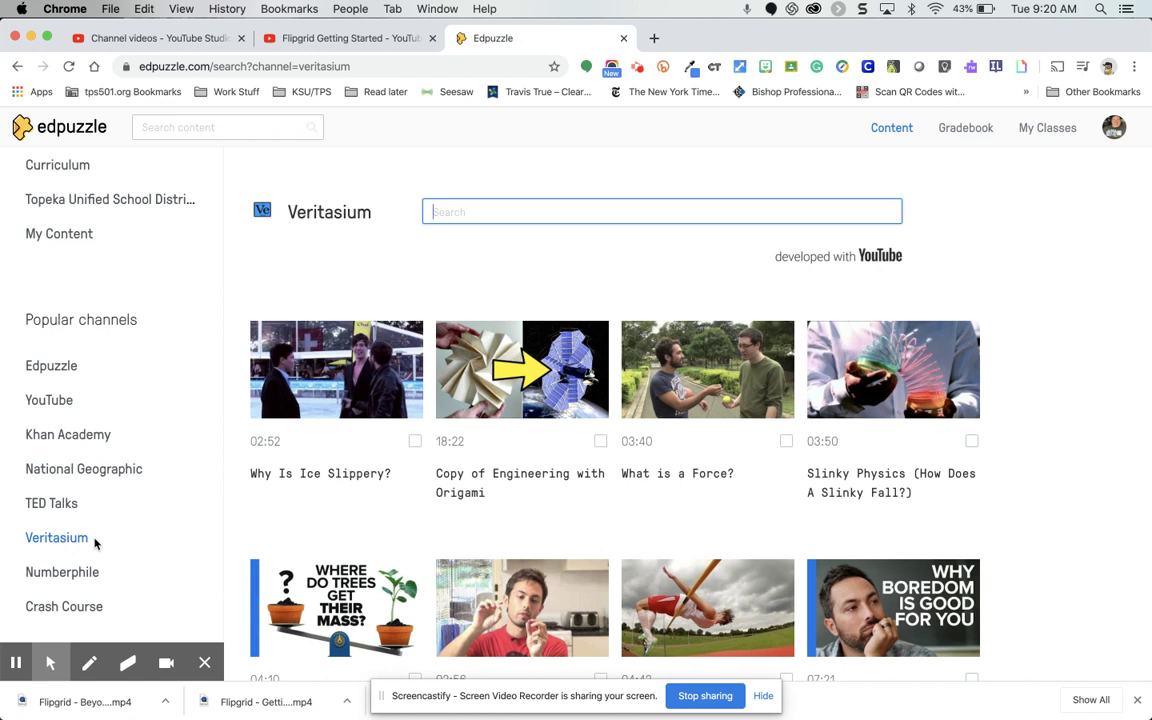
pyautogui.click(72, 574)
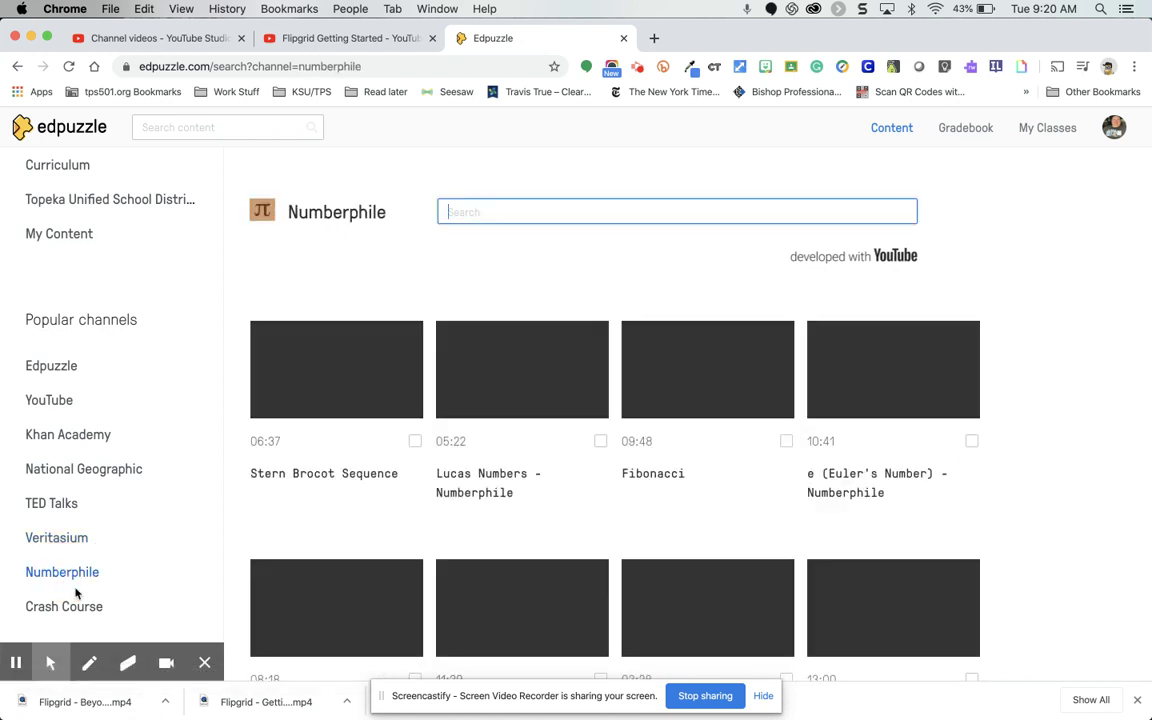
pyautogui.click(64, 607)
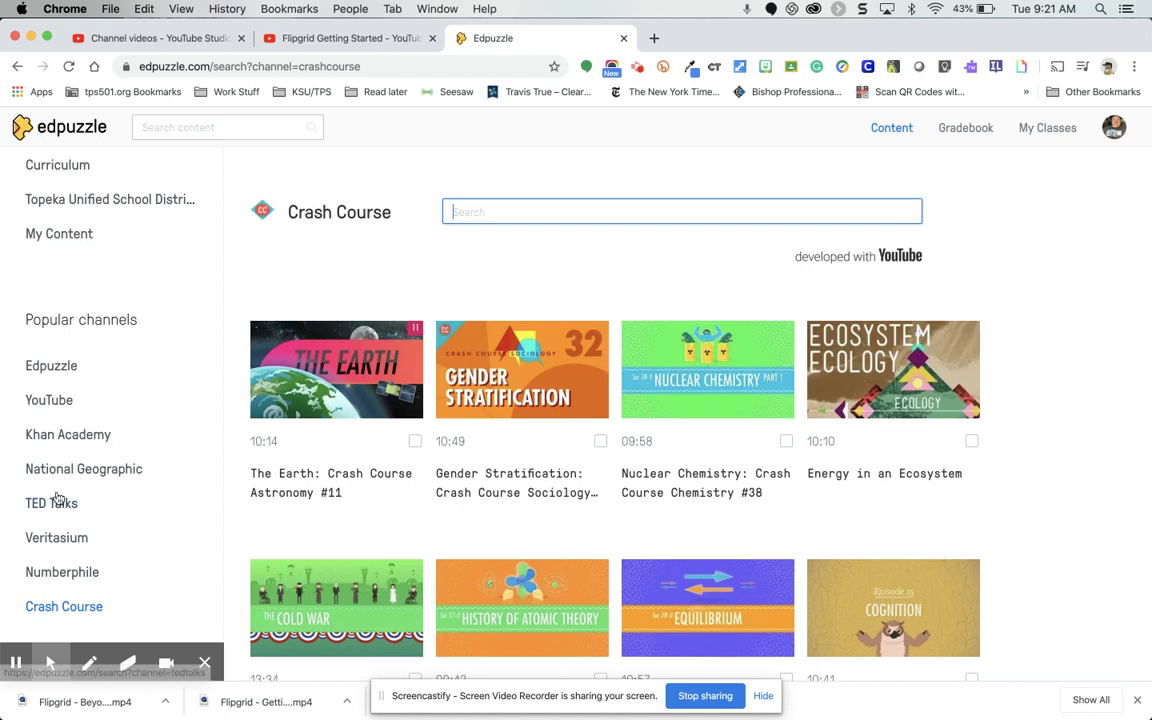
pyautogui.scroll(-2, 247, 496)
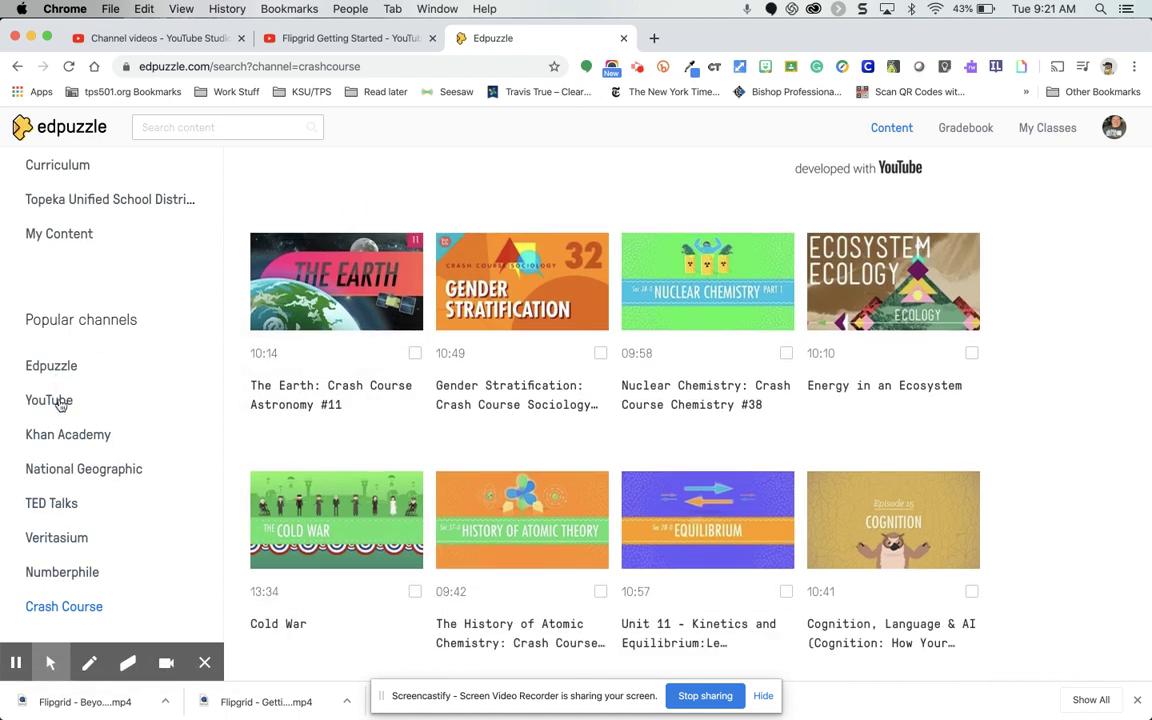
pyautogui.scroll(3, 62, 388)
pyautogui.scroll(-3, 62, 388)
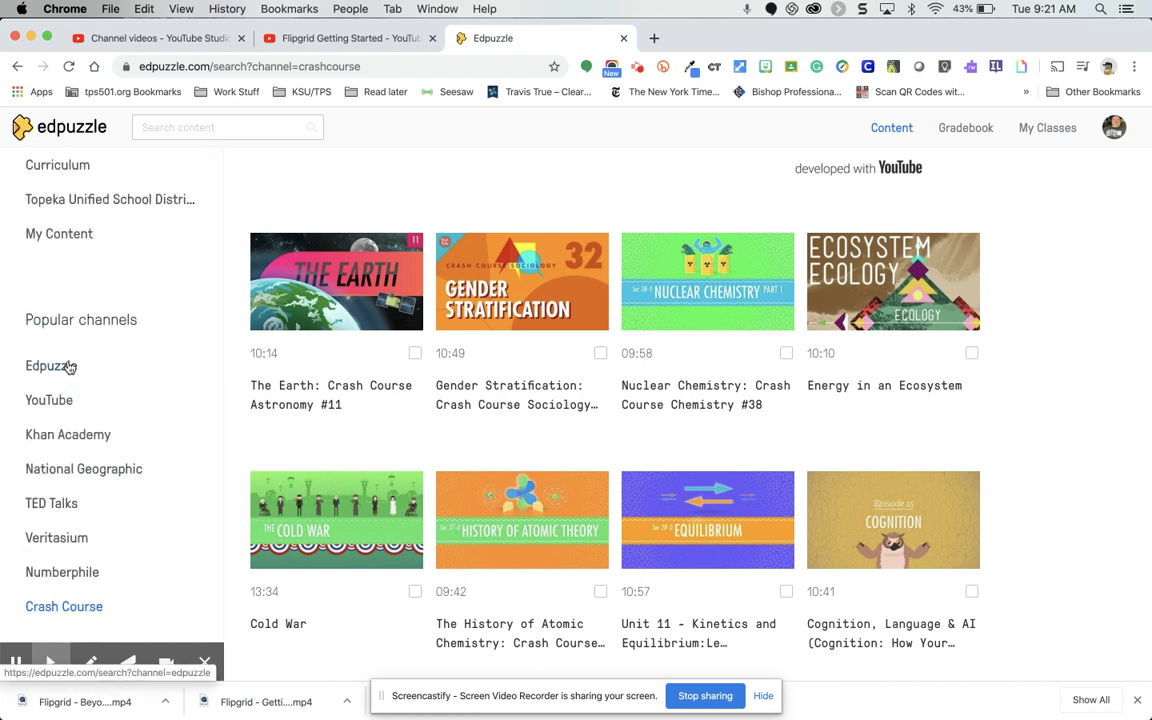
pyautogui.scroll(2, 70, 368)
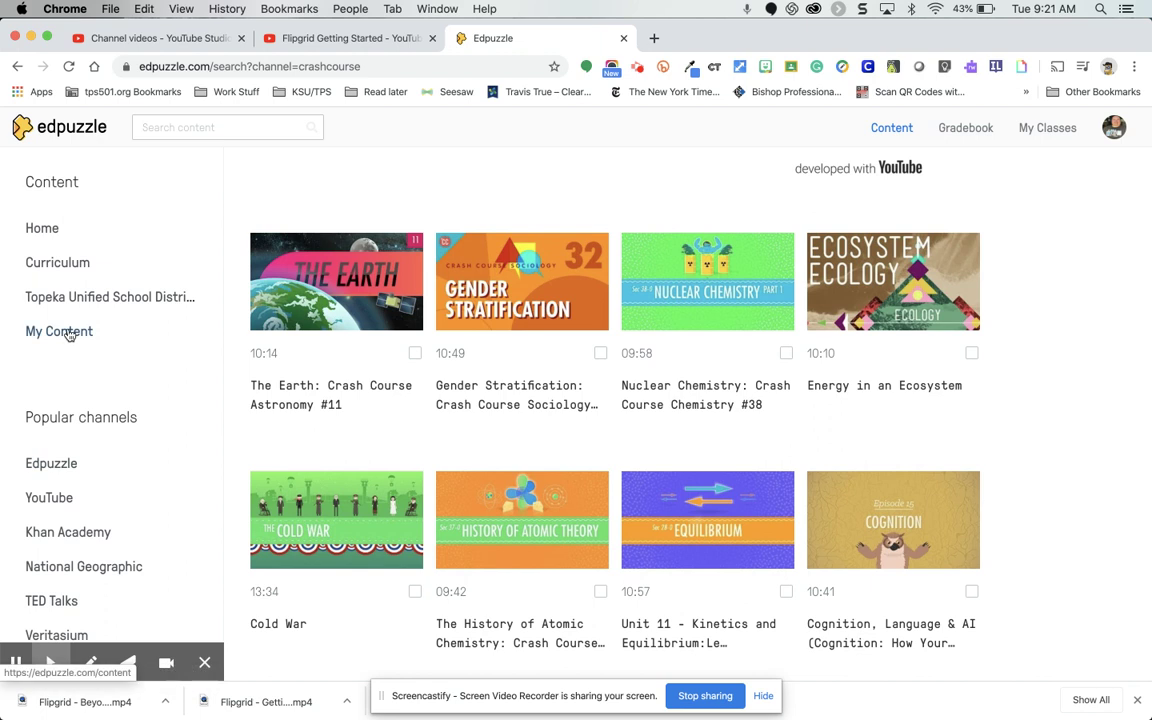
# Start creating a new video from My Content, look through the suggested listings and choose the YouTube channel as the source
pyautogui.click(57, 332)
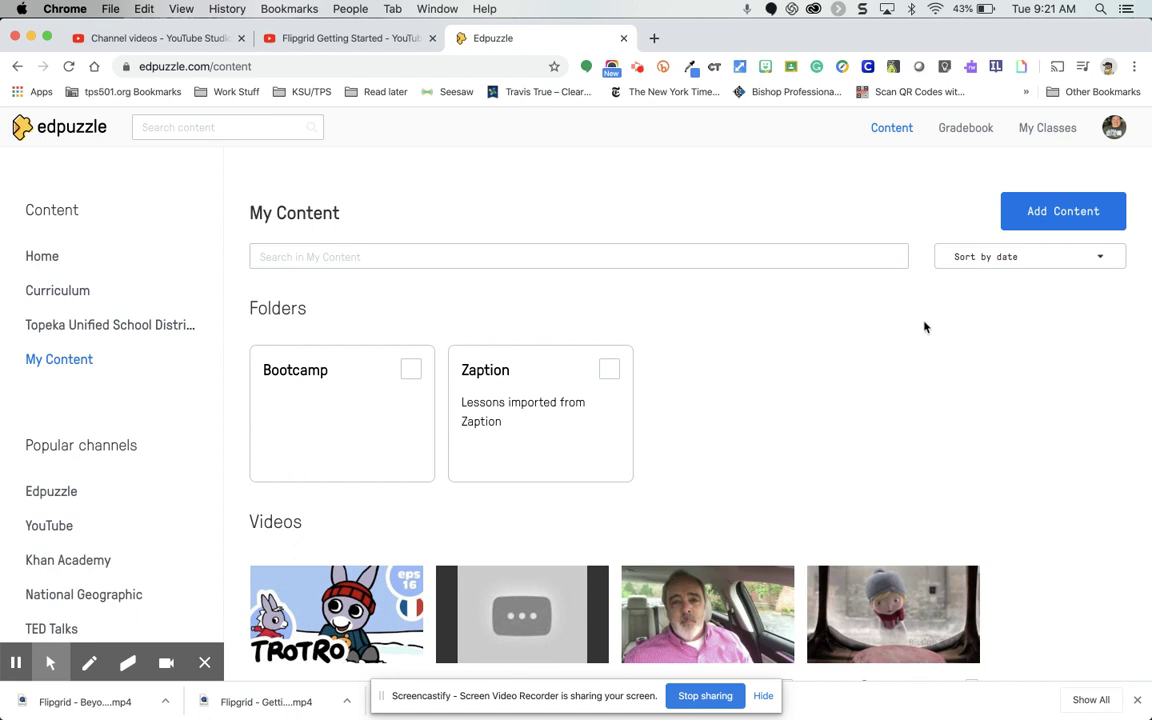
pyautogui.click(1023, 215)
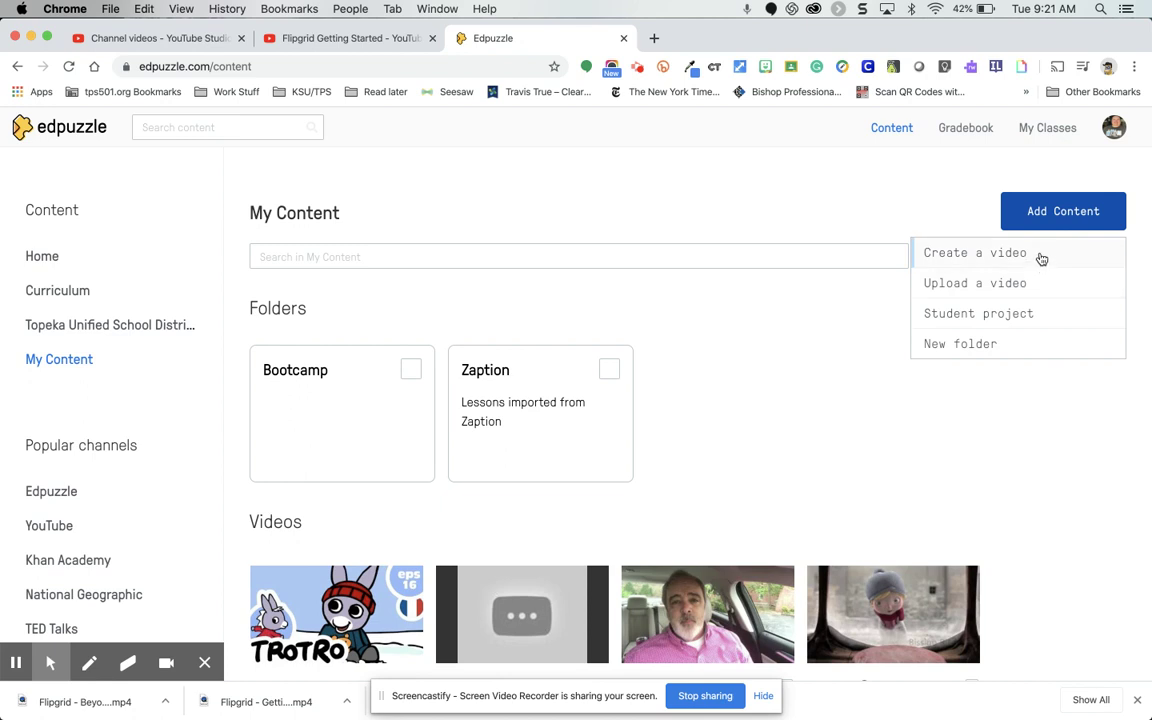
pyautogui.click(1040, 256)
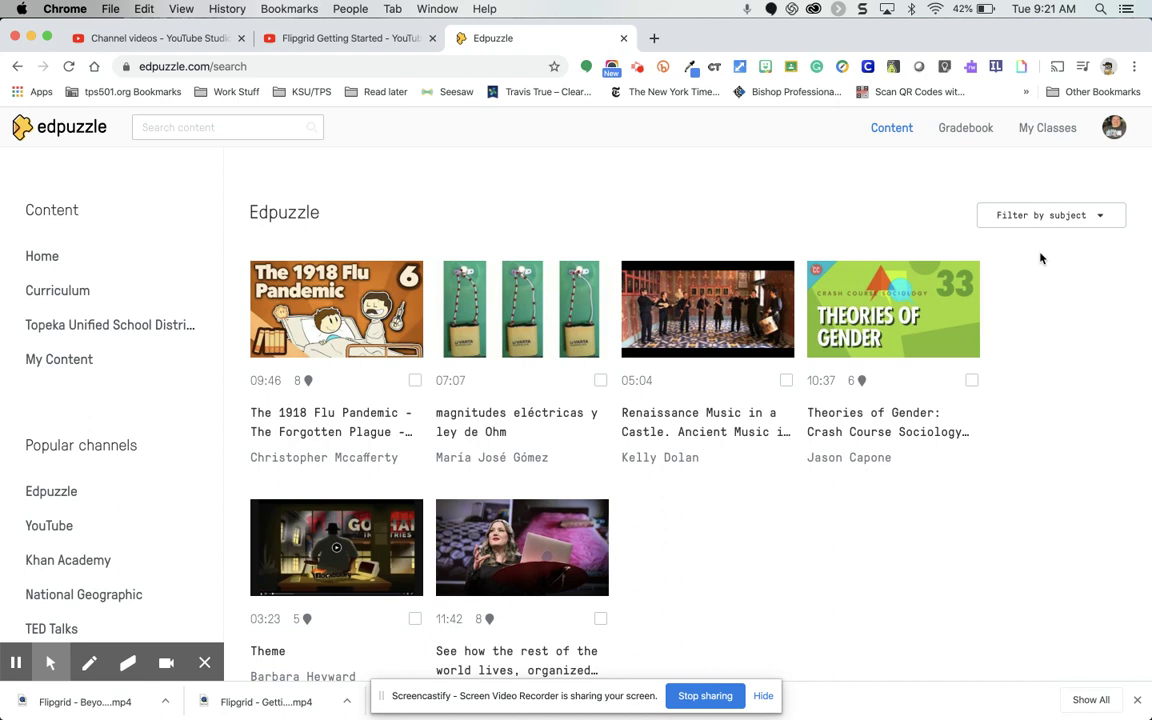
pyautogui.scroll(-4, 563, 309)
pyautogui.scroll(-8, 563, 309)
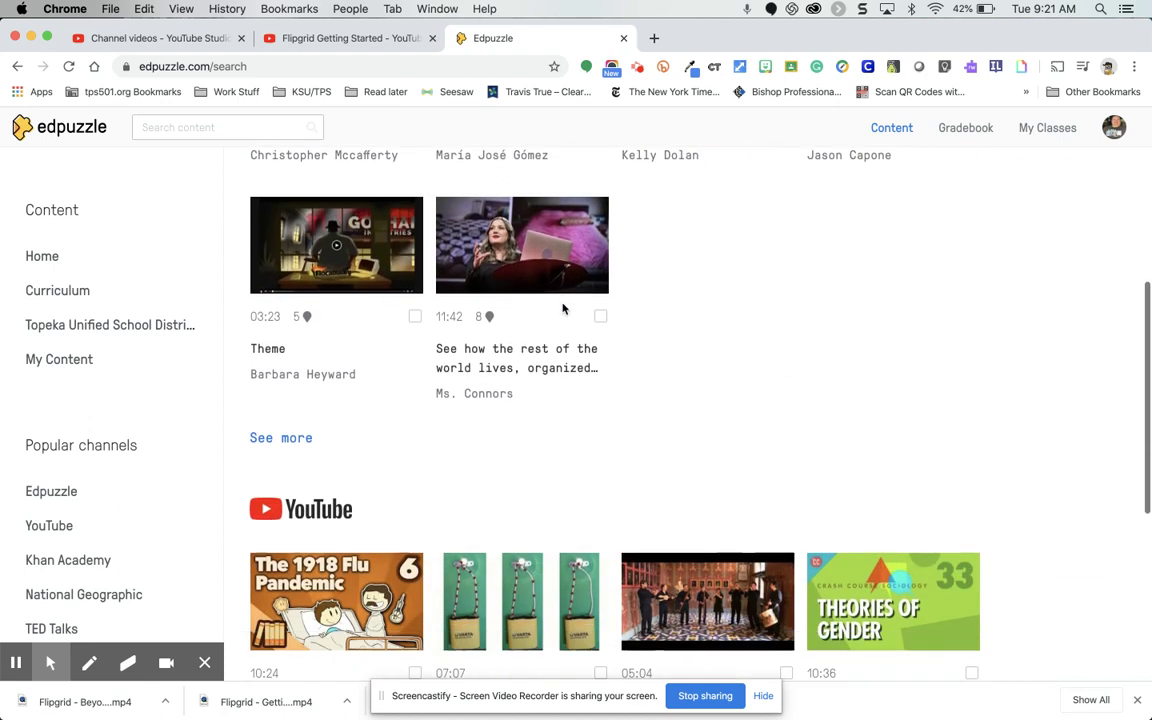
pyautogui.scroll(6, 563, 309)
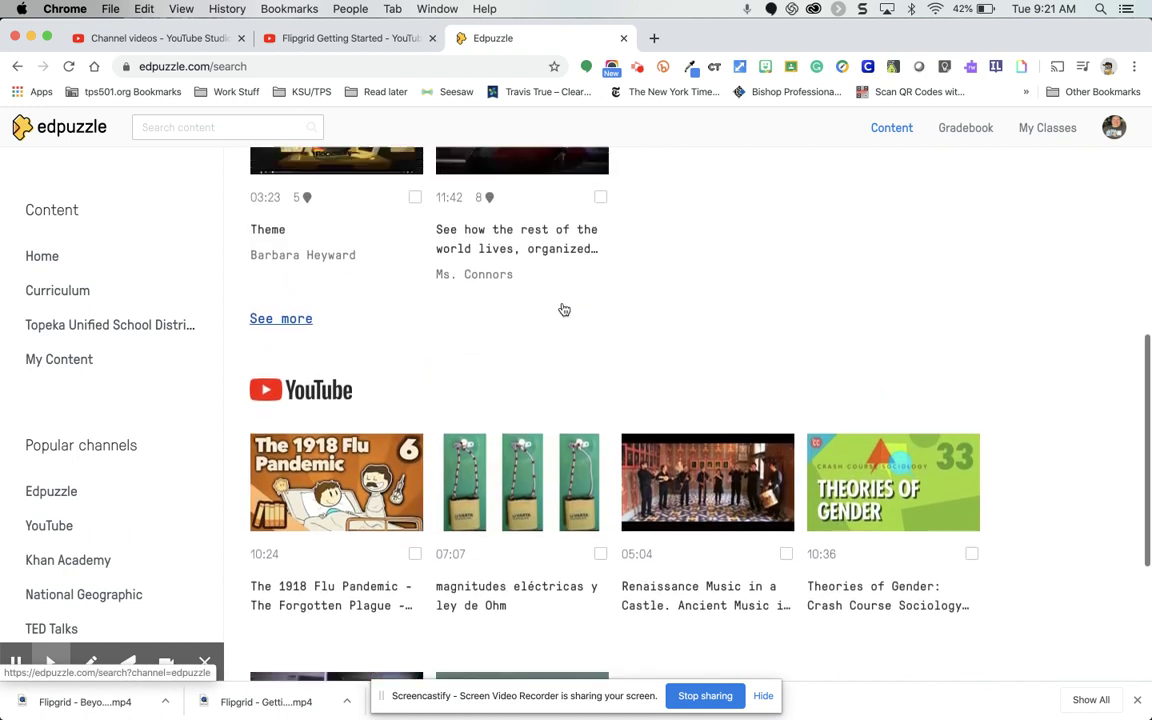
pyautogui.click(66, 525)
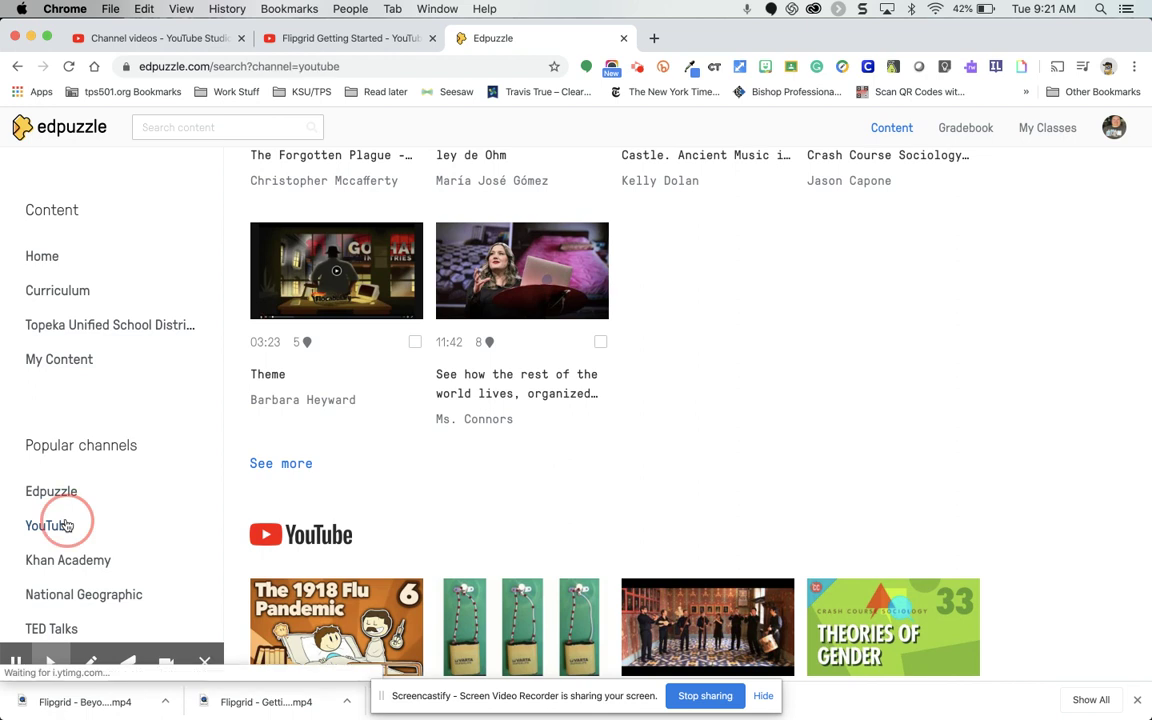
# Copy the address of the YouTube video "Flipgrid Getting Started" and search for it in Edpuzzle's YouTube channel to open it for editing
pyautogui.click(325, 38)
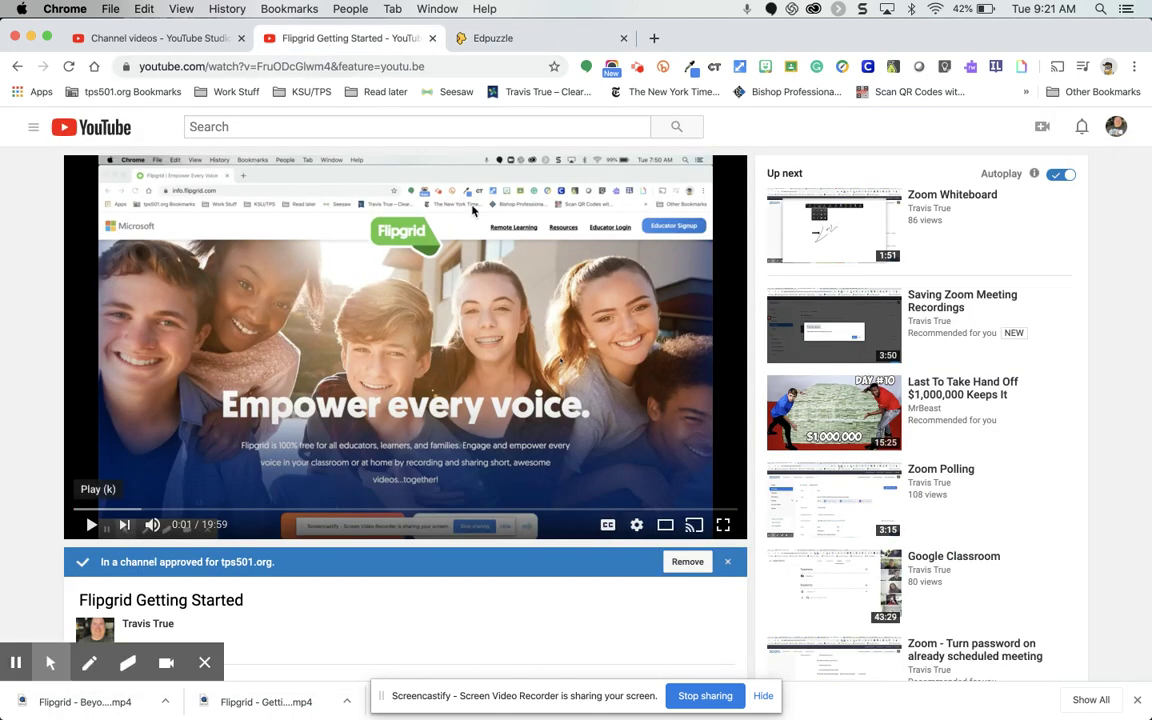
pyautogui.click(393, 73)
pyautogui.press('super+c')
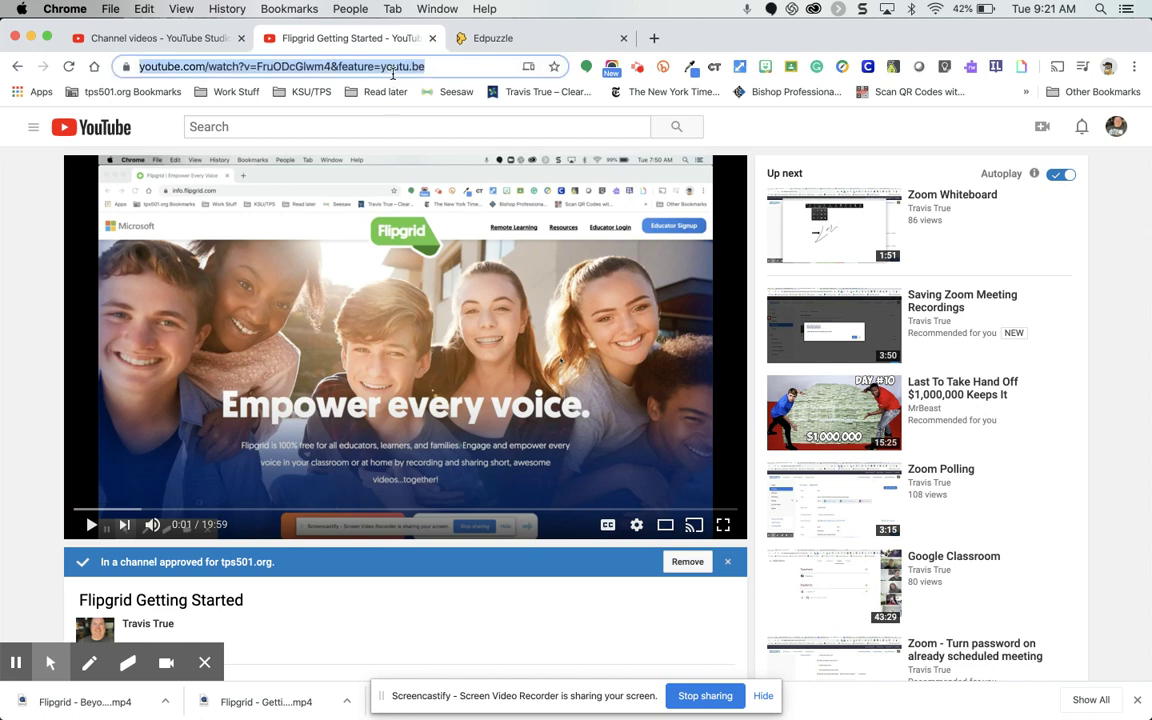
pyautogui.click(478, 38)
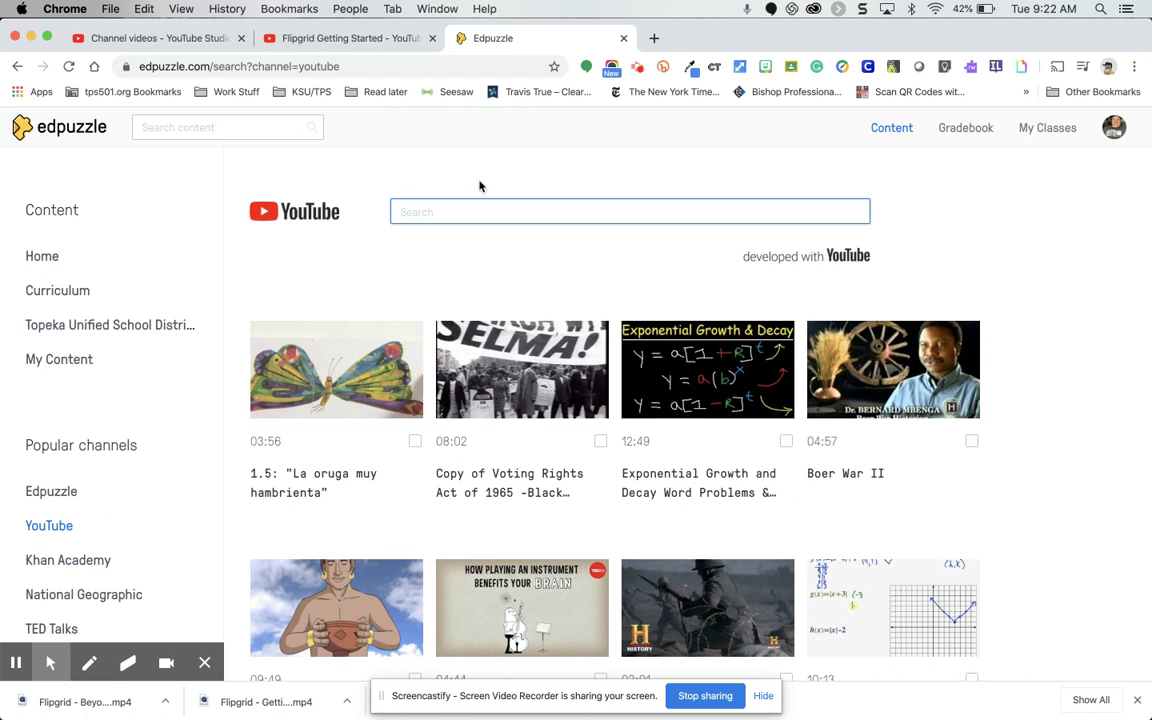
pyautogui.click(477, 214)
pyautogui.press('super+v')
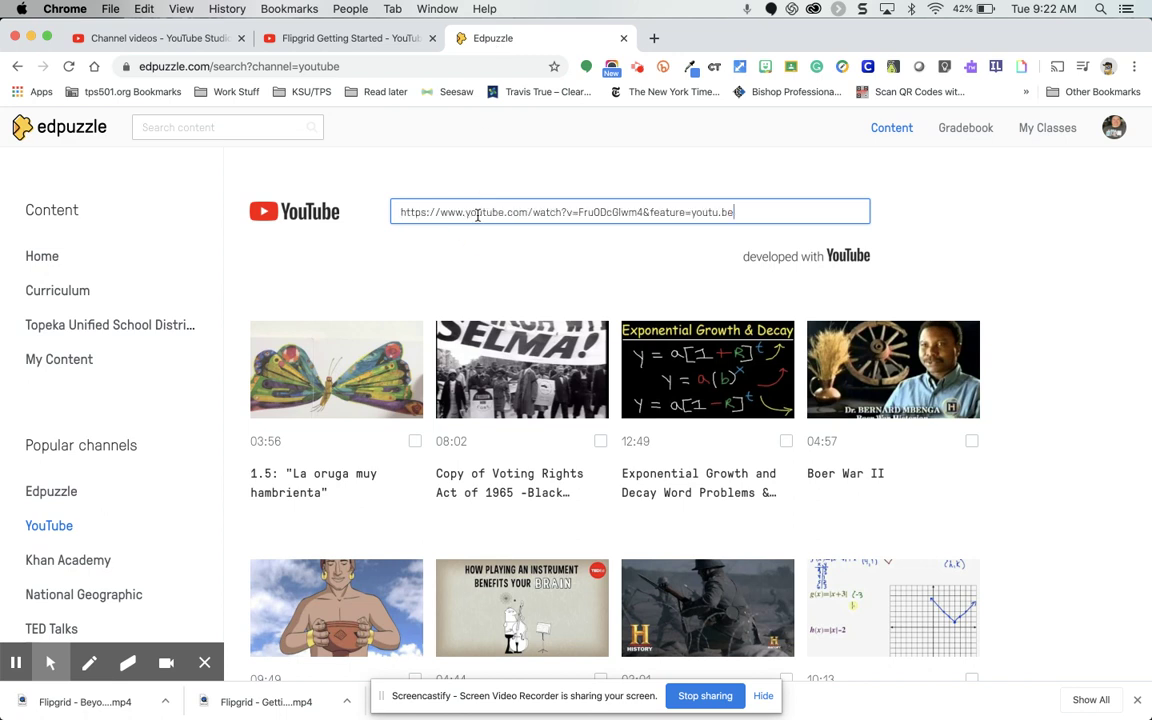
pyautogui.press('Return')
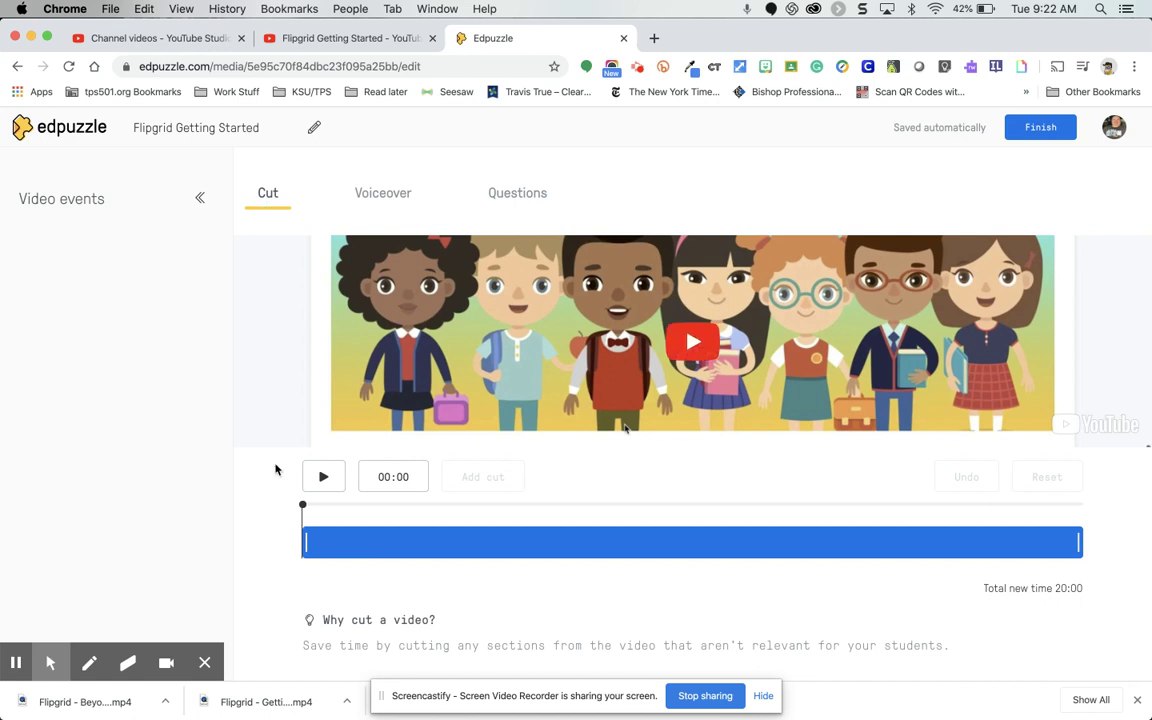
# Try to trim the end of the video on the cut timeline and pause the playback
pyautogui.scroll(-1, 275, 600)
pyautogui.moveTo(1078, 541); pyautogui.dragTo(924, 543)
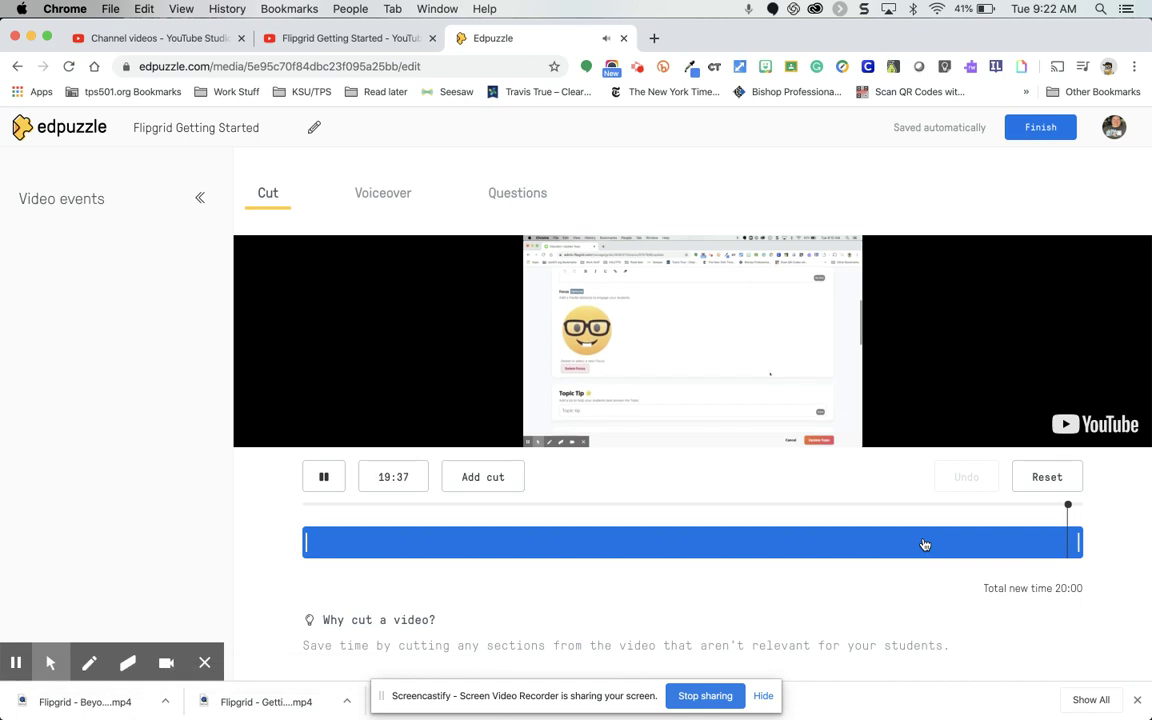
pyautogui.click(323, 477)
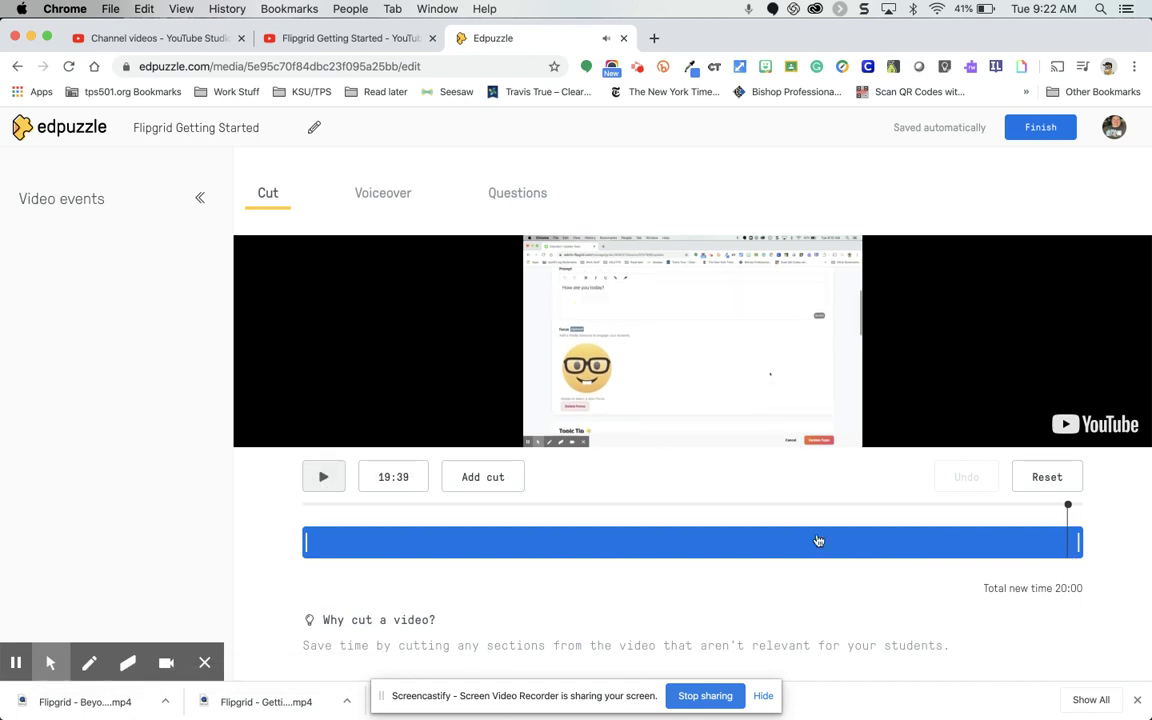
pyautogui.click(266, 196)
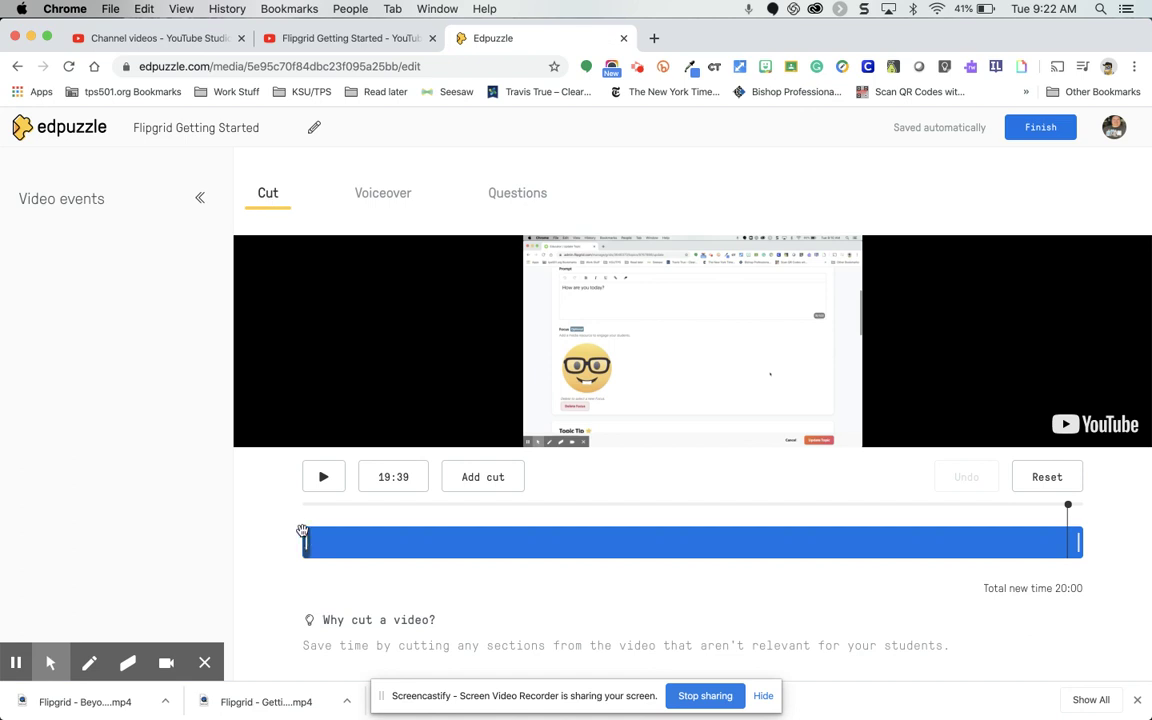
# Trim the video to keep only the section from 07:53 to 12:22 and move the playhead to 12:20
pyautogui.moveTo(307, 543); pyautogui.dragTo(346, 541)
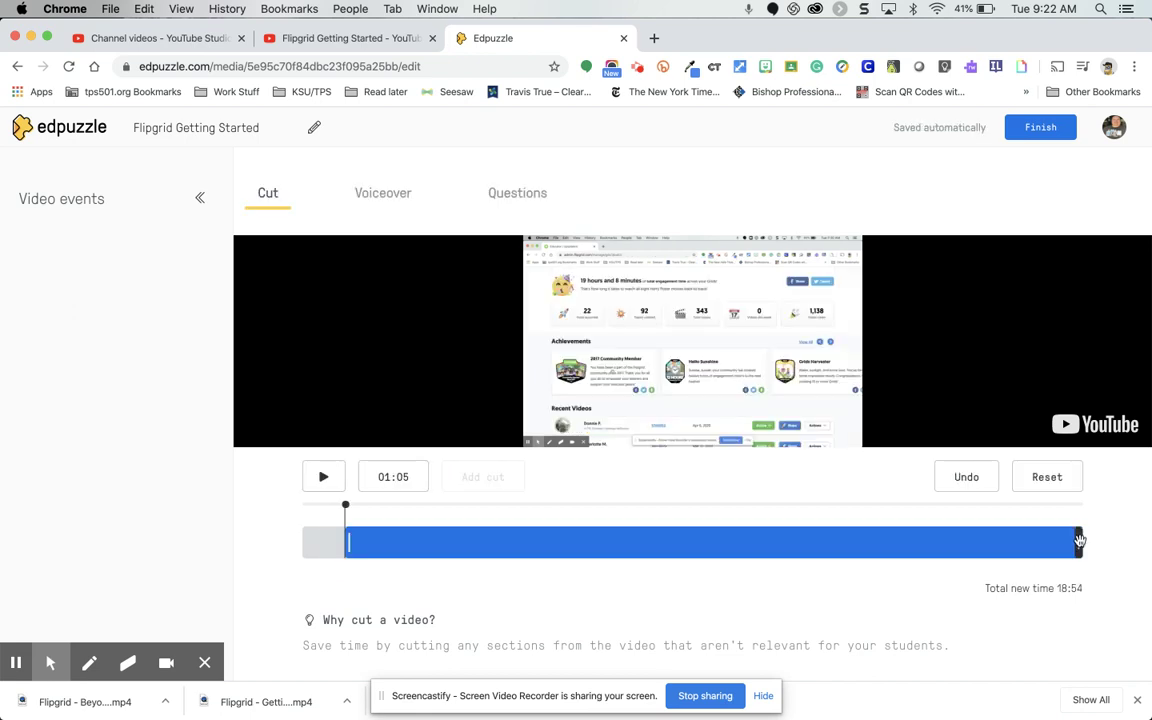
pyautogui.moveTo(1078, 541); pyautogui.dragTo(787, 545)
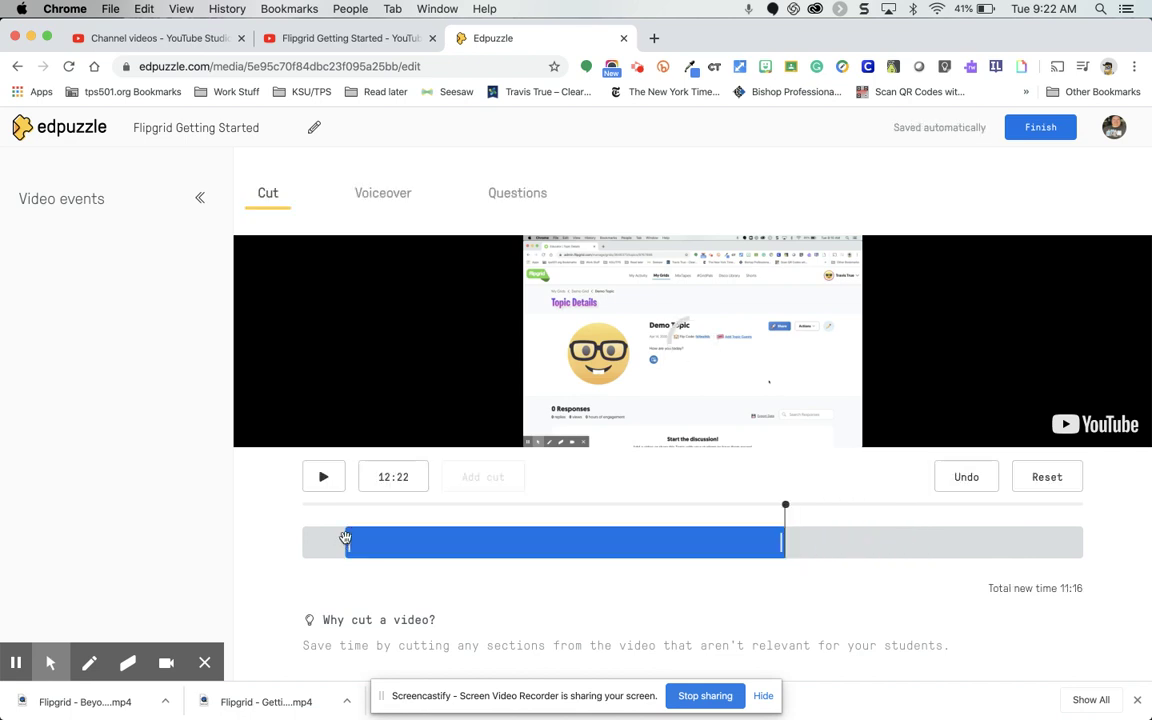
pyautogui.moveTo(348, 540); pyautogui.dragTo(610, 542)
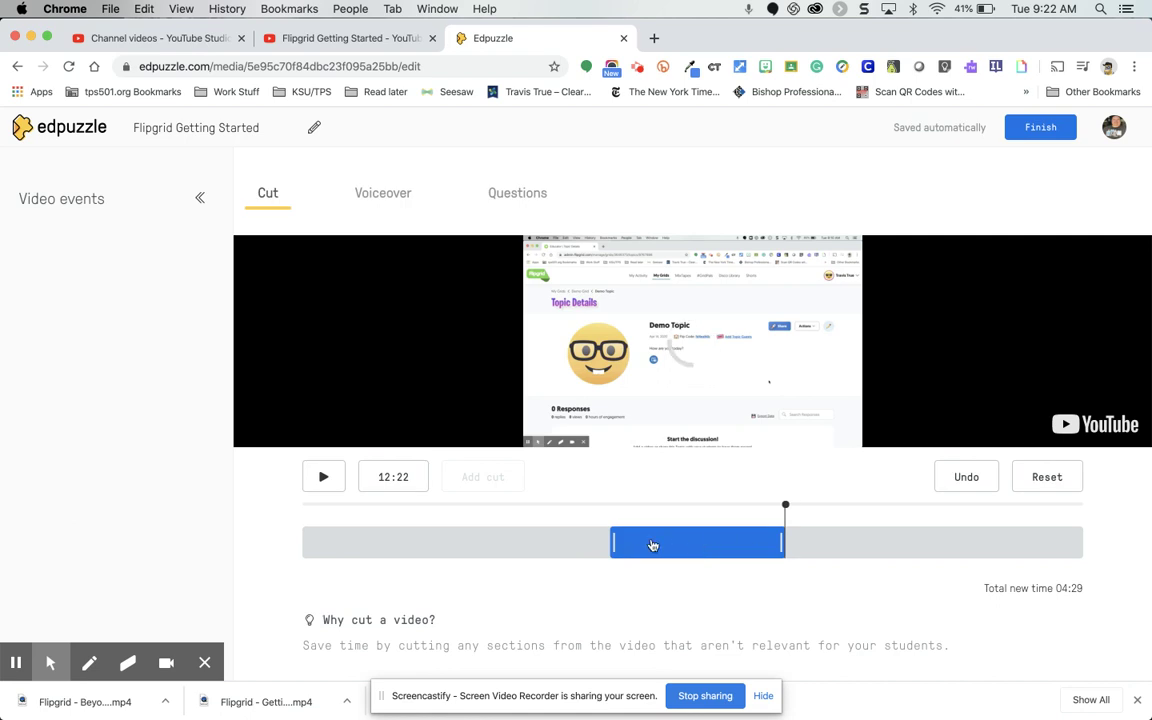
pyautogui.click(609, 542)
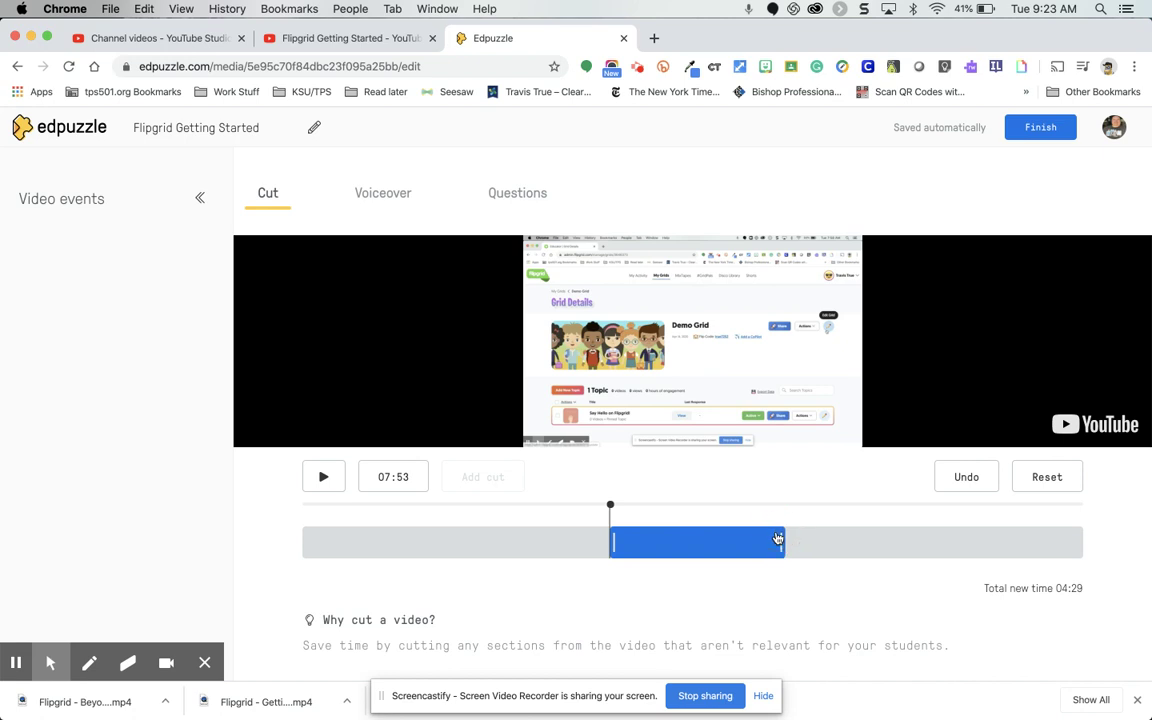
pyautogui.click(610, 507)
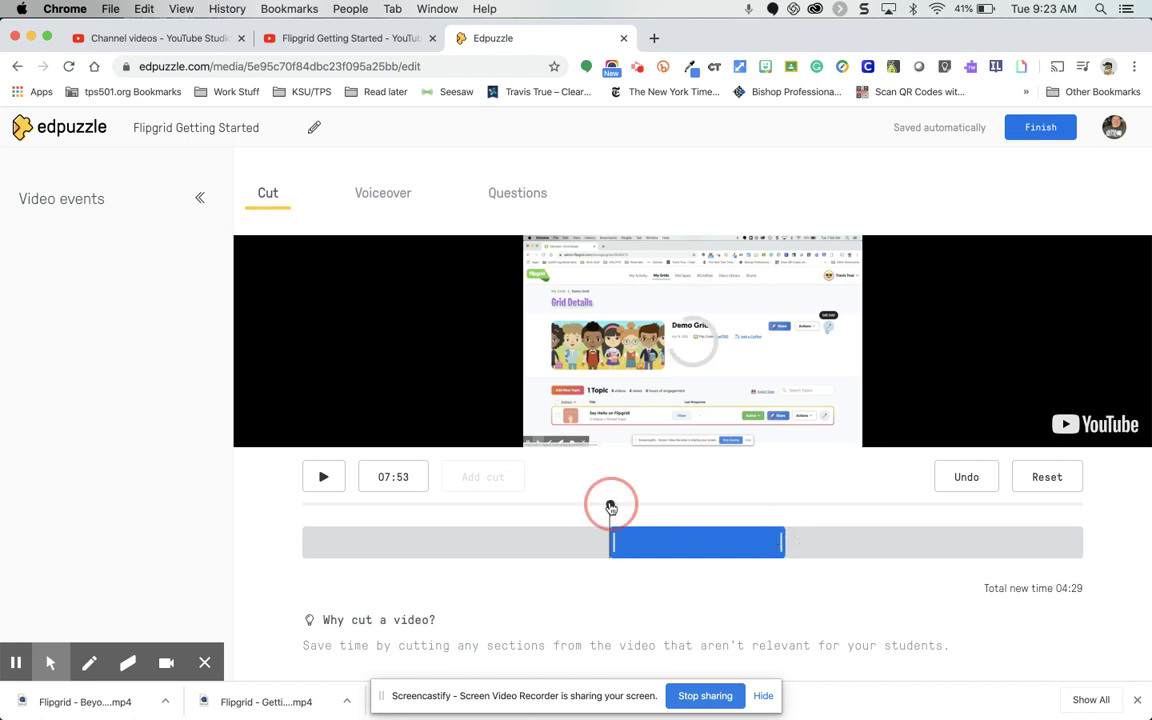
pyautogui.moveTo(610, 507); pyautogui.dragTo(784, 507)
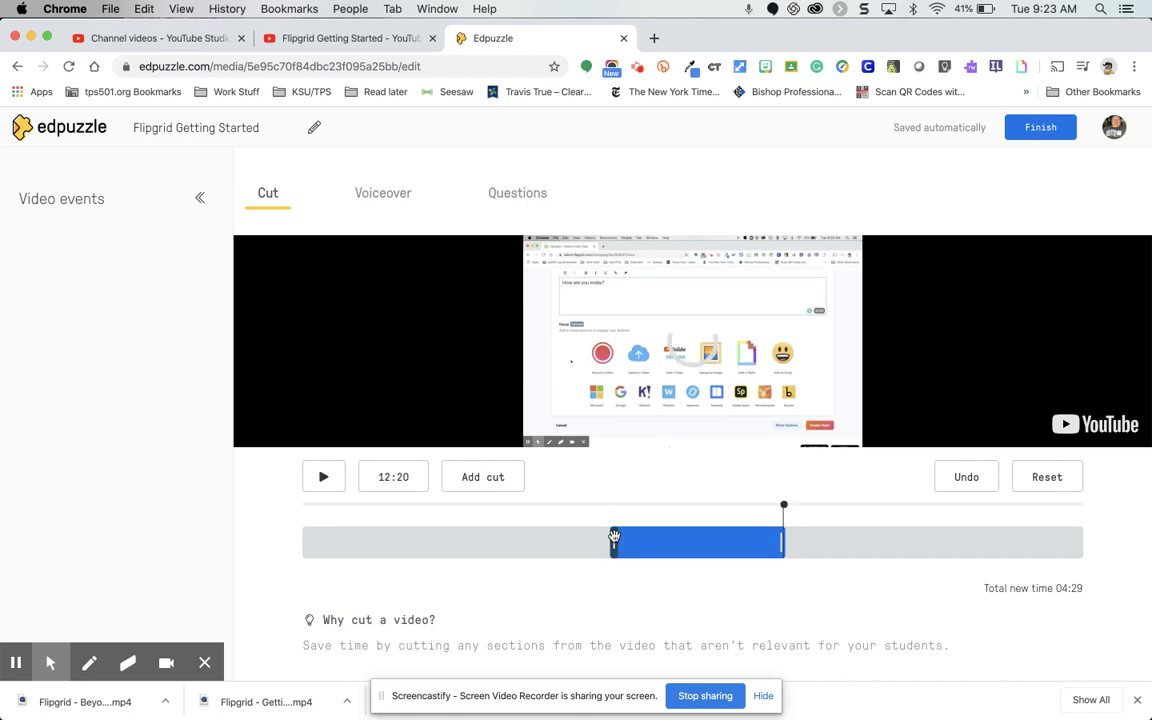
# Undo the latest trims and reset the video to its full length
pyautogui.click(974, 480)
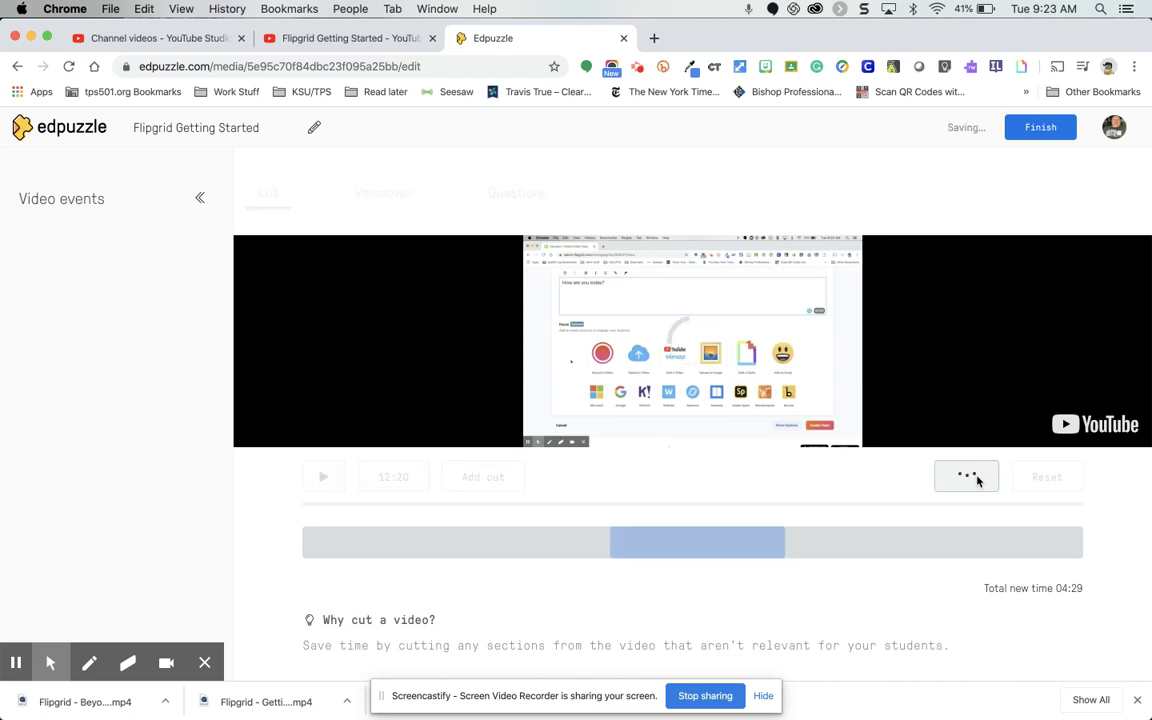
pyautogui.click(968, 482)
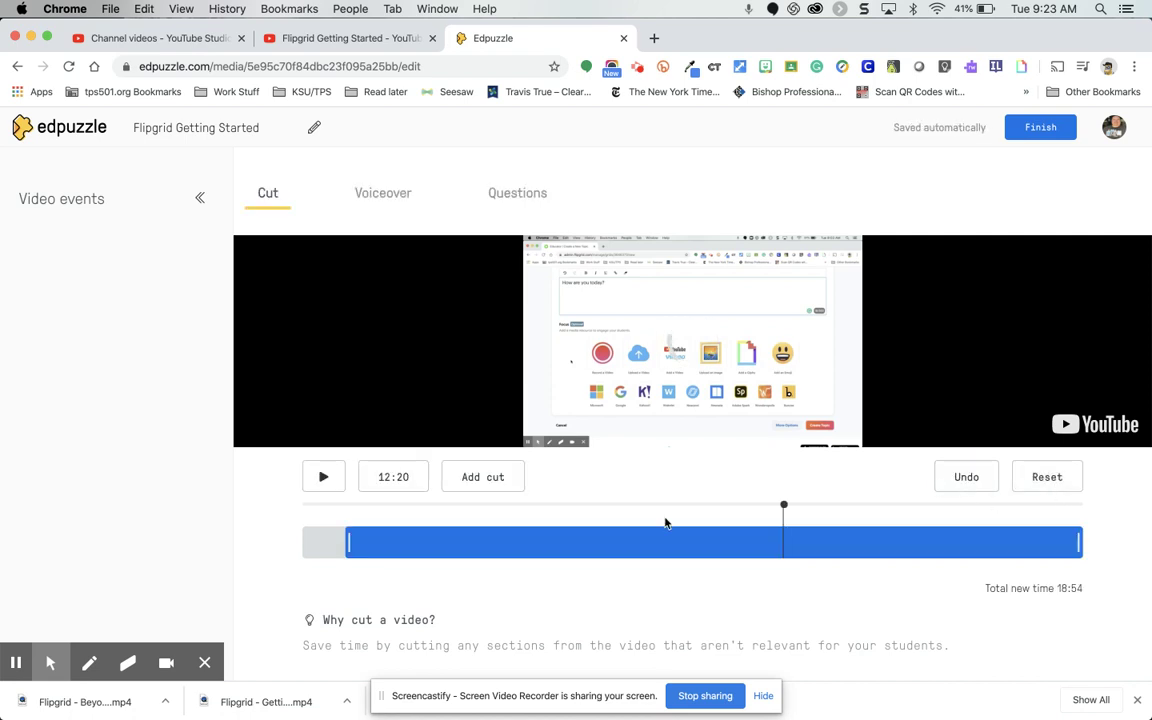
pyautogui.click(1047, 476)
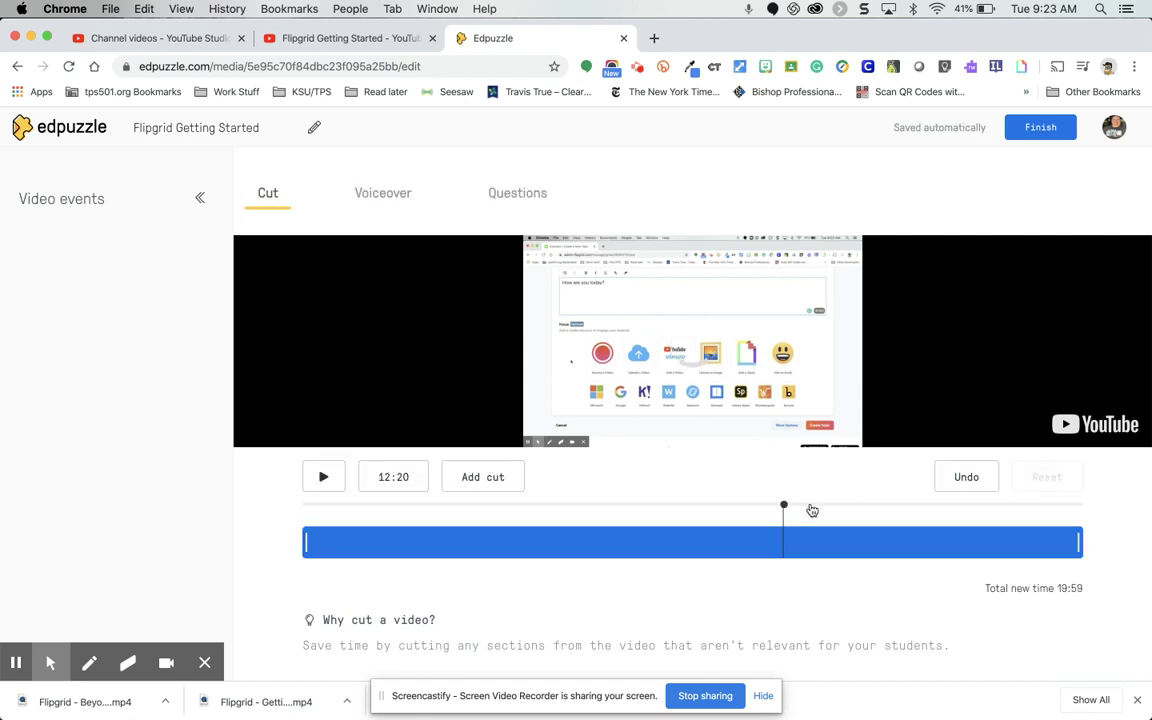
# Trim the video's start to 02:33, and add a cut at 05:37 to remove a short section following it
pyautogui.moveTo(784, 505); pyautogui.dragTo(396, 532)
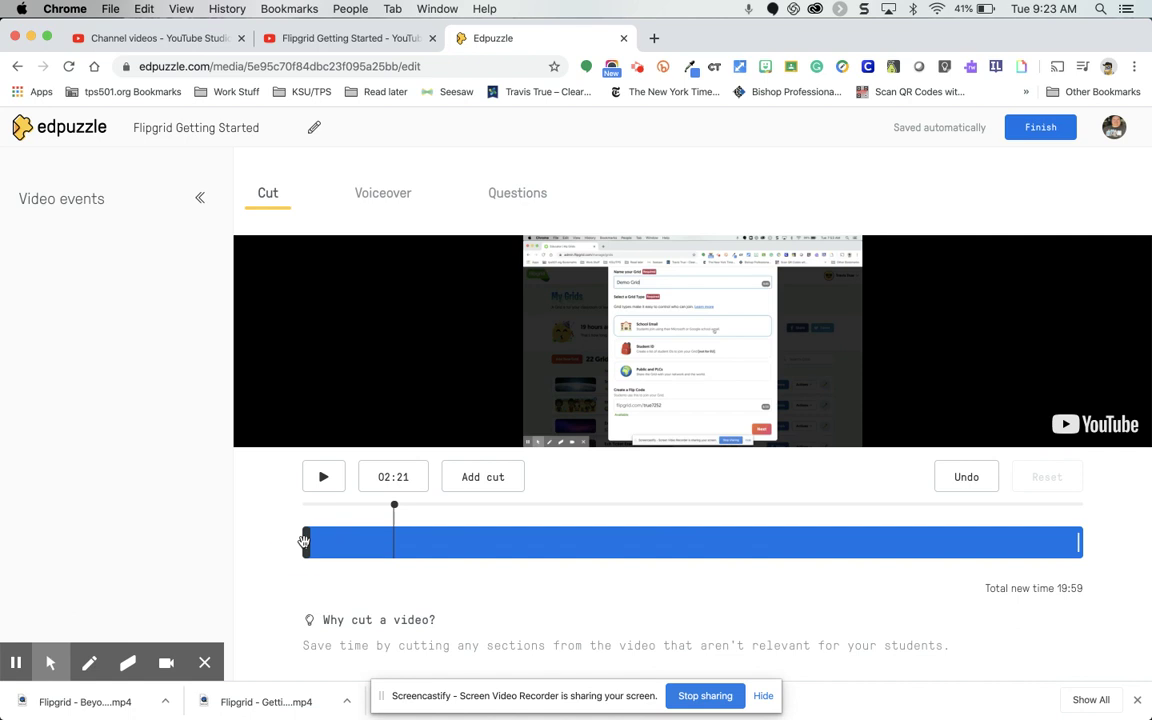
pyautogui.moveTo(304, 541); pyautogui.dragTo(403, 545)
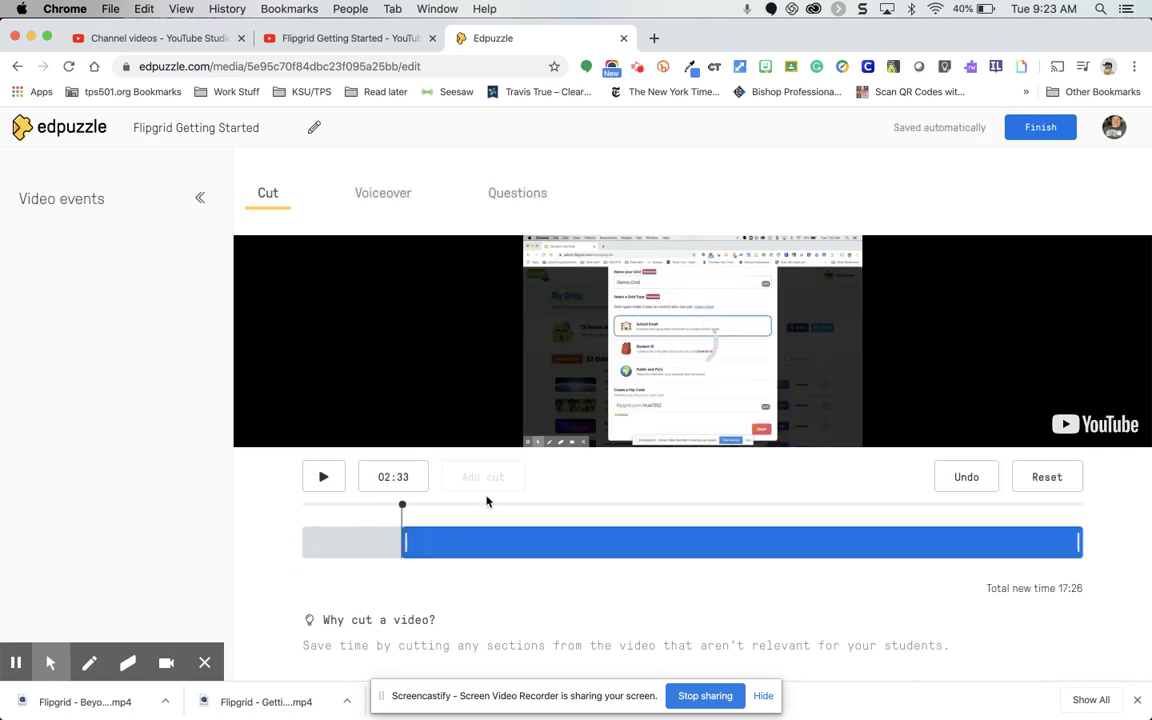
pyautogui.click(428, 515)
pyautogui.moveTo(404, 503); pyautogui.dragTo(524, 509)
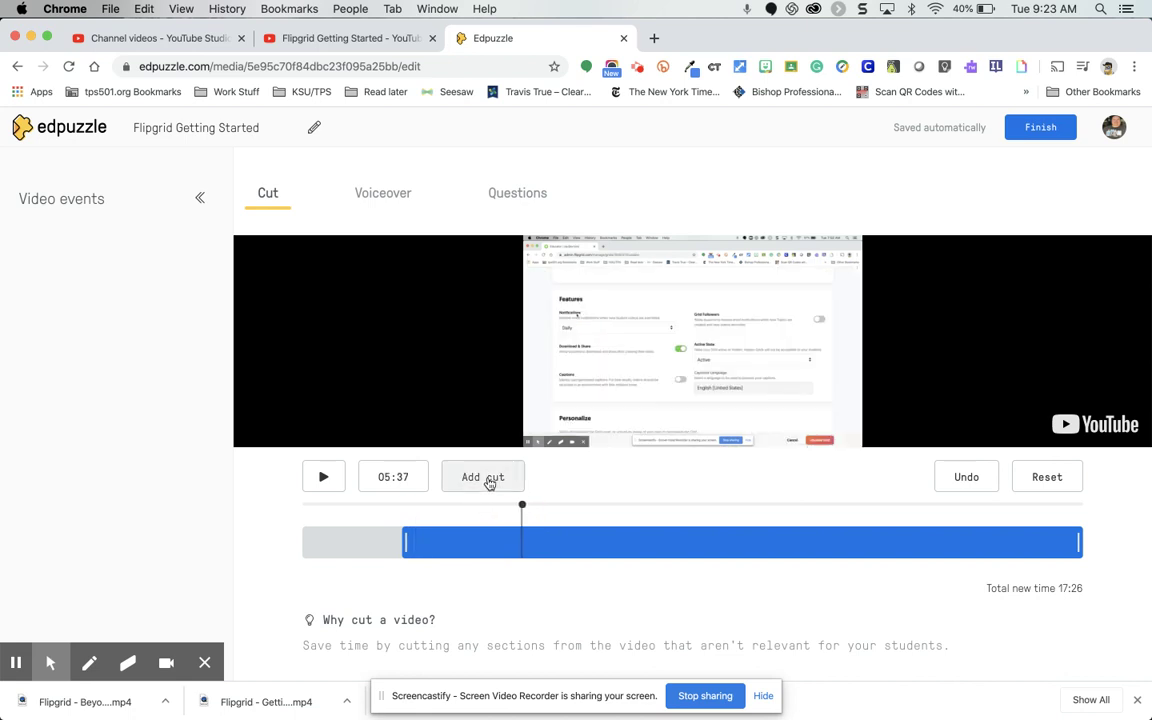
pyautogui.click(489, 479)
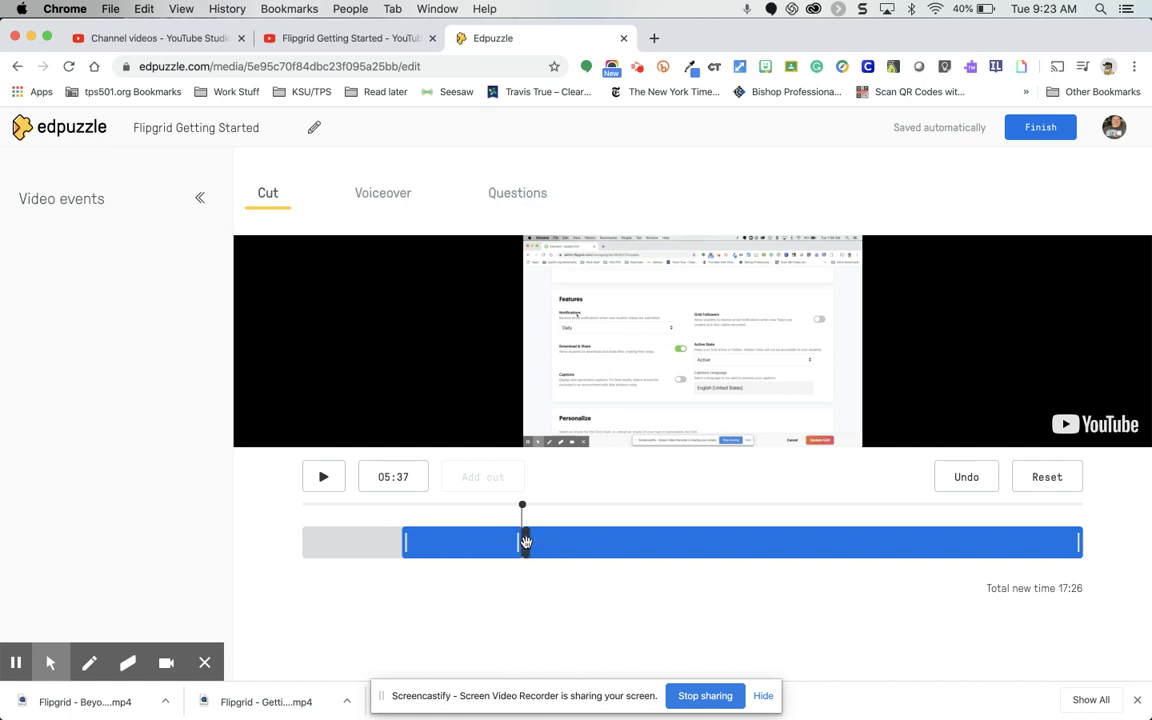
pyautogui.moveTo(526, 541); pyautogui.dragTo(590, 535)
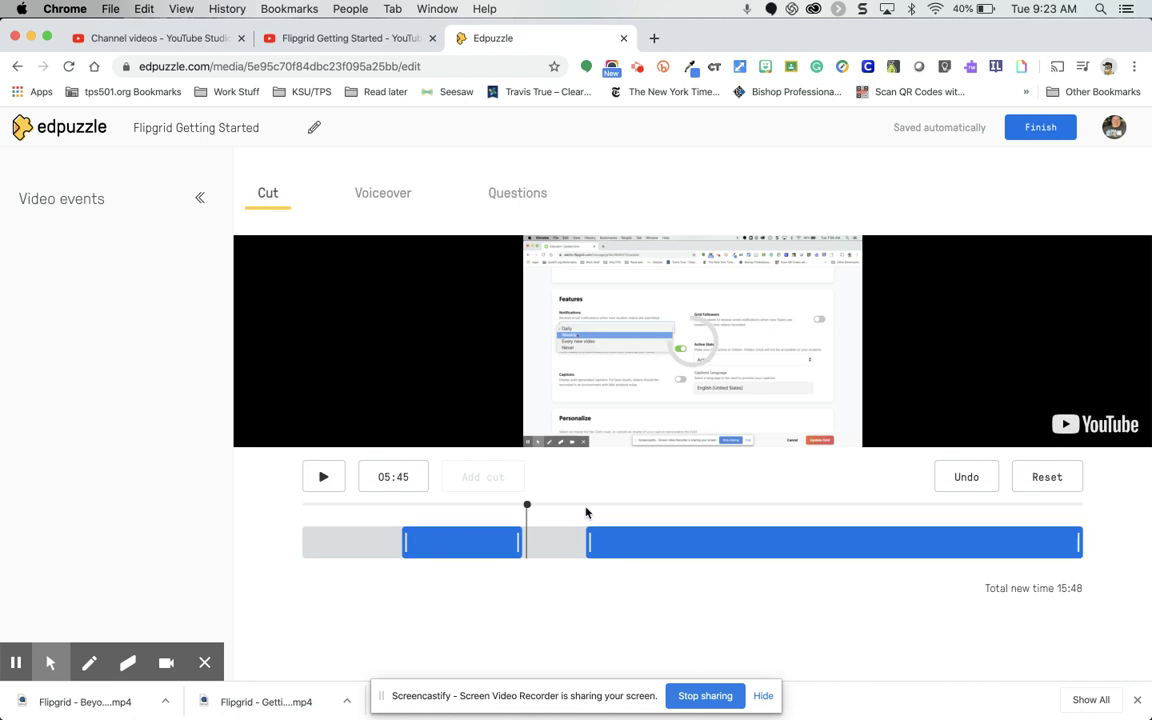
# Move the playhead to 10:01 and reset all cuts so the whole video is kept
pyautogui.click(690, 508)
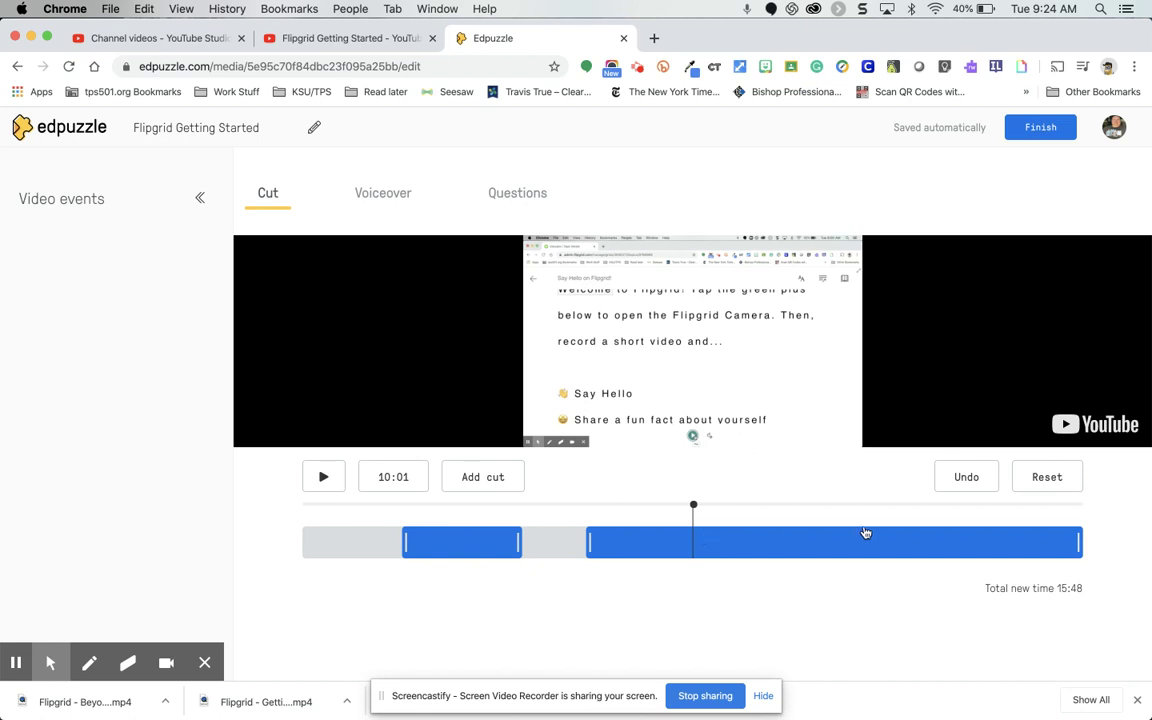
pyautogui.click(1044, 483)
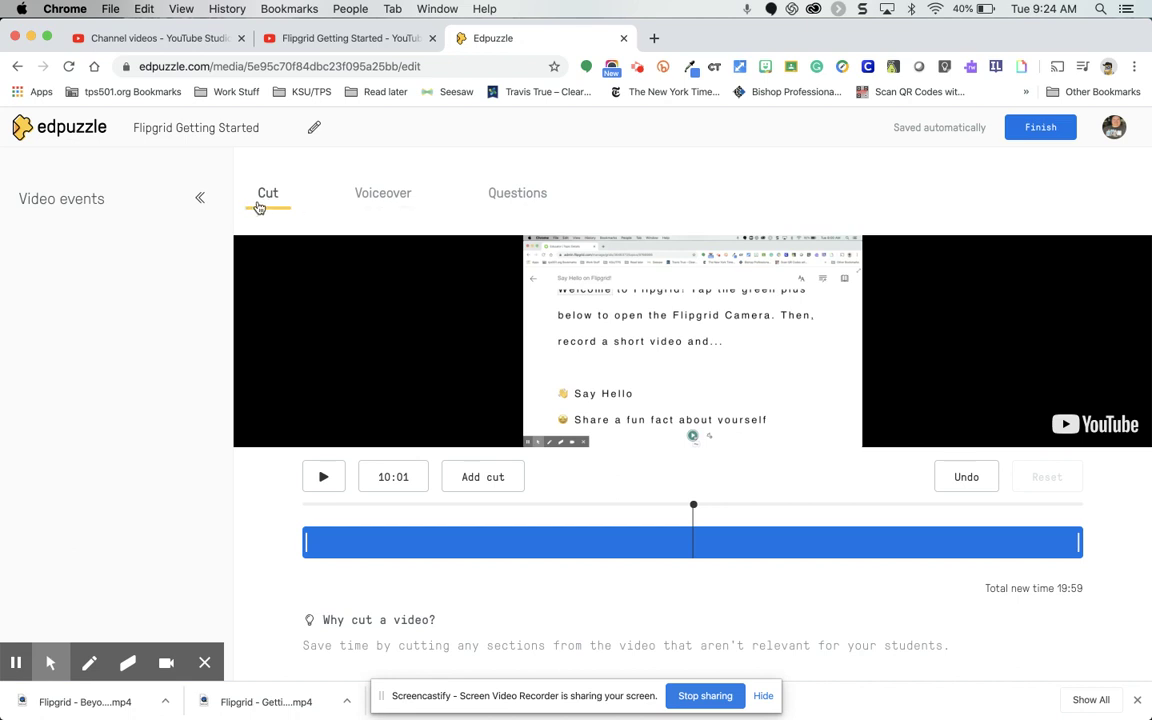
# View the voiceover option, then switch to question editing and move the playhead to 00:26
pyautogui.click(383, 201)
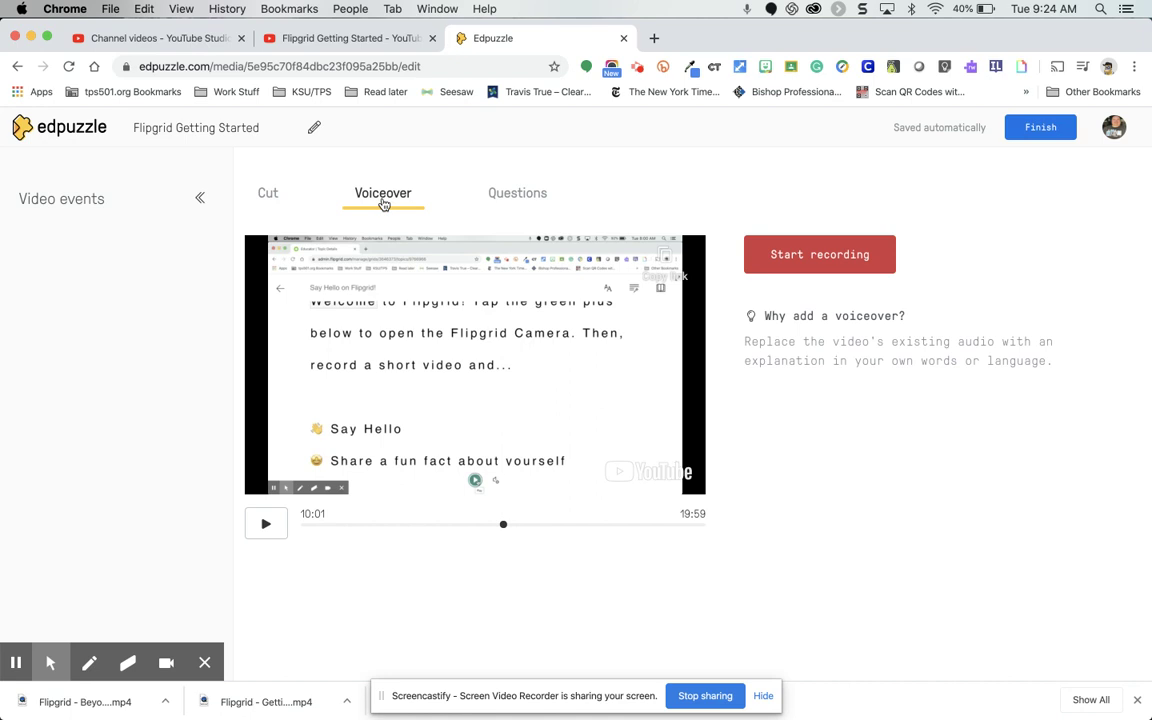
pyautogui.click(511, 197)
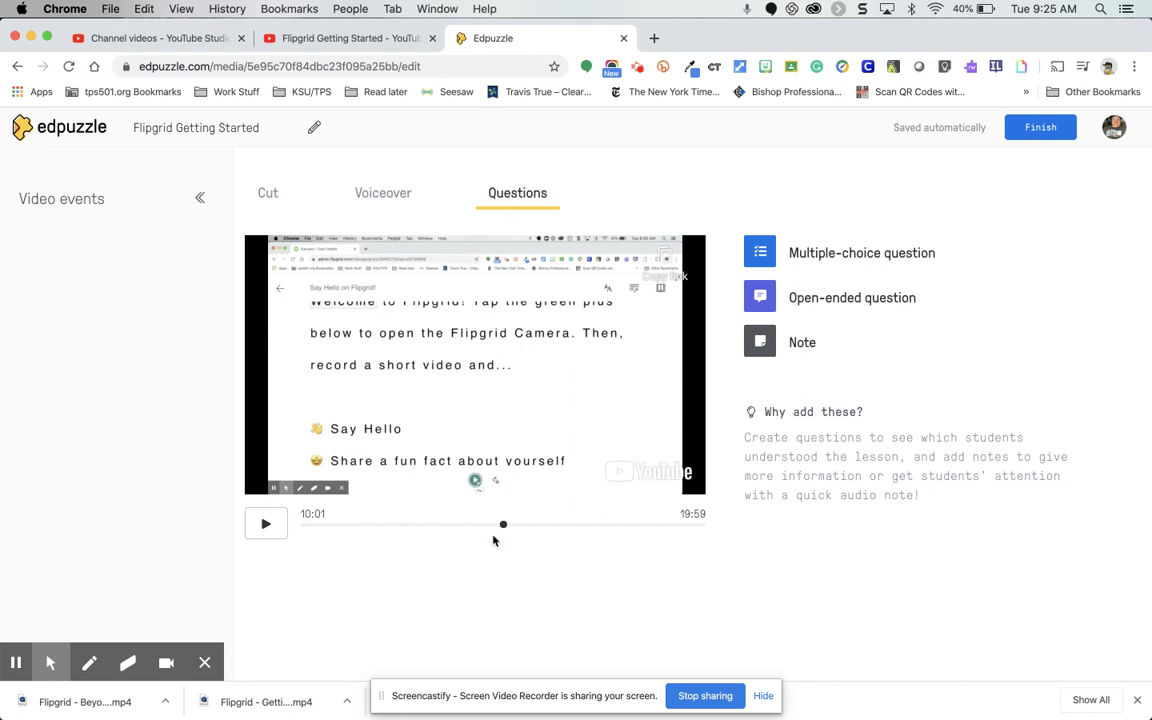
pyautogui.moveTo(503, 524); pyautogui.dragTo(310, 526)
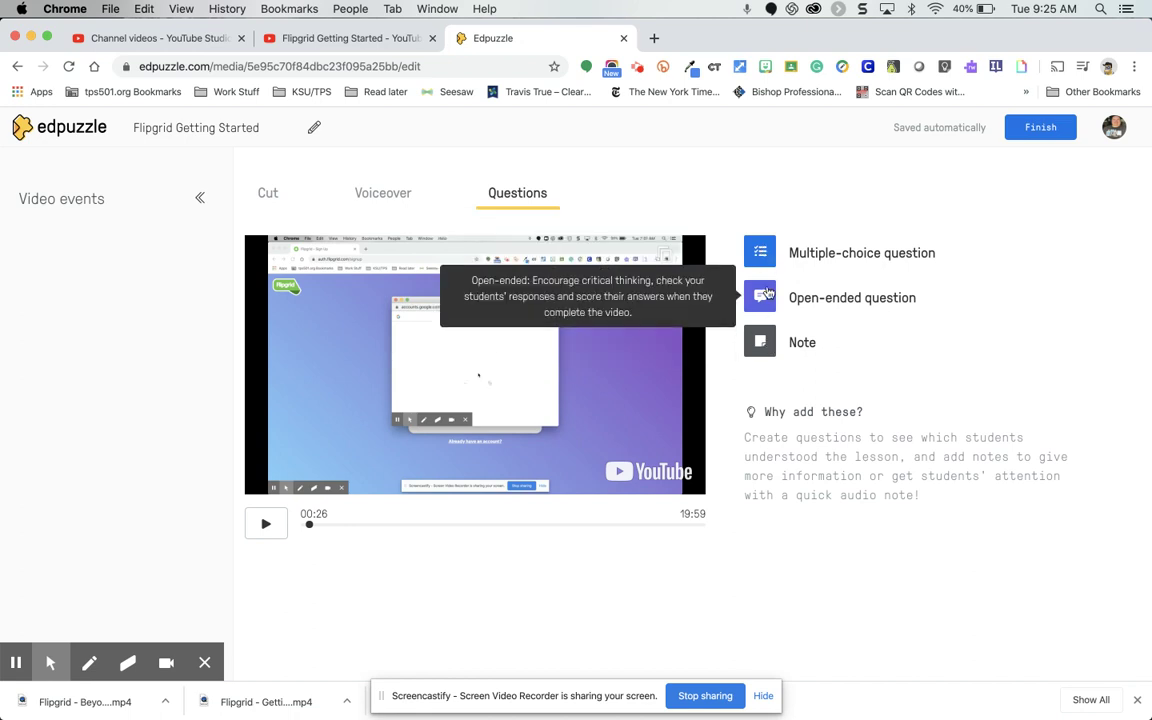
# Add a multiple-choice question at 00:26 with the text "Why would you use flipgrid?"
pyautogui.click(760, 252)
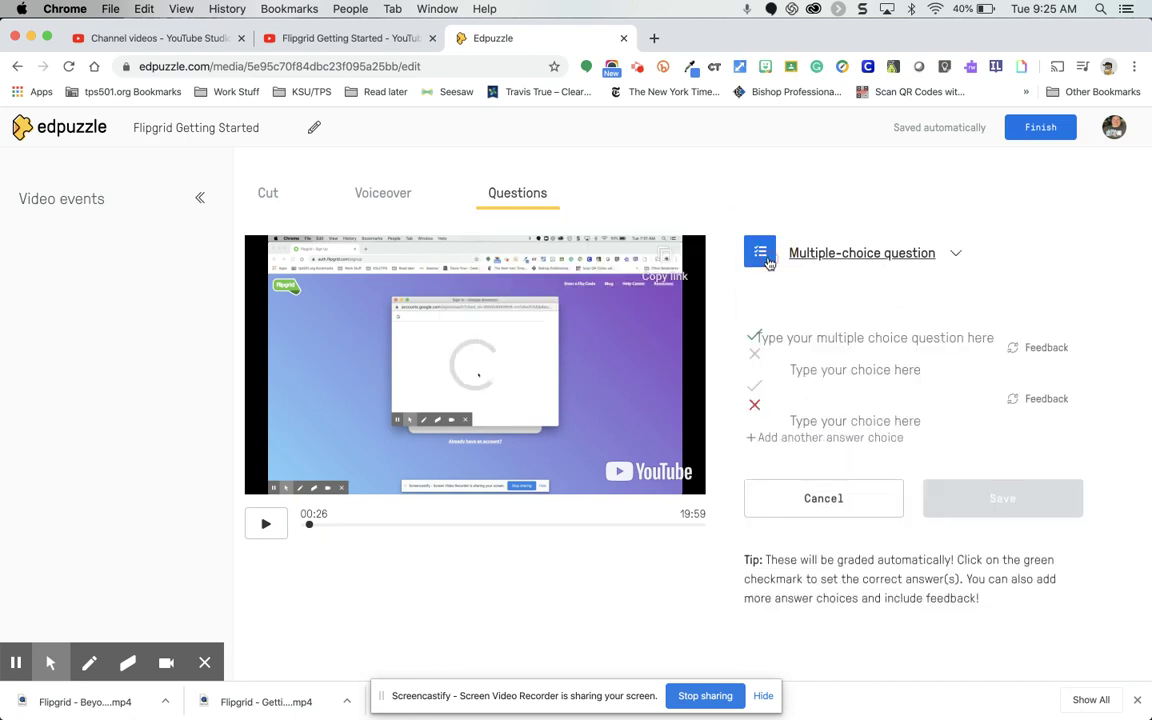
pyautogui.click(779, 342)
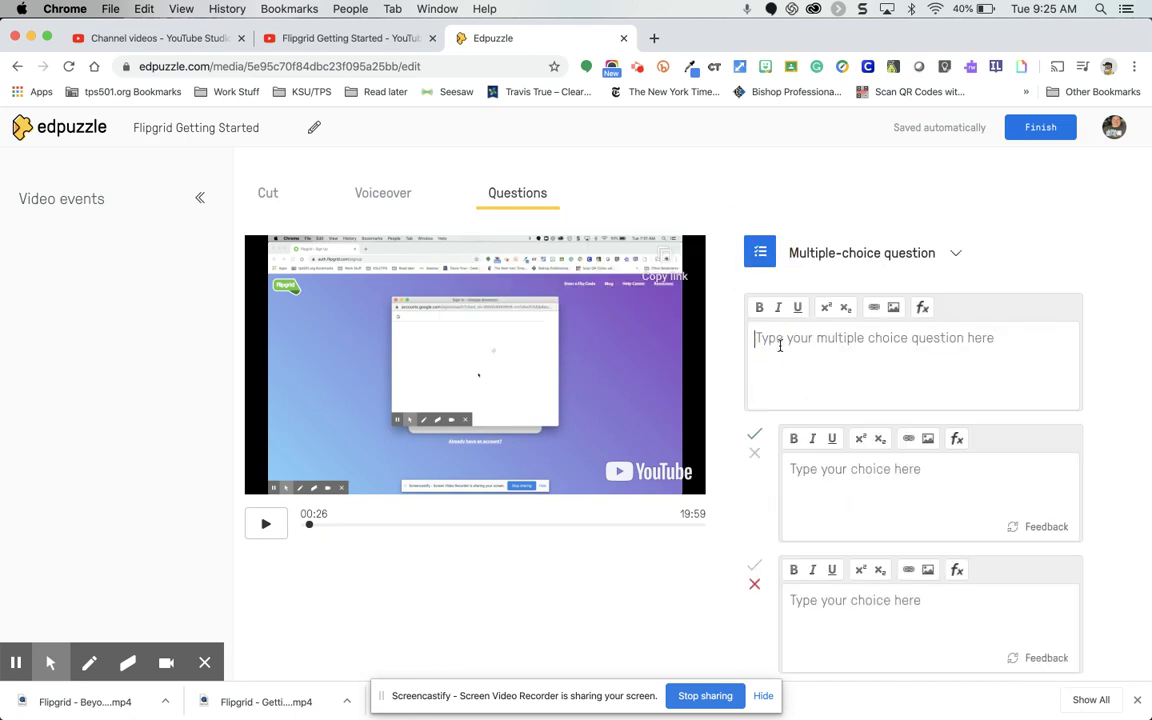
pyautogui.write('Wh')
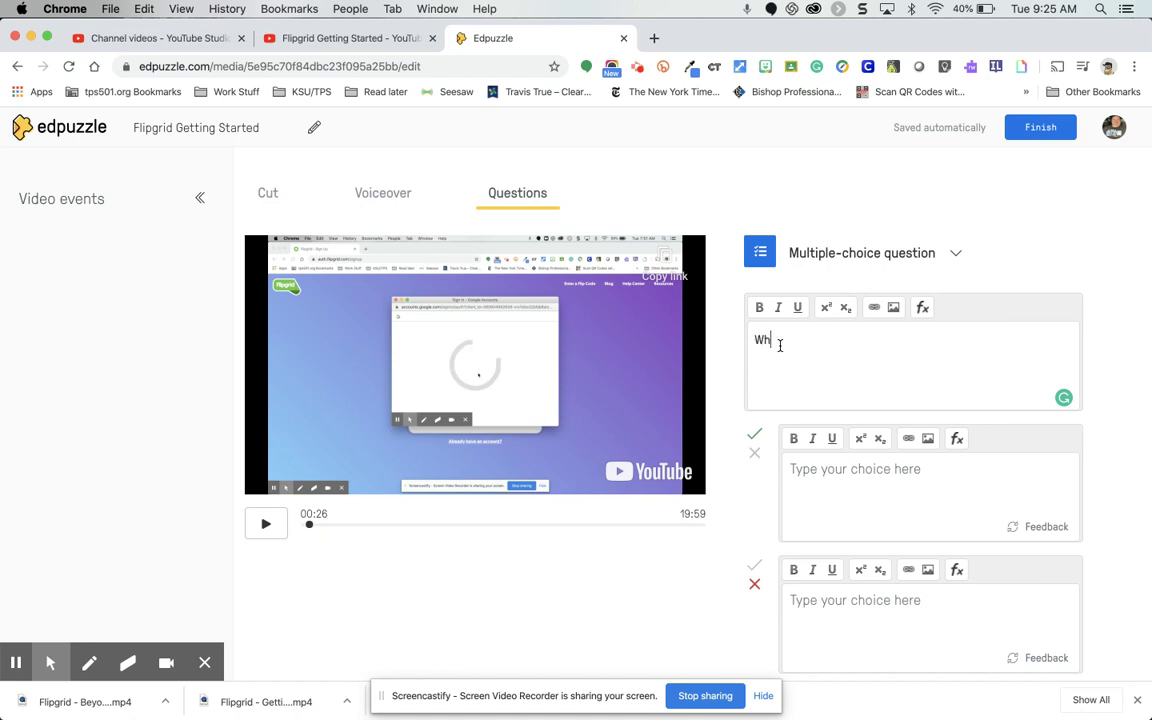
pyautogui.write('y would you use ')
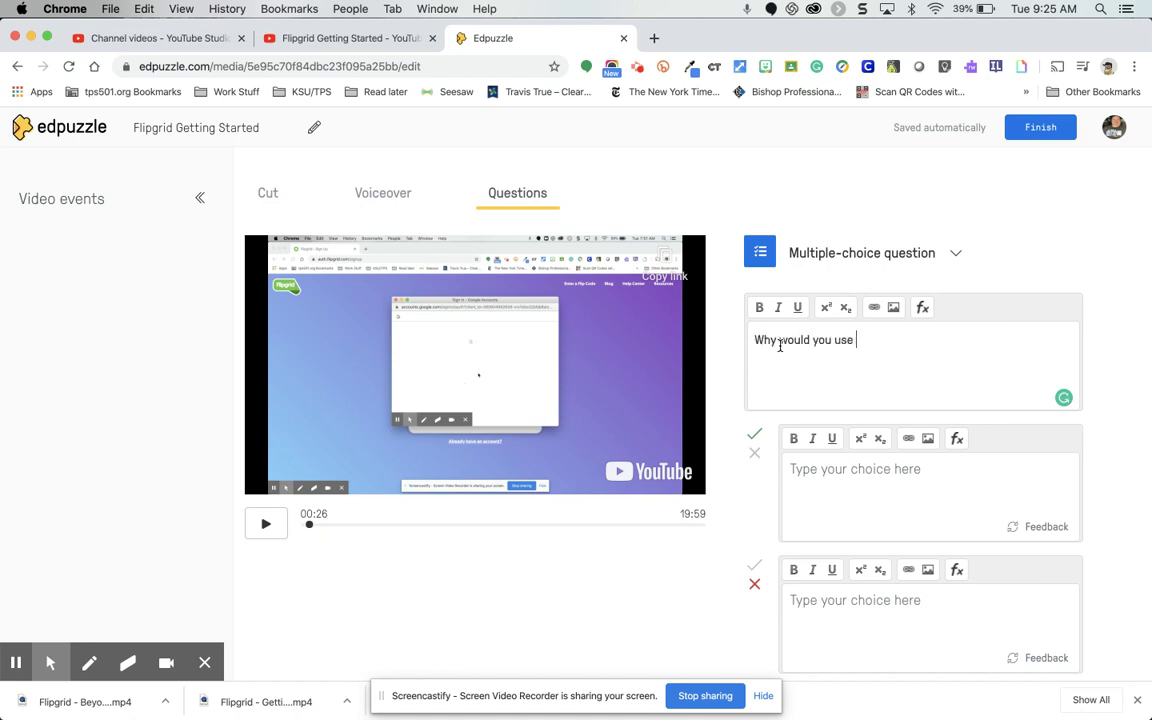
pyautogui.write('flipgrid?')
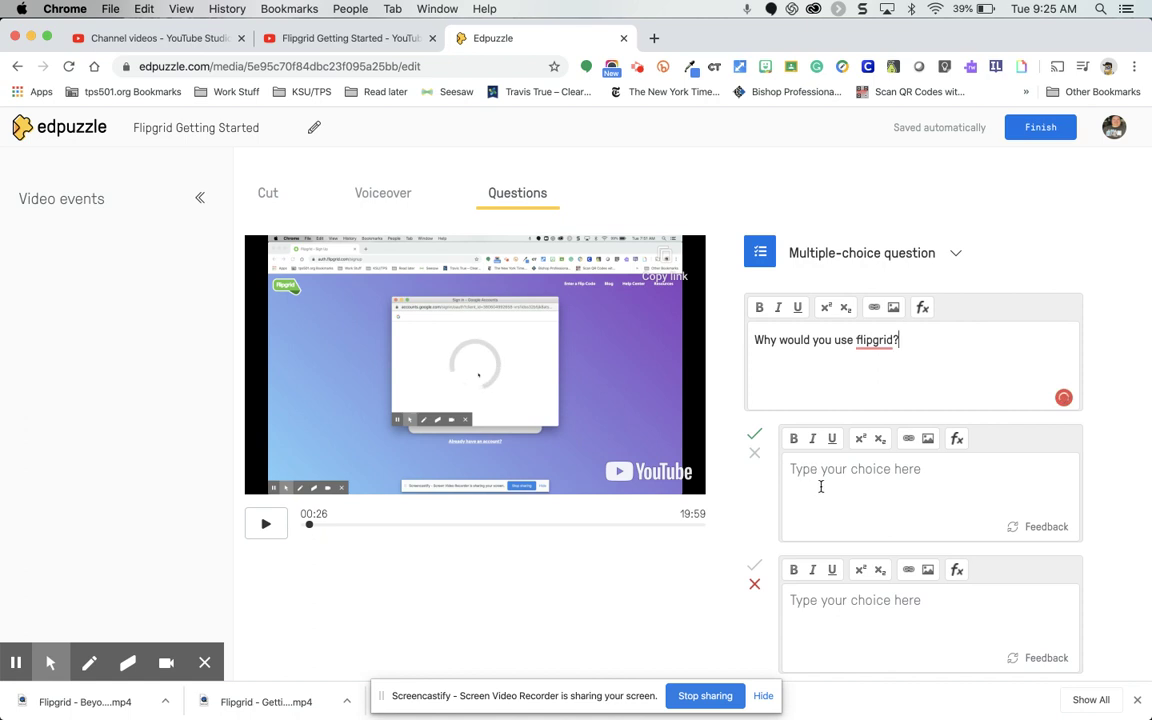
pyautogui.scroll(-4, 820, 486)
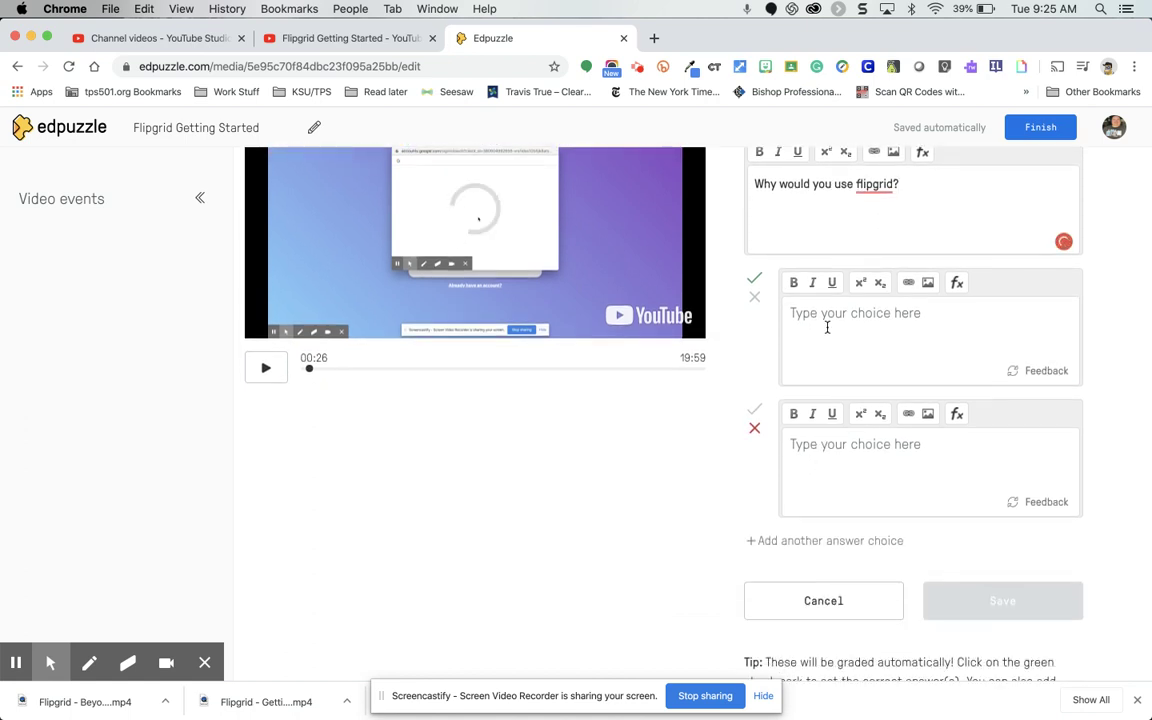
pyautogui.scroll(2, 825, 327)
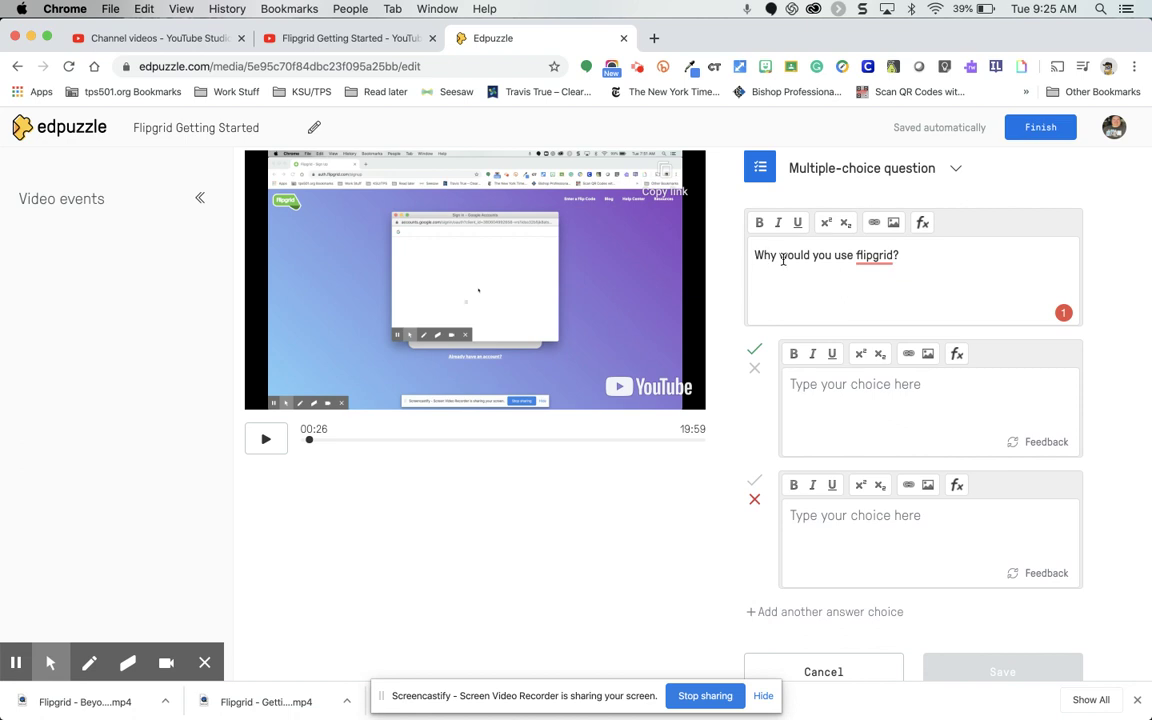
pyautogui.doubleClick(793, 256)
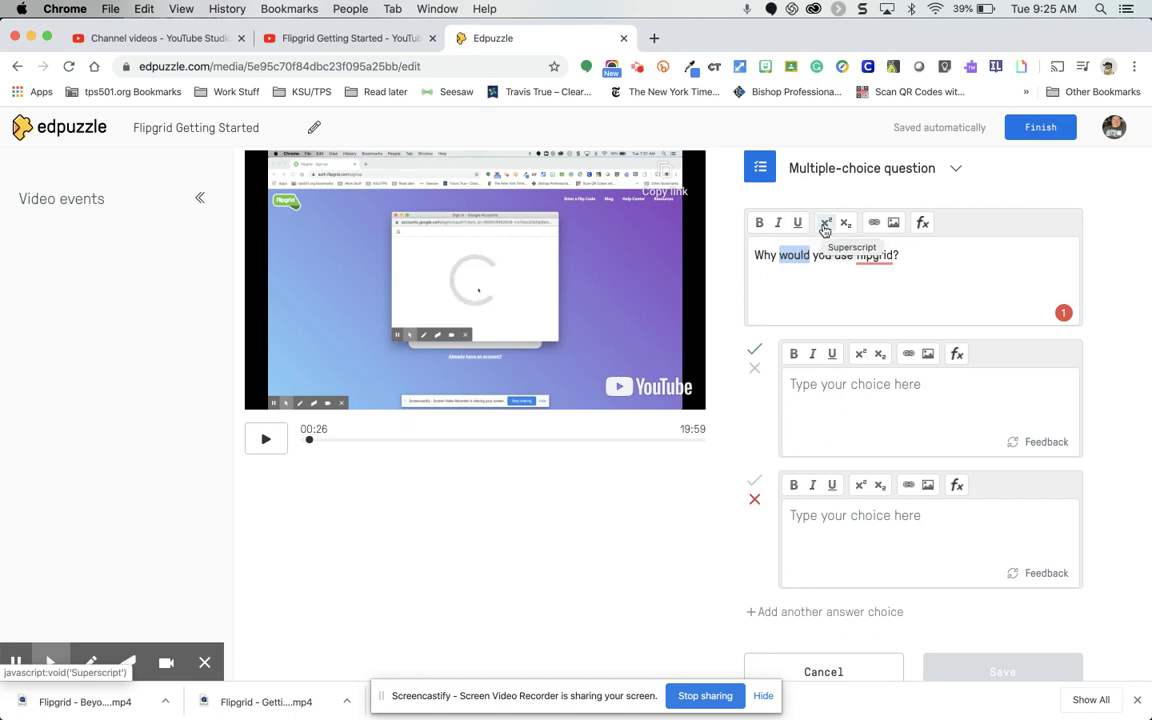
pyautogui.click(868, 257)
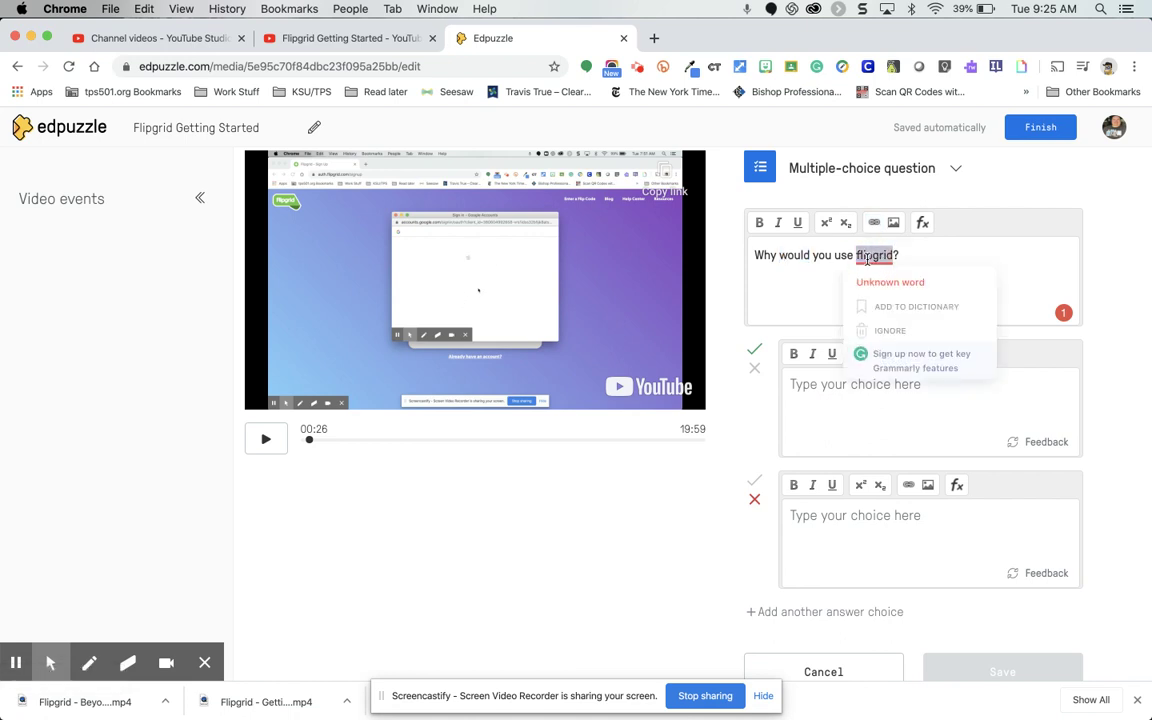
pyautogui.click(873, 222)
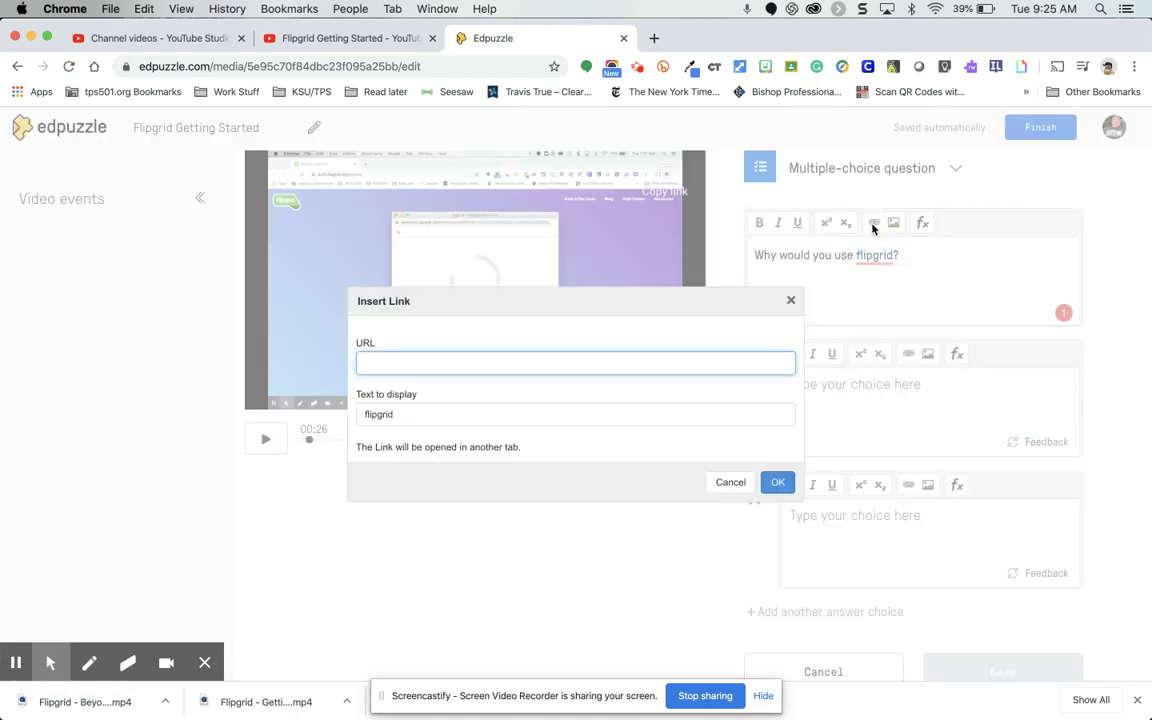
pyautogui.write('www.flipgrid.com')
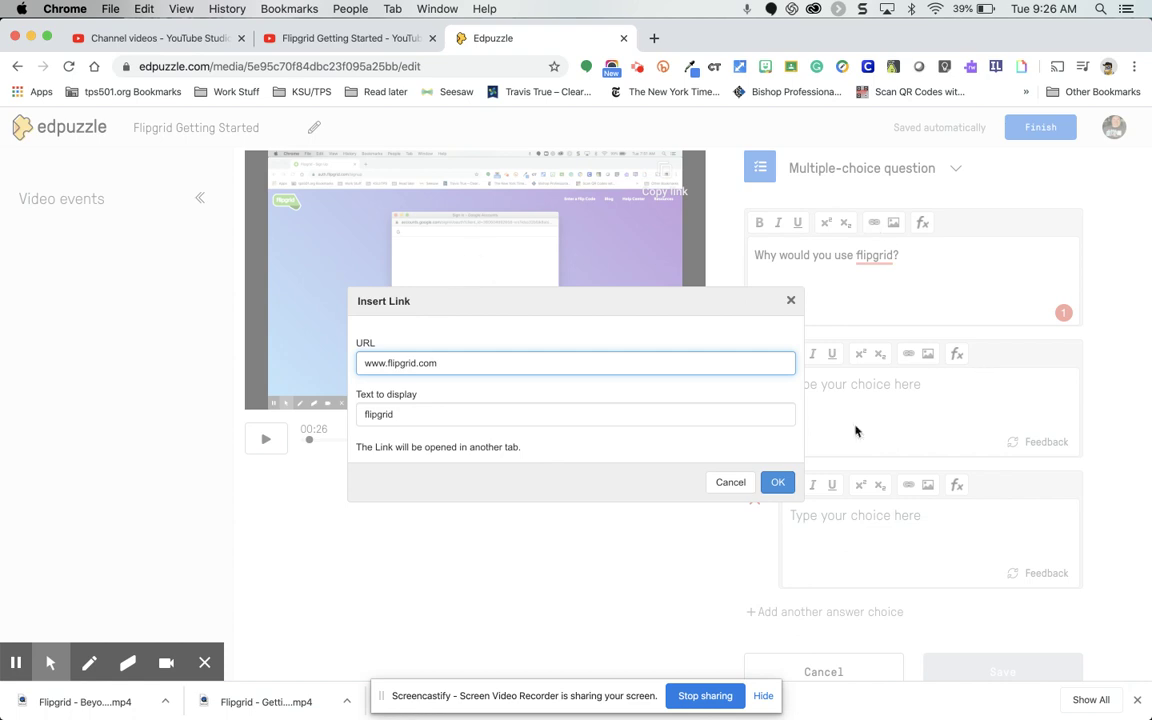
pyautogui.click(777, 482)
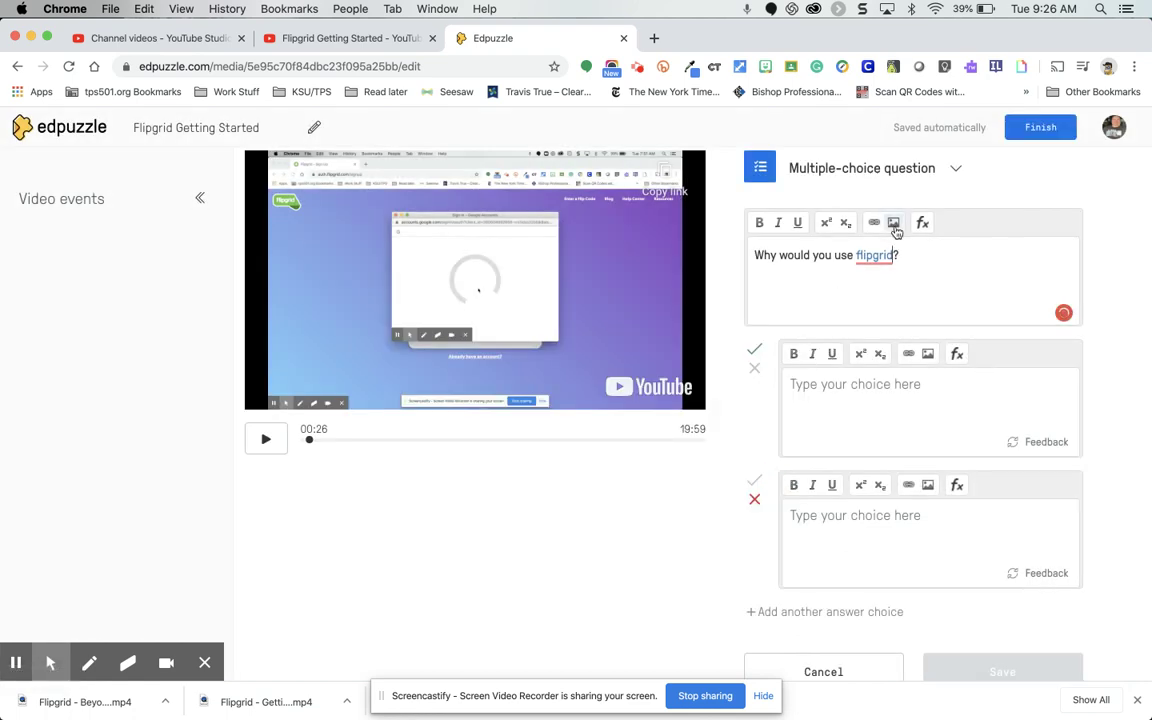
pyautogui.click(909, 254)
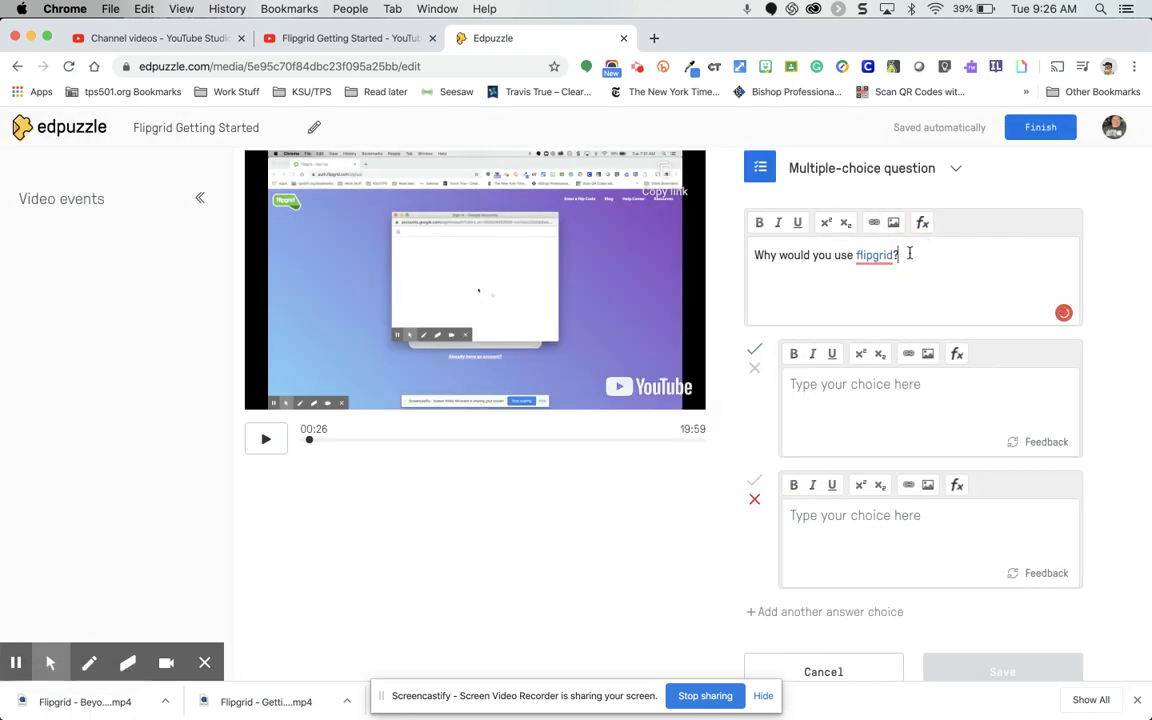
# Examine the options for inserting an image and an equation into the question text, adding neither
pyautogui.click(895, 226)
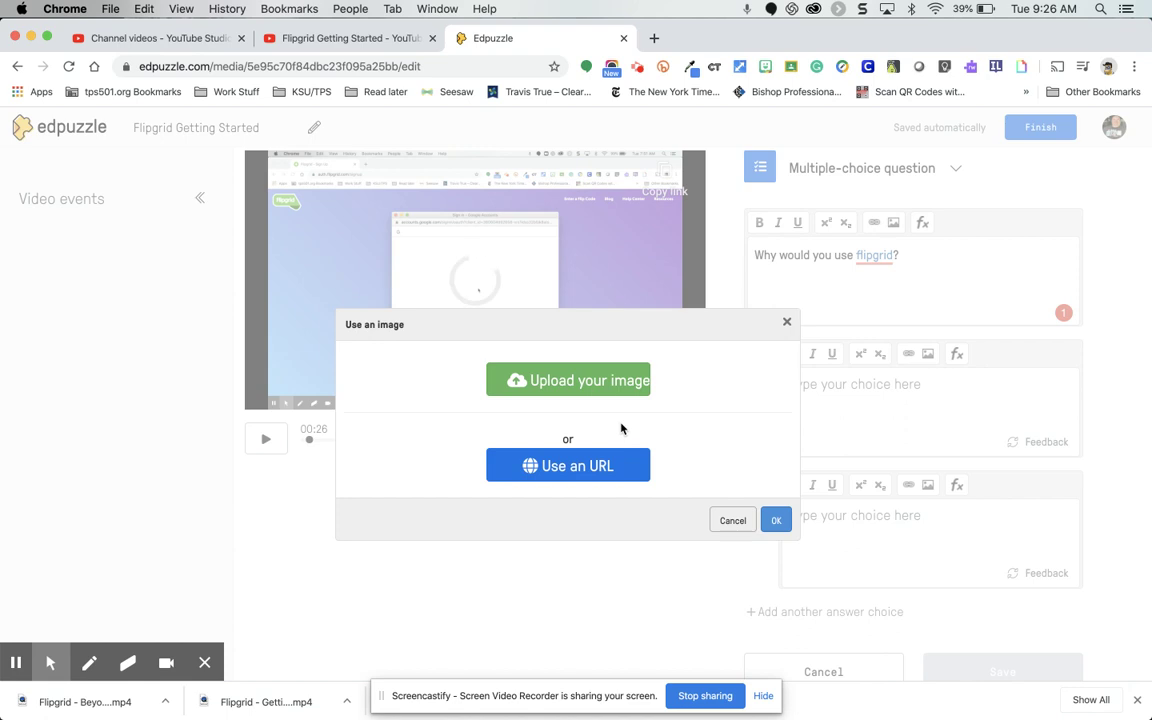
pyautogui.click(733, 520)
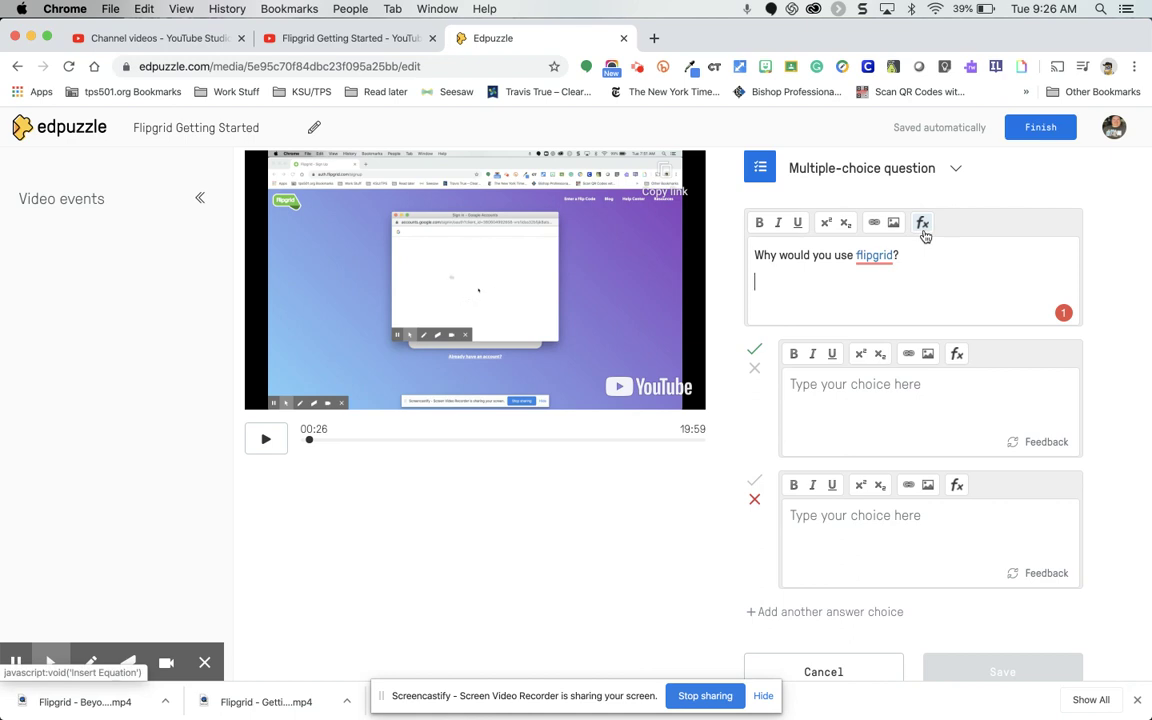
pyautogui.click(925, 229)
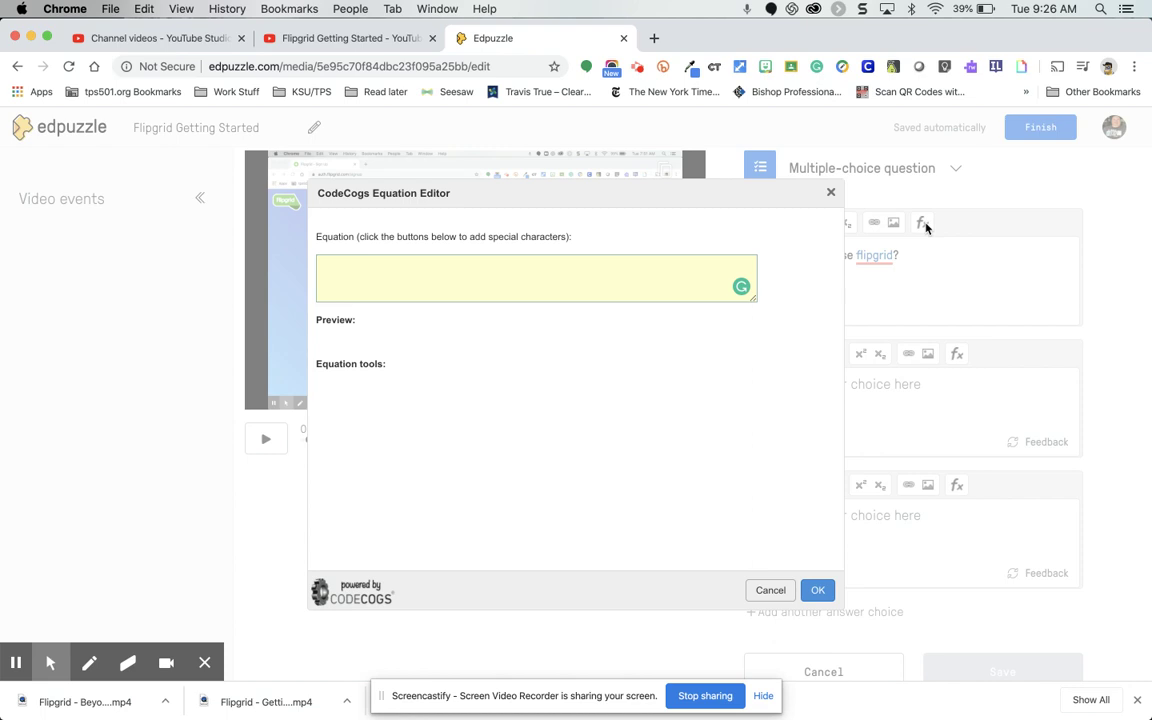
pyautogui.click(816, 592)
# Enter "It's fun" as the first answer choice and keep it marked as correct
pyautogui.click(825, 435)
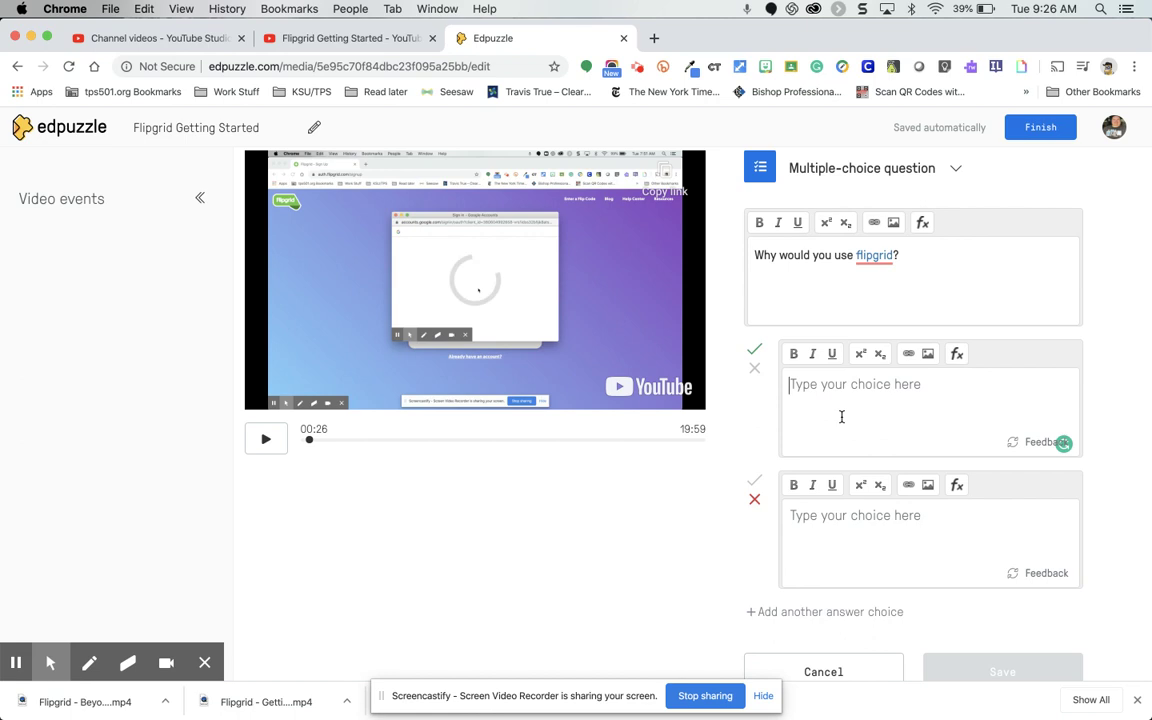
pyautogui.scroll(-1, 841, 416)
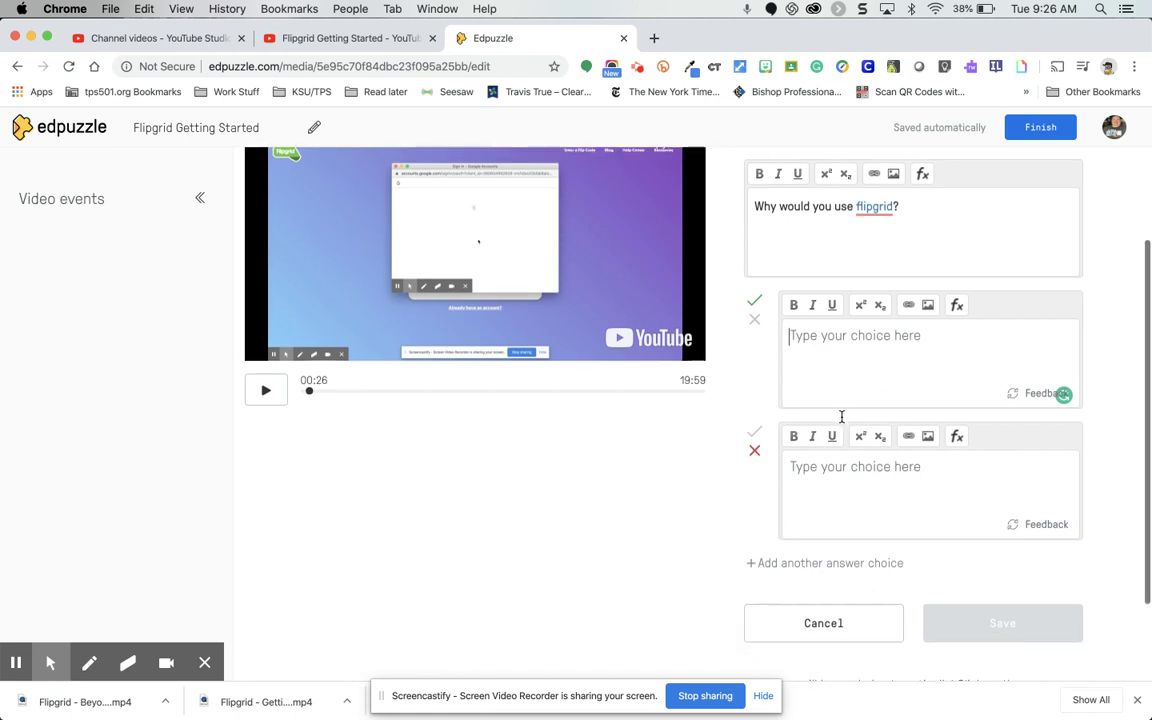
pyautogui.click(755, 319)
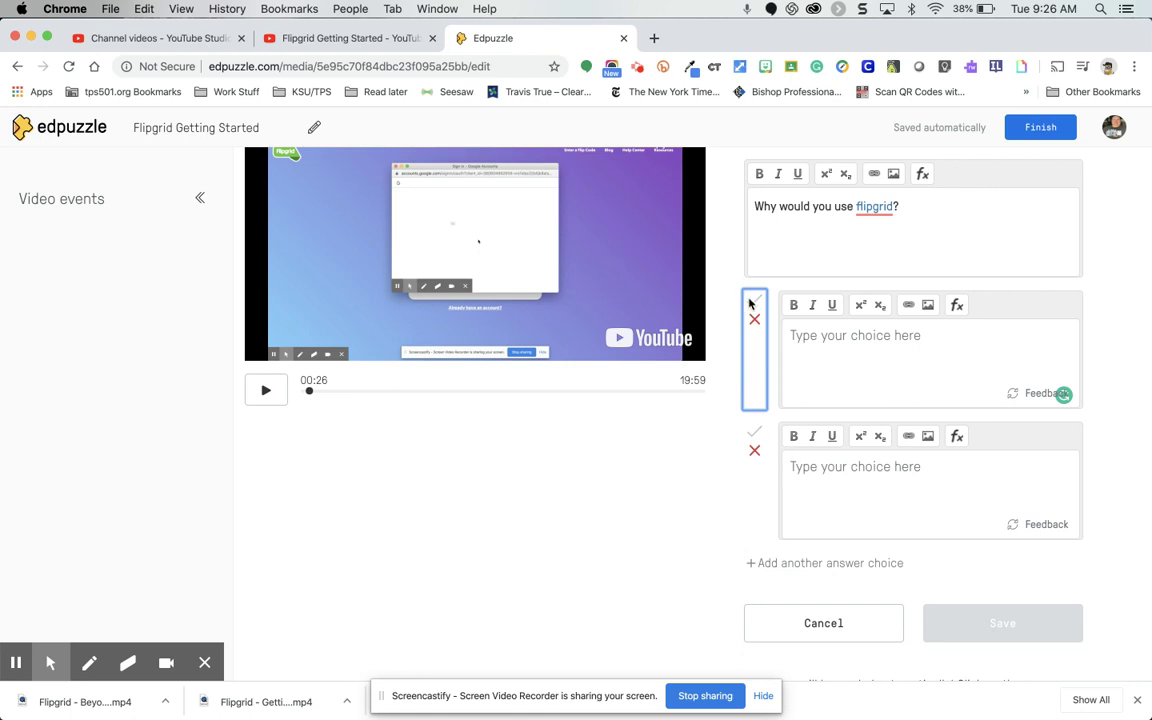
pyautogui.click(752, 302)
pyautogui.click(820, 379)
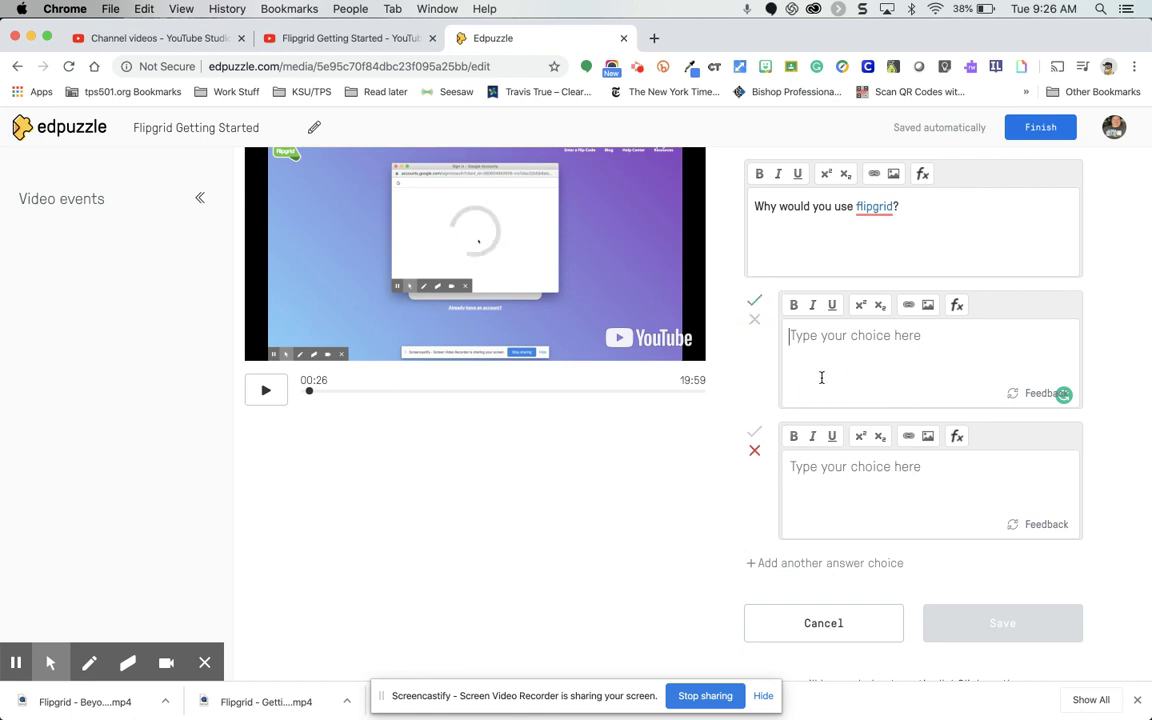
pyautogui.write("It's fun")
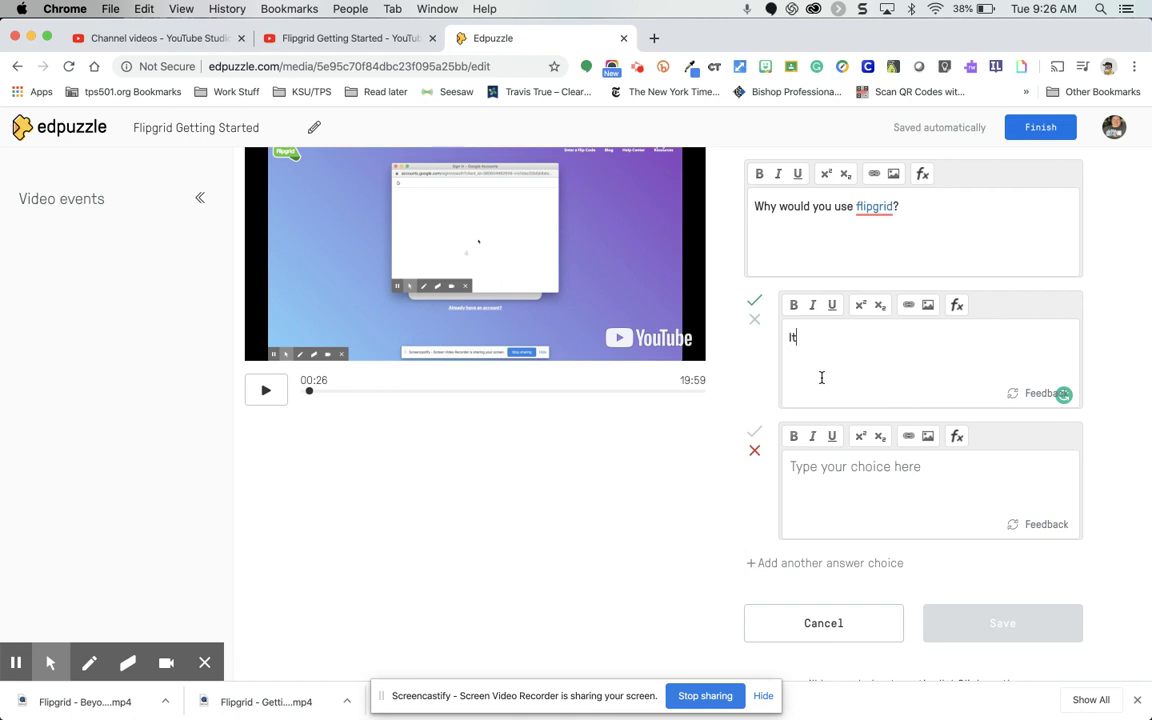
# Enter "I don't know" as the second answer choice, correcting the typing mistake
pyautogui.click(820, 479)
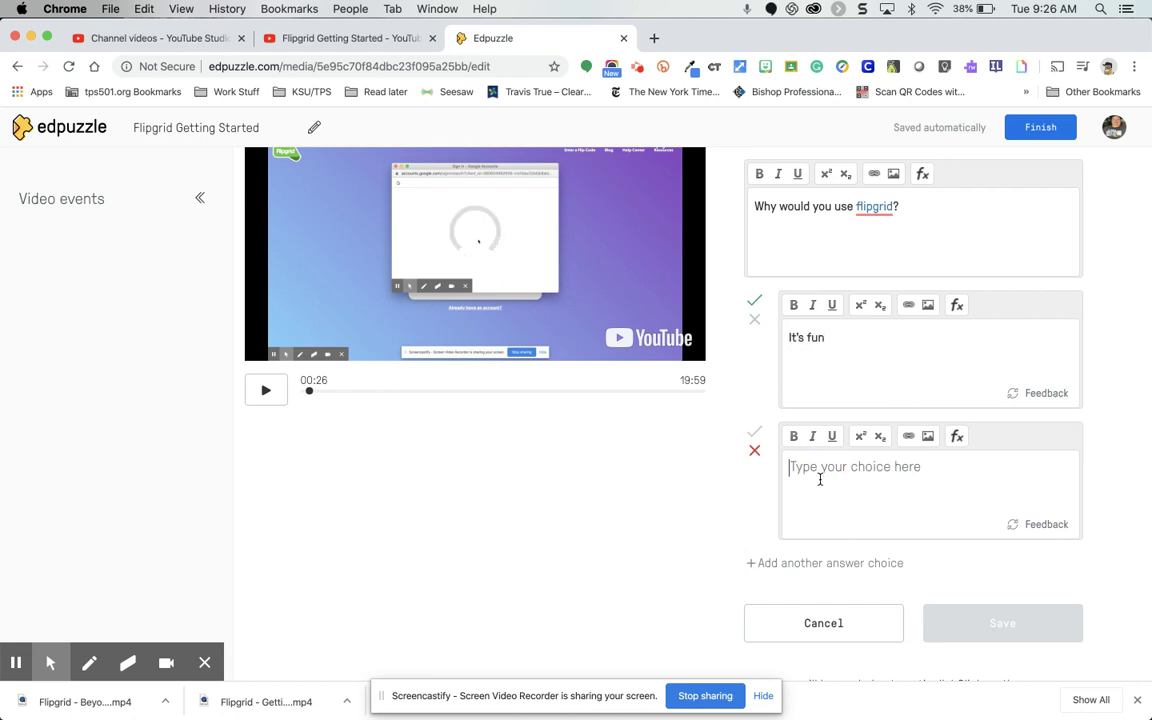
pyautogui.write("I don'tk now")
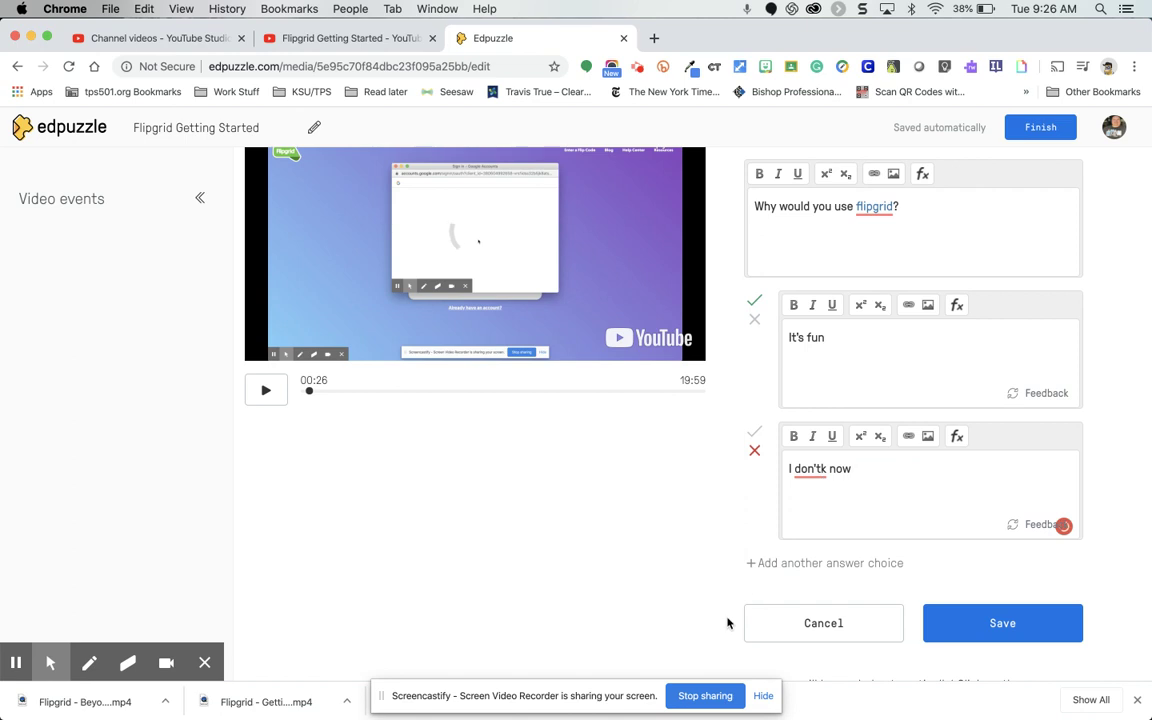
pyautogui.click(808, 469)
pyautogui.click(813, 495)
pyautogui.click(824, 469)
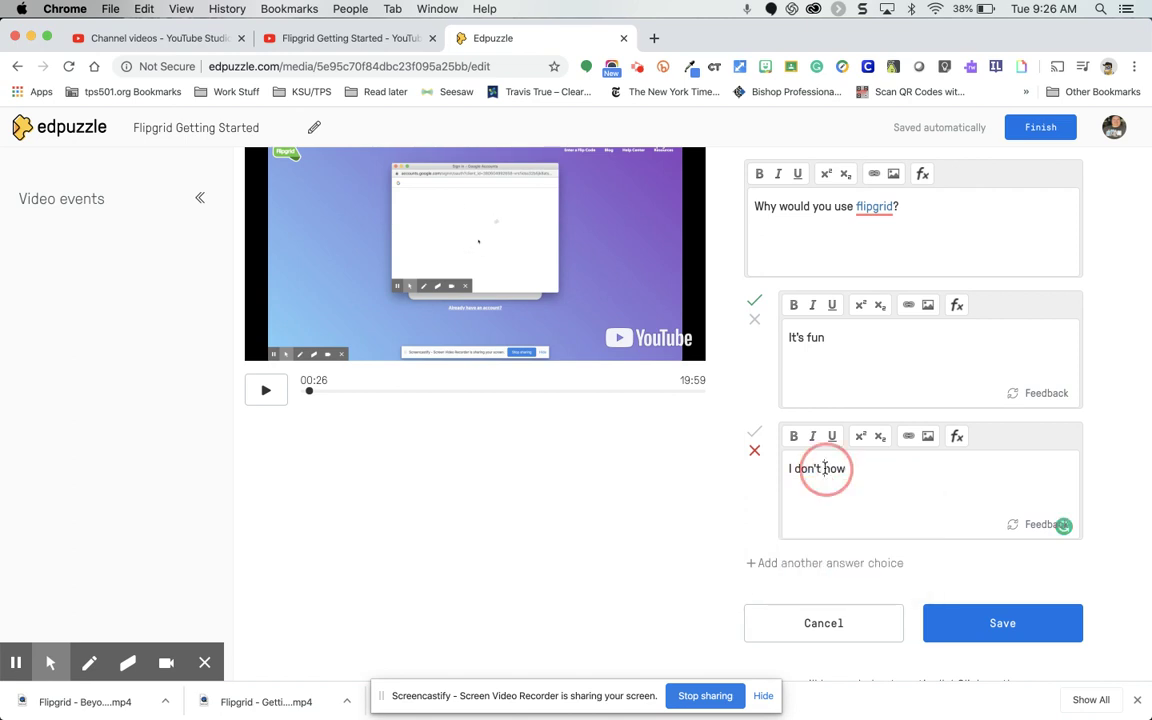
pyautogui.write('k')
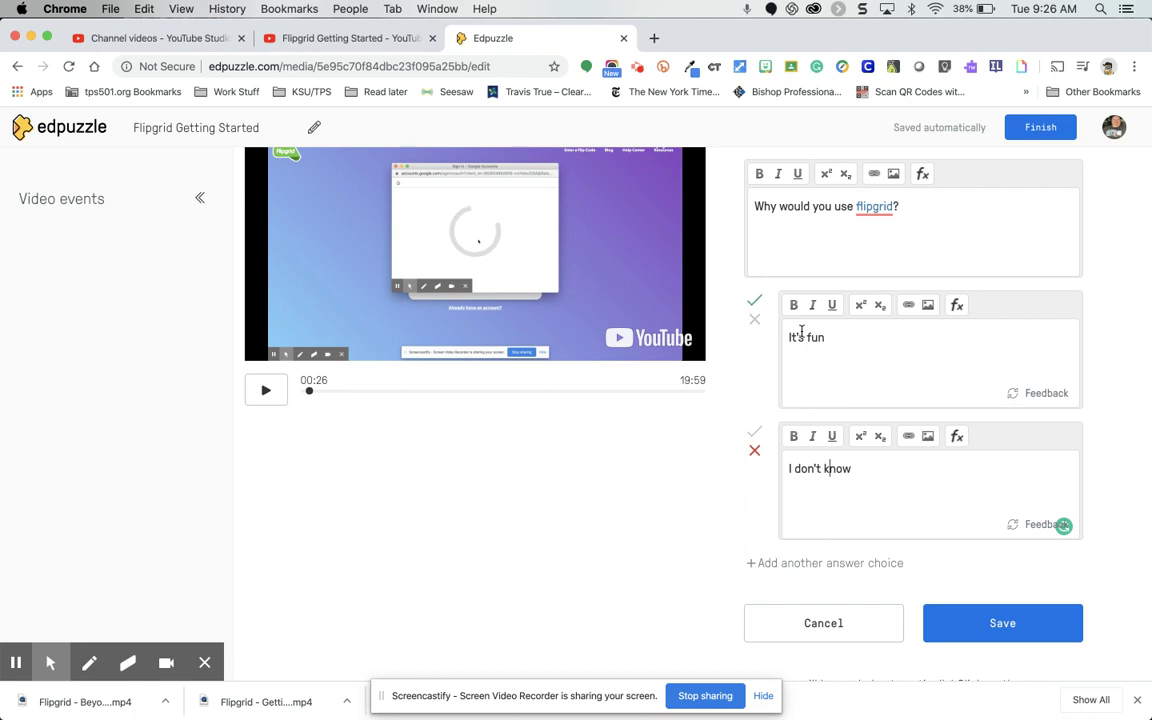
# Add a third, blank answer choice and remove it again
pyautogui.click(792, 564)
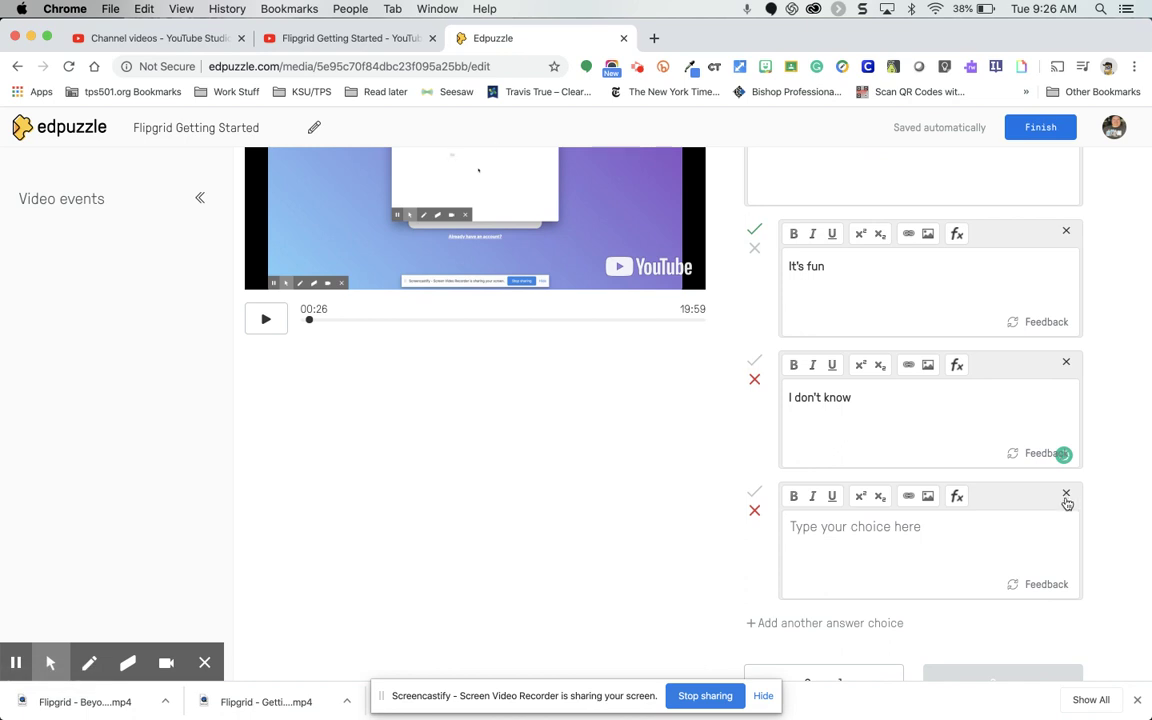
pyautogui.click(1067, 496)
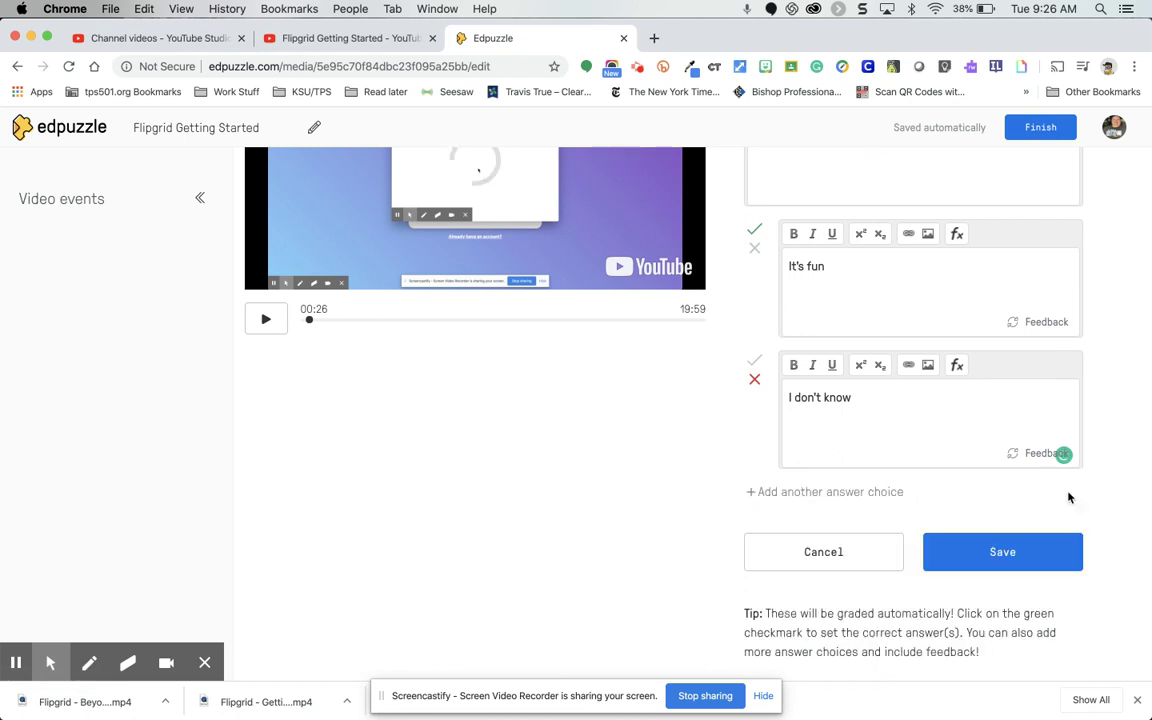
pyautogui.scroll(3, 916, 303)
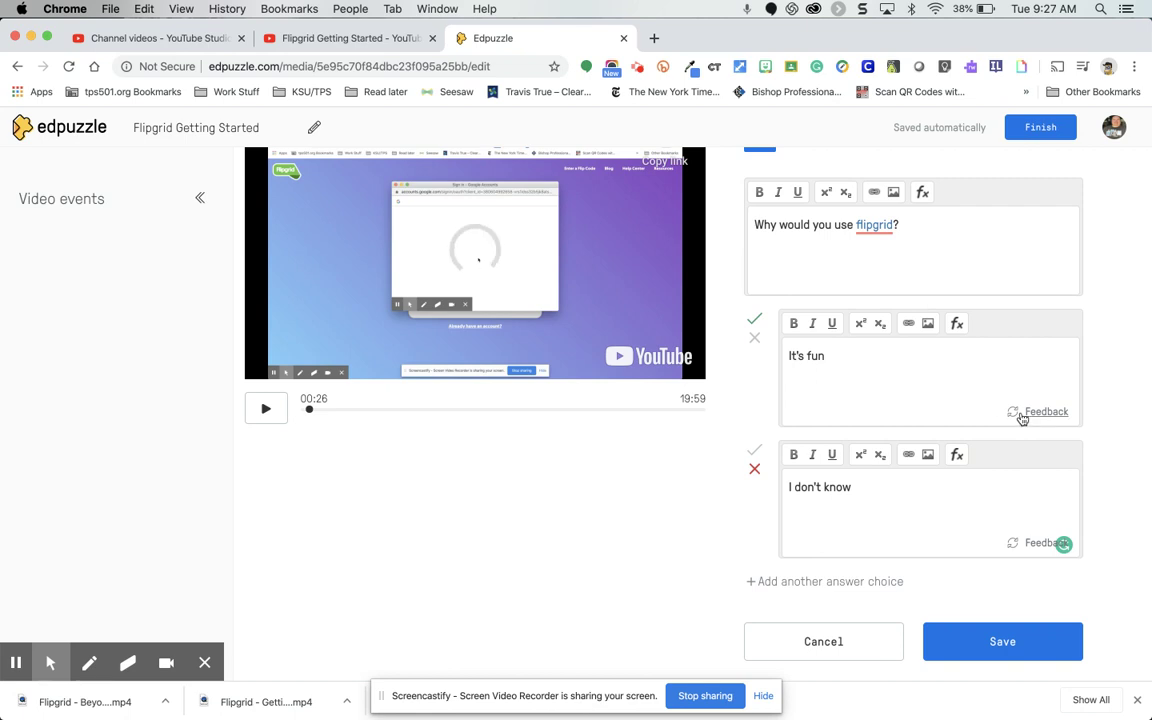
# Add the feedback "Yes Flipgrid is fun" to the "It's fun" answer and check the feedback field of "I don't know"
pyautogui.click(754, 318)
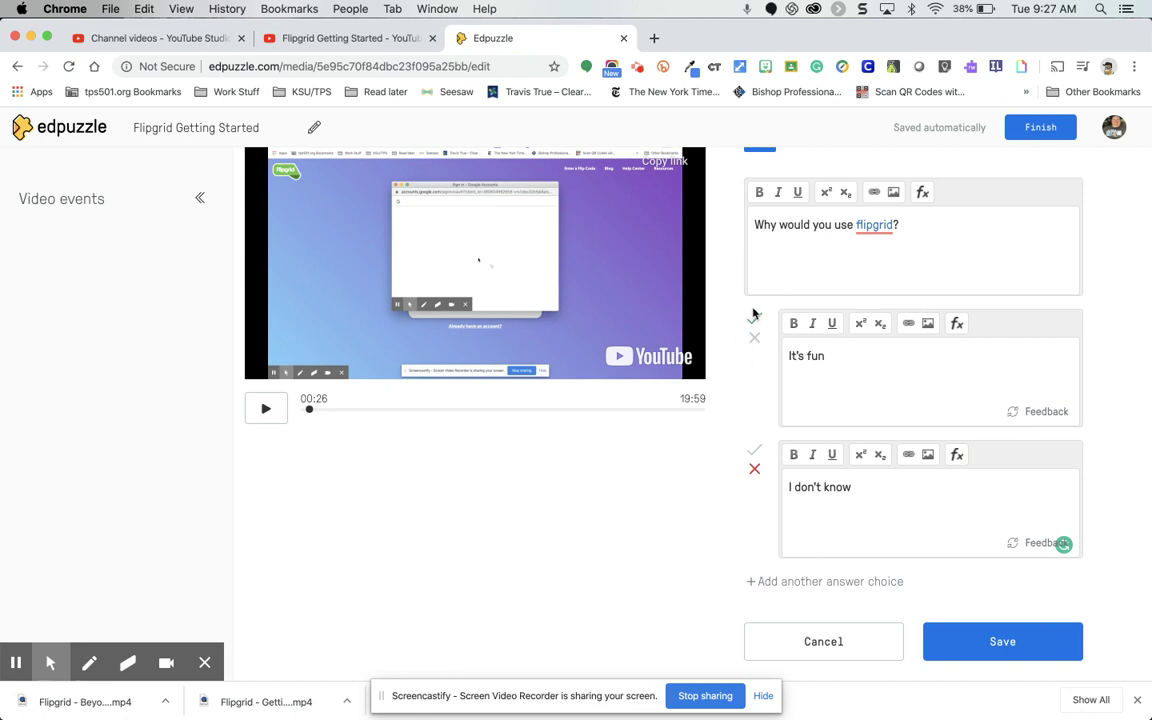
pyautogui.click(1038, 411)
pyautogui.click(897, 376)
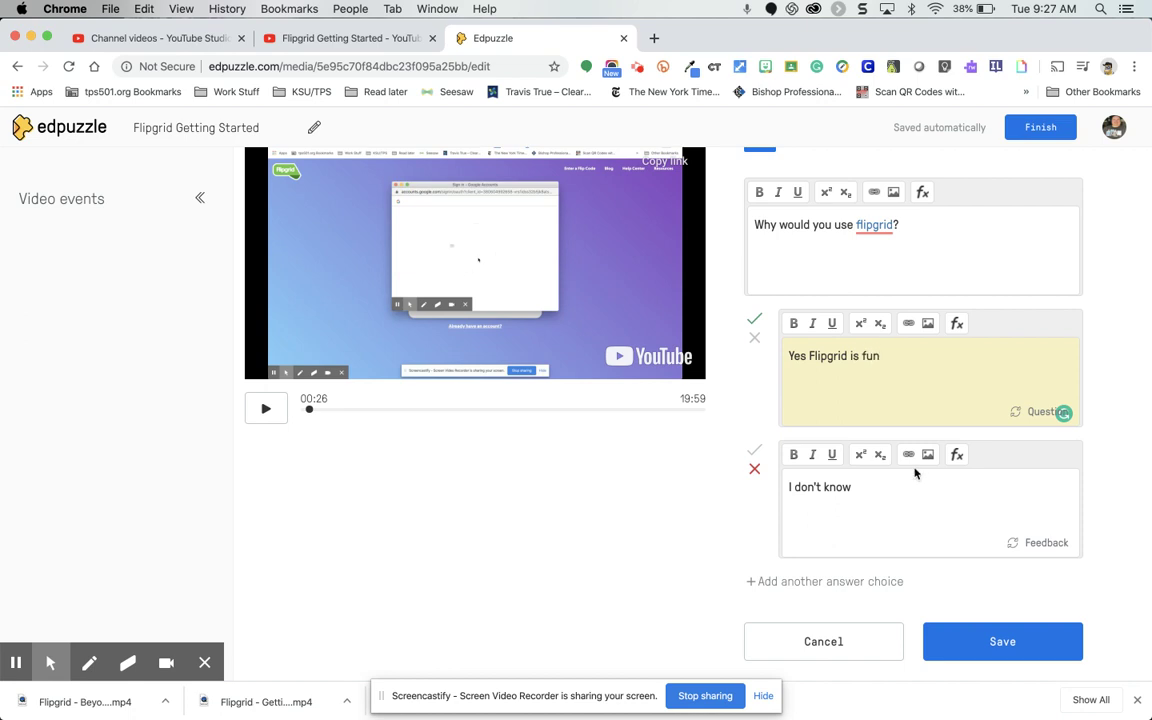
pyautogui.click(1046, 543)
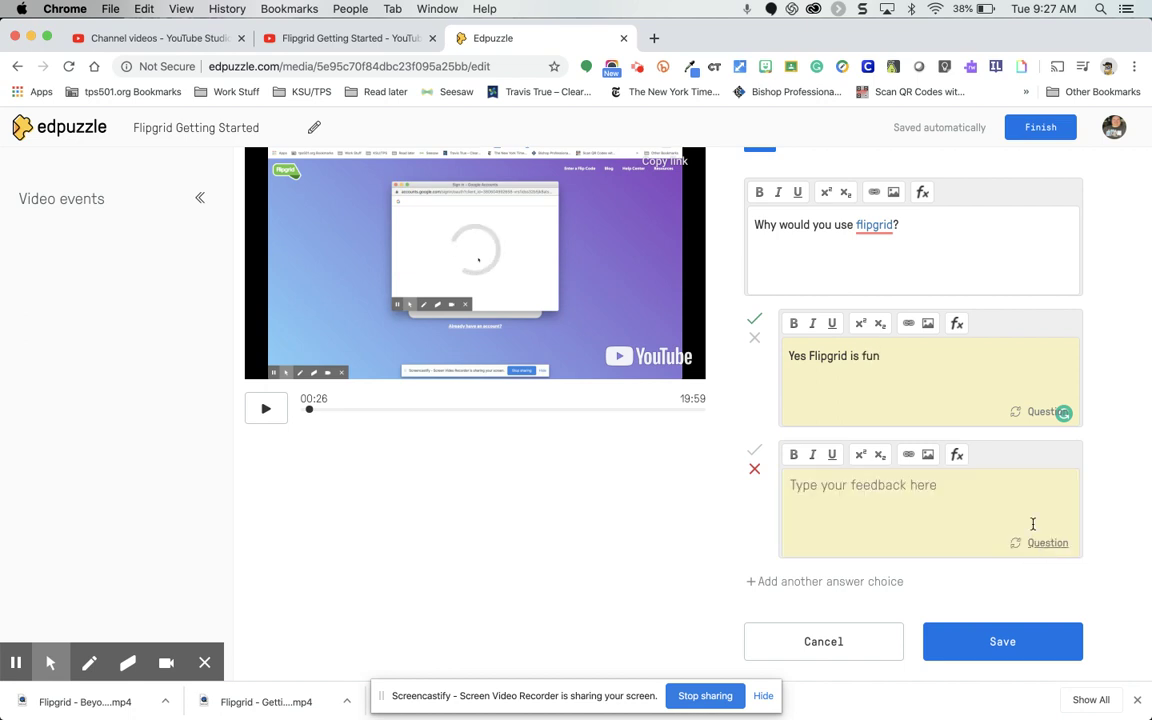
pyautogui.click(1052, 545)
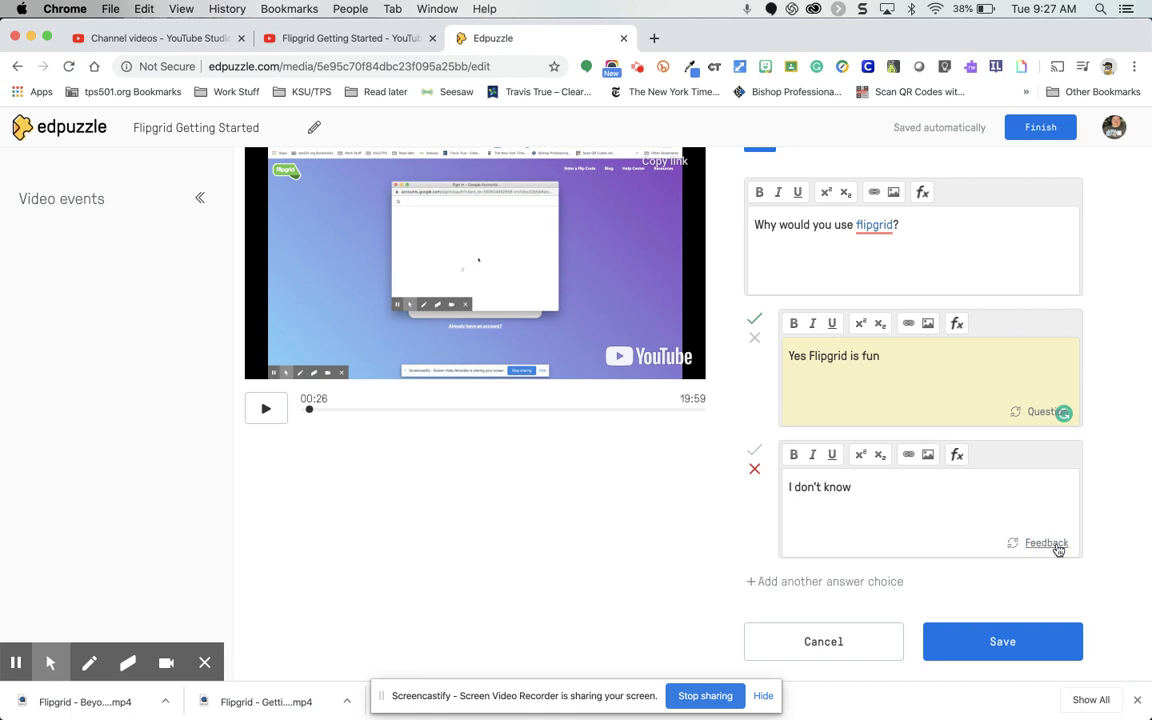
# Switch the "It's fun" answer from its feedback back to the answer text and check which other question types are available
pyautogui.click(1036, 413)
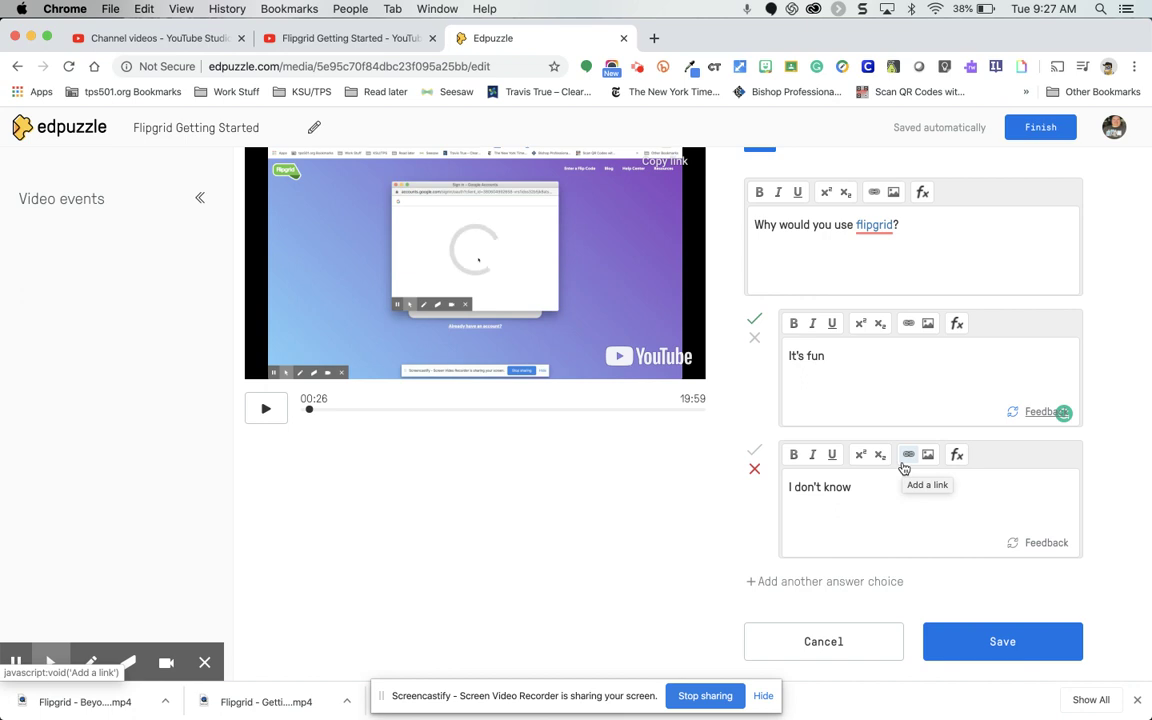
pyautogui.scroll(3, 909, 482)
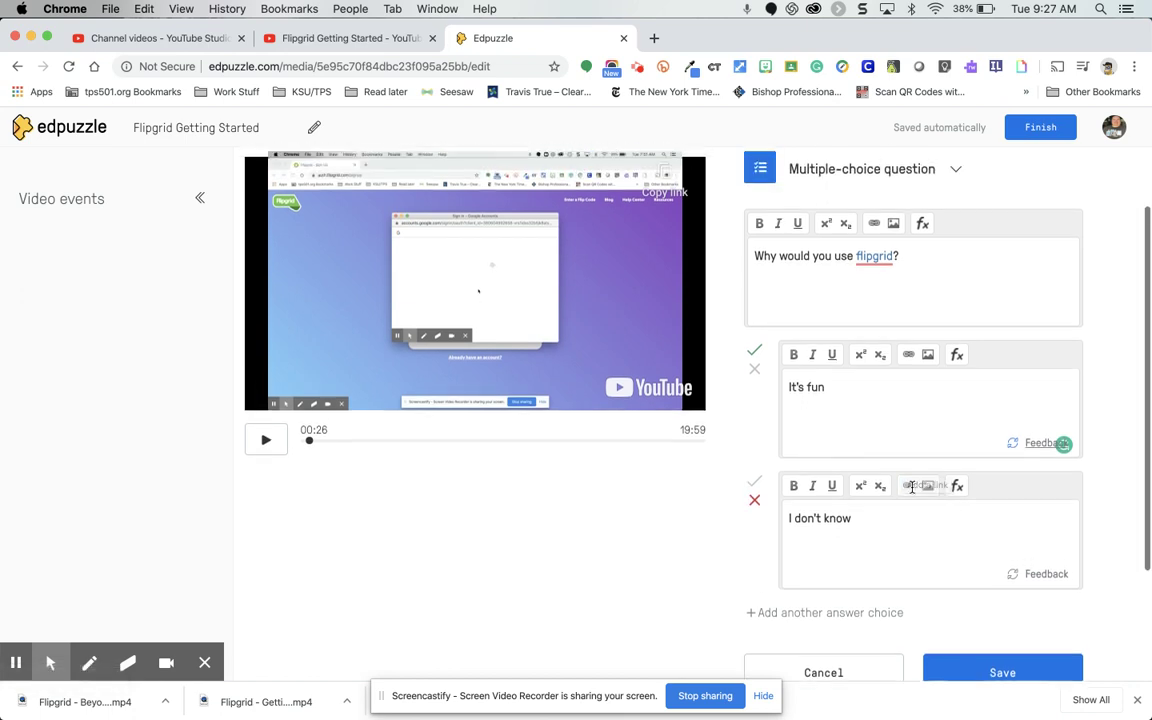
pyautogui.click(956, 229)
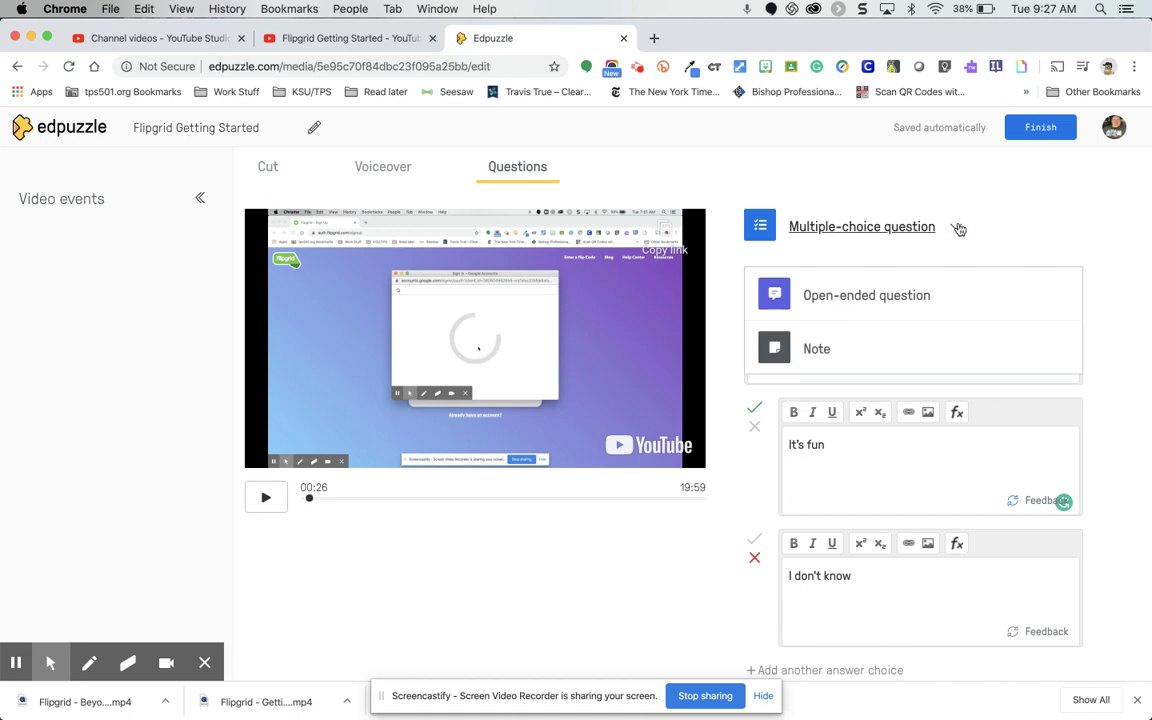
pyautogui.click(955, 229)
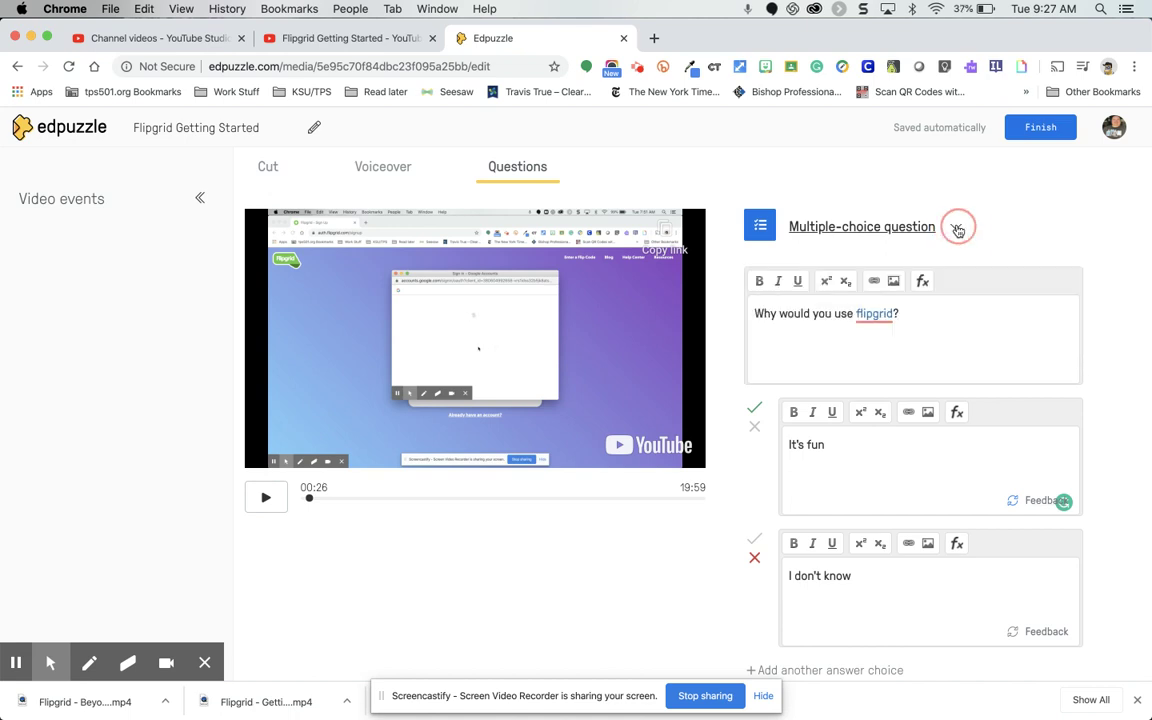
pyautogui.click(956, 229)
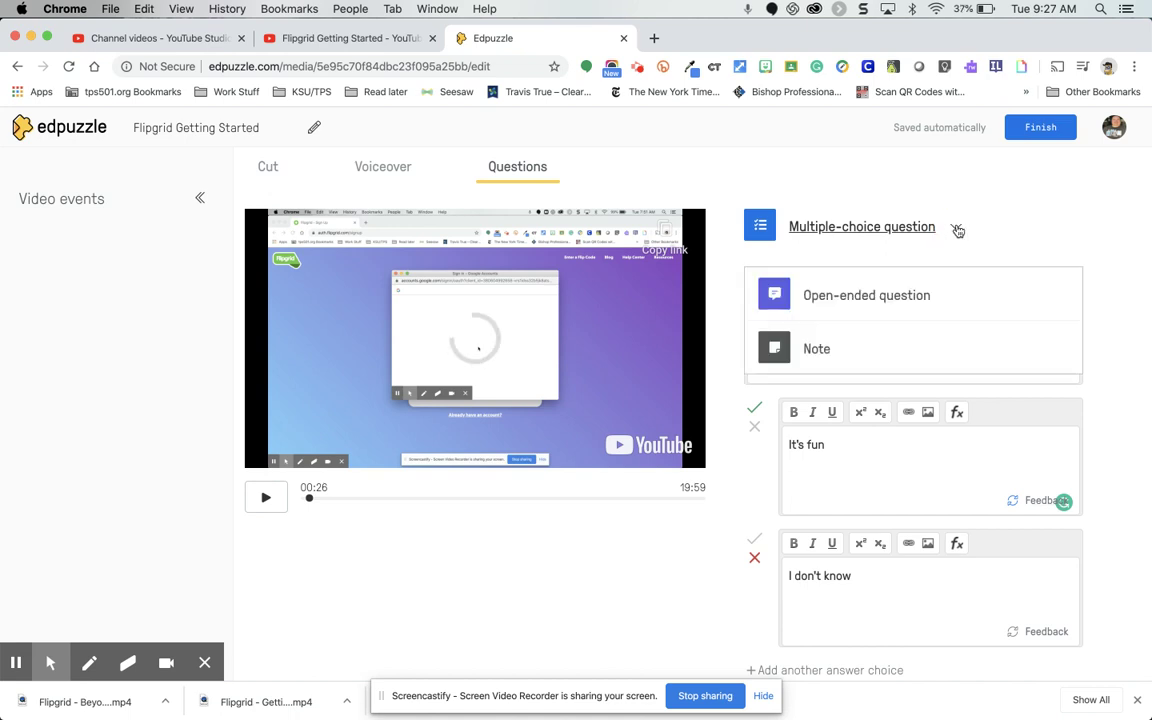
pyautogui.click(954, 229)
# Save the multiple-choice question "Why would you use flipgrid?" at 00:26, review its preview and continue past it
pyautogui.scroll(-1, 955, 232)
pyautogui.scroll(-2, 955, 230)
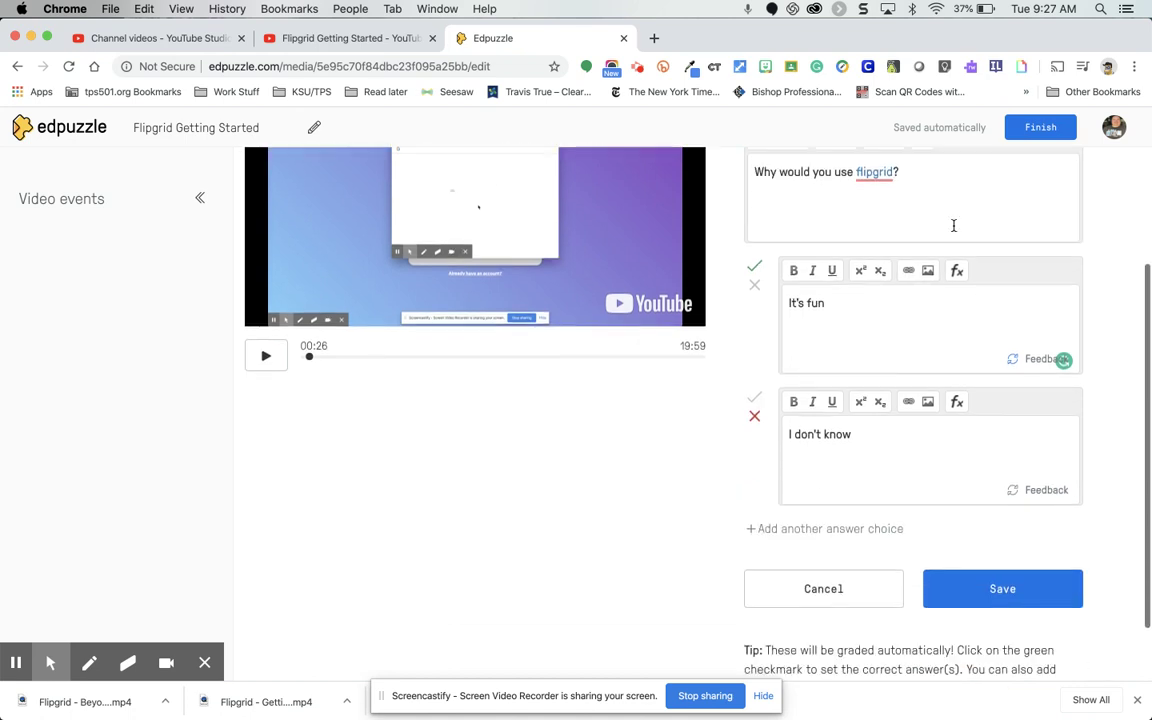
pyautogui.scroll(1, 953, 405)
pyautogui.scroll(-2, 953, 408)
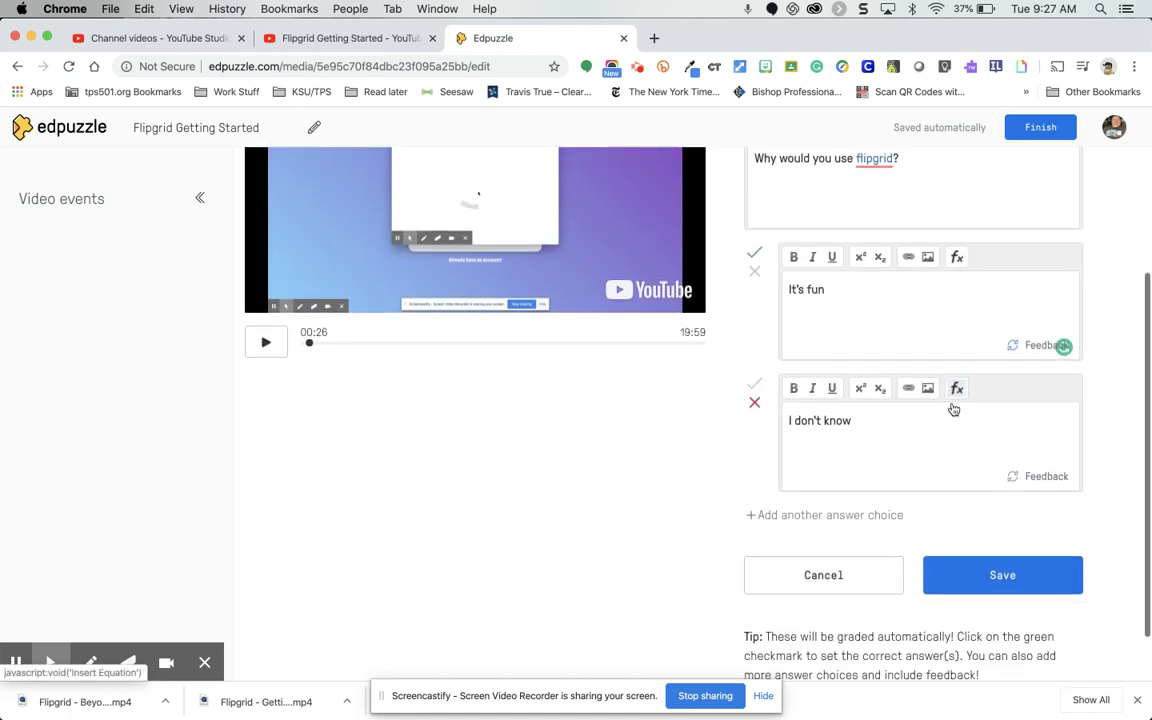
pyautogui.click(977, 575)
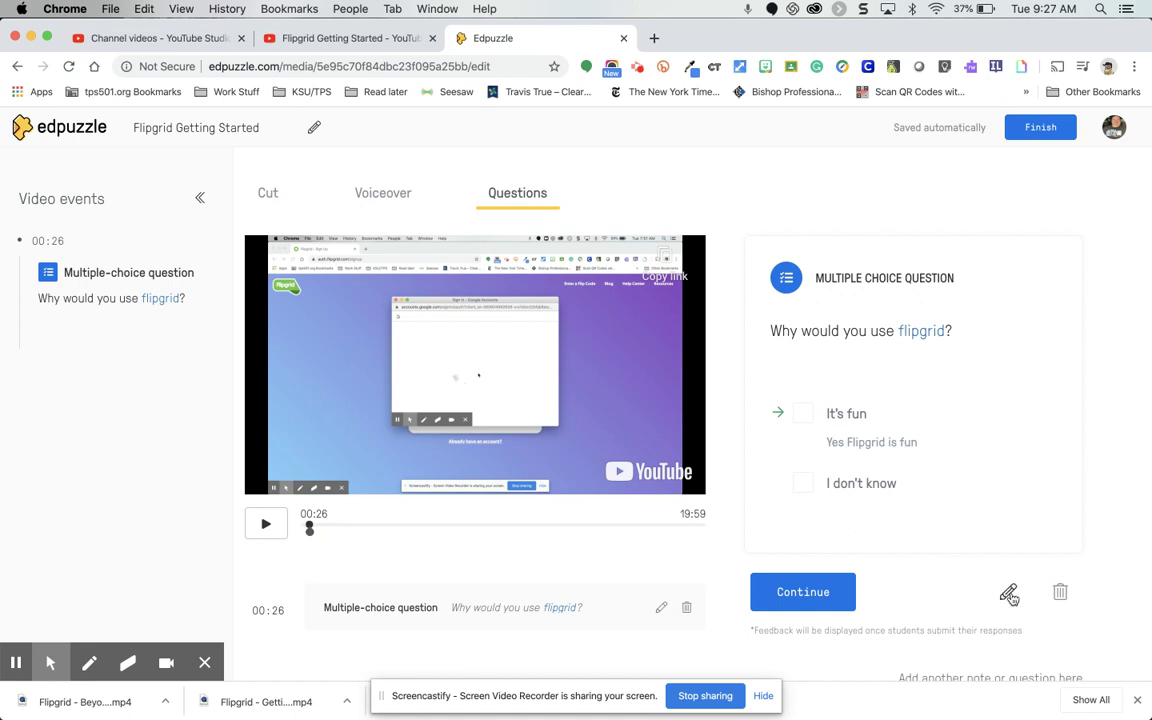
pyautogui.scroll(-1, 1010, 594)
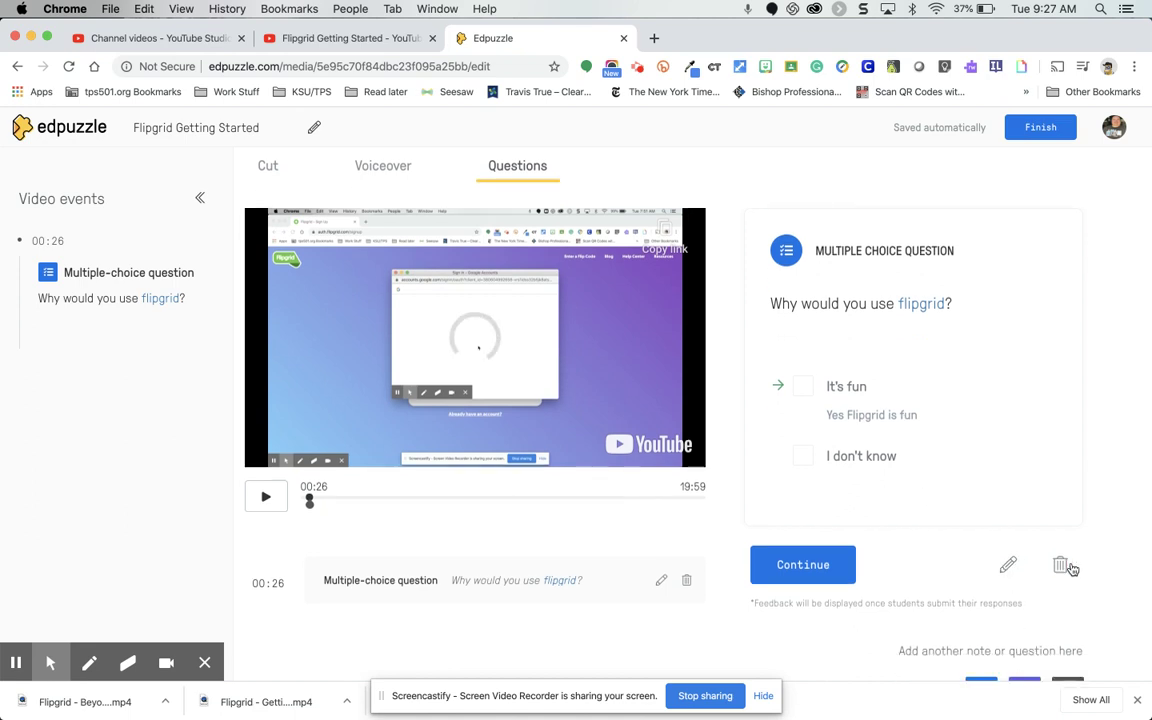
pyautogui.scroll(-3, 1062, 570)
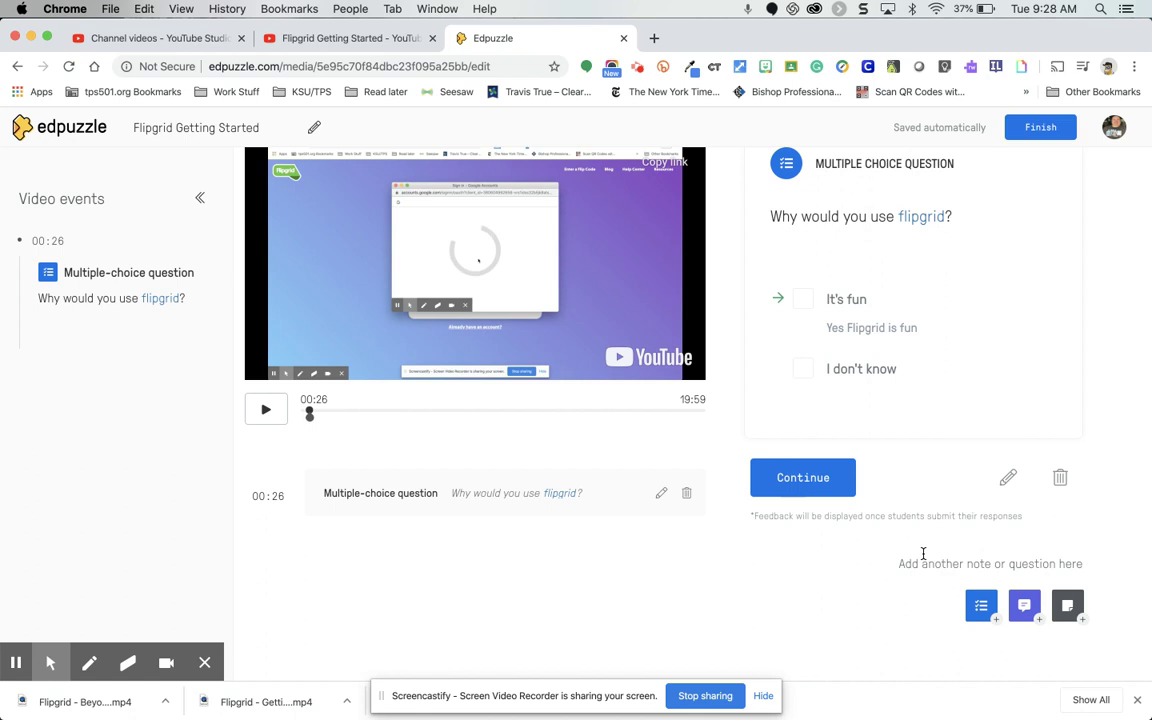
pyautogui.click(775, 480)
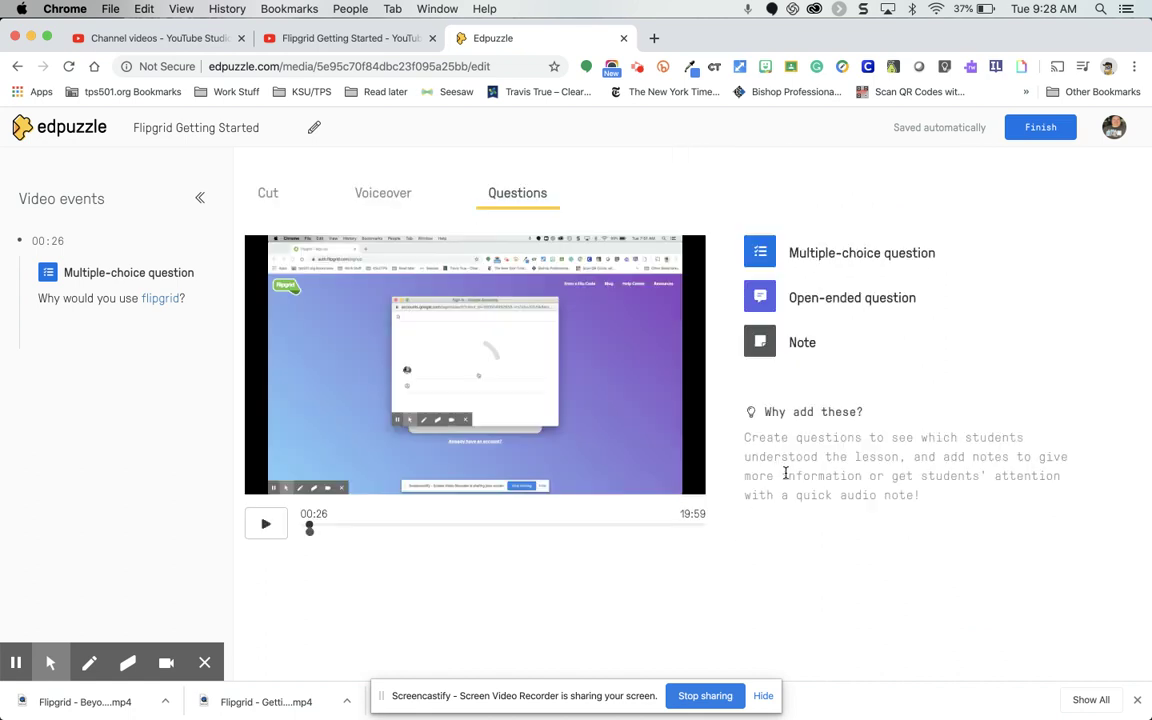
# Advance the video to 01:28 and start an open-ended question there
pyautogui.click(264, 523)
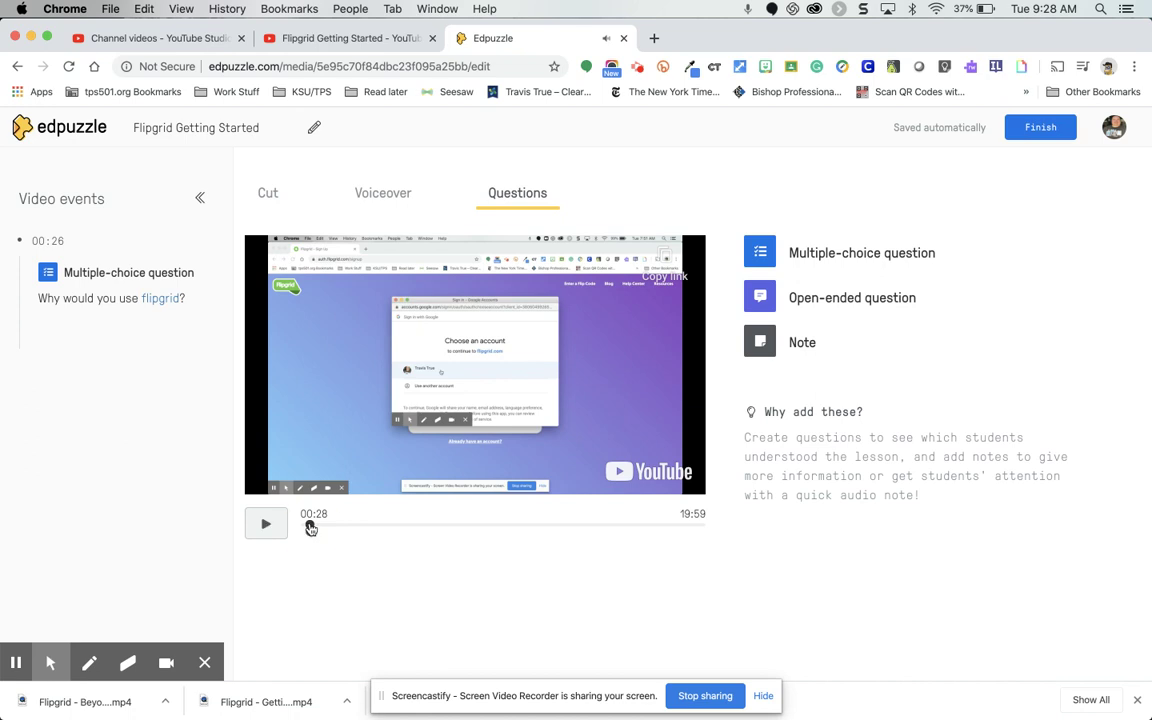
pyautogui.moveTo(310, 528); pyautogui.dragTo(332, 528)
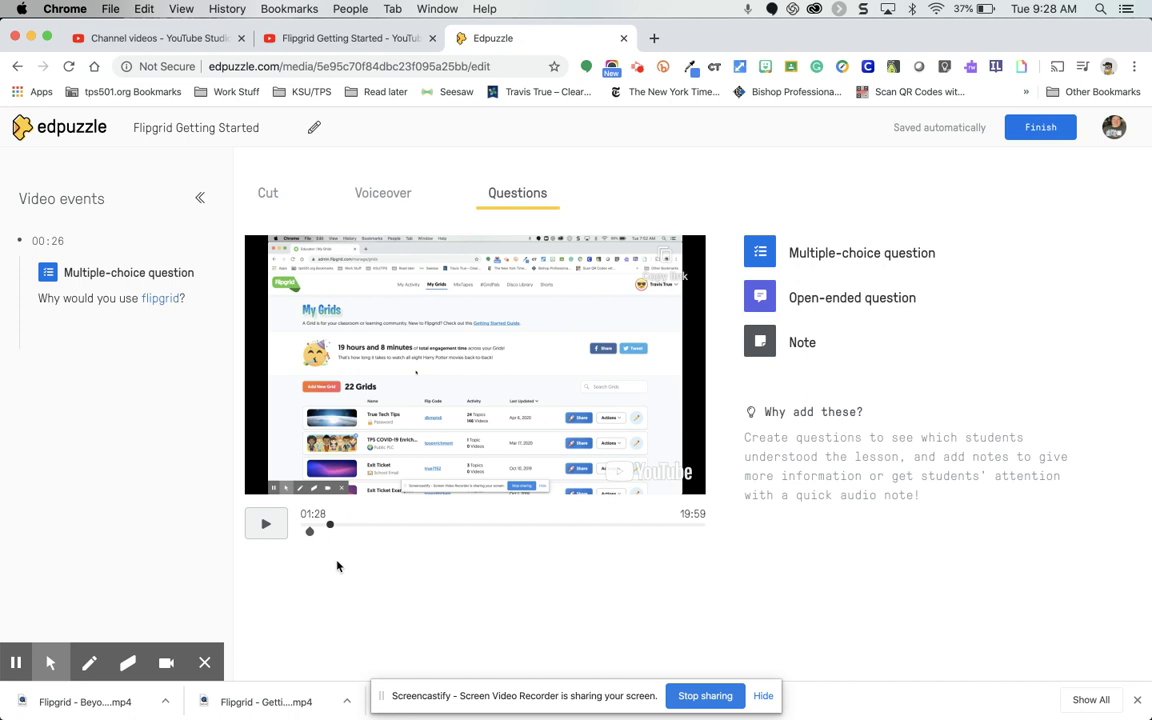
pyautogui.click(760, 297)
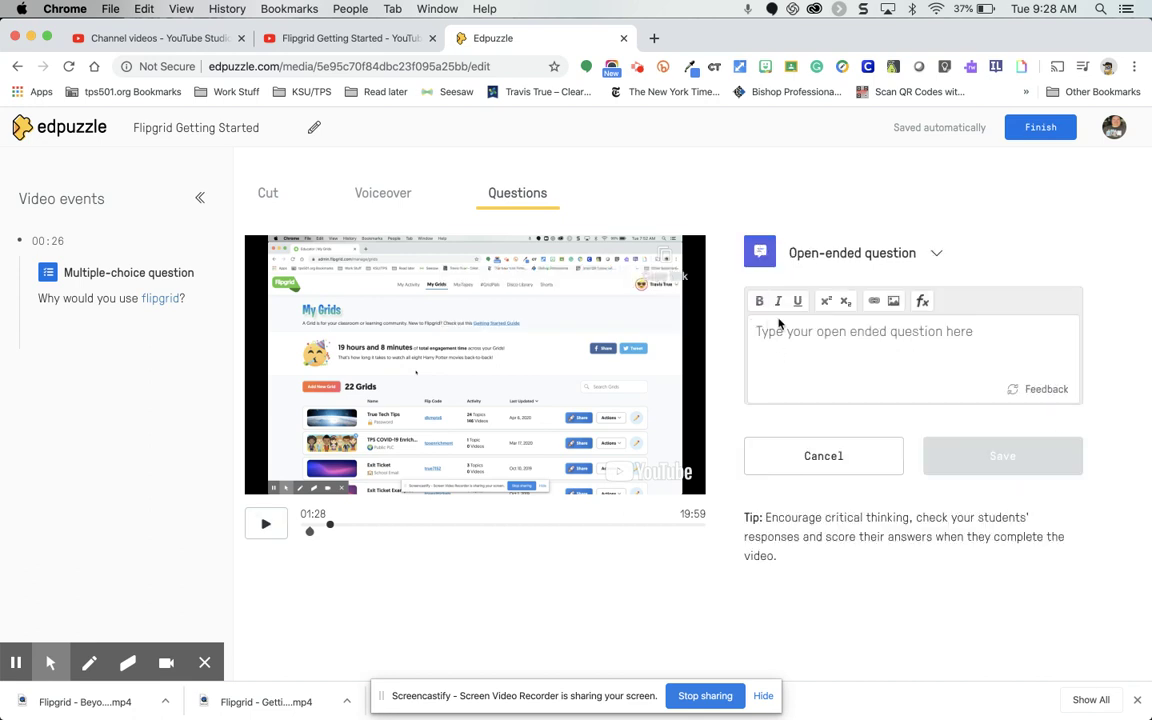
pyautogui.click(916, 333)
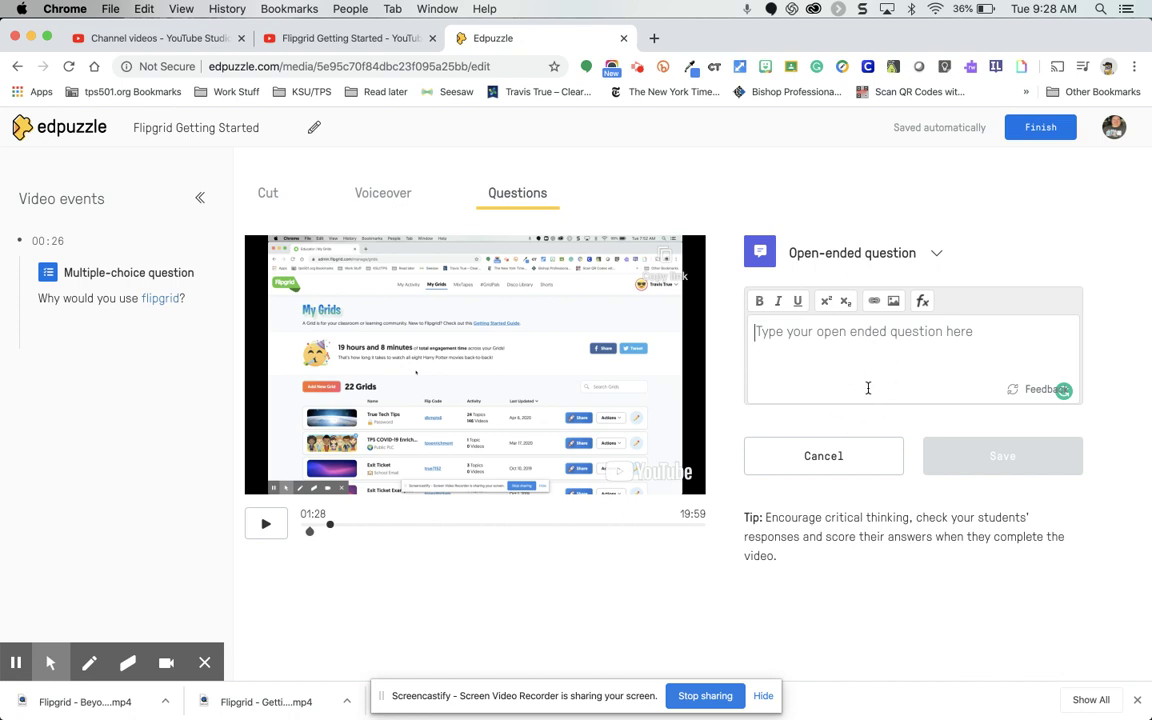
# Enter "What kind of activites would you have students respond to?" as the open-ended question's text
pyautogui.write('What kind of activi')
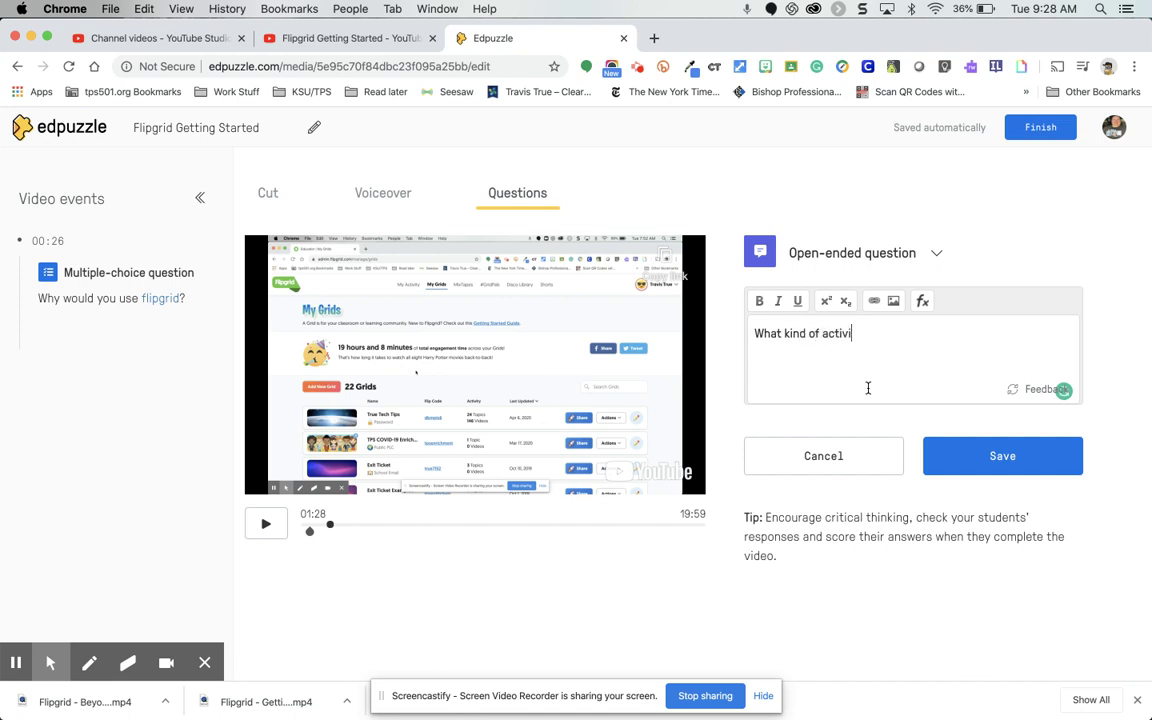
pyautogui.write('tes would you ha')
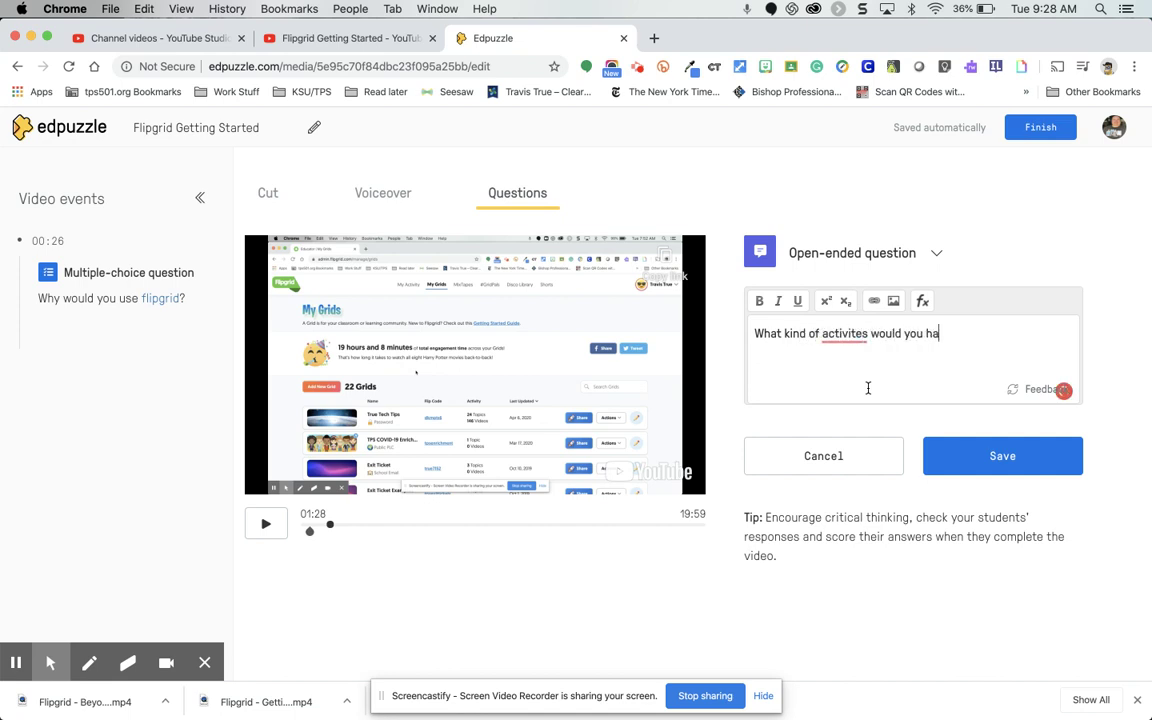
pyautogui.write('ve st')
pyautogui.press('BackSpace')
pyautogui.write('students ')
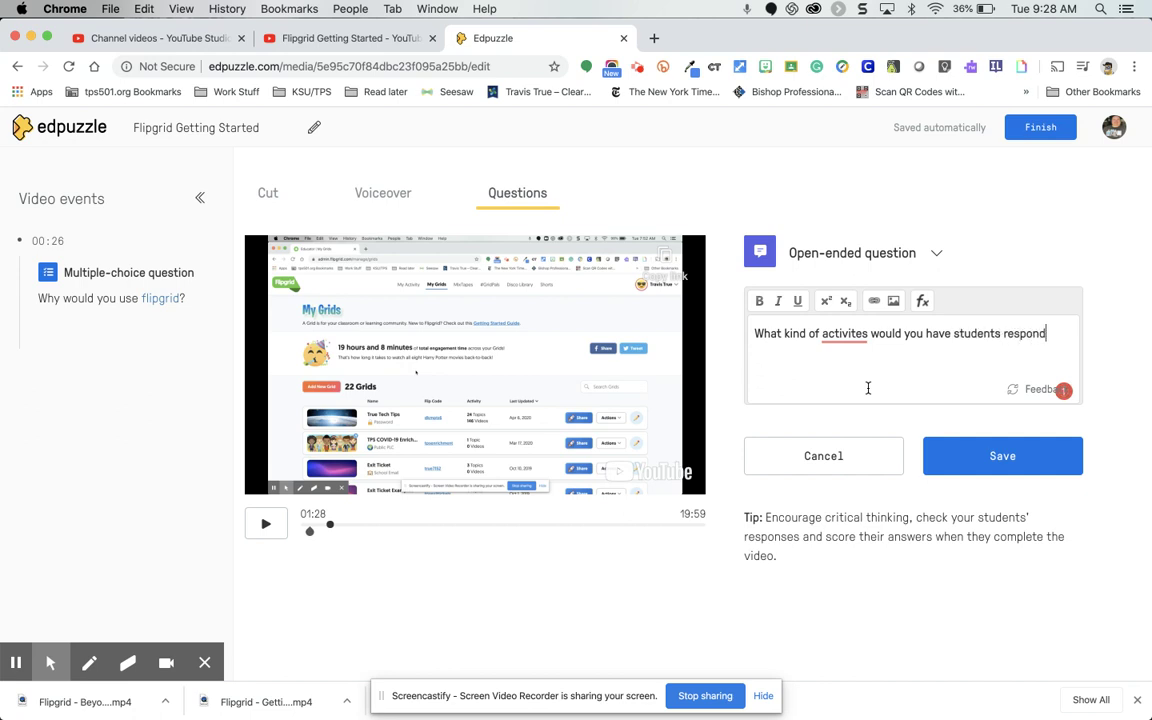
pyautogui.write('respond')
# Replace the misspelled word "activites" with "prompts" in the open-ended question and save the question
pyautogui.click(846, 337)
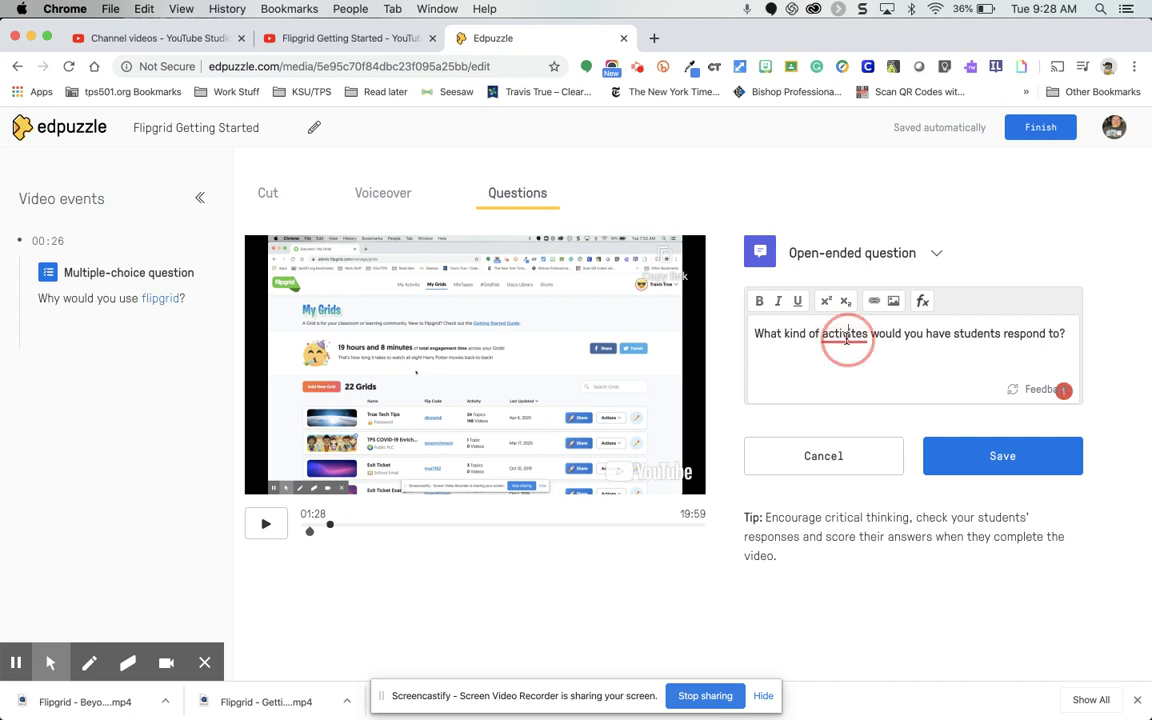
pyautogui.doubleClick(846, 337)
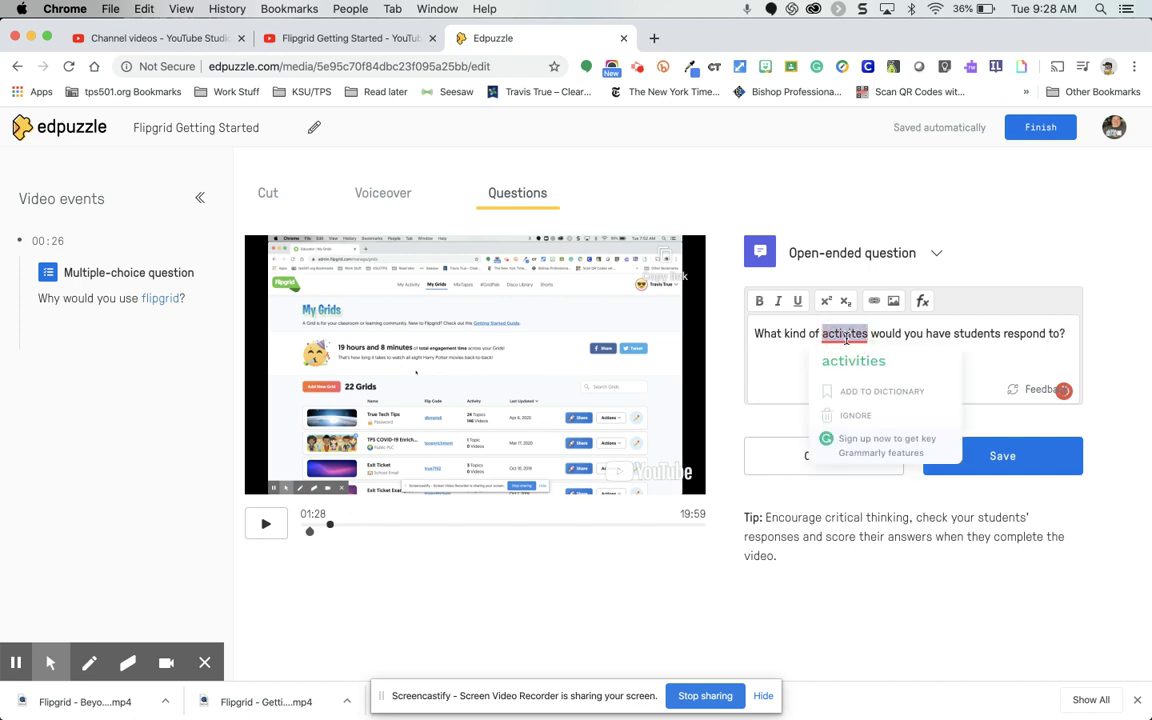
pyautogui.write('prompts')
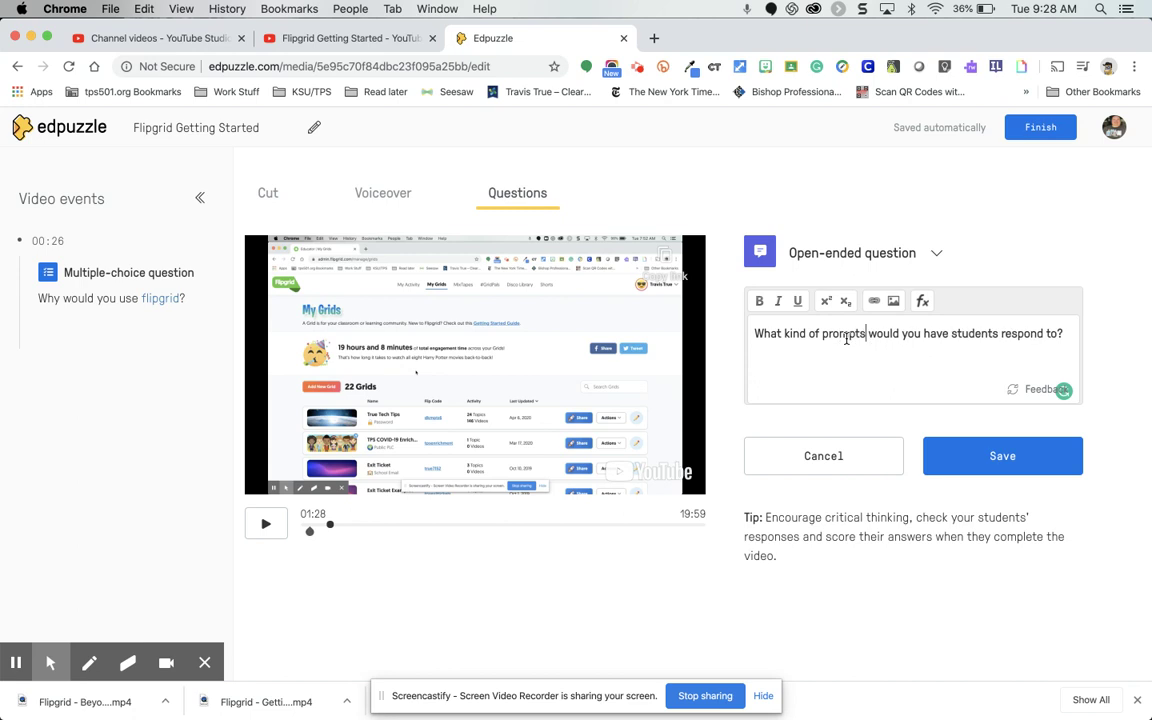
pyautogui.click(988, 462)
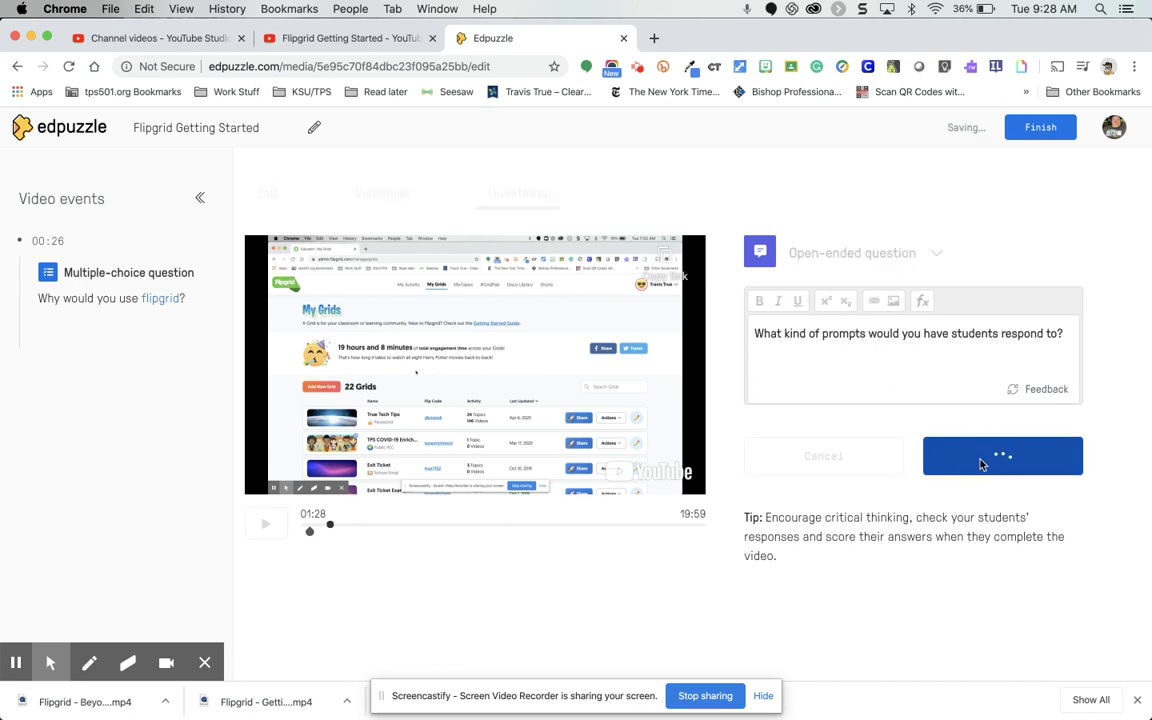
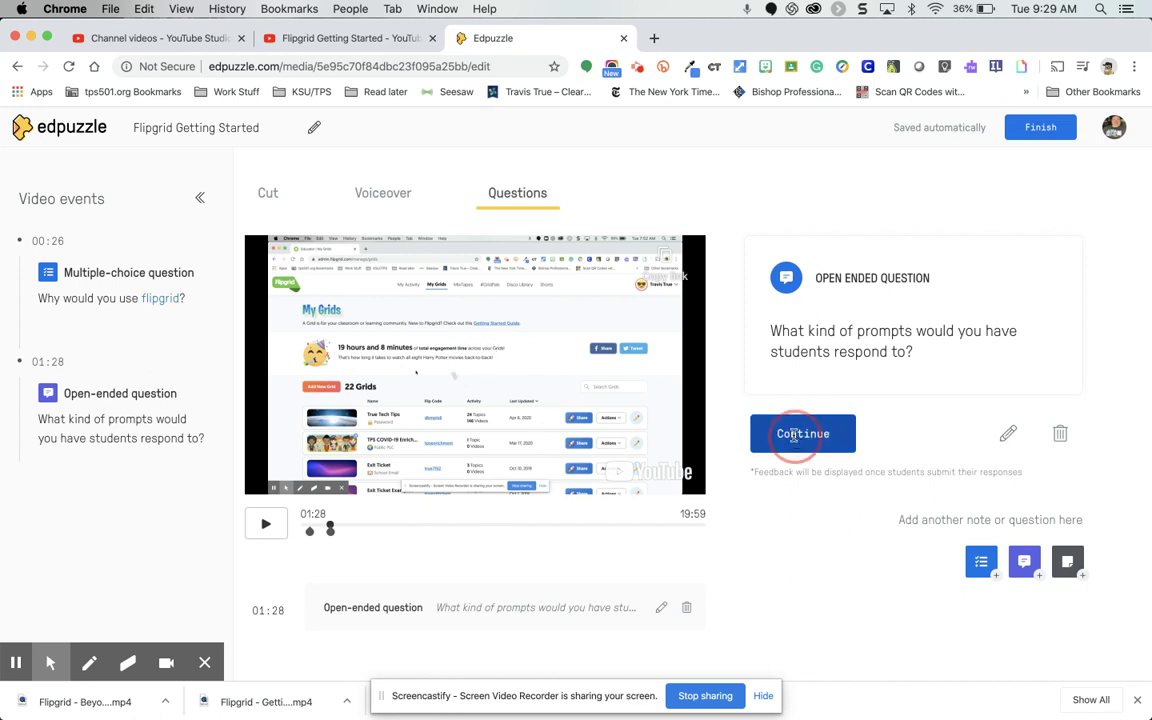
# Shift the multiple-choice question to 00:36 and the open-ended question to 01:30 on the video timeline
pyautogui.click(264, 523)
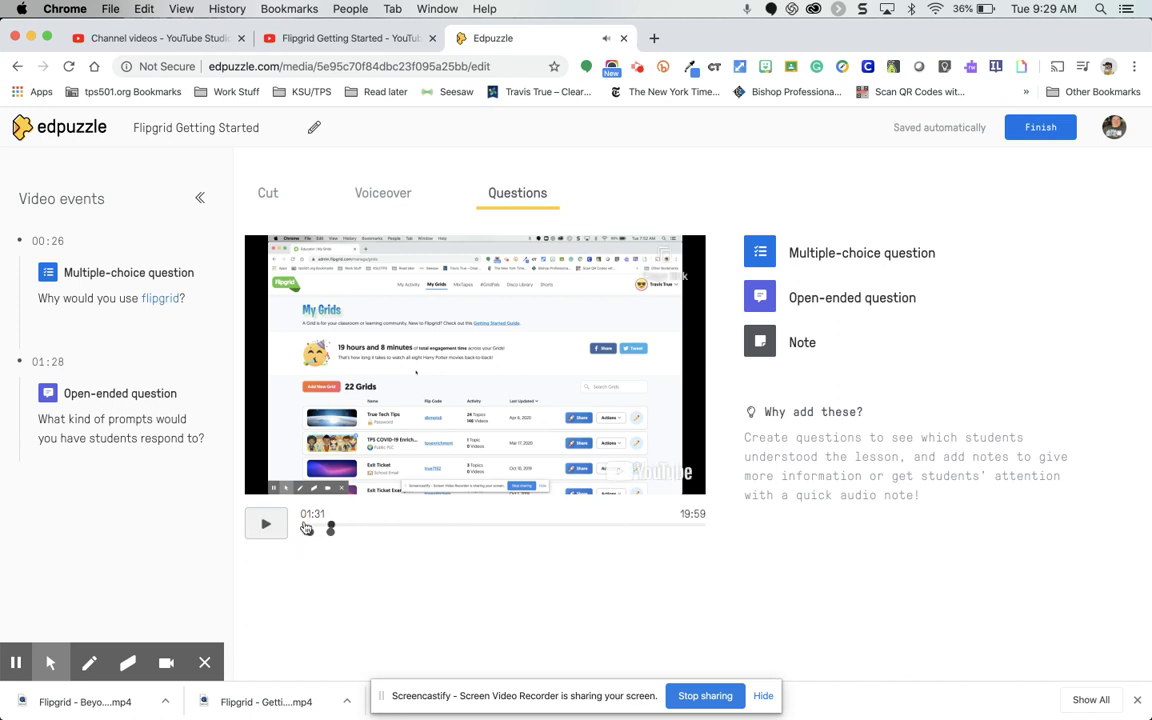
pyautogui.click(332, 530)
pyautogui.moveTo(332, 530); pyautogui.dragTo(350, 527)
pyautogui.click(333, 530)
pyautogui.click(254, 527)
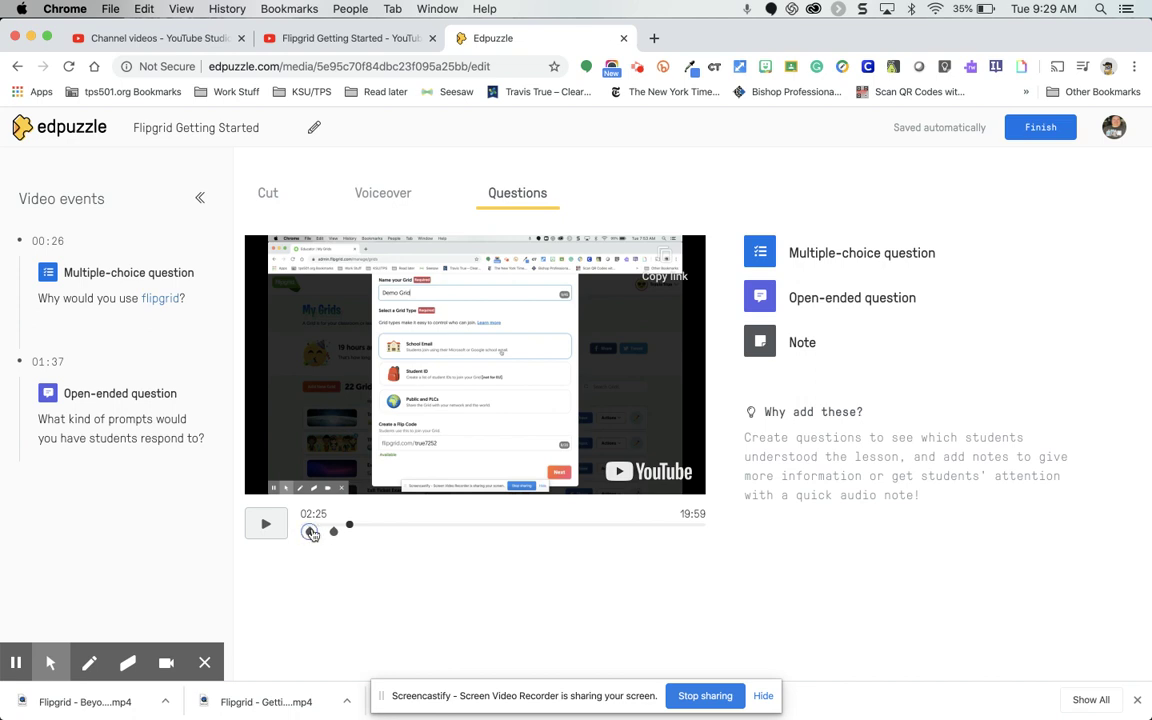
pyautogui.click(310, 533)
pyautogui.moveTo(310, 535); pyautogui.dragTo(331, 529)
pyautogui.click(333, 533)
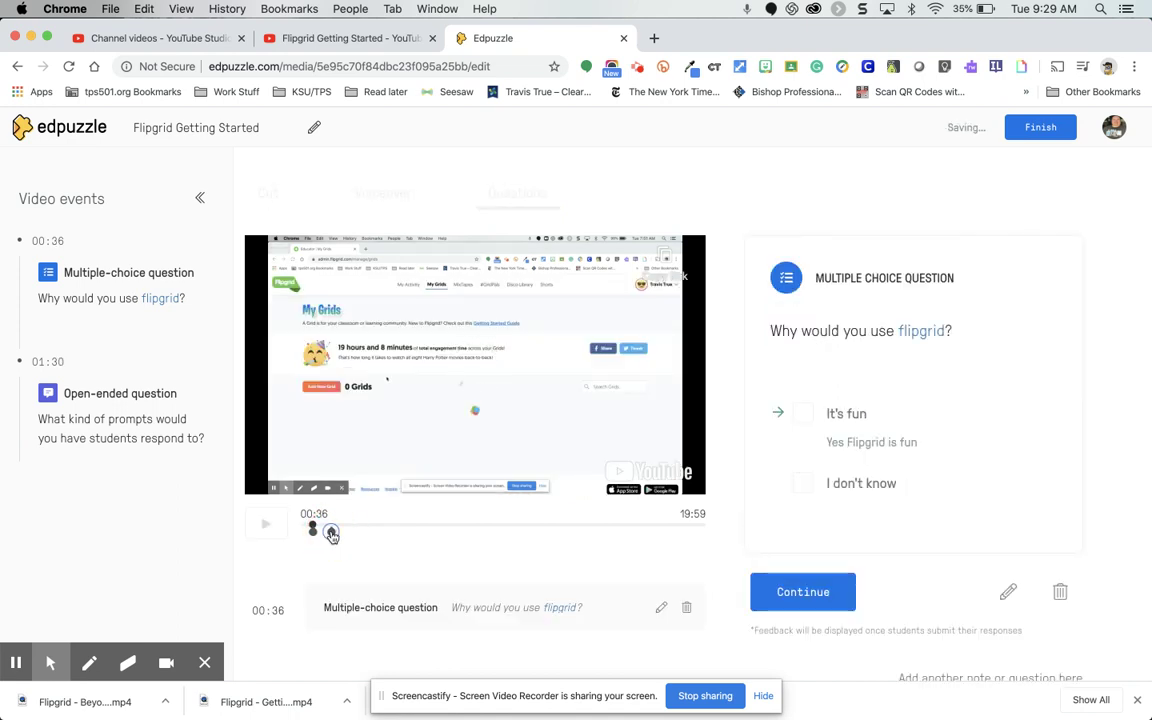
# Advance the video to 02:29, pause it and start a note at that point
pyautogui.click(266, 524)
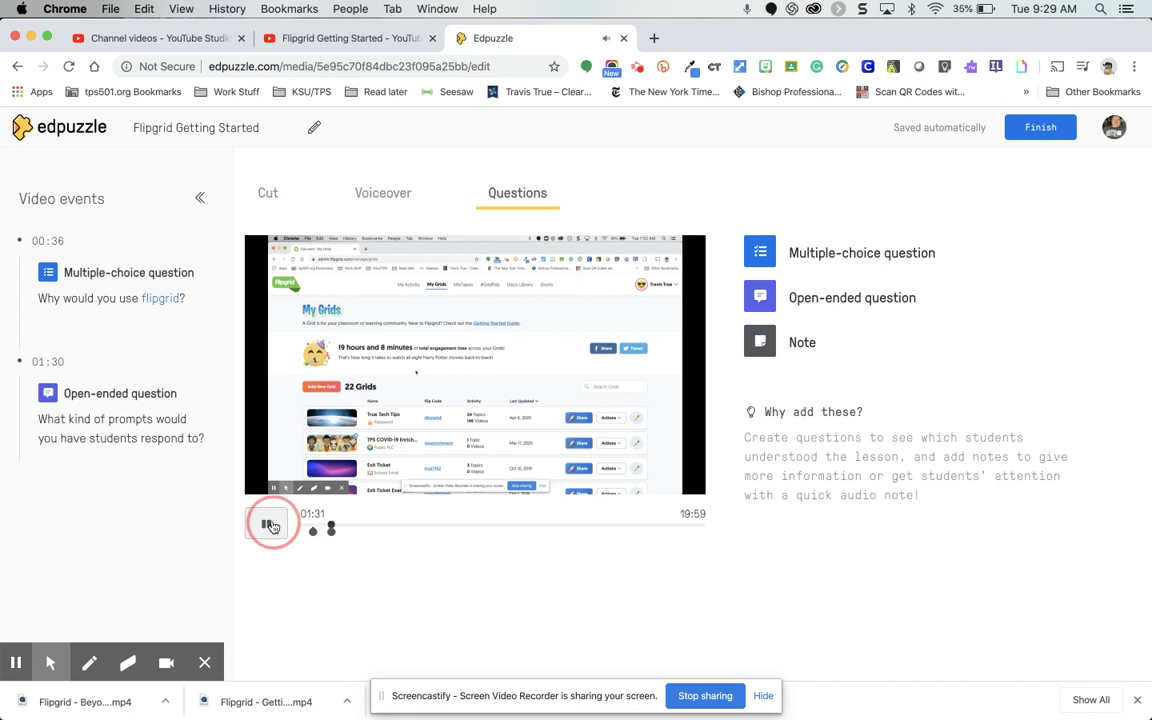
pyautogui.click(333, 527)
pyautogui.moveTo(333, 527); pyautogui.dragTo(350, 525)
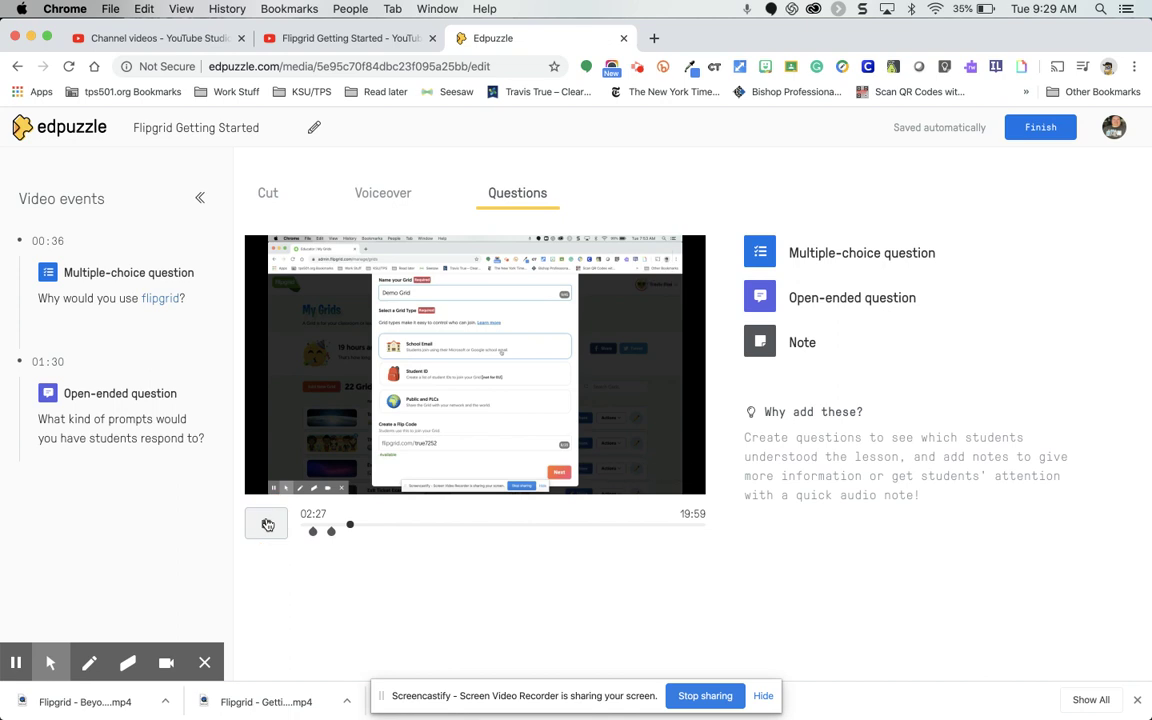
pyautogui.click(267, 524)
pyautogui.click(265, 525)
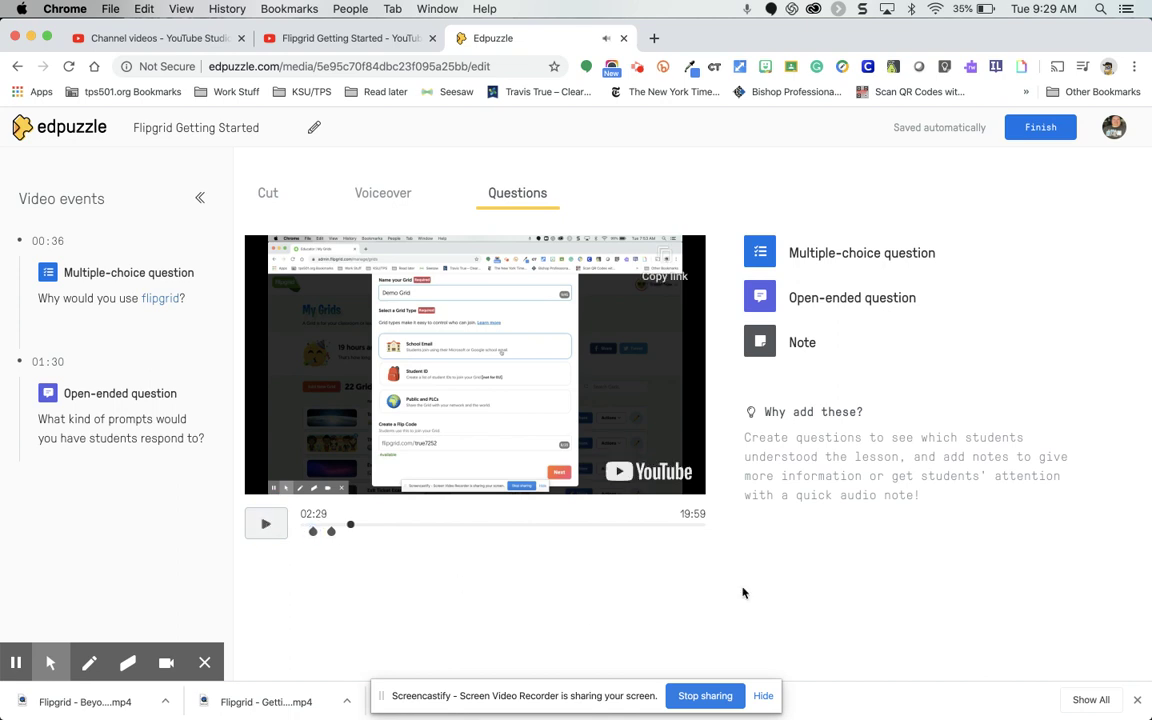
pyautogui.click(795, 345)
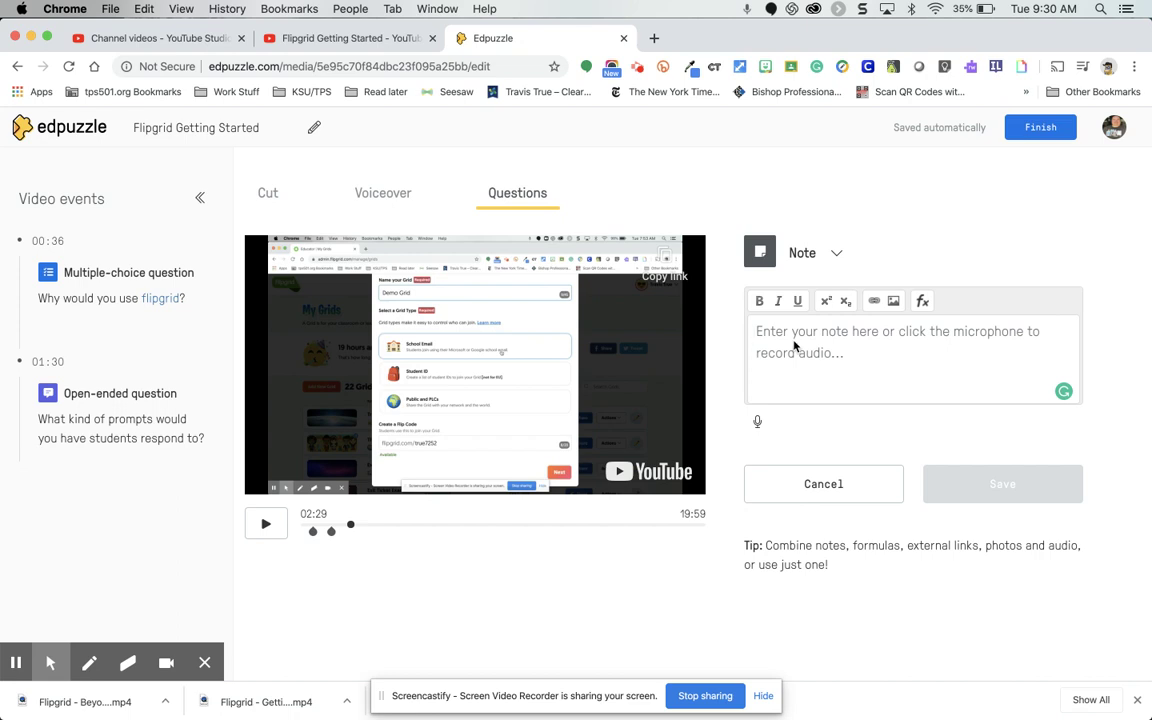
# Record an audio message of about 9 seconds for the note, allowing microphone access, and save the note after a brief playback
pyautogui.click(760, 423)
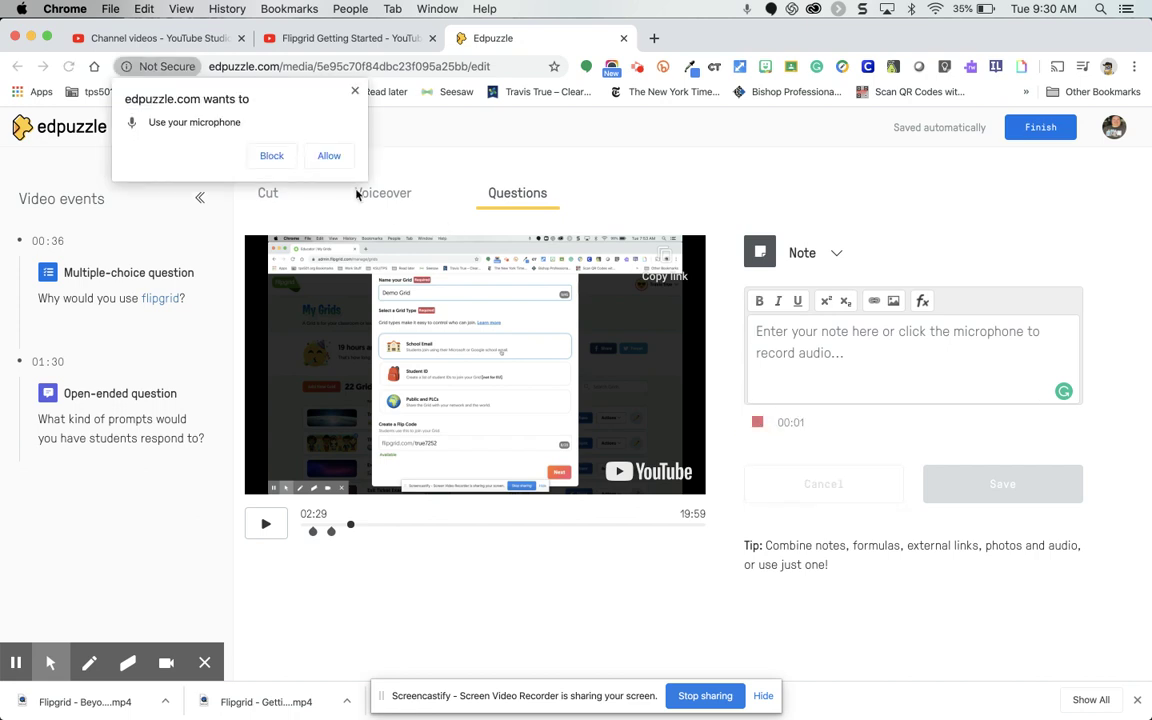
pyautogui.click(330, 156)
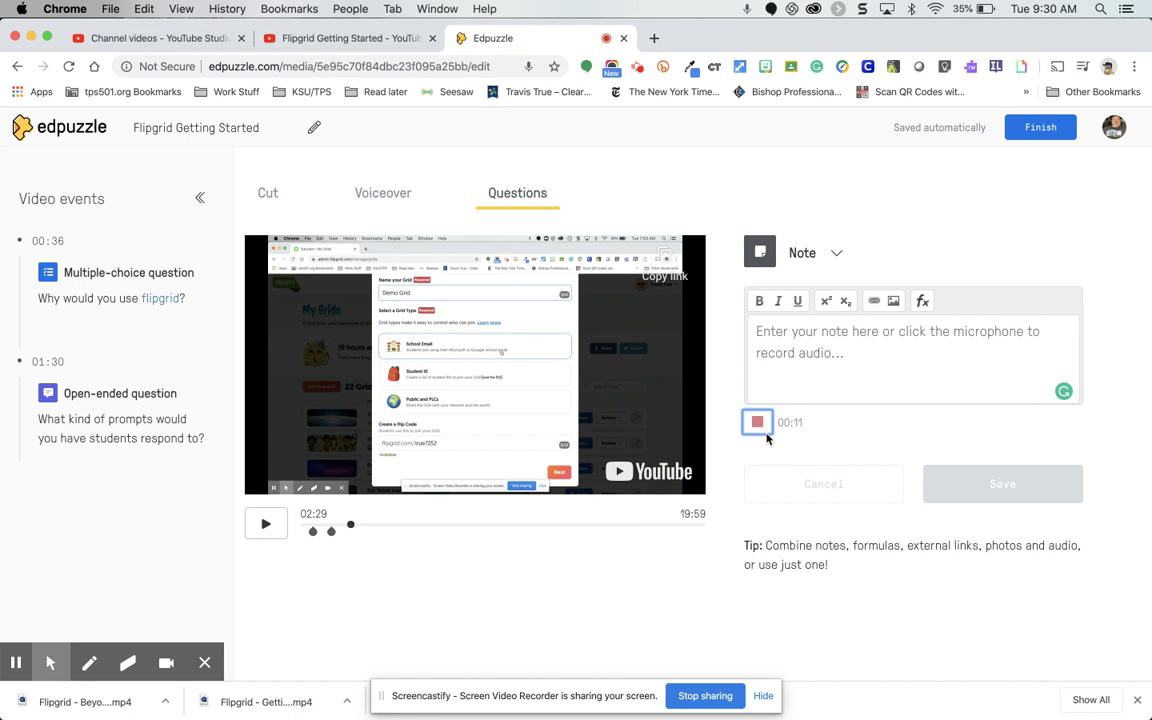
pyautogui.click(760, 425)
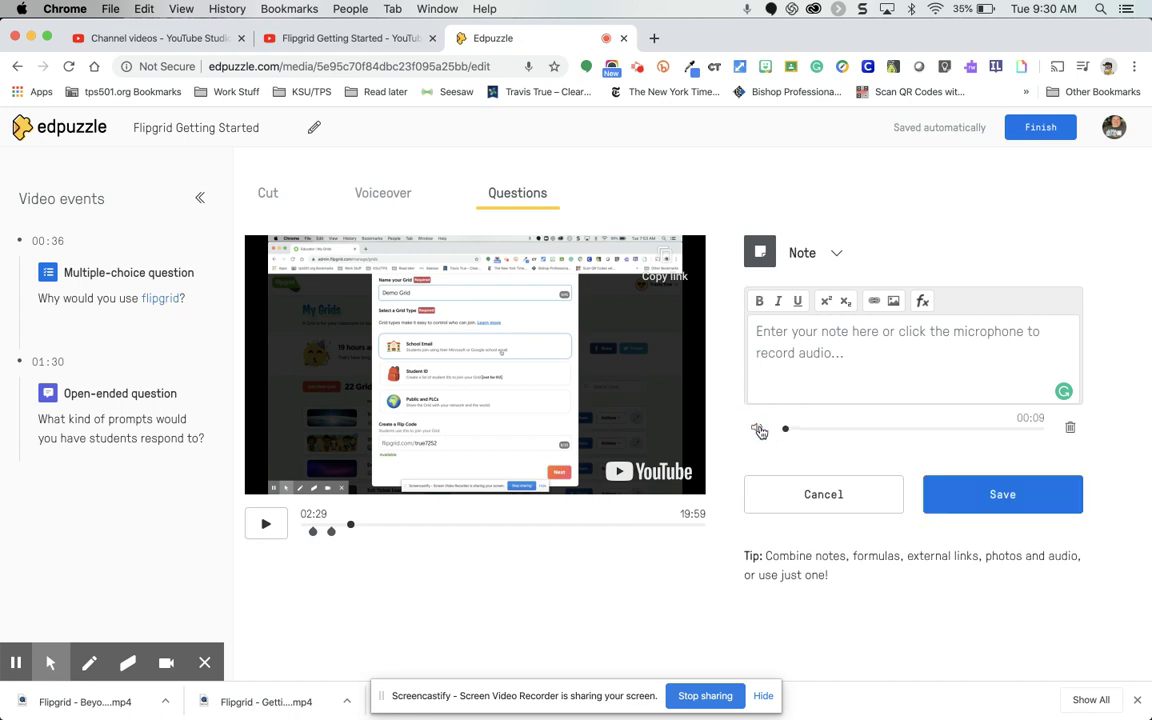
pyautogui.click(757, 427)
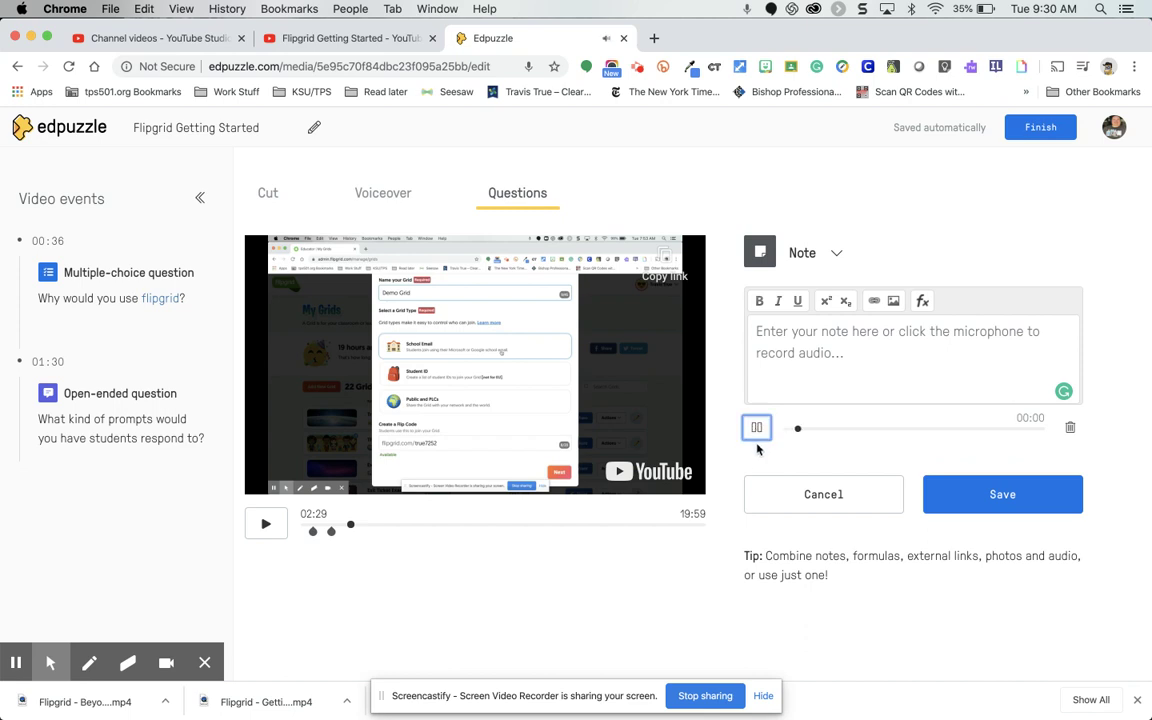
pyautogui.click(757, 428)
pyautogui.click(977, 482)
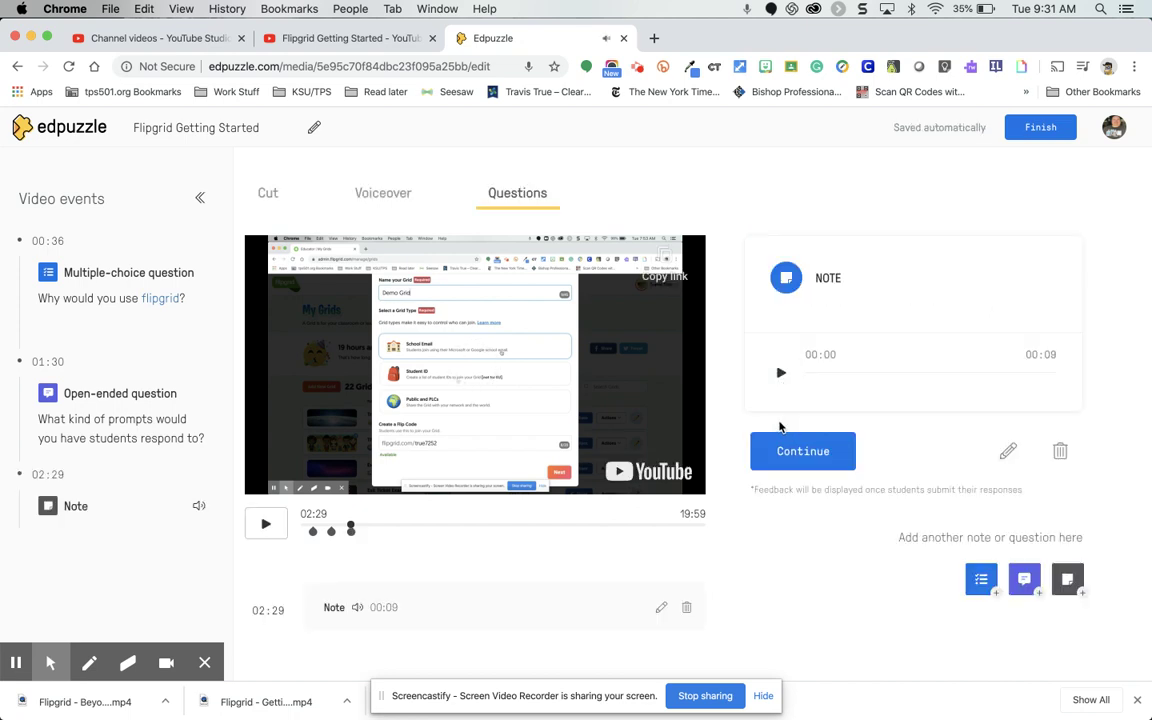
# Continue past the saved audio note, finish editing the lesson and look over its overview page
pyautogui.click(793, 453)
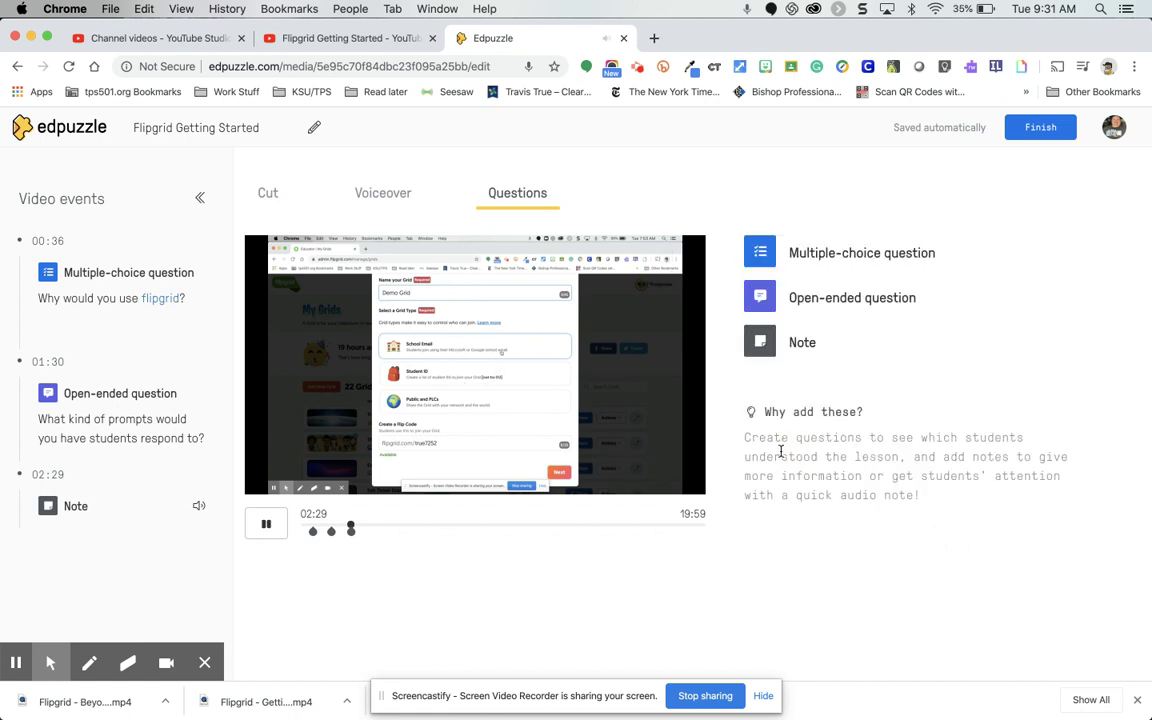
pyautogui.click(267, 526)
pyautogui.click(267, 526)
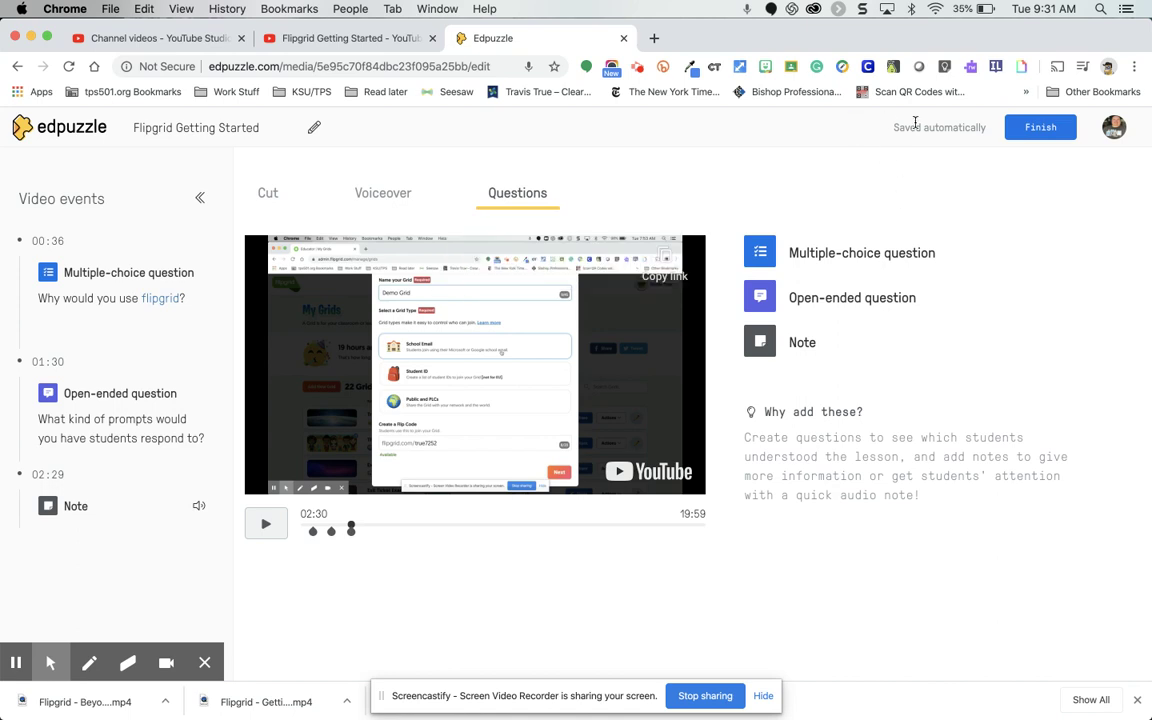
pyautogui.click(1033, 133)
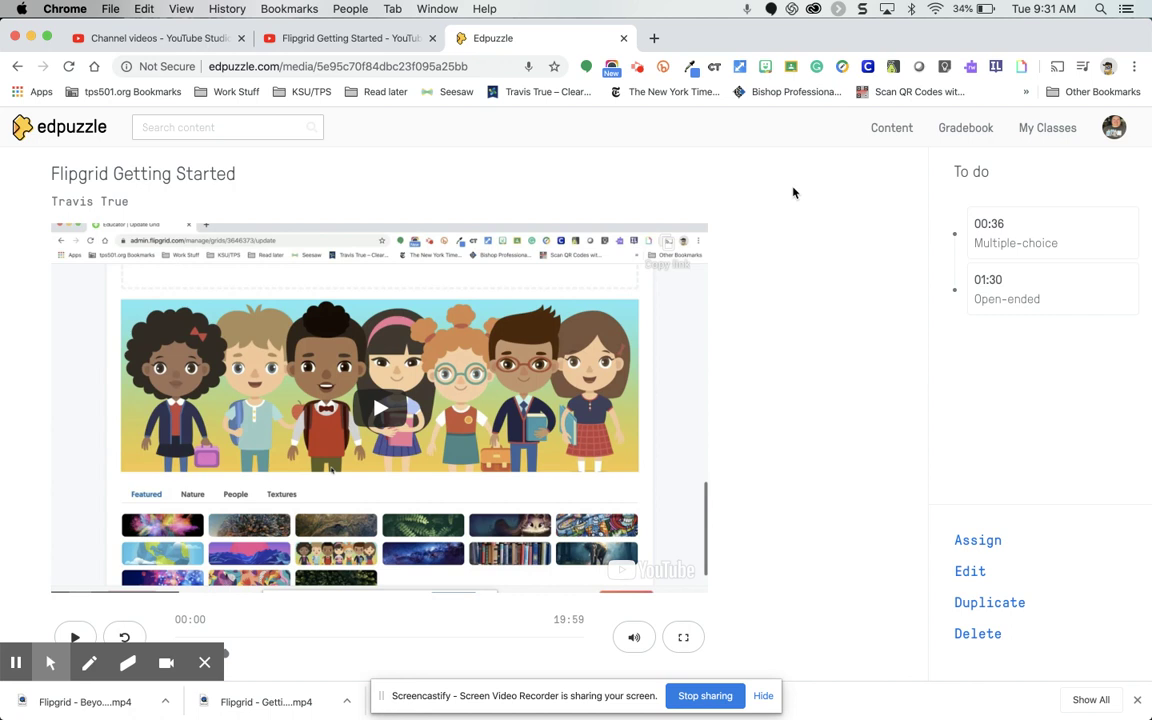
pyautogui.scroll(-3, 782, 242)
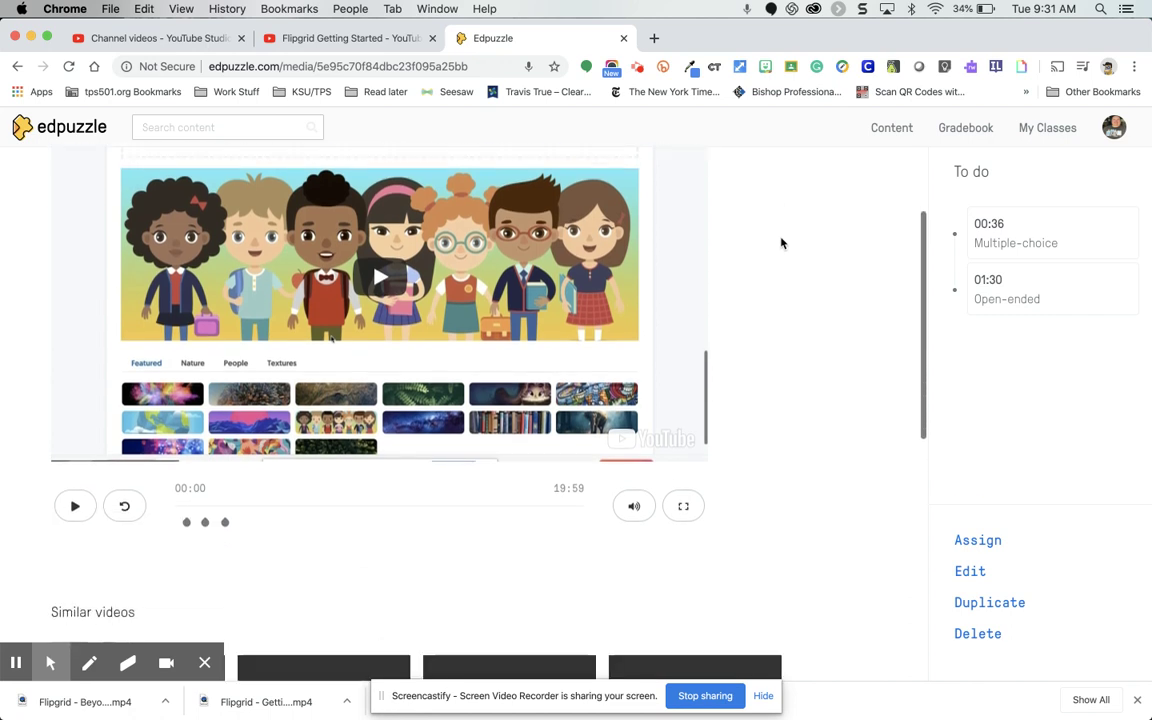
pyautogui.scroll(1, 782, 242)
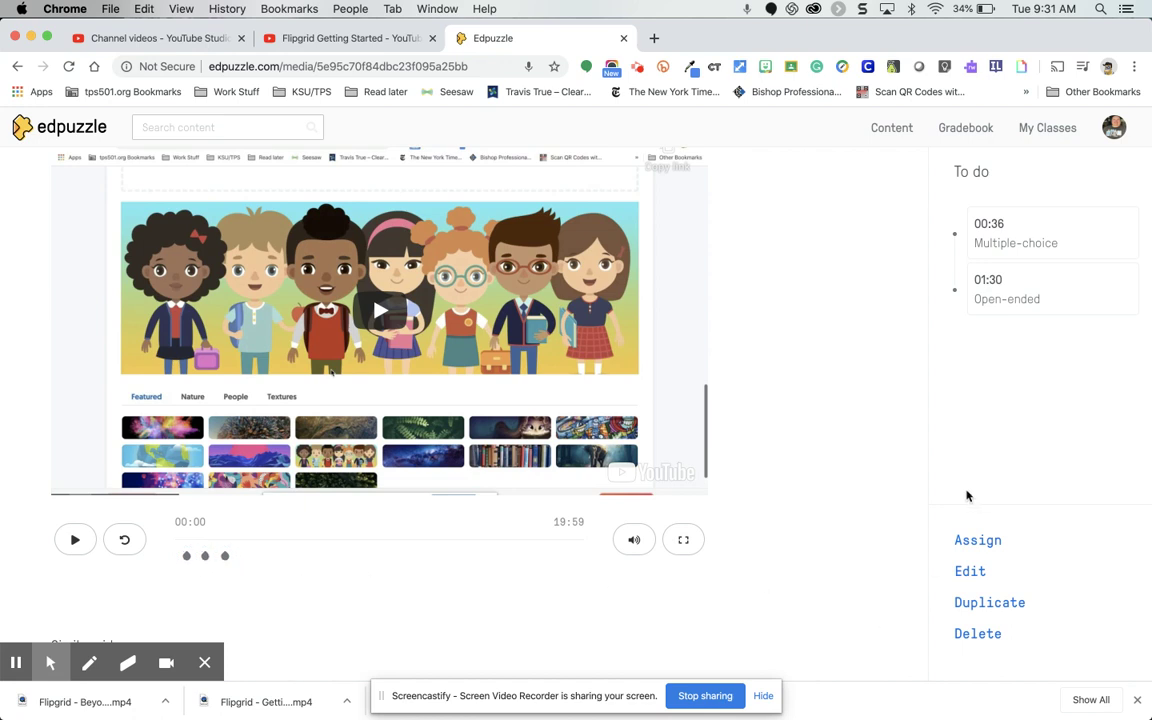
pyautogui.scroll(2, 885, 488)
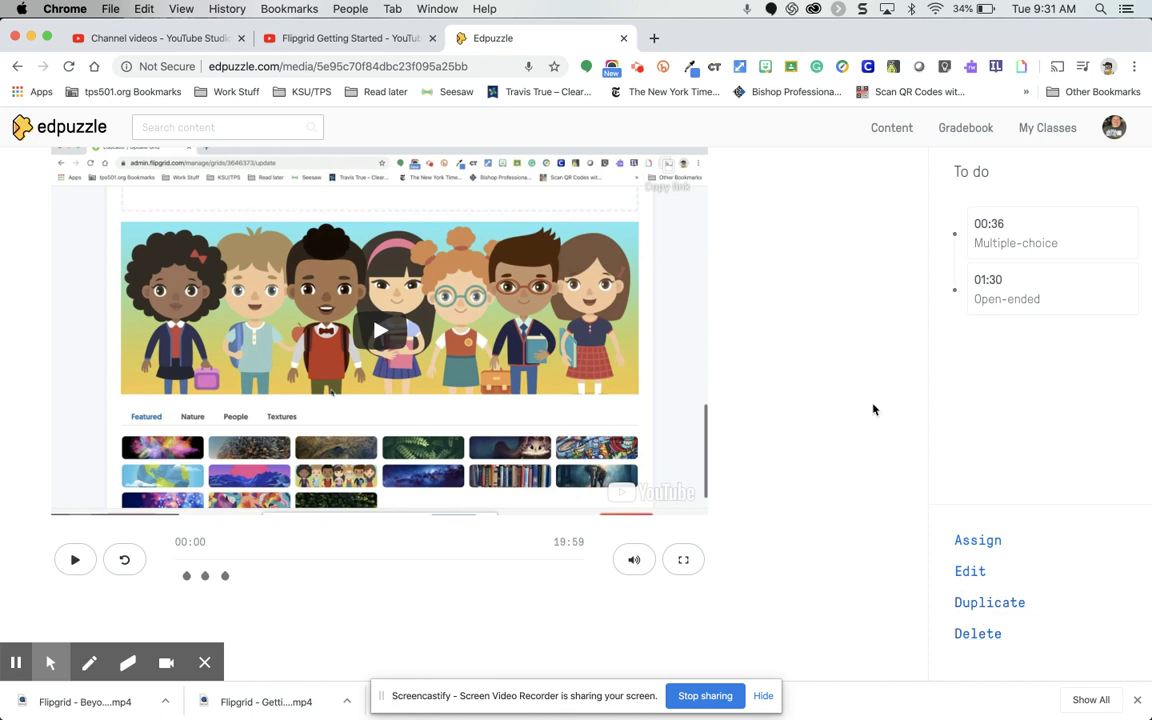
pyautogui.scroll(2, 872, 406)
# Find the "Flipgrid Getting Started" lesson among the videos in My Content and open it
pyautogui.click(57, 129)
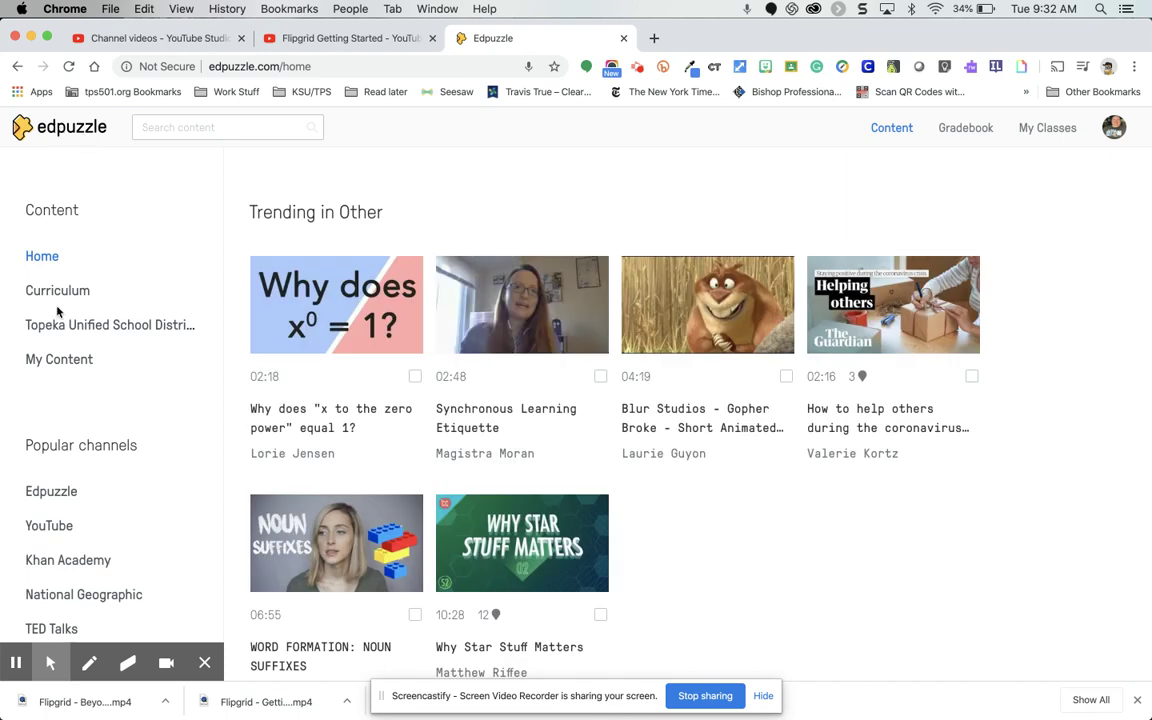
pyautogui.click(59, 362)
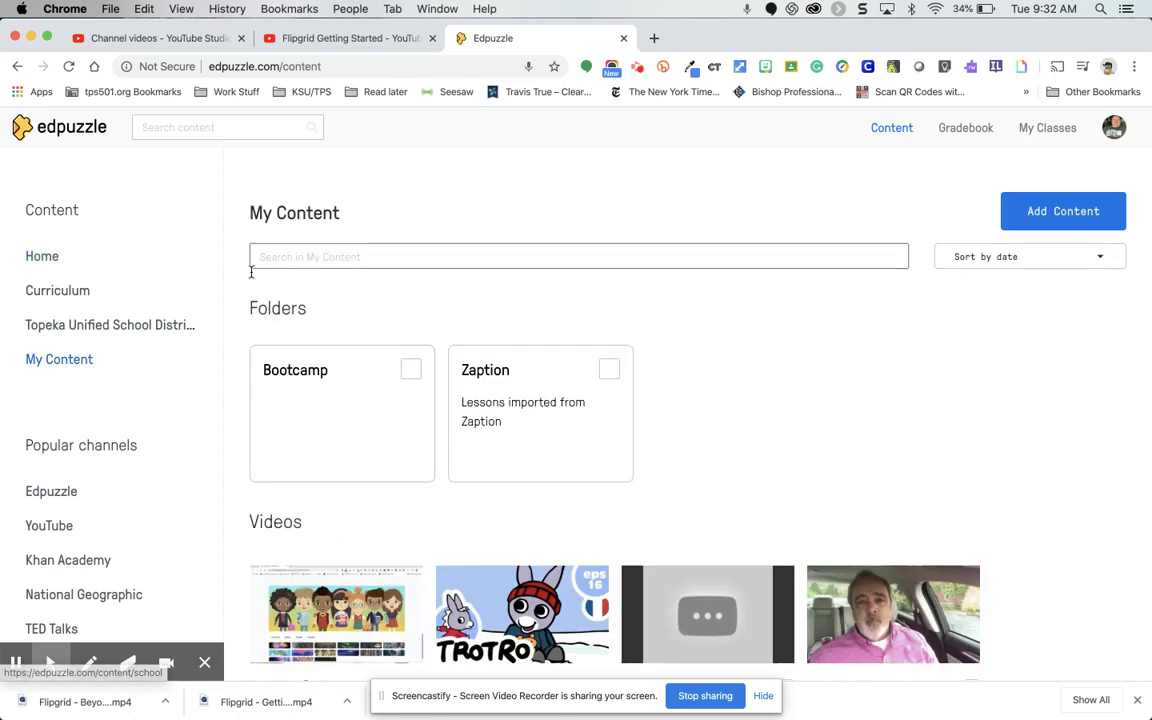
pyautogui.scroll(-3, 281, 365)
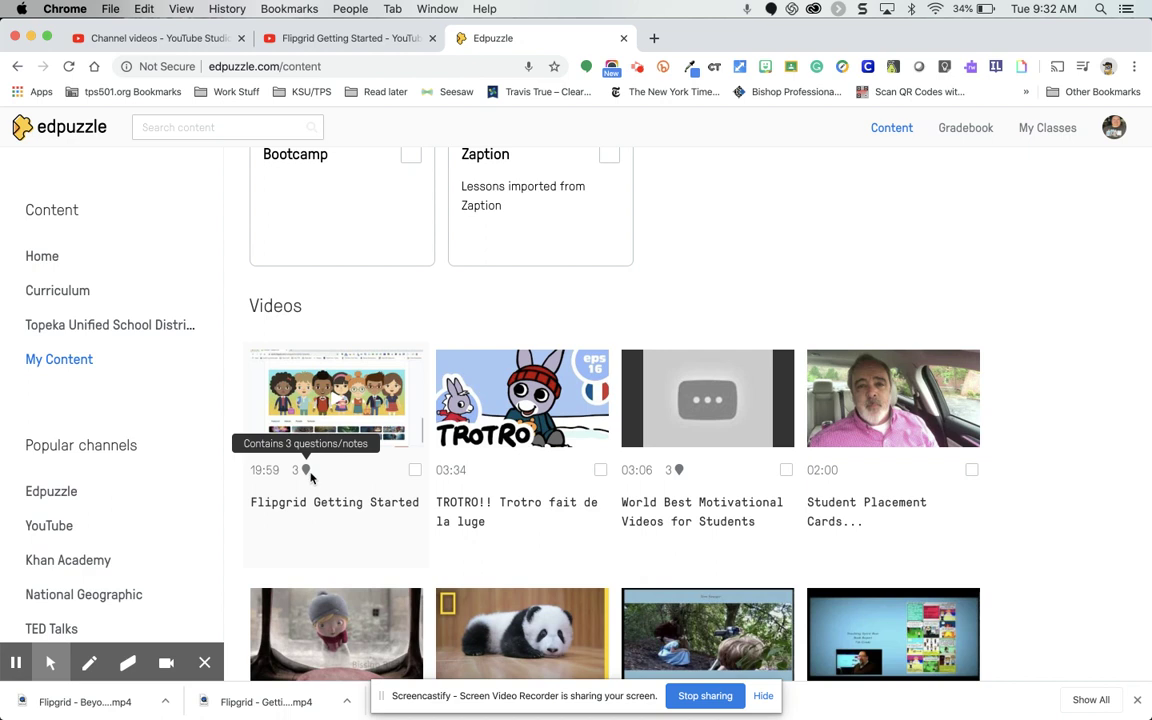
pyautogui.click(333, 431)
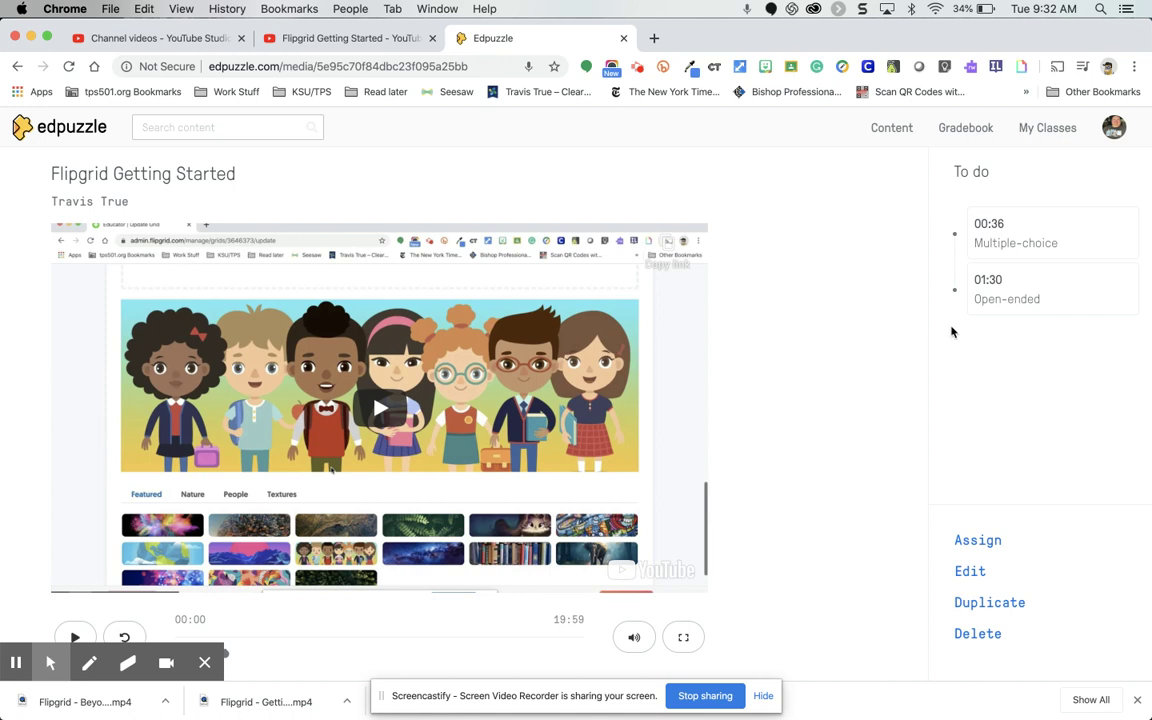
# Look through the folders and videos in My Content, and view the class list in My Classes
pyautogui.click(886, 129)
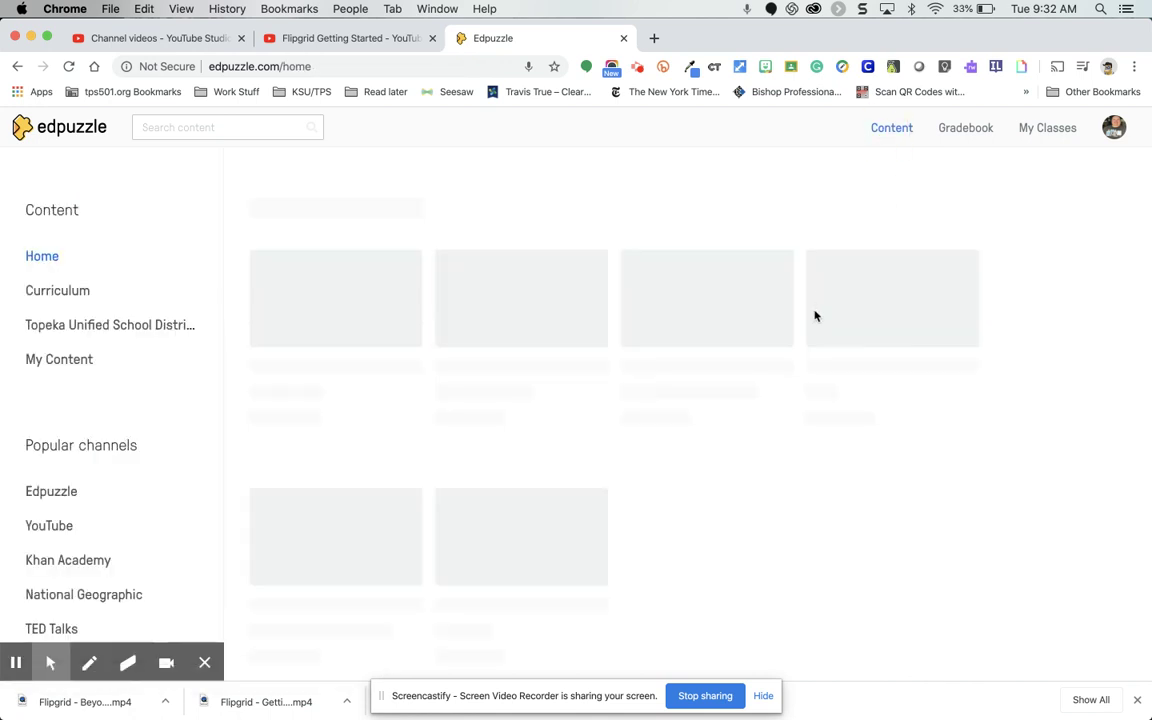
pyautogui.click(55, 361)
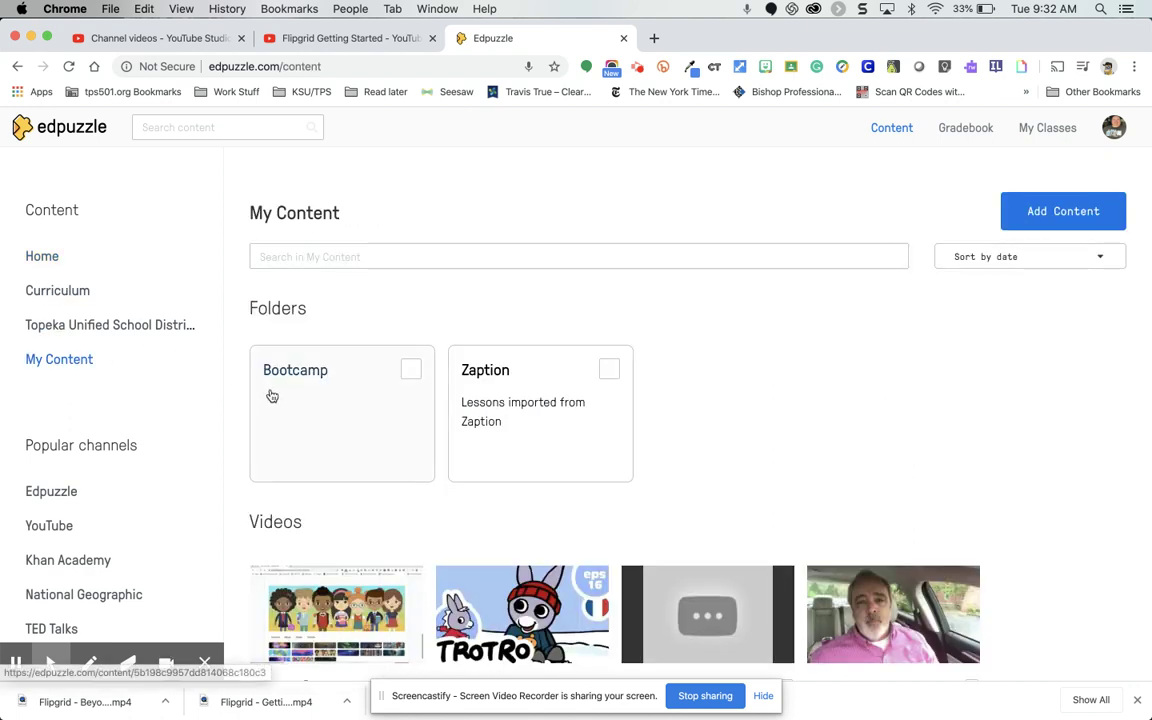
pyautogui.scroll(-3, 272, 397)
pyautogui.scroll(3, 329, 517)
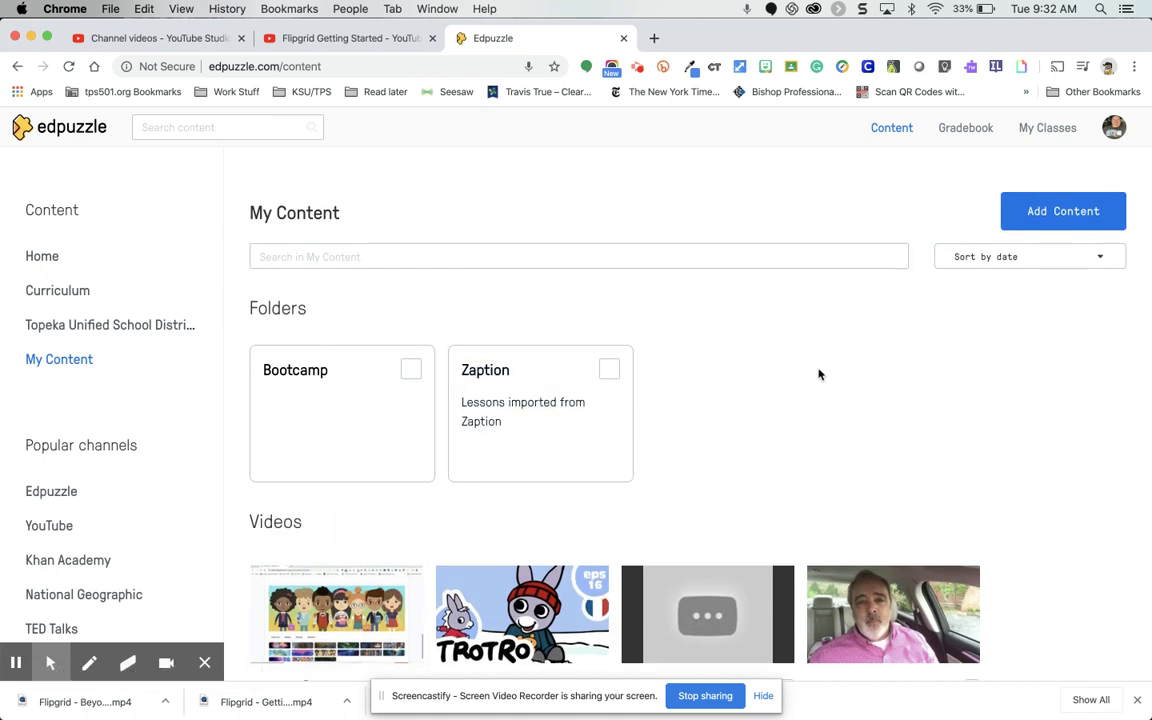
pyautogui.scroll(-2, 818, 374)
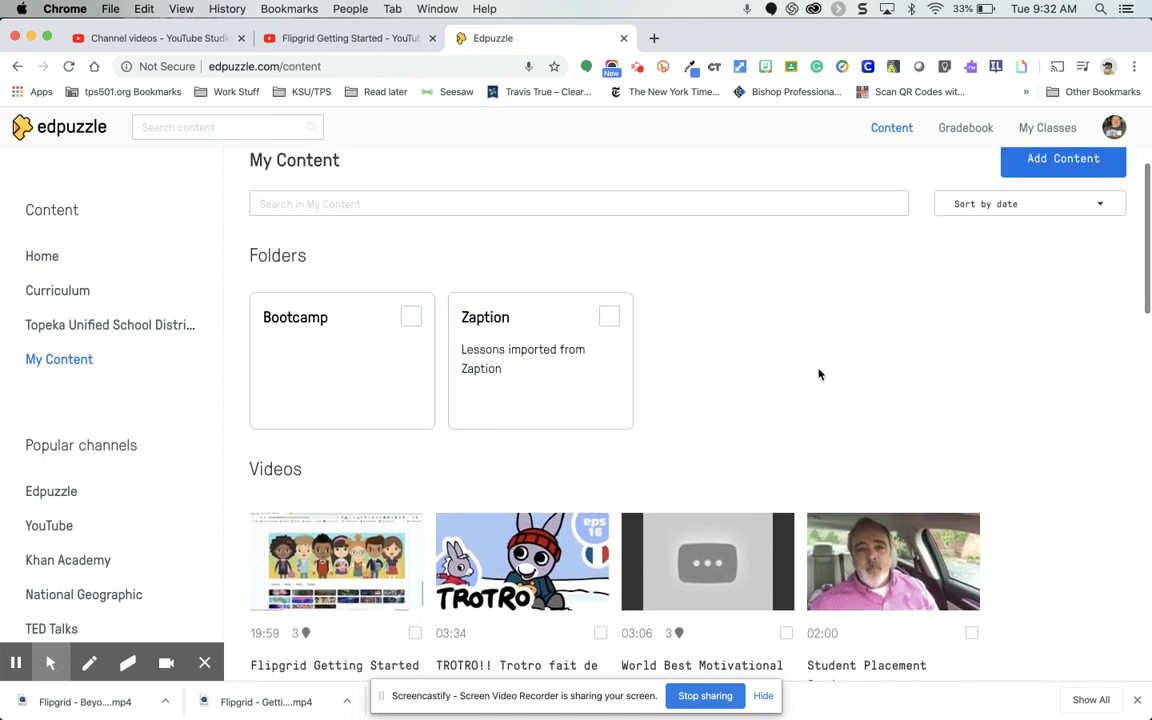
pyautogui.scroll(2, 818, 374)
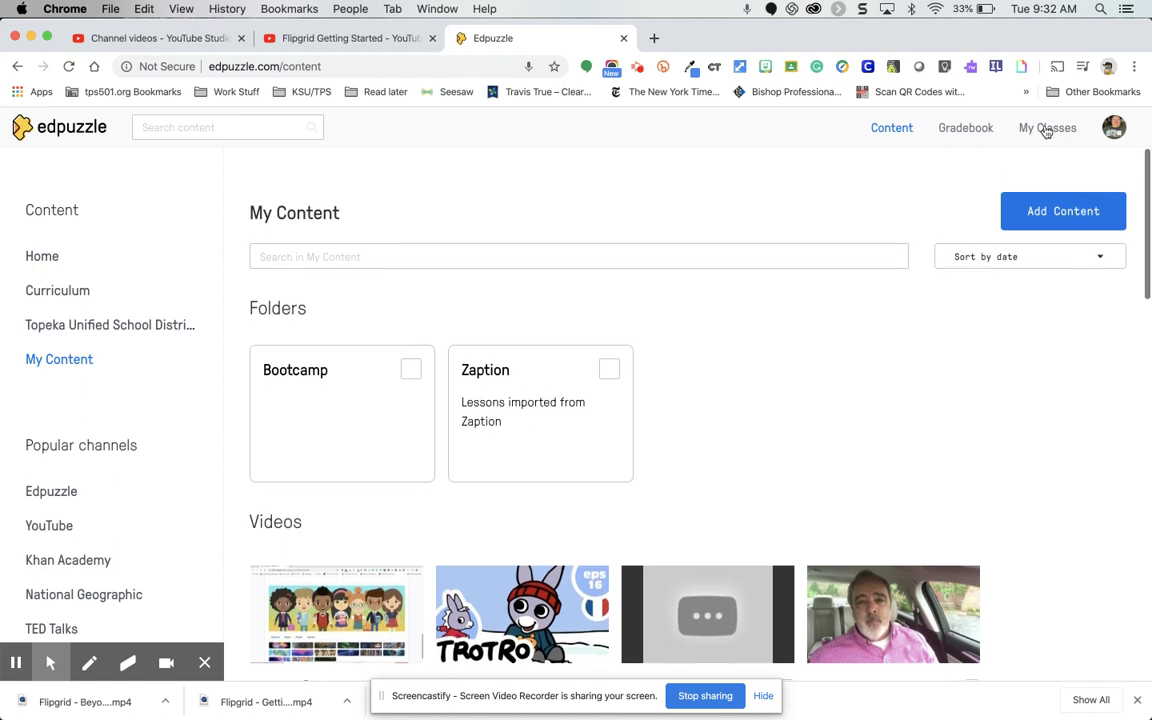
pyautogui.click(1047, 128)
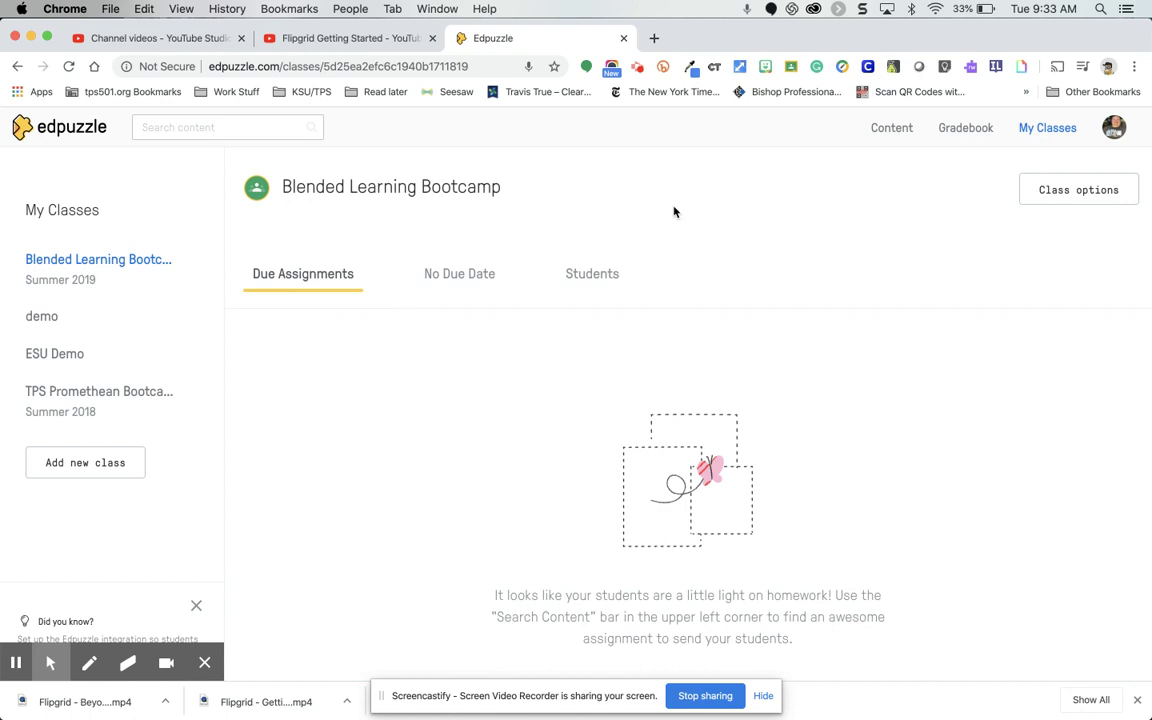
# Return to My Content and reopen the "Flipgrid Getting Started" lesson
pyautogui.click(893, 127)
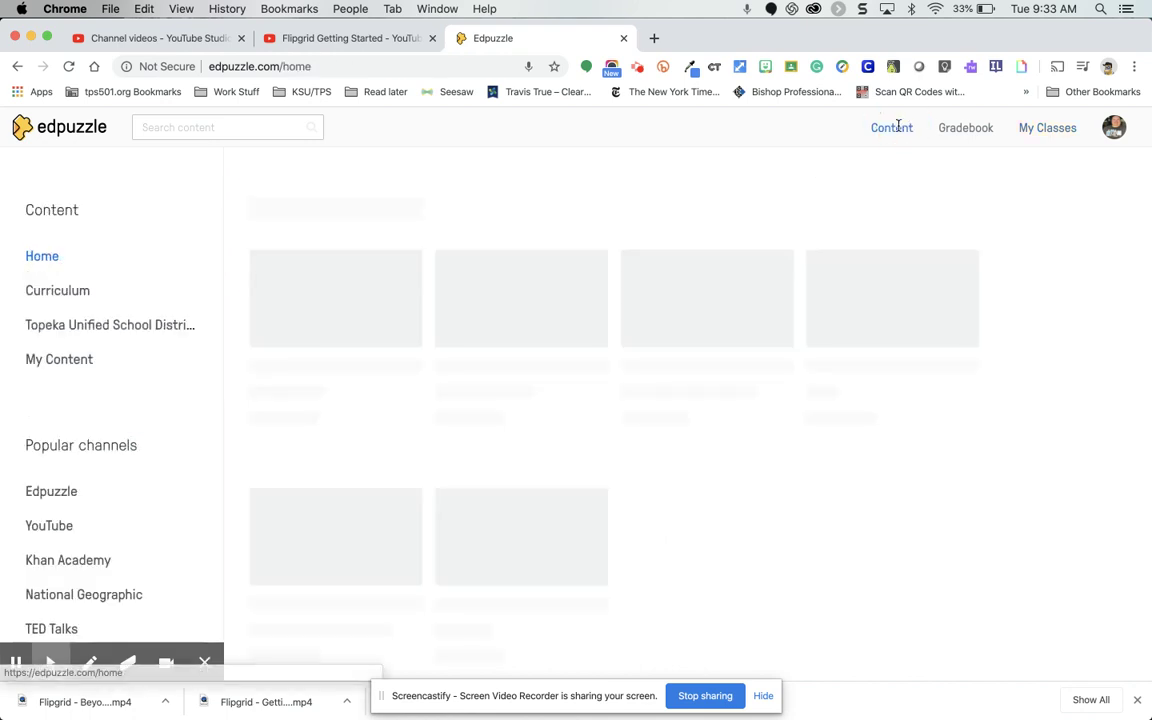
pyautogui.scroll(-2, 213, 478)
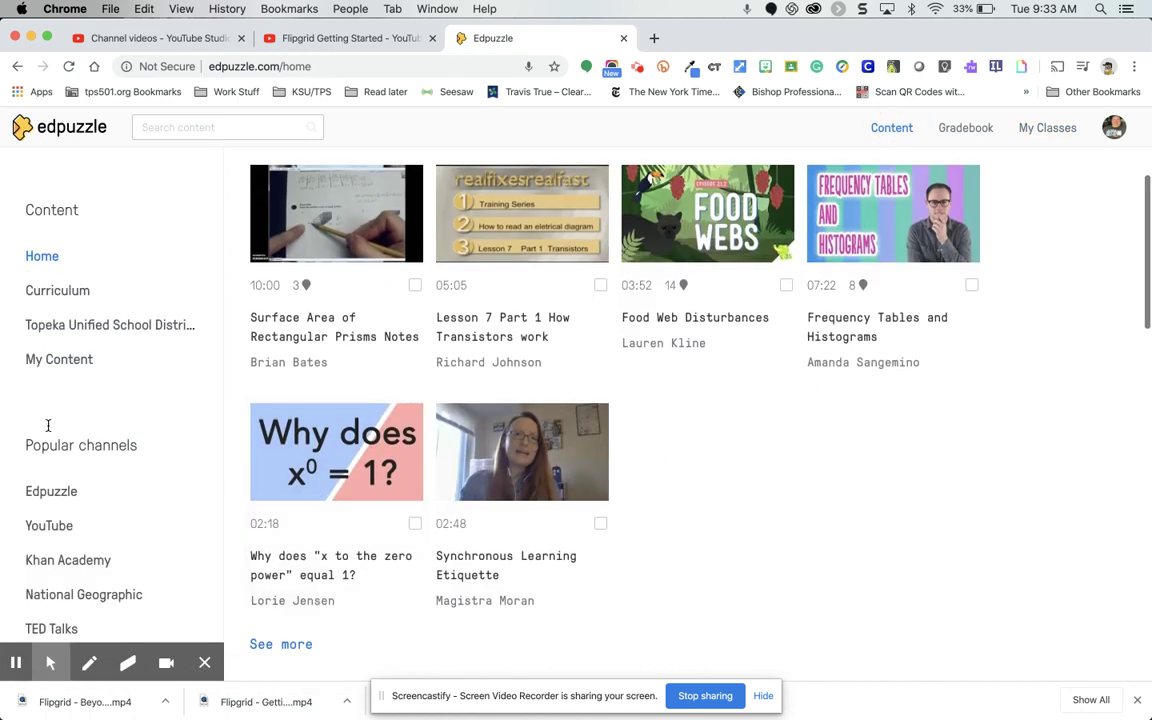
pyautogui.click(68, 360)
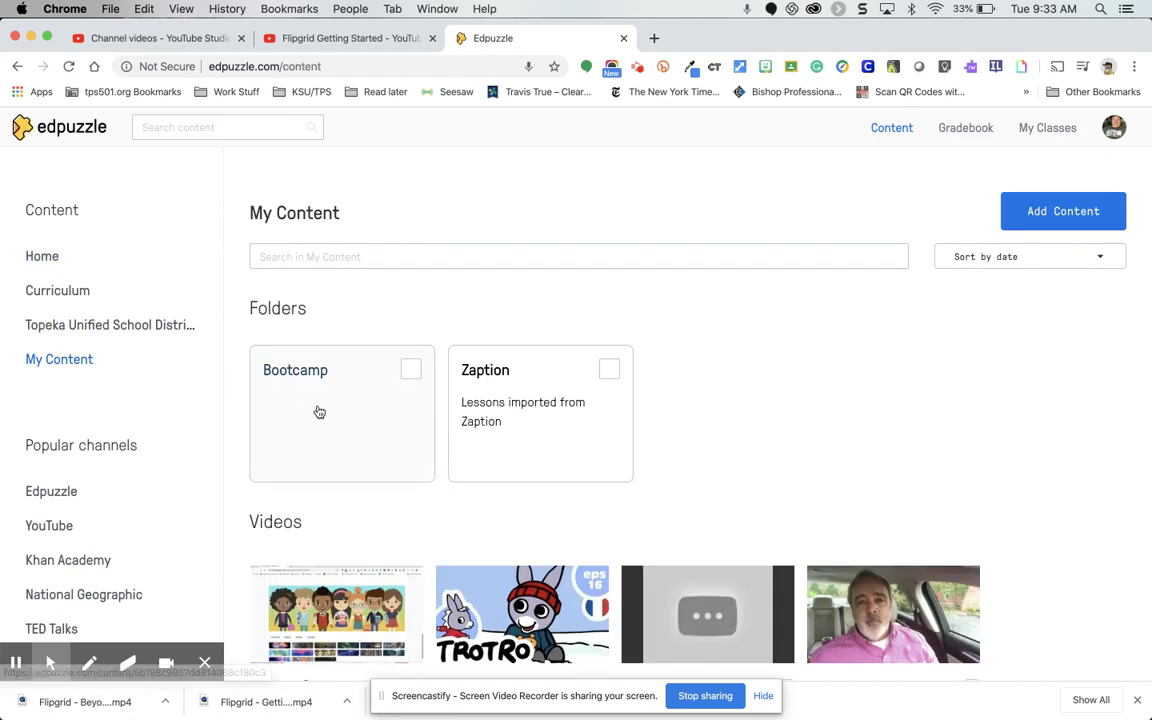
pyautogui.scroll(-3, 318, 411)
pyautogui.click(345, 568)
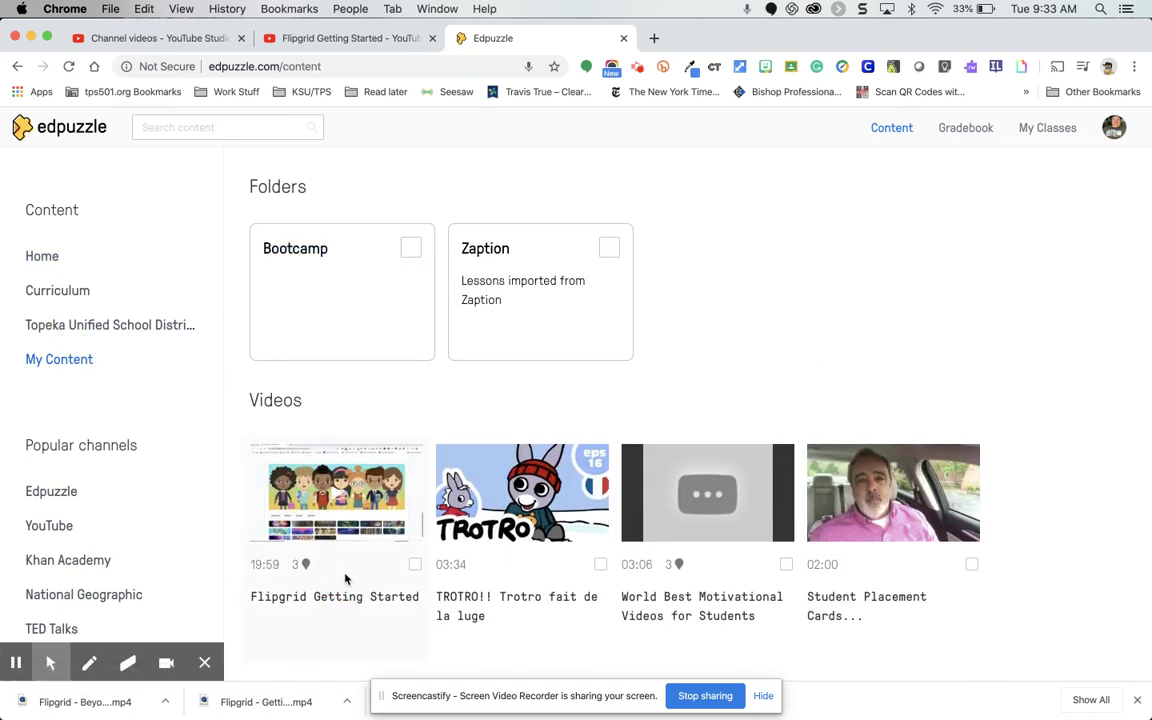
pyautogui.click(348, 530)
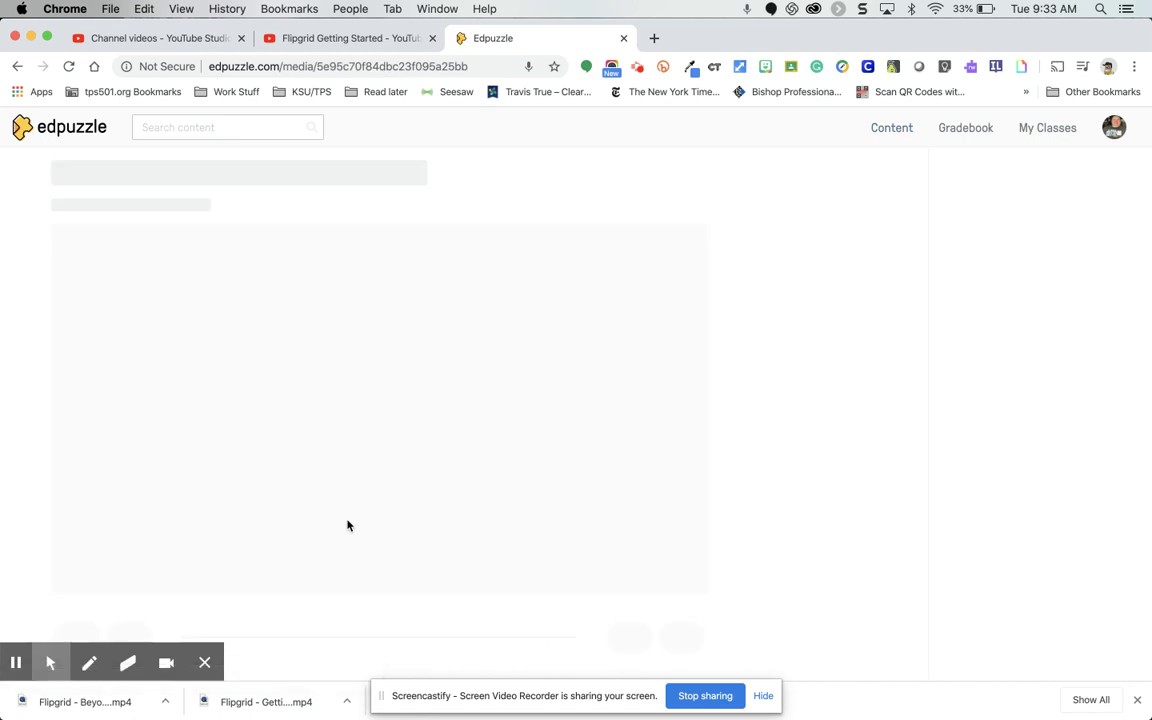
# Set up an assignment of the lesson for Blended Learning Bootcamp with closed captions and posting on Google Classroom turned on
pyautogui.click(977, 540)
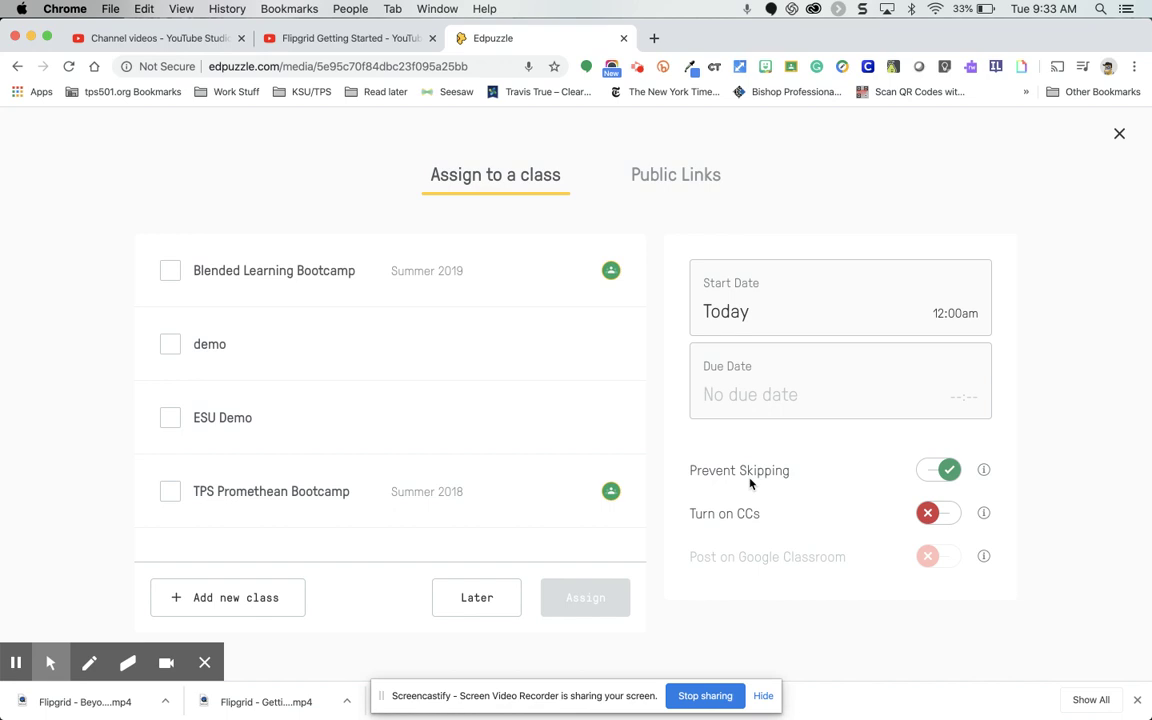
pyautogui.click(928, 514)
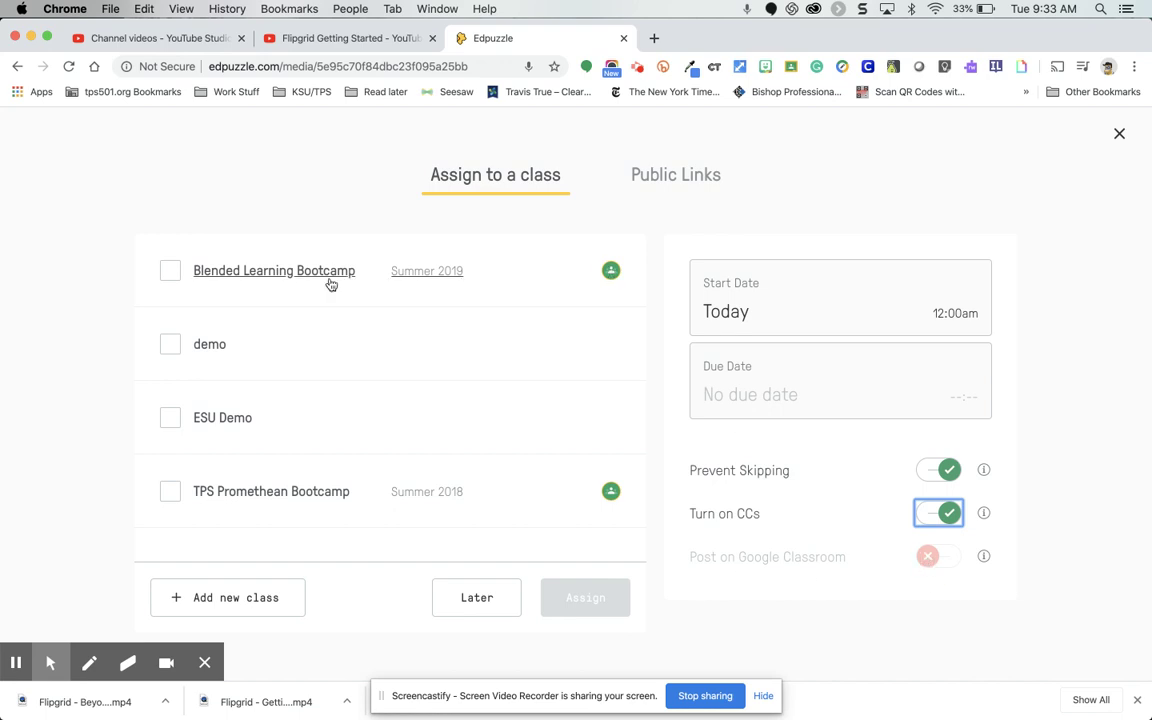
pyautogui.click(168, 279)
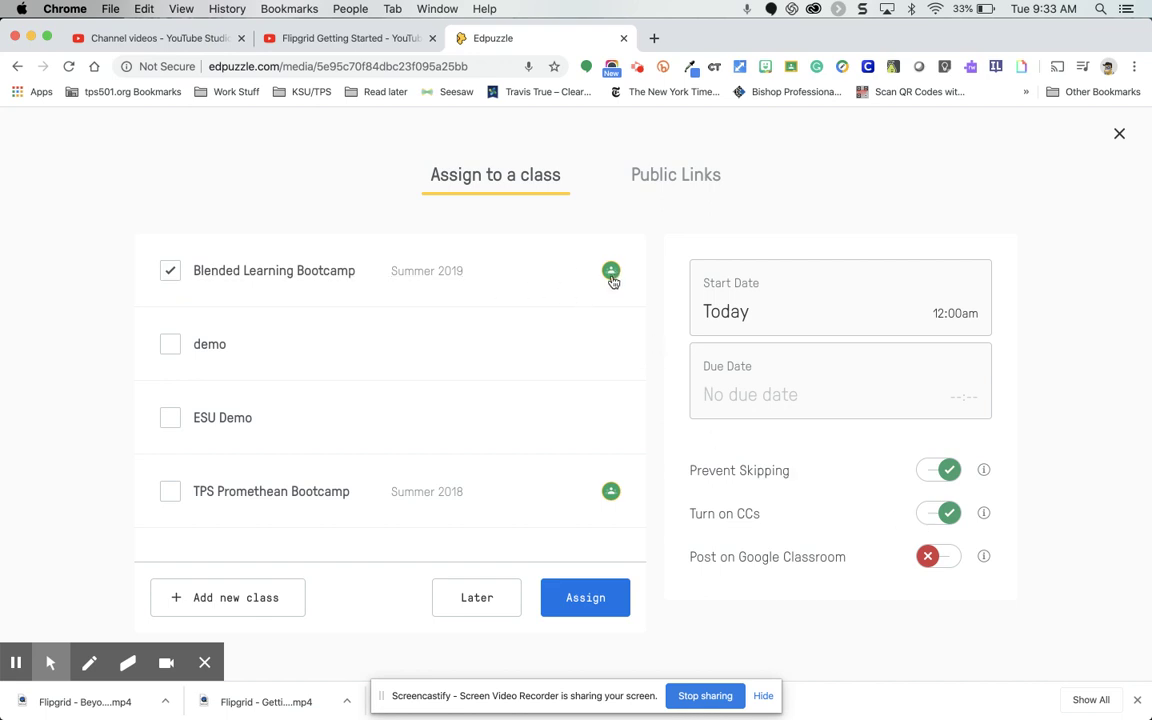
pyautogui.click(935, 562)
pyautogui.click(945, 558)
pyautogui.click(945, 560)
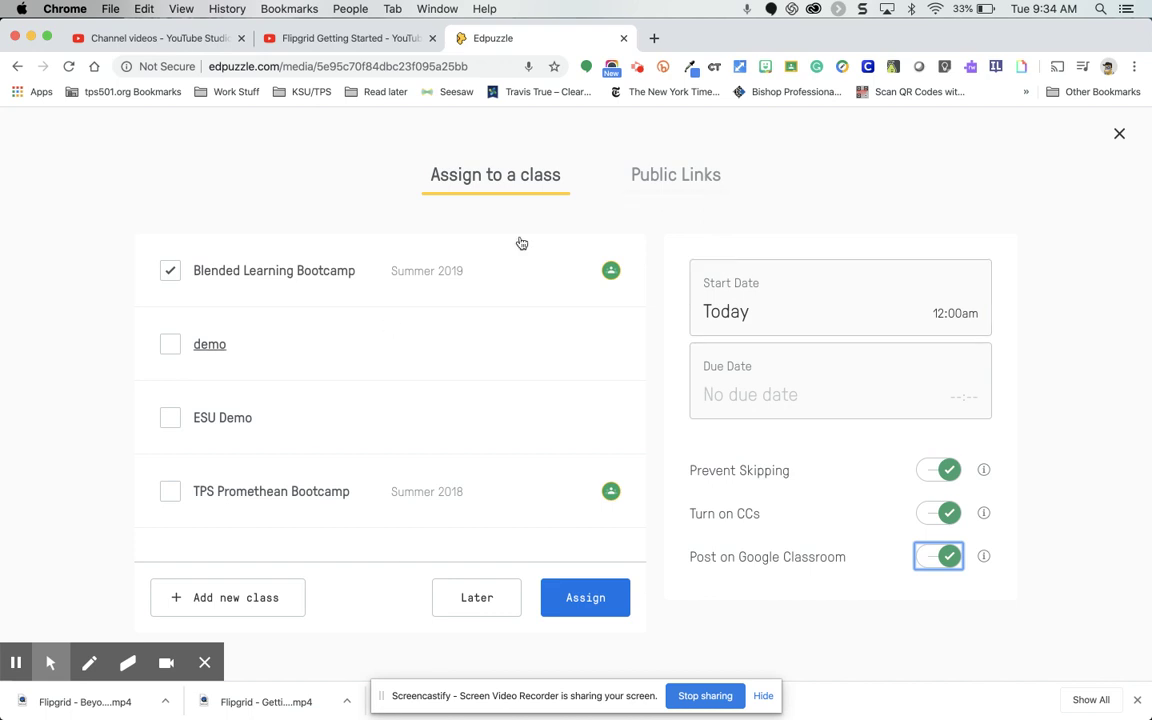
# Copy the lesson's public link and close the assignment settings without assigning the lesson to a class
pyautogui.click(672, 176)
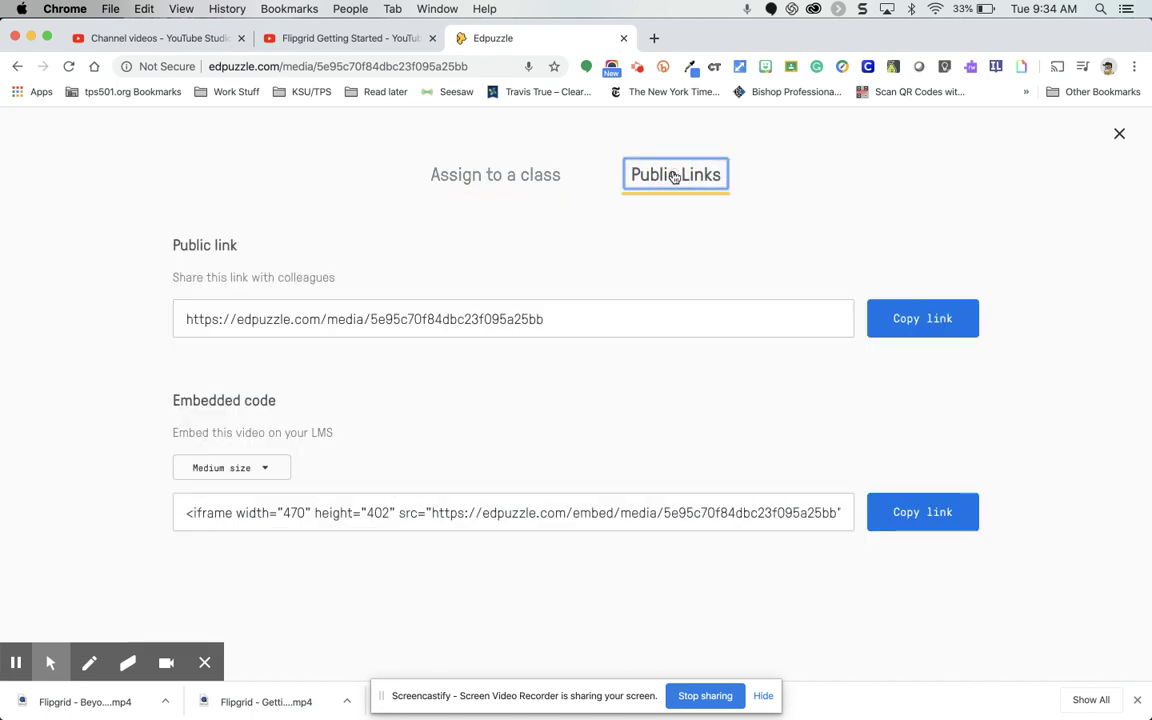
pyautogui.click(662, 323)
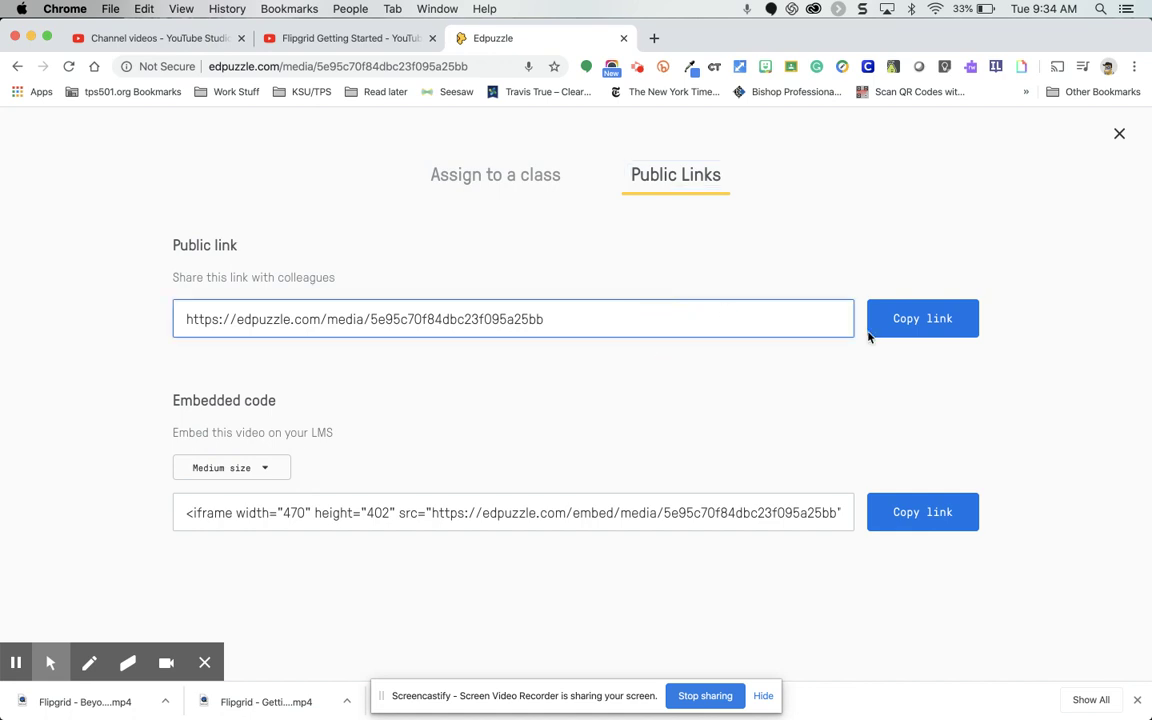
pyautogui.click(900, 322)
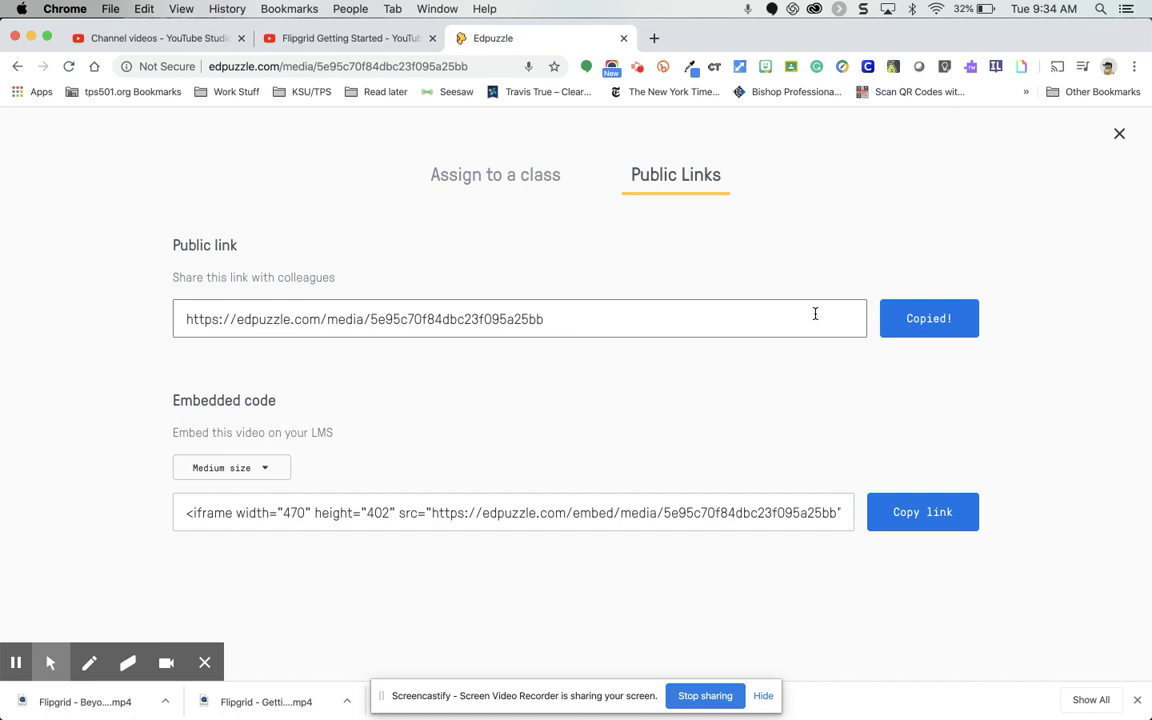
pyautogui.click(526, 189)
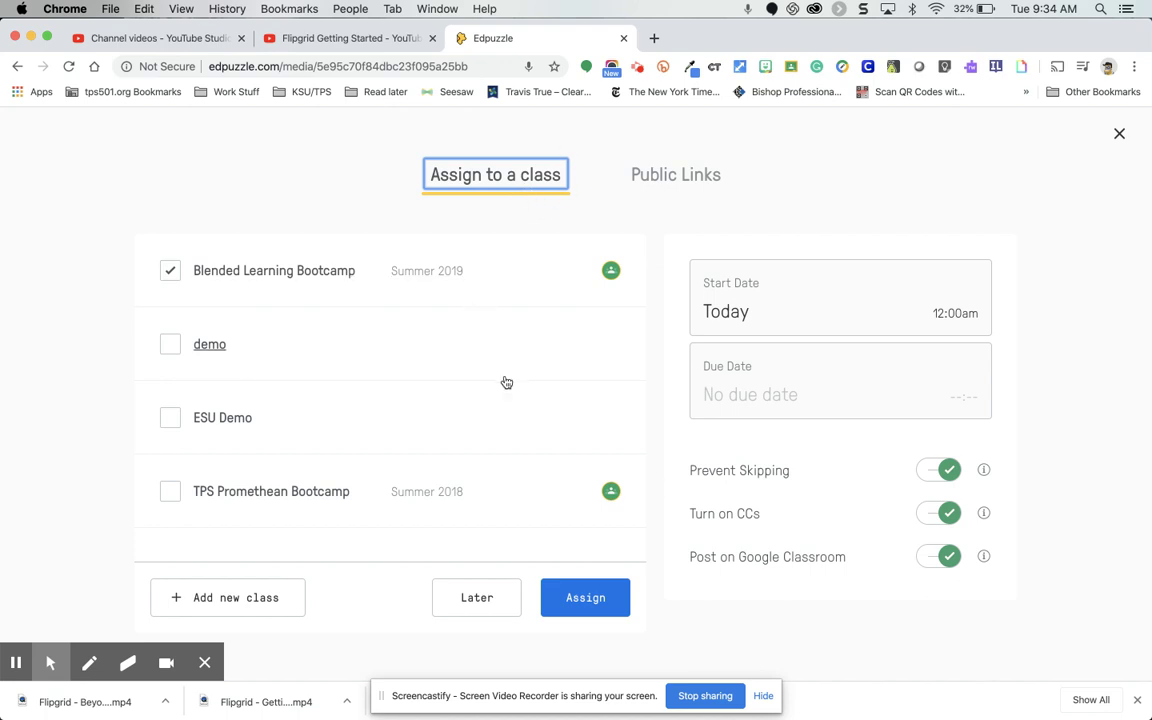
pyautogui.click(1120, 134)
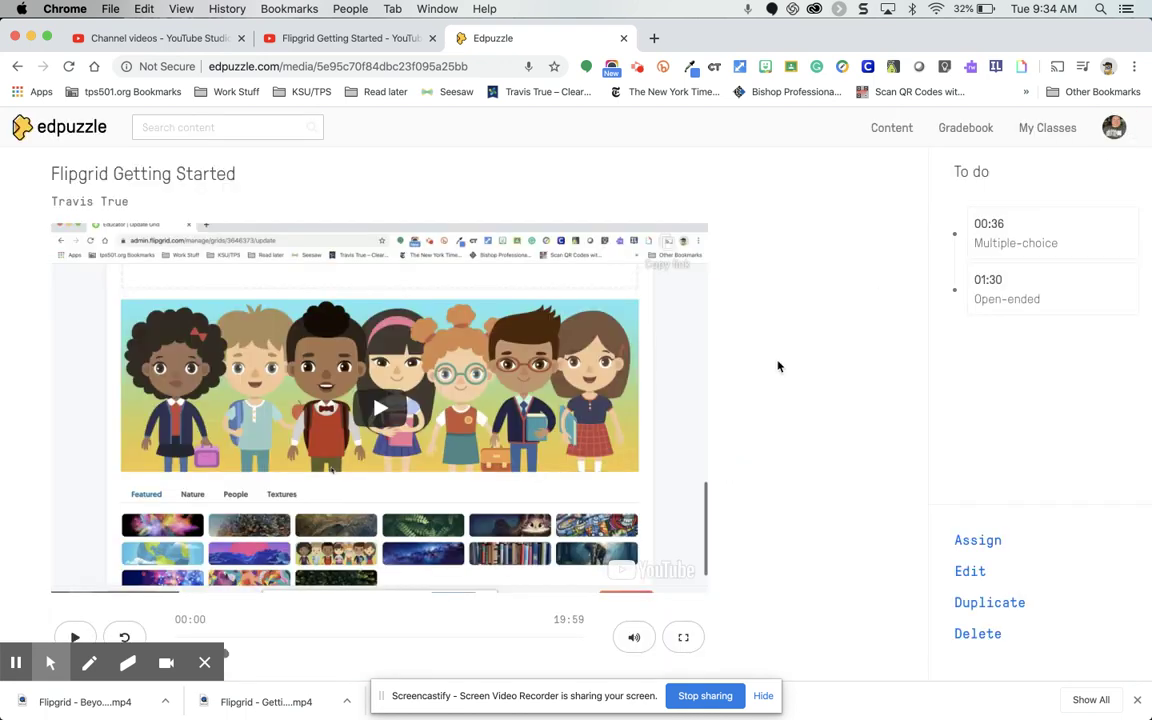
# Start adding a class from Google Classroom in My Classes and allow Edpuzzle access through the teacher's Google account
pyautogui.click(1043, 128)
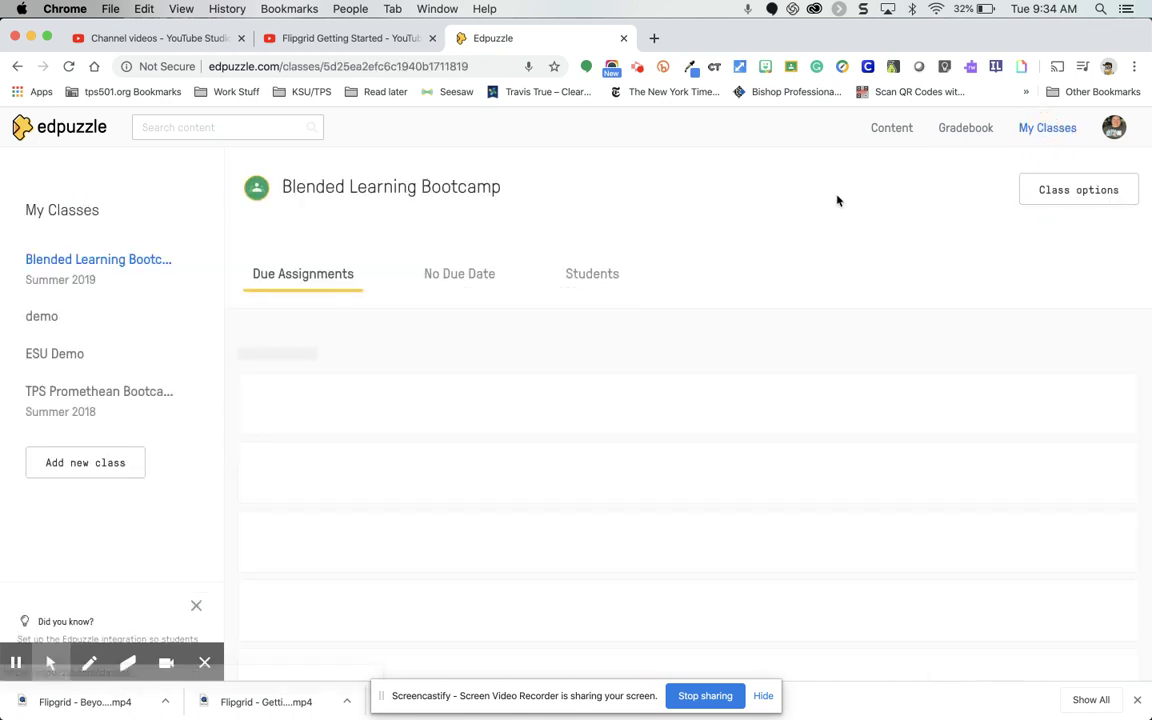
pyautogui.click(77, 462)
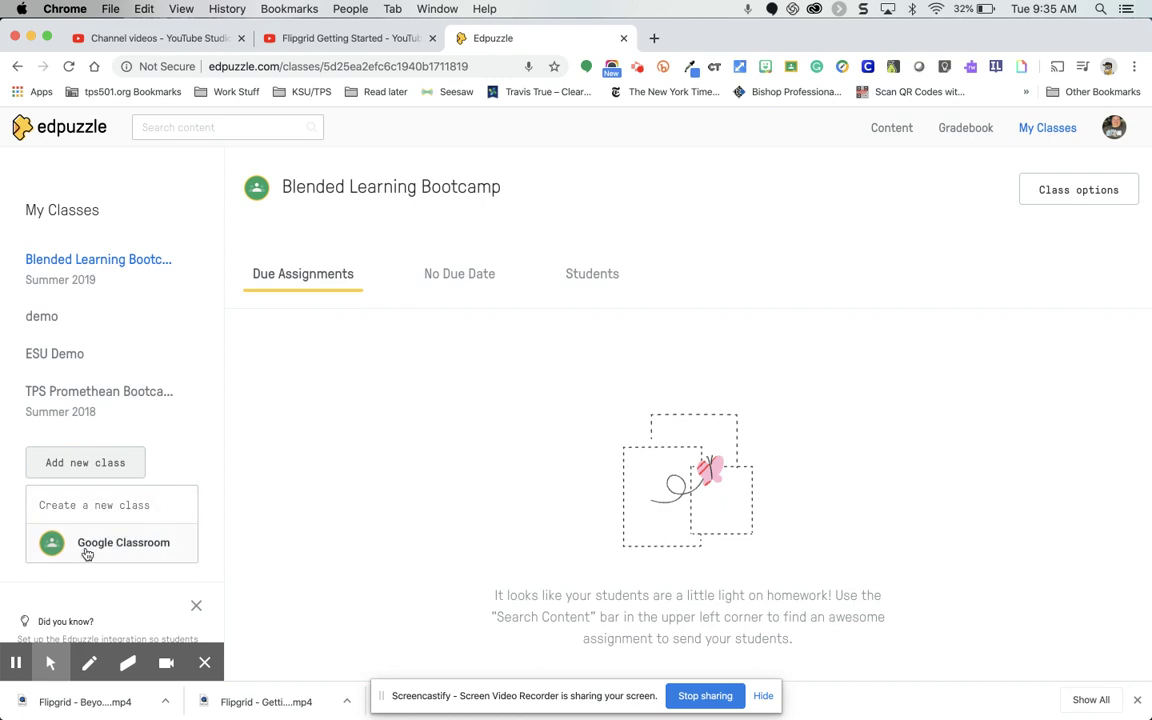
pyautogui.click(87, 548)
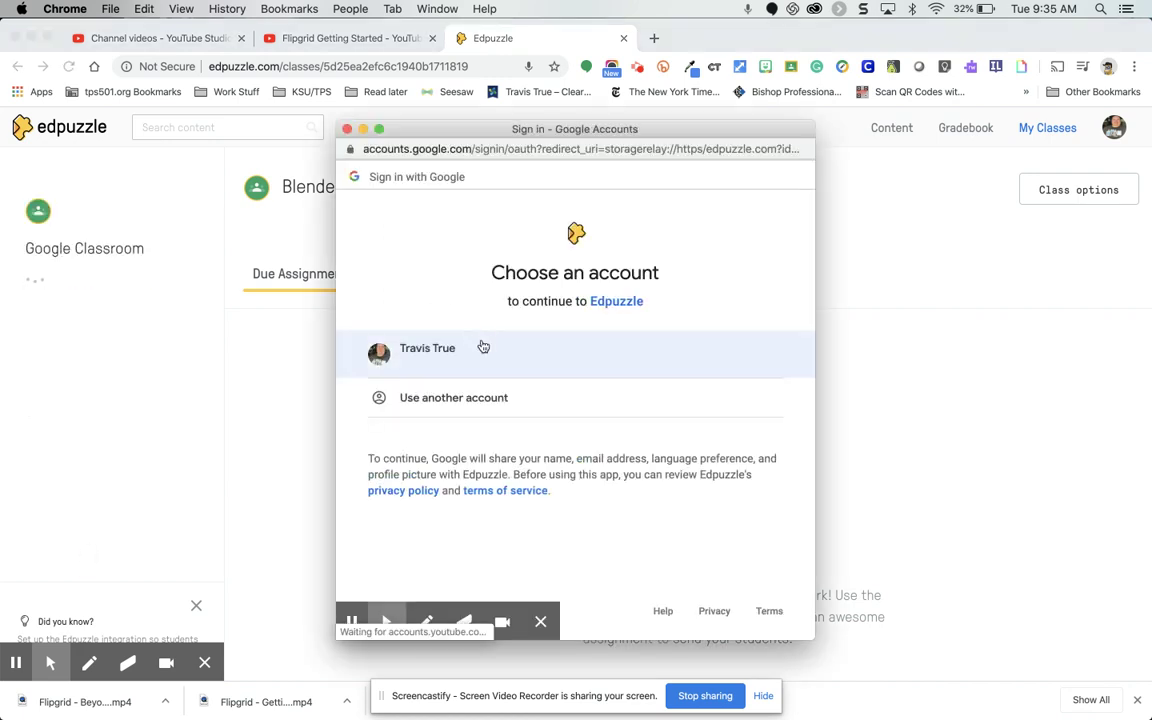
pyautogui.click(446, 349)
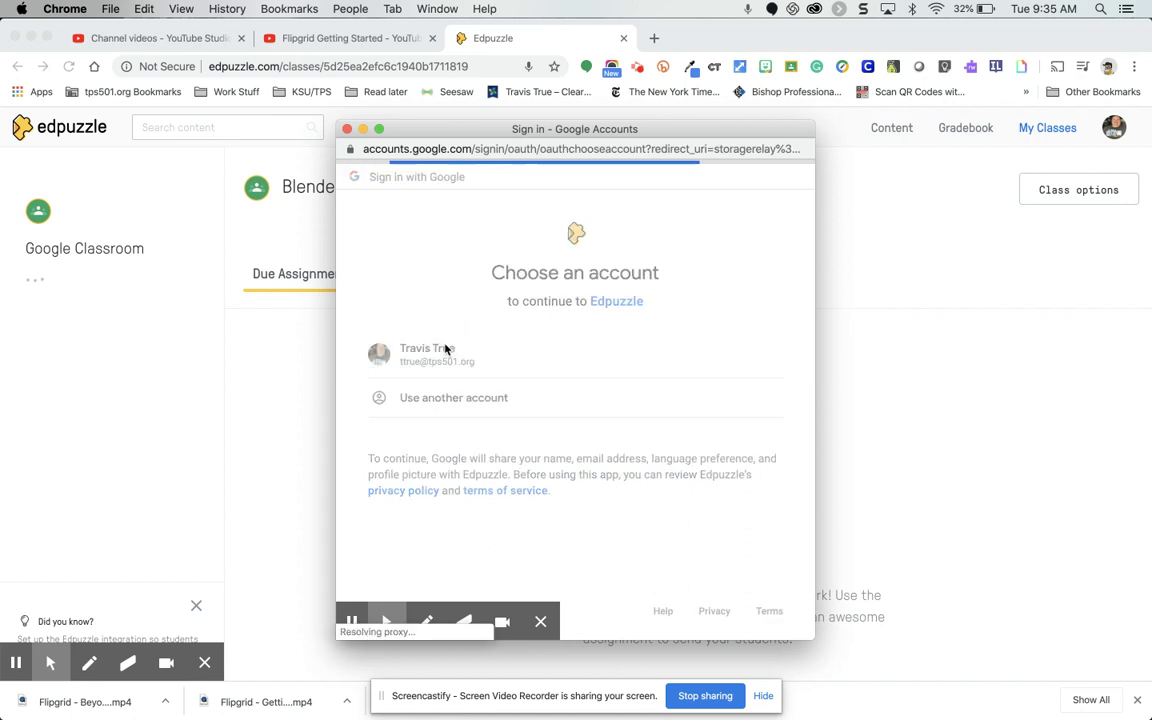
pyautogui.scroll(-3, 576, 378)
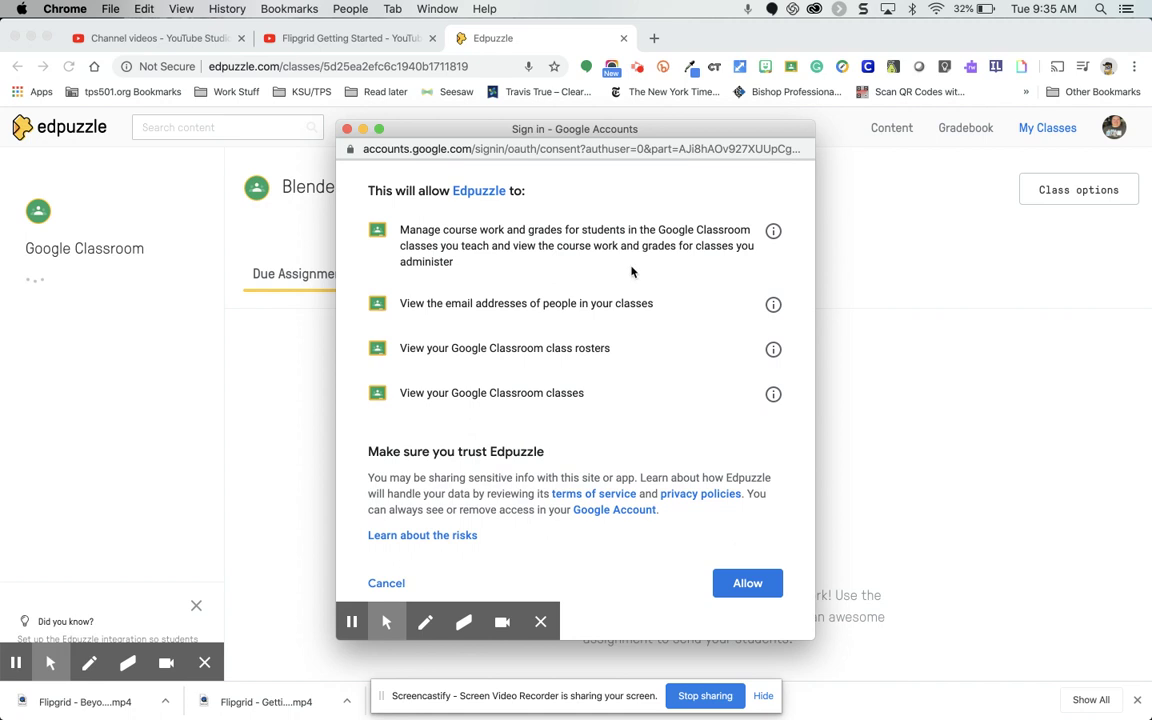
pyautogui.click(740, 585)
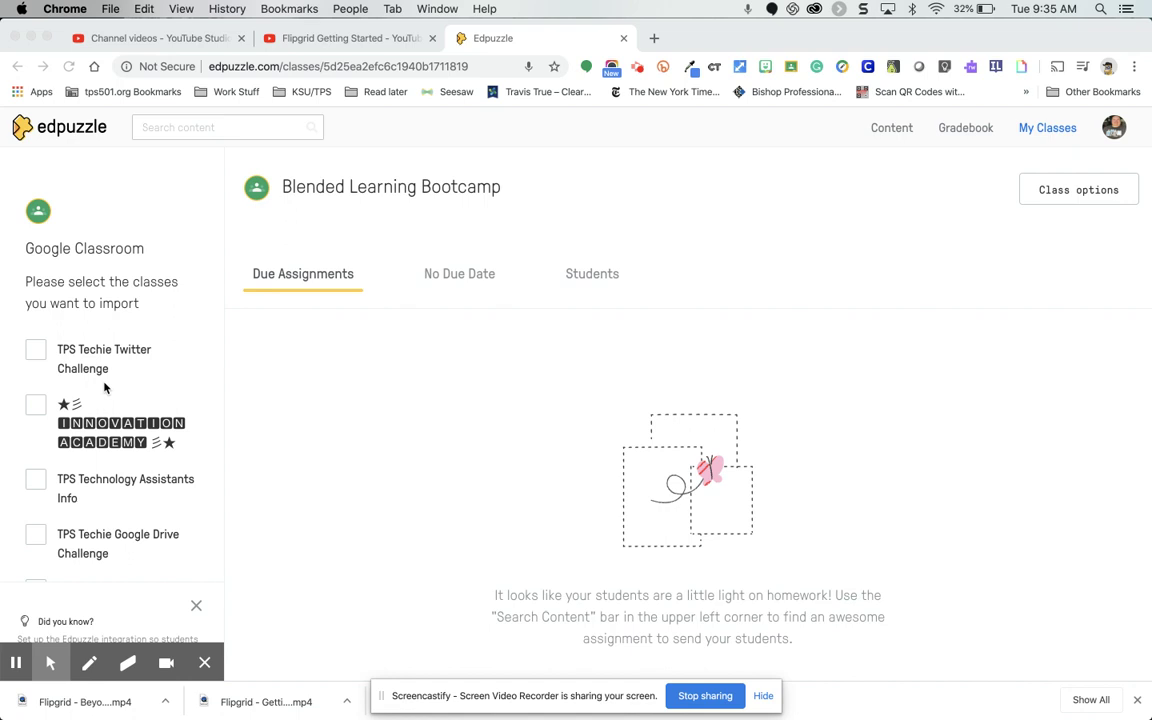
# Try to import the Innovation Academy class from Google Classroom, then cancel the import
pyautogui.scroll(-10, 104, 388)
pyautogui.scroll(-5, 104, 388)
pyautogui.scroll(15, 104, 388)
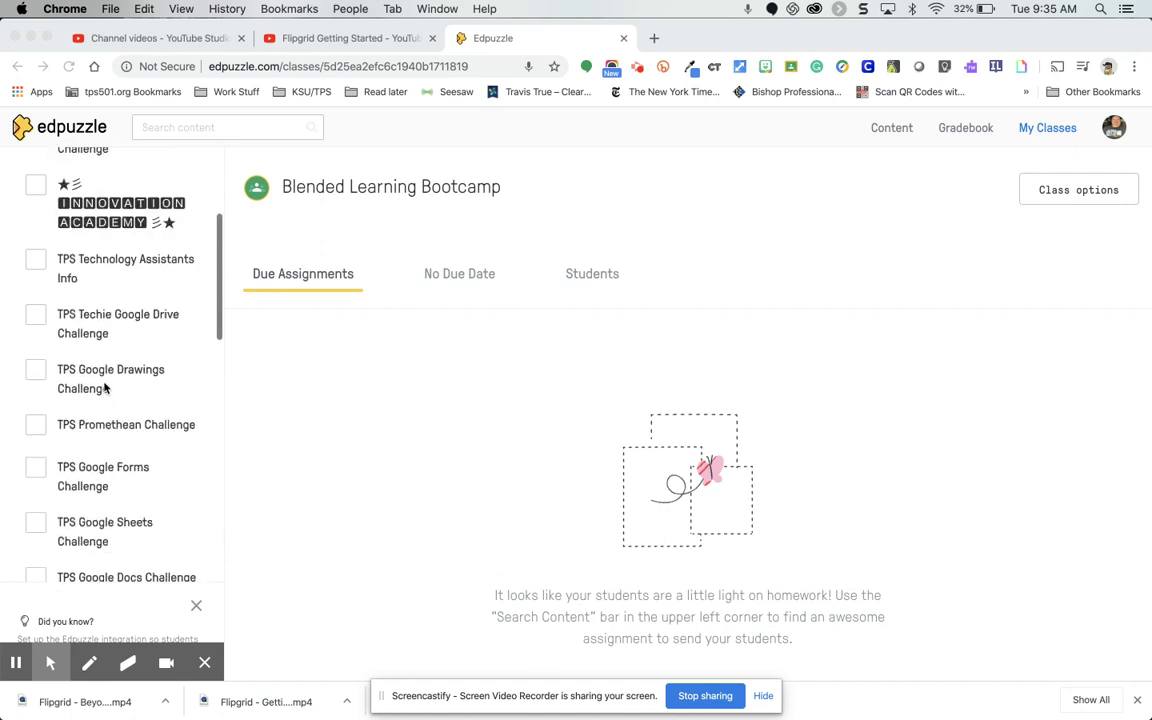
pyautogui.click(36, 341)
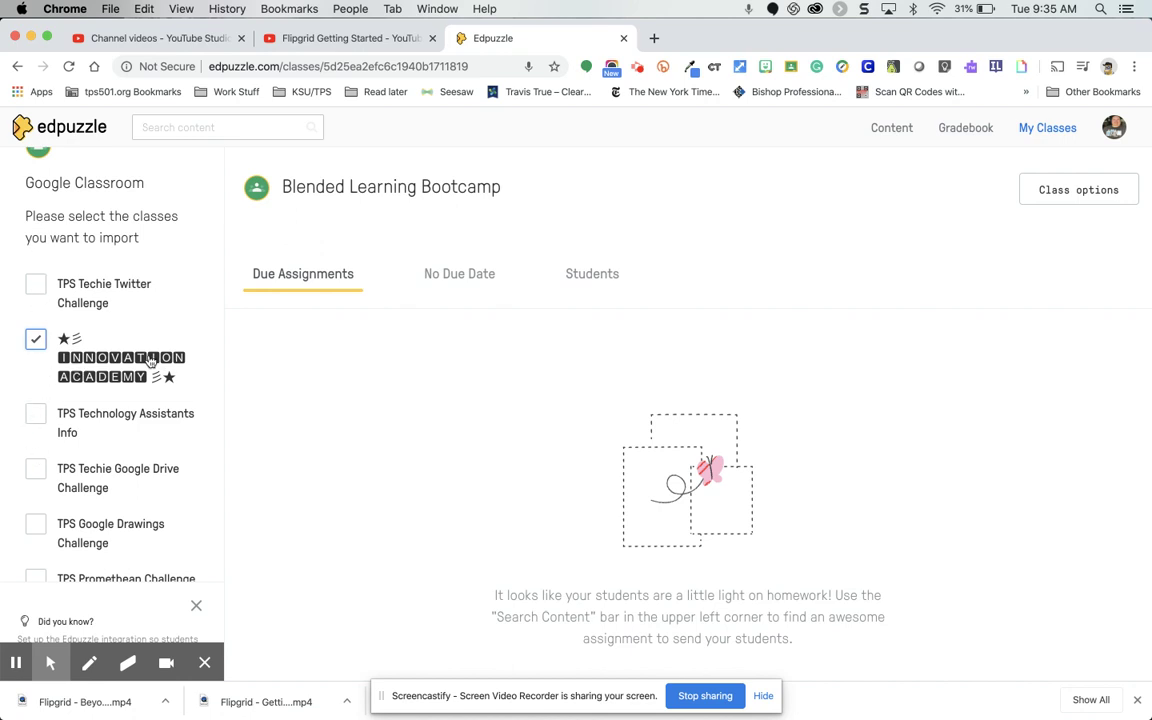
pyautogui.scroll(-3, 150, 398)
pyautogui.scroll(2, 154, 399)
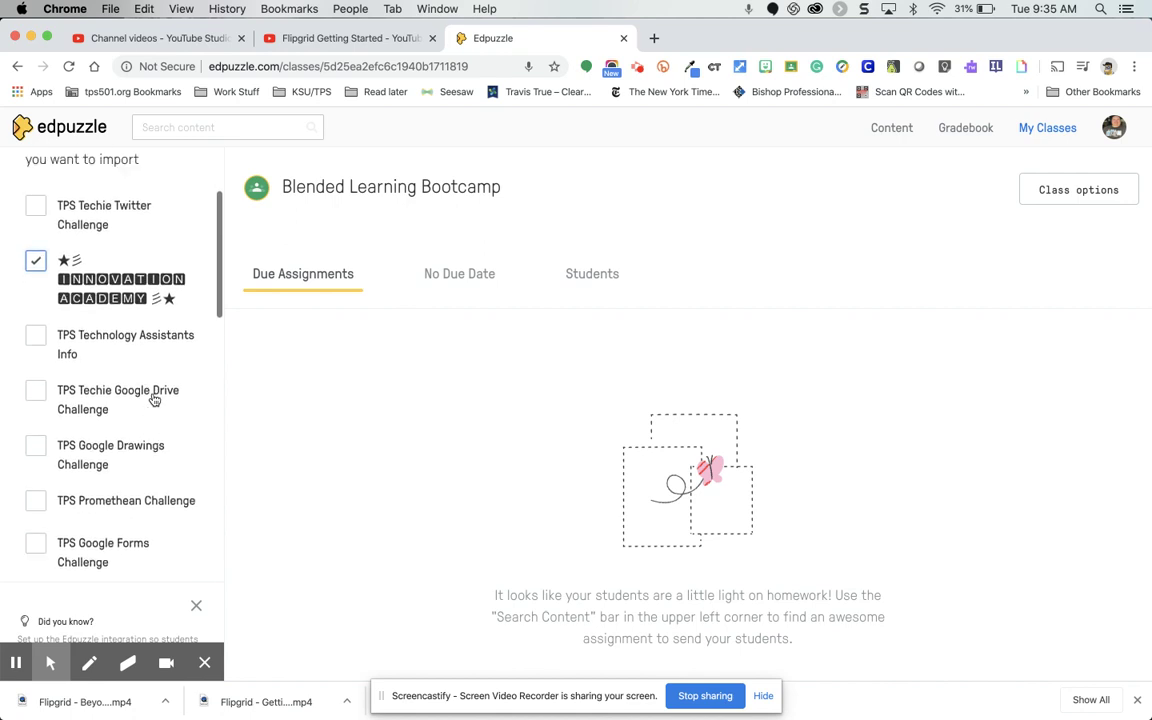
pyautogui.scroll(-10, 154, 399)
pyautogui.scroll(-2, 154, 399)
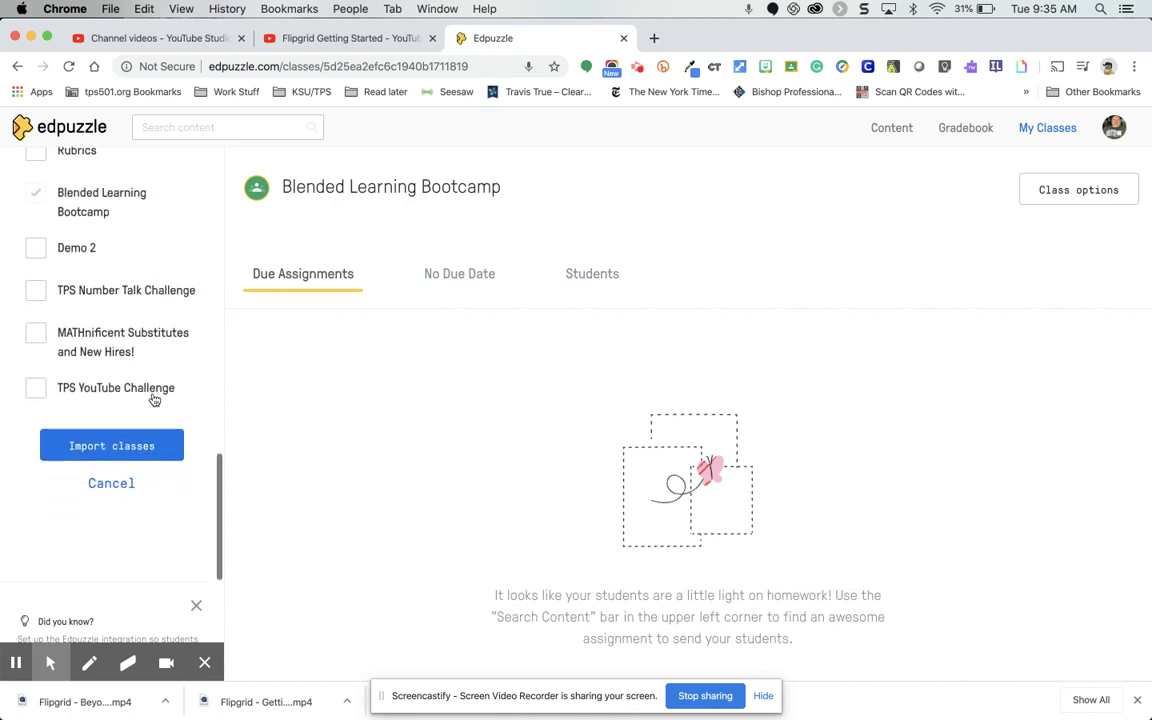
pyautogui.click(127, 448)
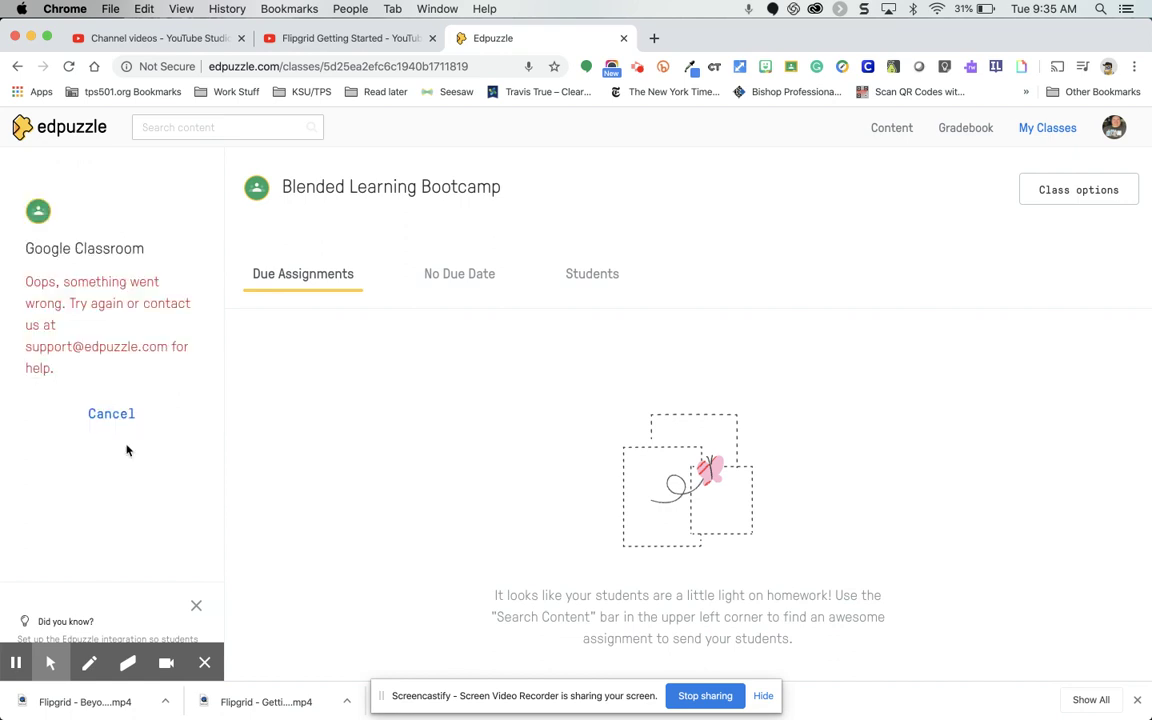
pyautogui.click(111, 414)
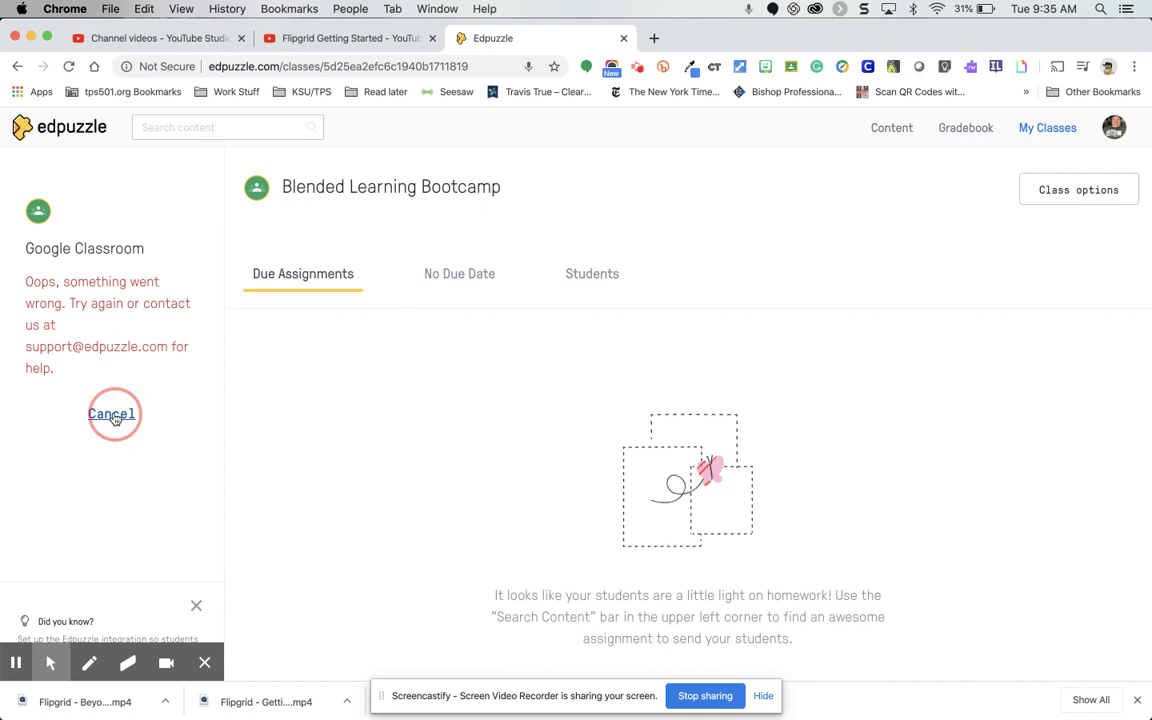
# Reopen the list of Google Classroom classes available for import and look through it for a demo class
pyautogui.click(61, 464)
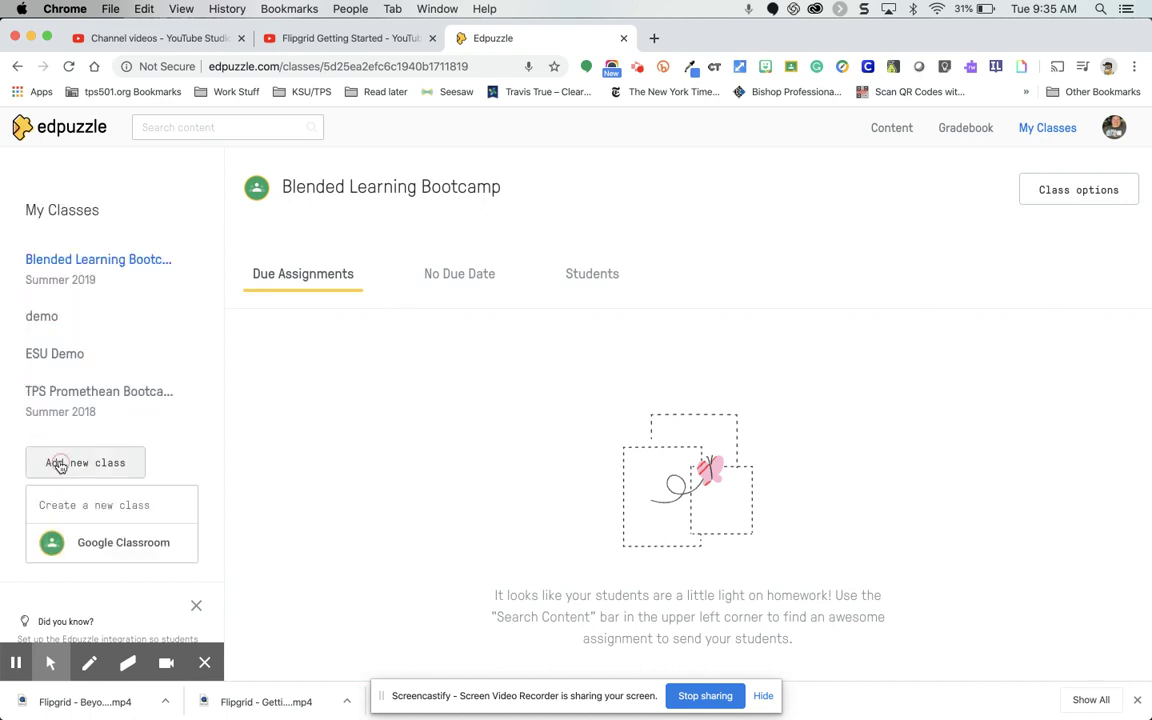
pyautogui.click(66, 539)
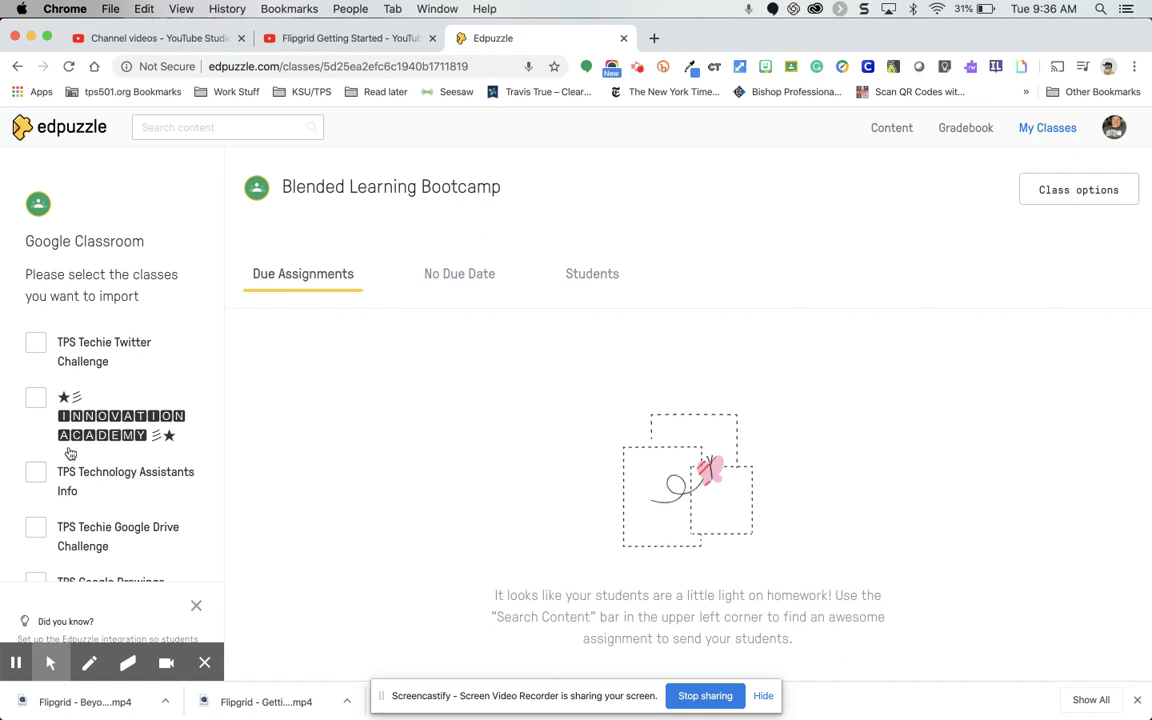
pyautogui.scroll(-2, 71, 458)
pyautogui.scroll(-5, 71, 459)
pyautogui.scroll(-2, 71, 459)
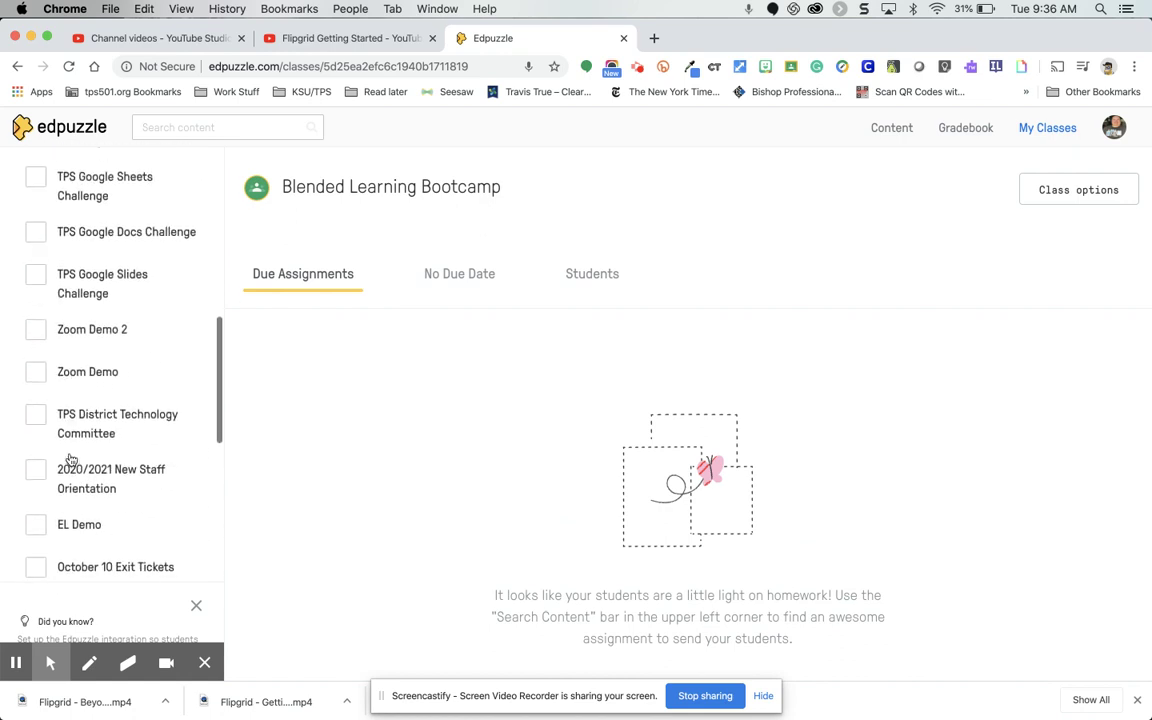
pyautogui.click(36, 329)
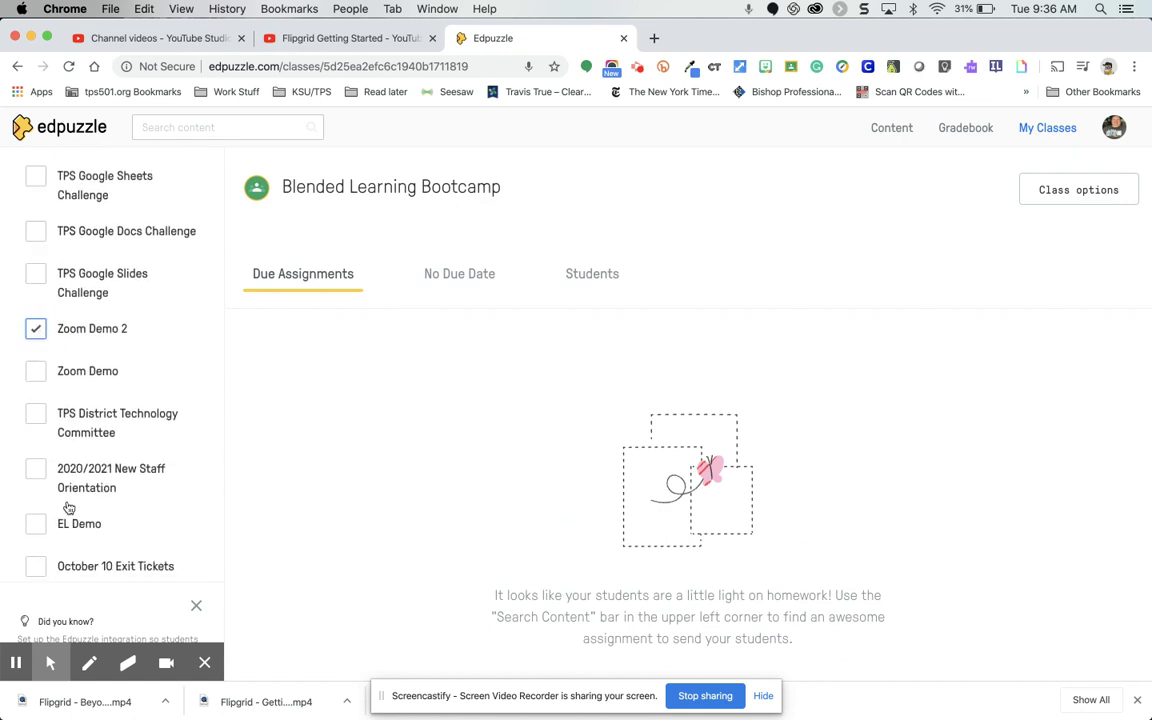
pyautogui.scroll(-1, 68, 508)
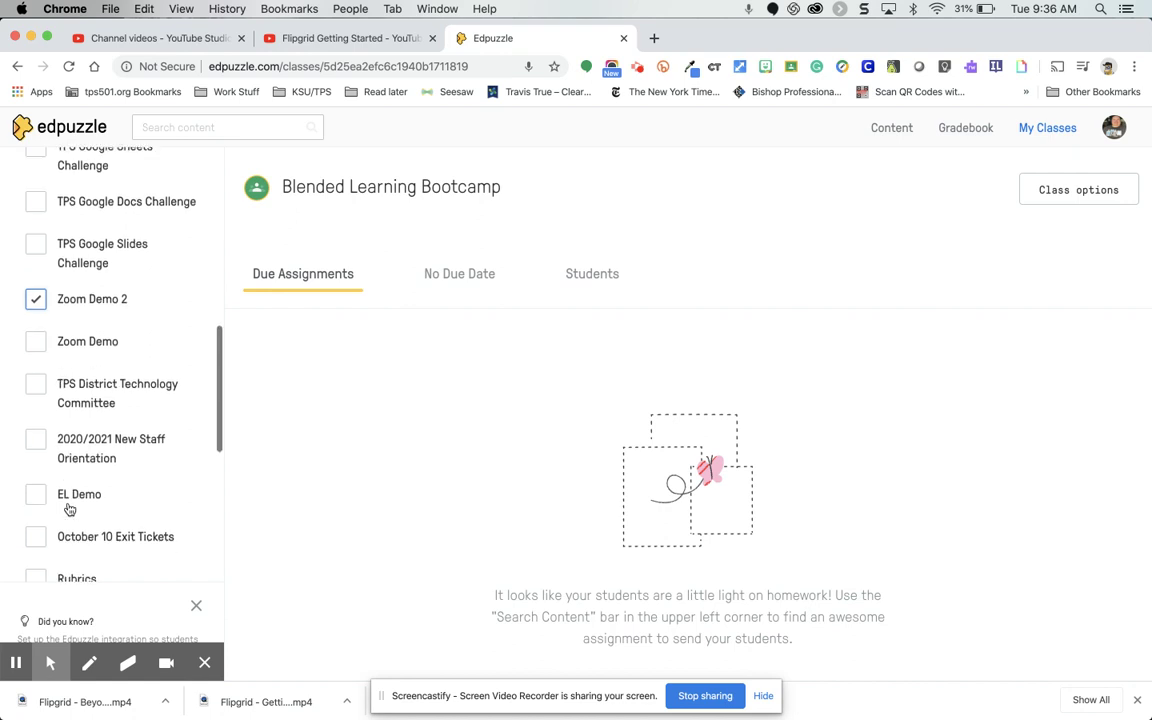
pyautogui.click(36, 495)
pyautogui.click(36, 299)
pyautogui.click(36, 494)
# Select the Demo 2 class in the Google Classroom list and import it
pyautogui.scroll(-5, 36, 460)
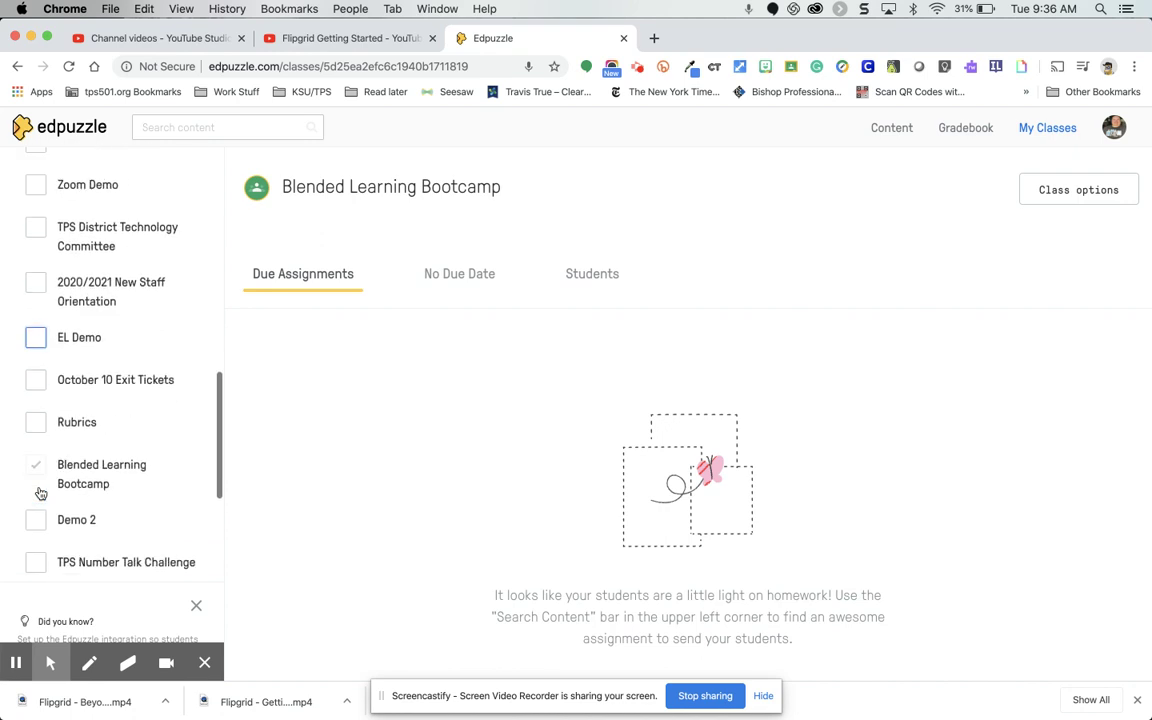
pyautogui.click(34, 451)
pyautogui.scroll(-3, 34, 451)
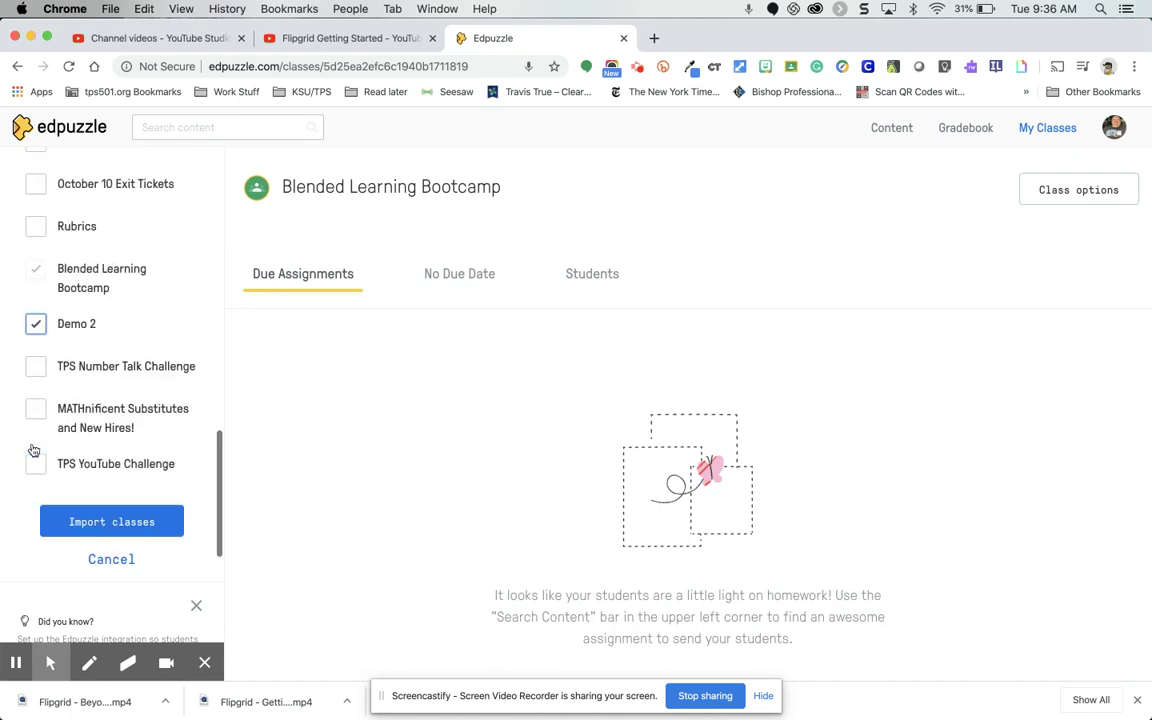
pyautogui.click(62, 522)
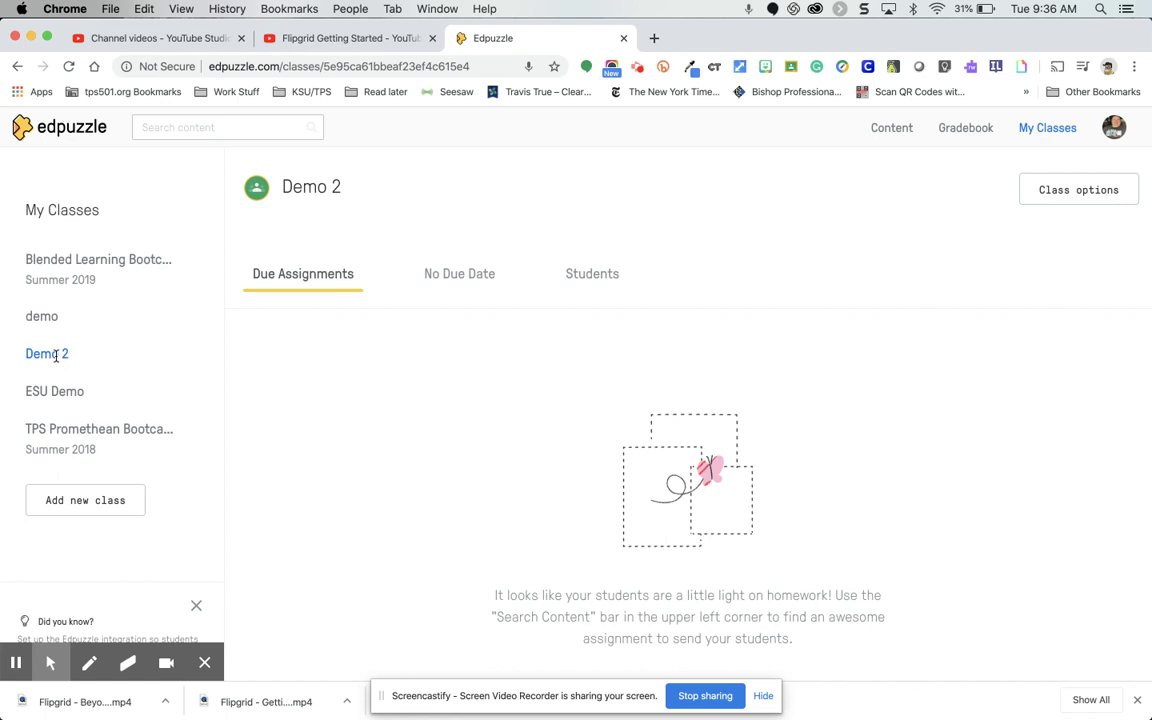
# Review Demo 2's student list, due and undated assignments, and class options without changing anything
pyautogui.click(592, 274)
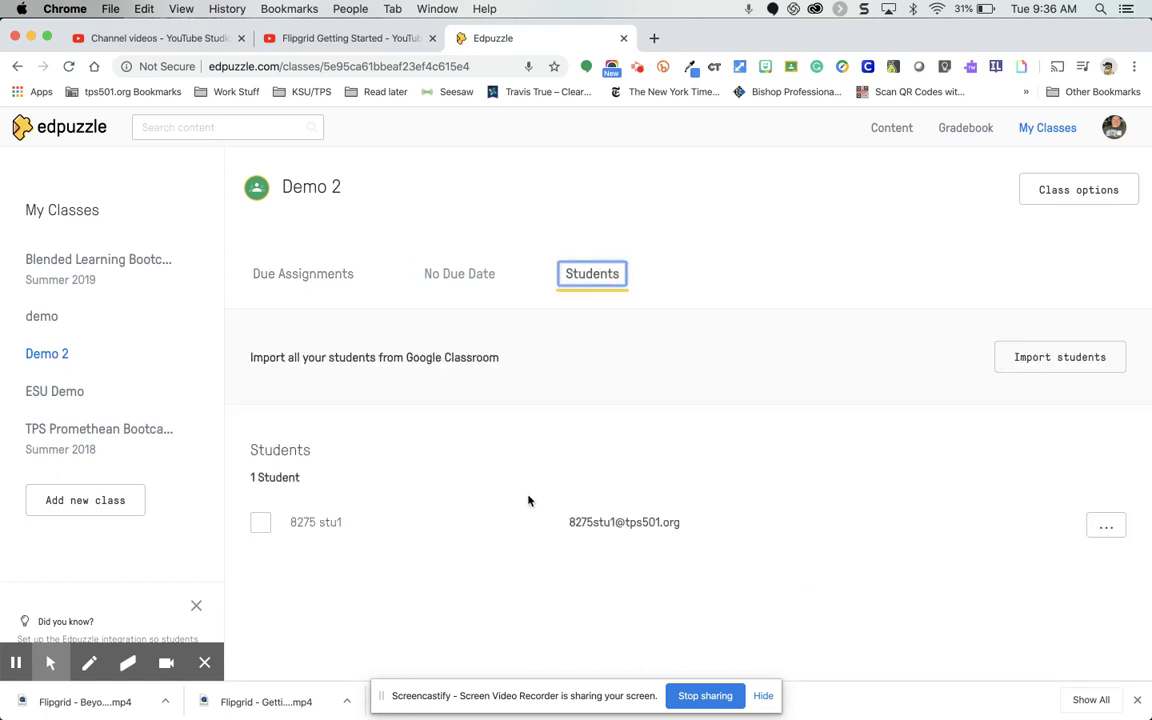
pyautogui.click(329, 281)
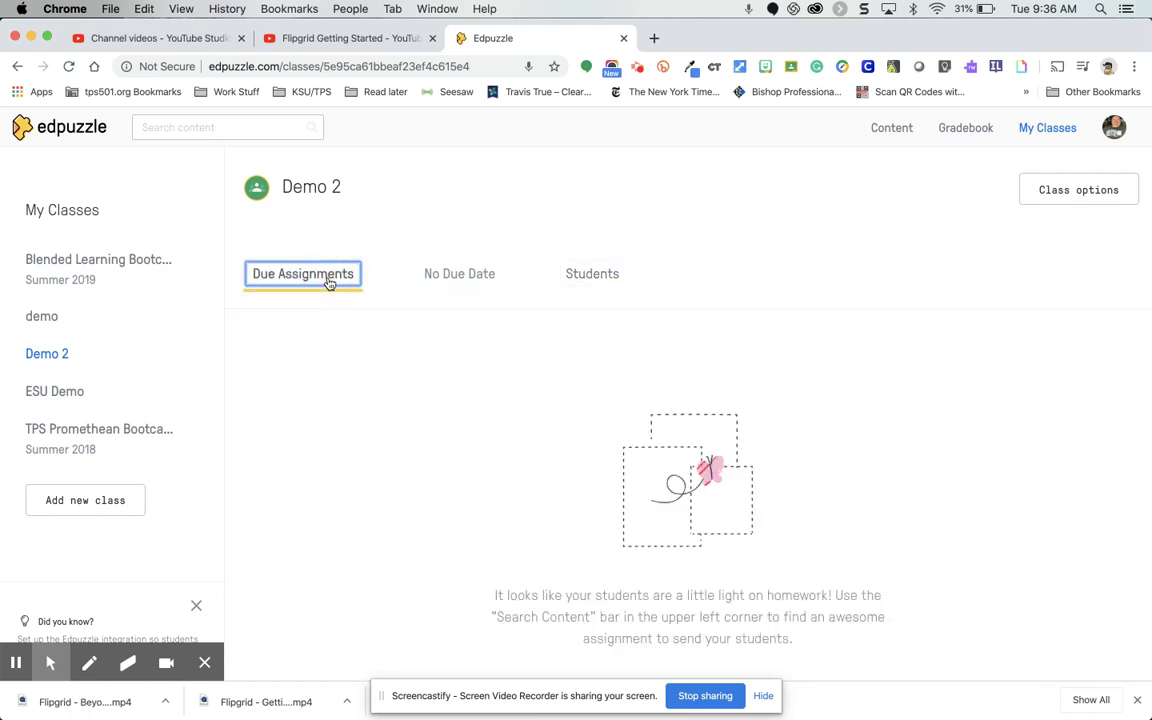
pyautogui.click(483, 278)
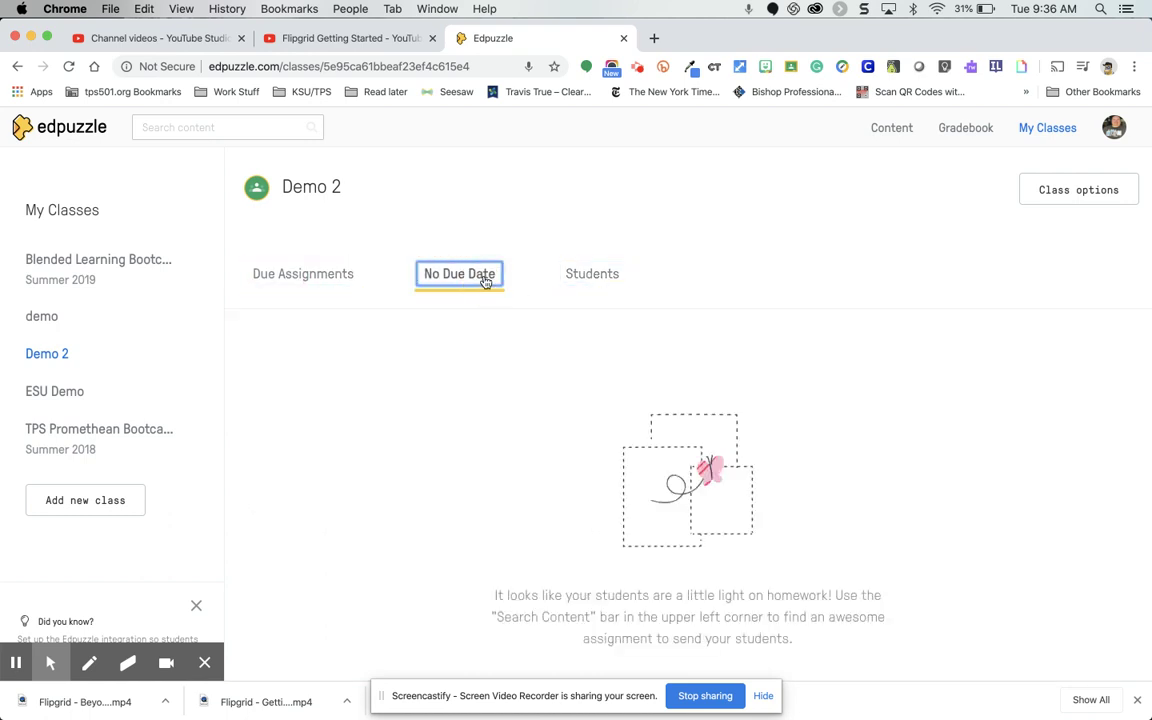
pyautogui.click(578, 274)
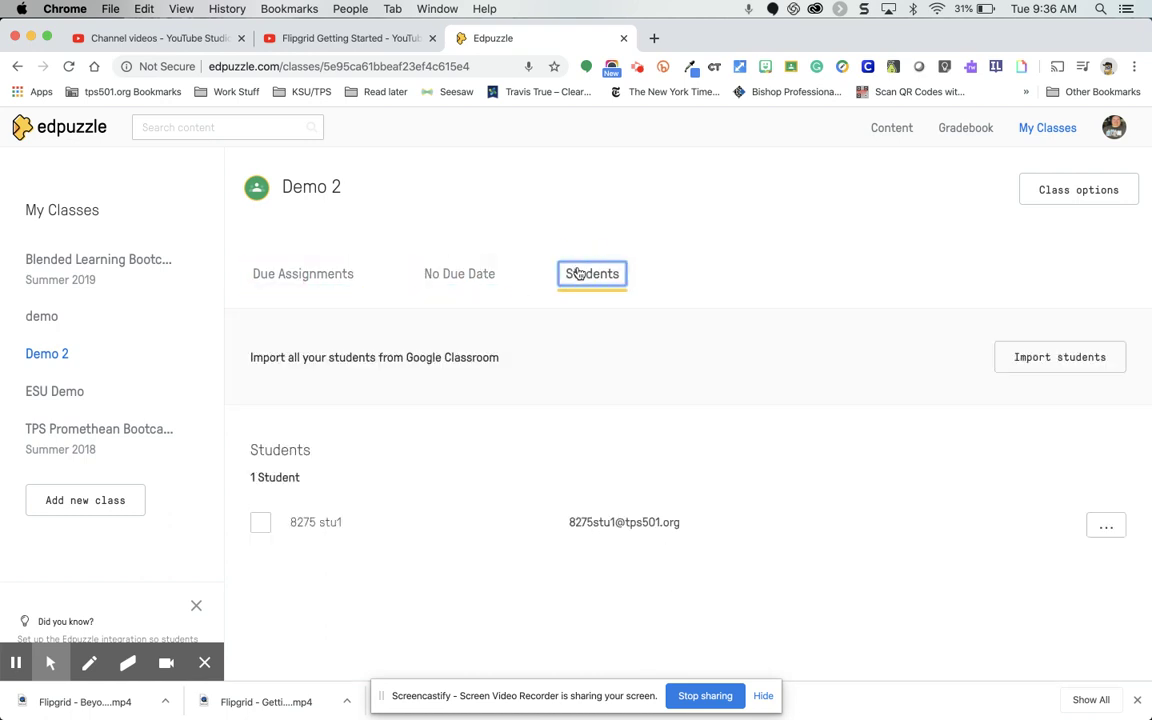
pyautogui.click(1037, 191)
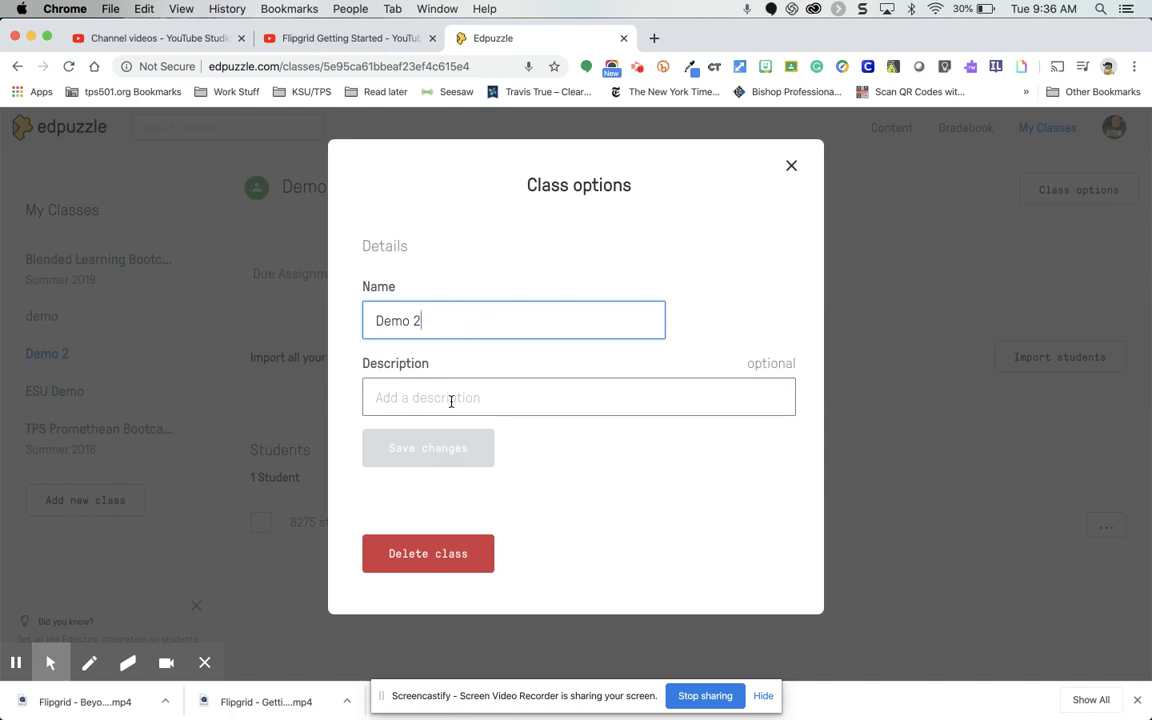
pyautogui.click(791, 166)
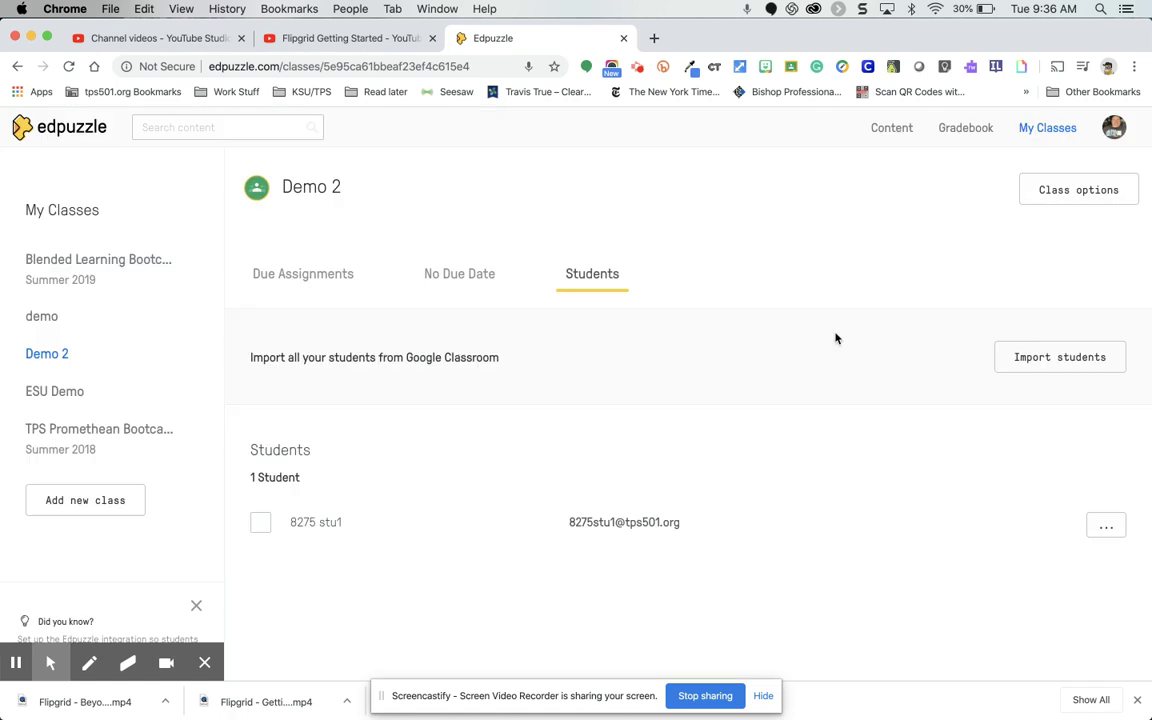
# Try to import Demo 2's students from Google Classroom, and view the actions available for the listed student
pyautogui.click(1014, 370)
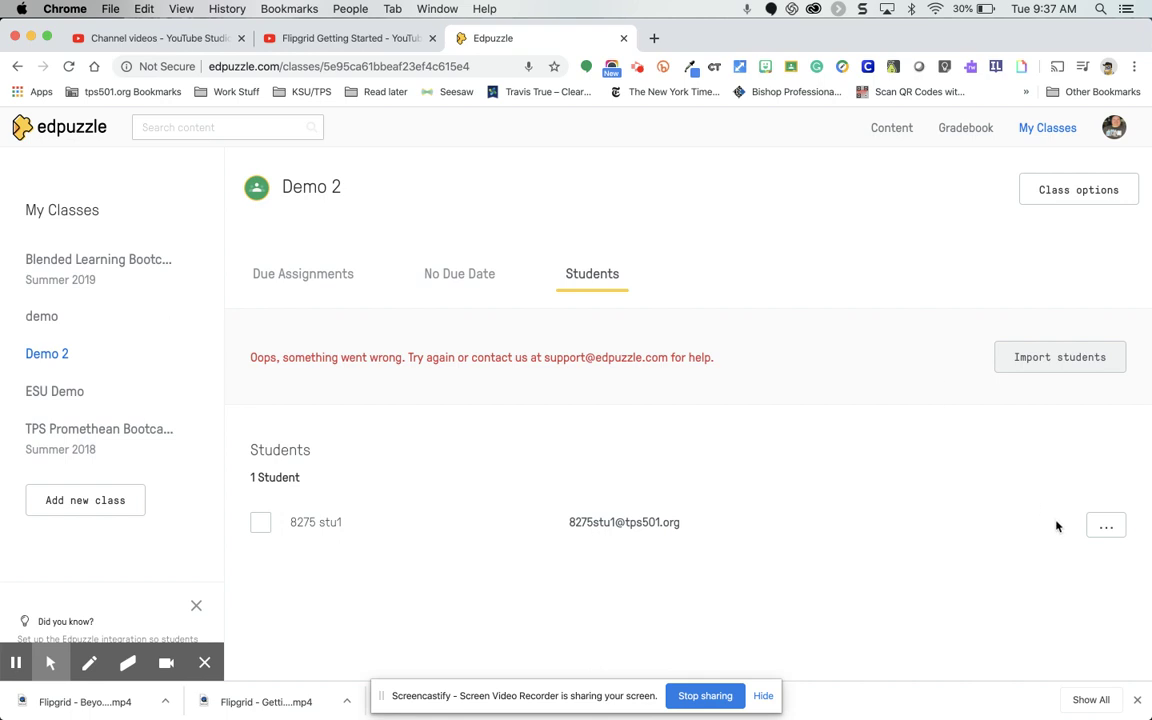
pyautogui.click(1102, 530)
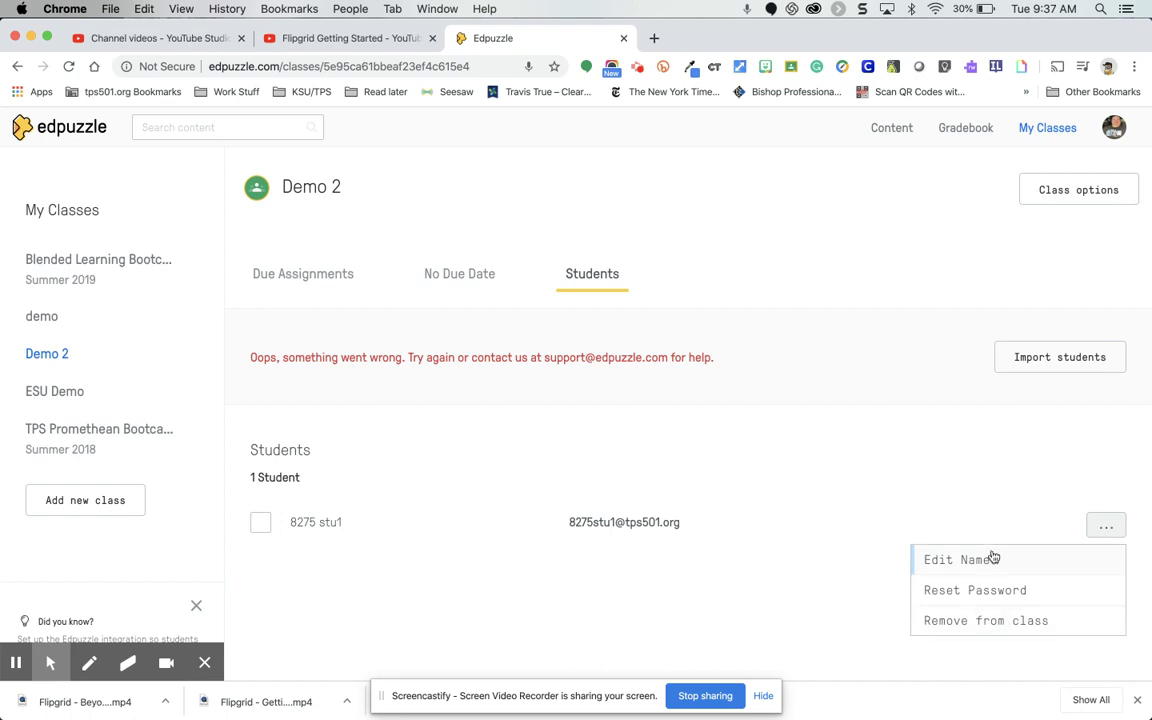
pyautogui.click(920, 489)
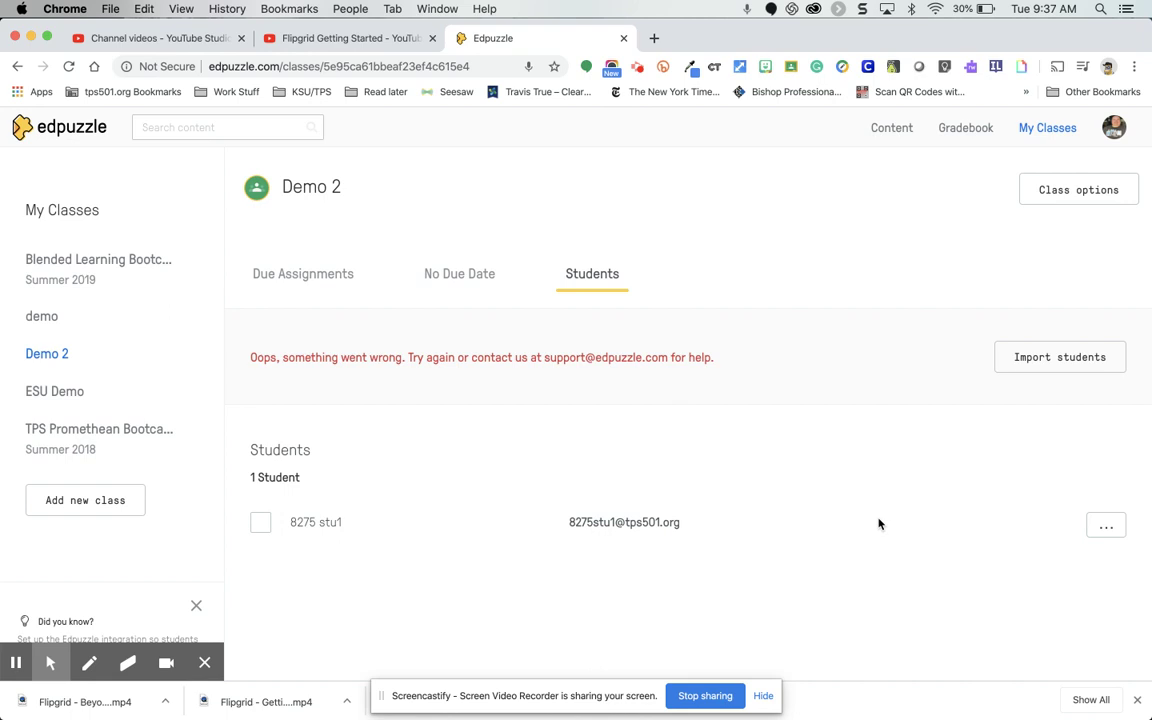
# Return to My Content and open the "Flipgrid Getting Started" lesson
pyautogui.click(890, 128)
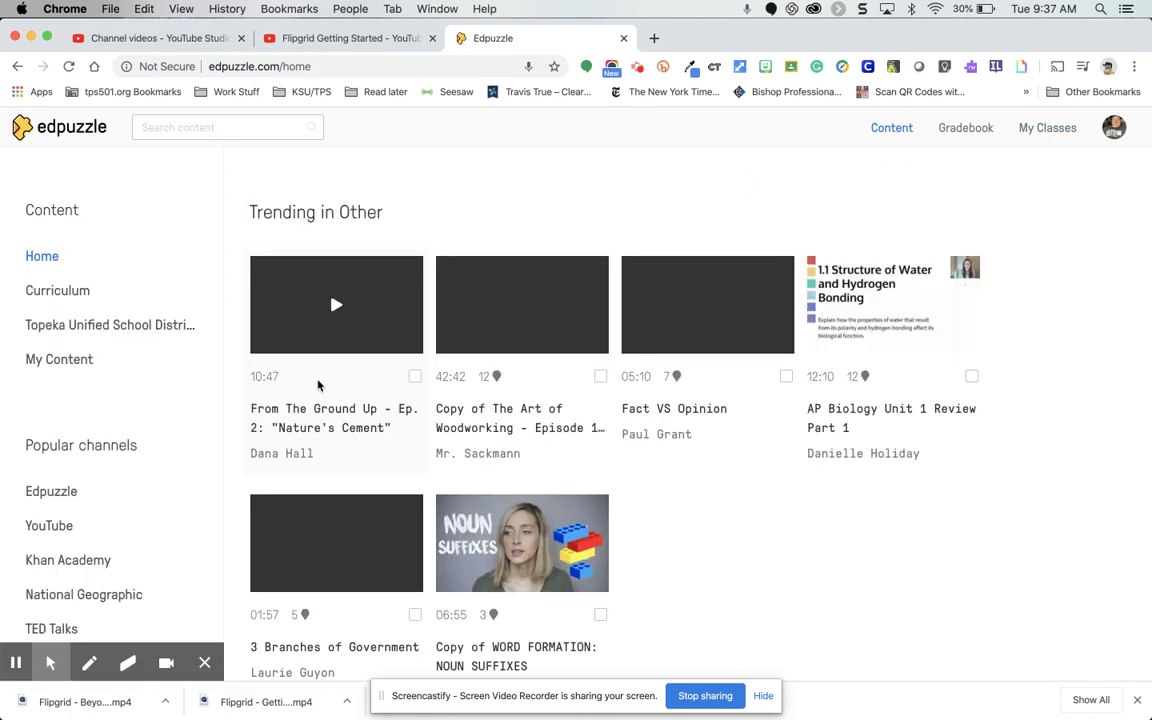
pyautogui.click(58, 360)
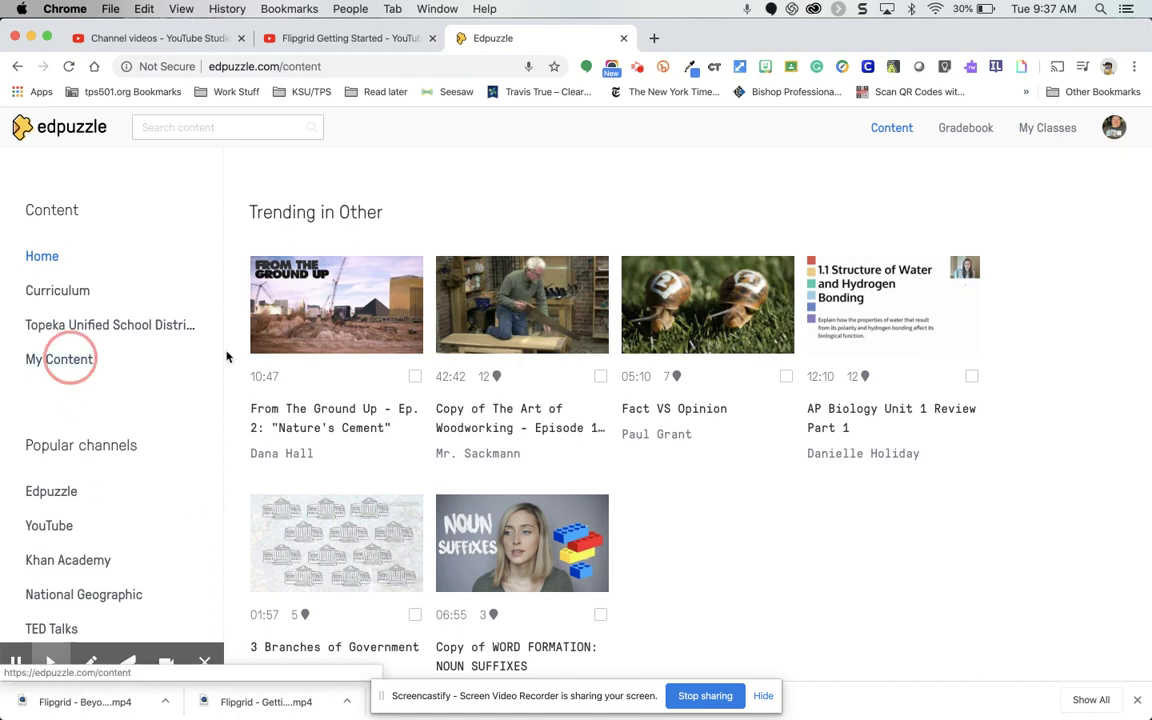
pyautogui.scroll(-2, 360, 412)
pyautogui.scroll(-2, 362, 416)
pyautogui.click(358, 412)
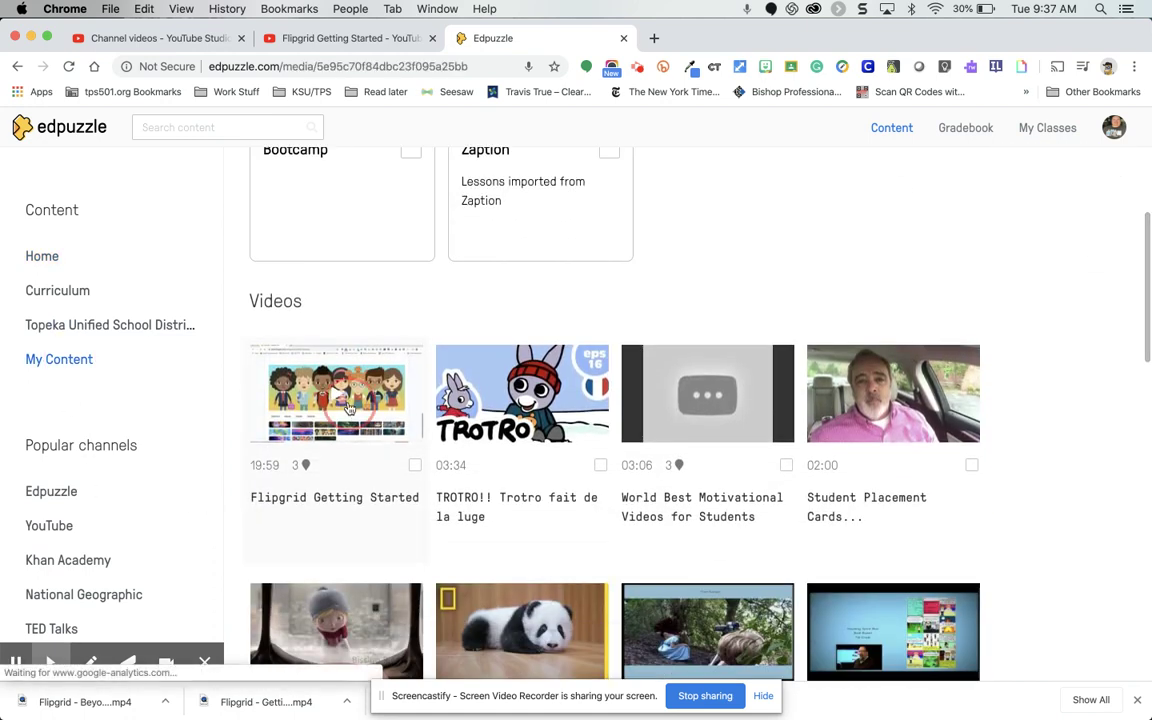
# Start assigning the "Flipgrid Getting Started" lesson and choose Demo 2 as the receiving class
pyautogui.click(980, 544)
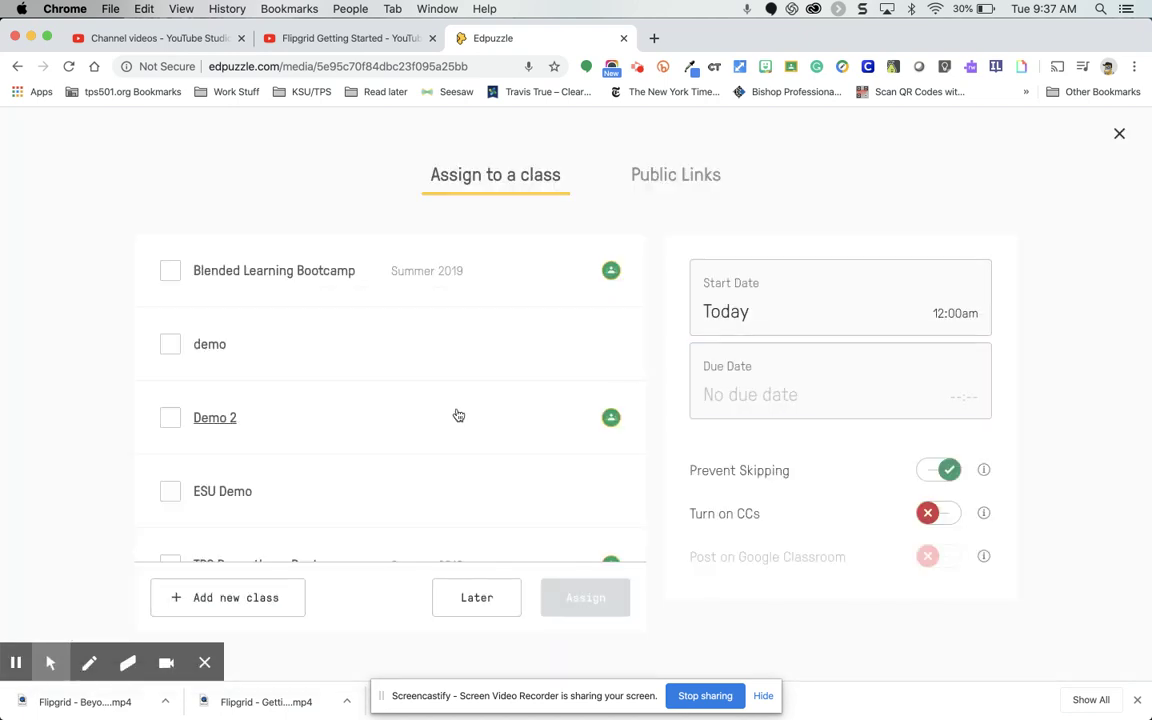
pyautogui.click(168, 421)
pyautogui.scroll(-1, 168, 421)
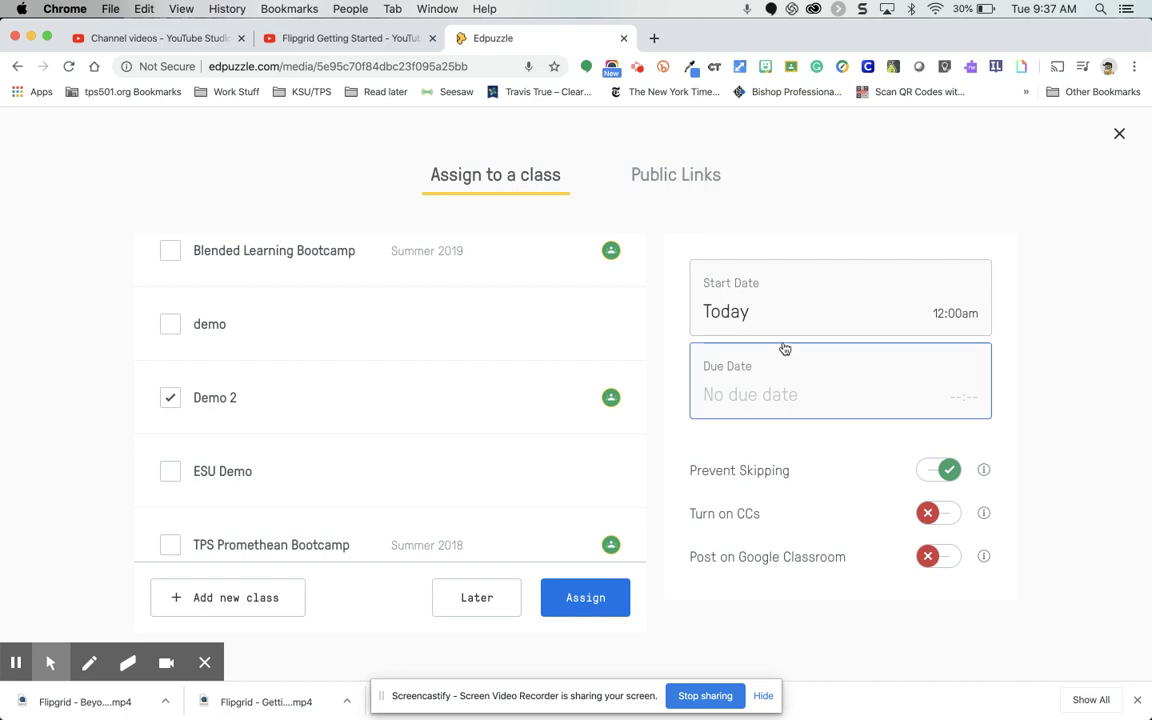
# Set the assignment's due date to April 17th at 11:59 pm and save it
pyautogui.click(802, 396)
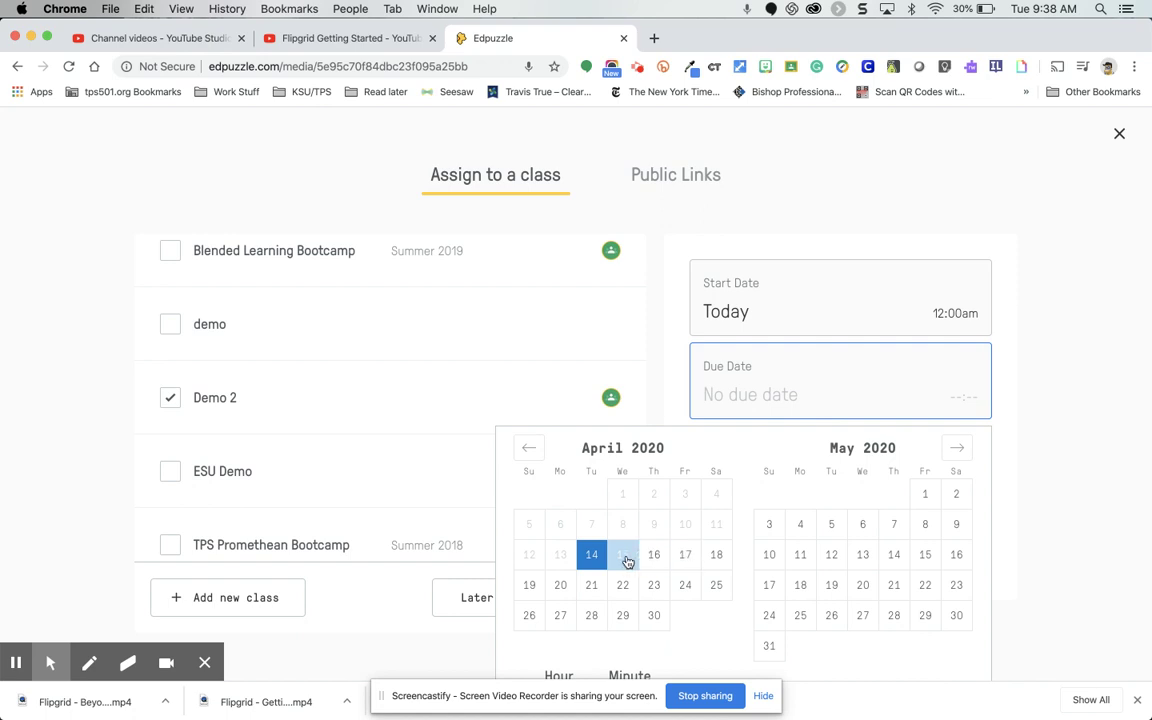
pyautogui.click(688, 560)
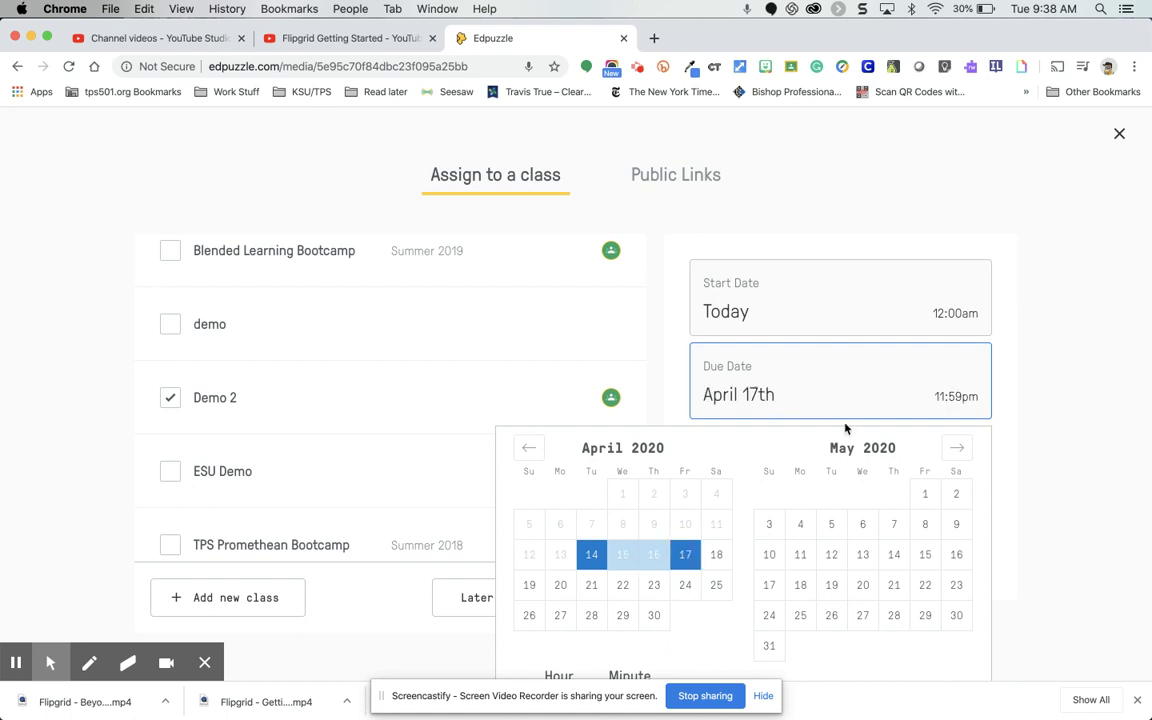
pyautogui.click(952, 399)
pyautogui.click(951, 400)
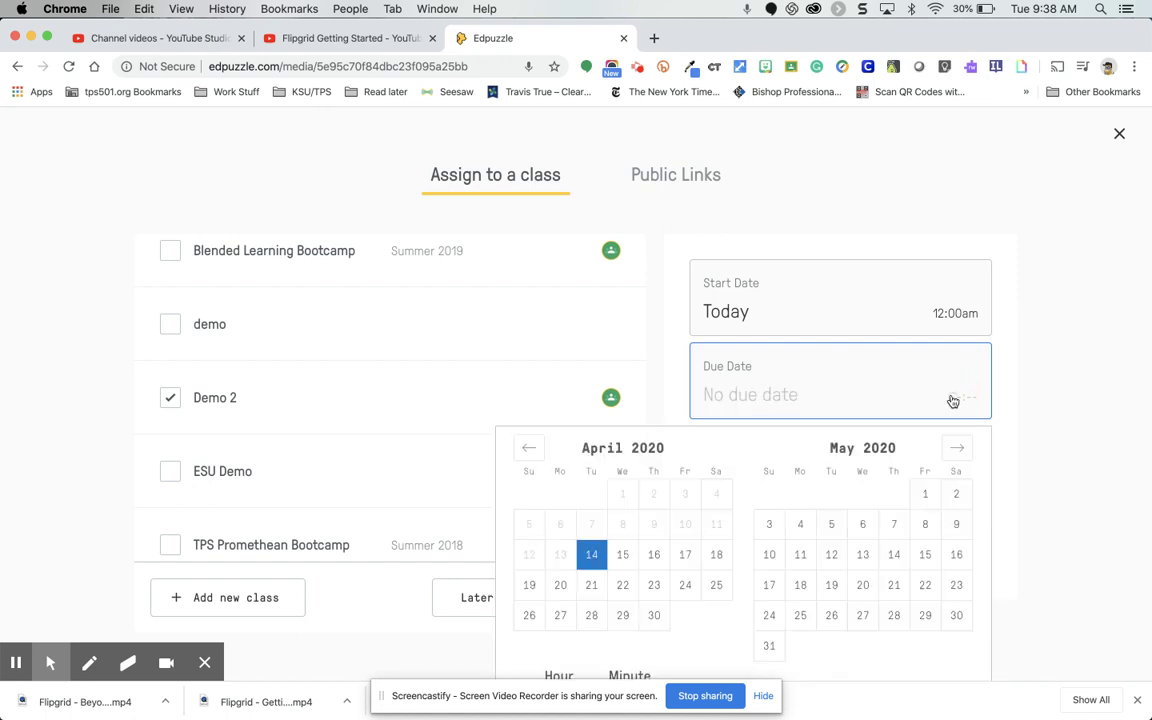
pyautogui.click(842, 399)
pyautogui.click(840, 399)
pyautogui.click(769, 411)
pyautogui.click(685, 554)
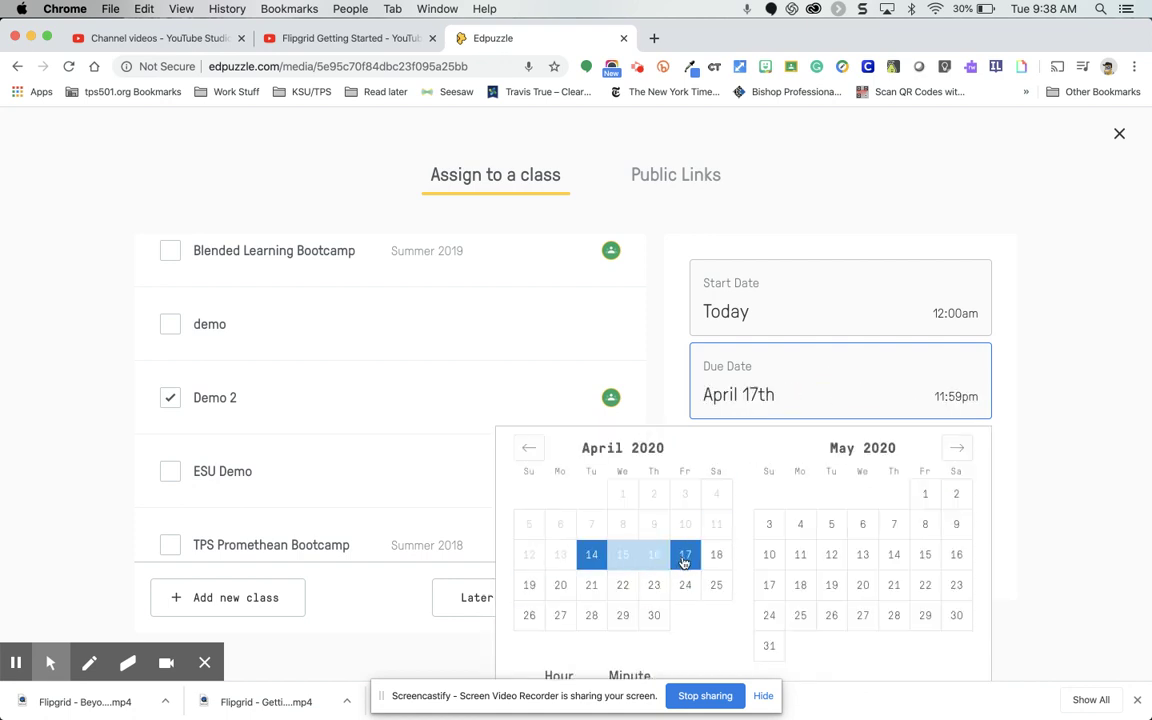
pyautogui.scroll(-2, 689, 581)
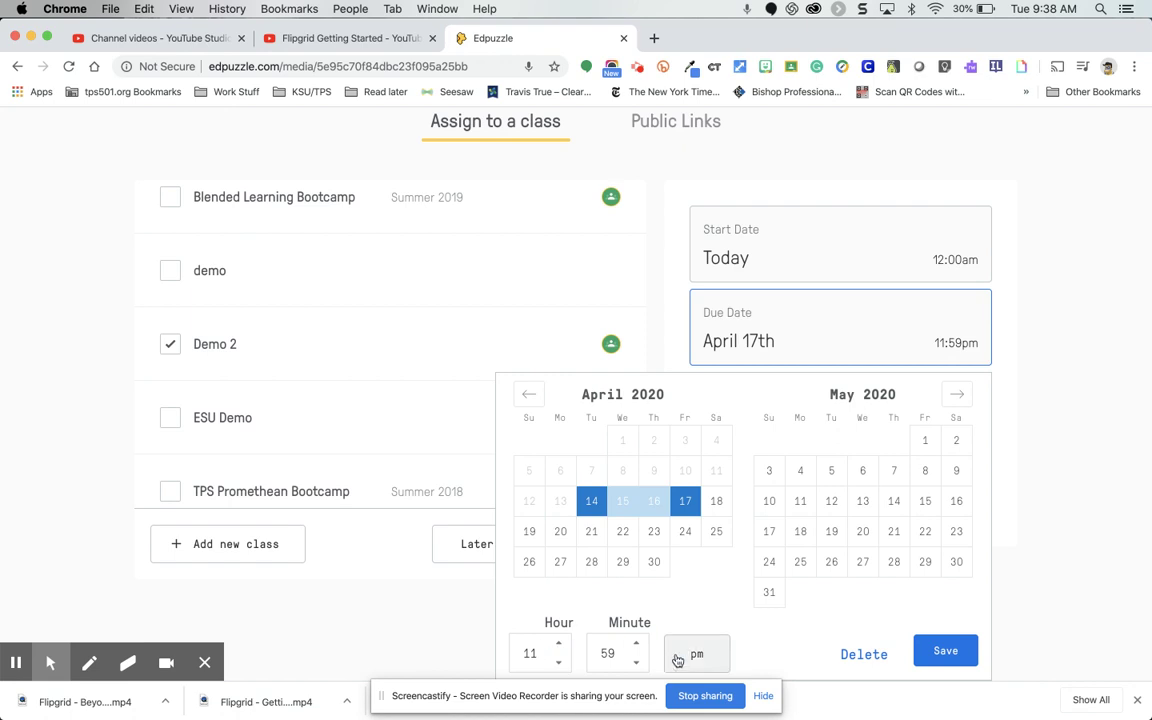
pyautogui.click(762, 695)
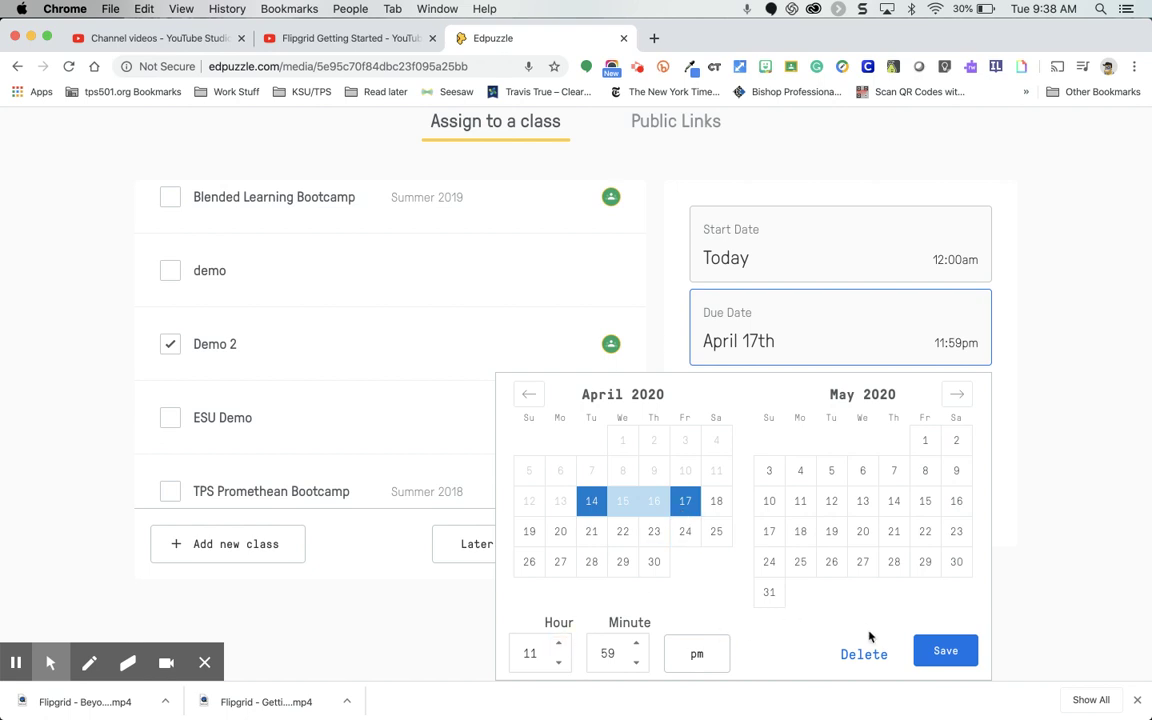
pyautogui.click(946, 650)
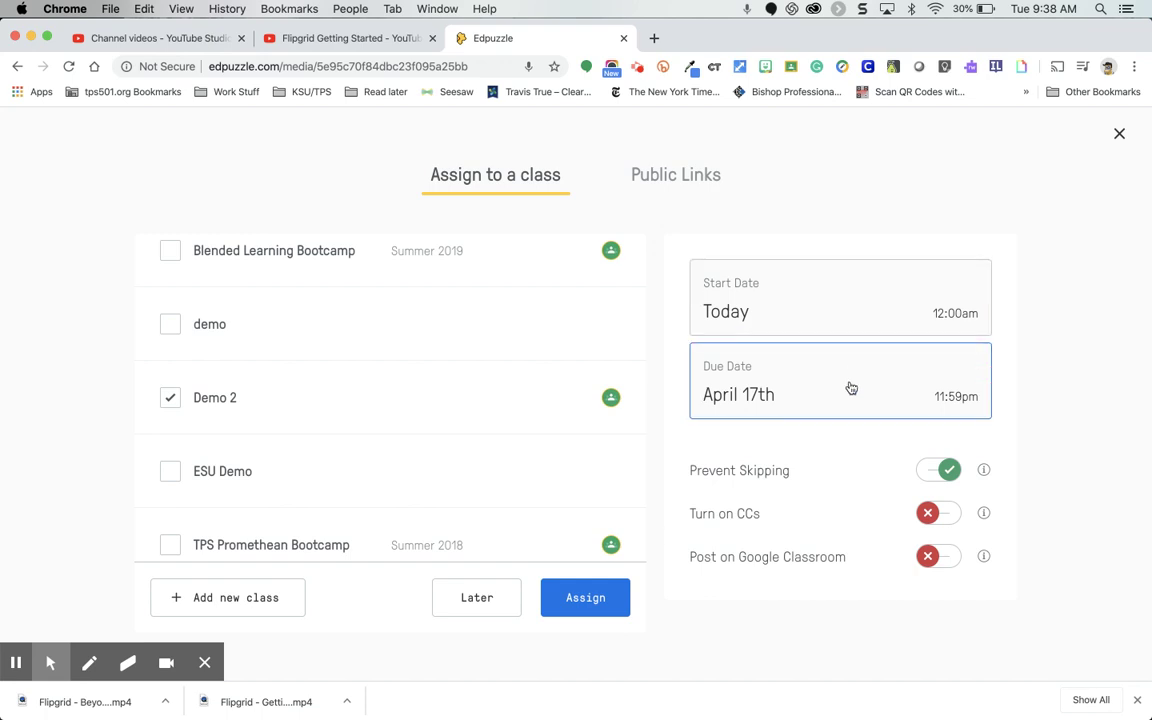
# Turn on CCs and posting on Google Classroom, and assign the lesson to Demo 2
pyautogui.click(937, 513)
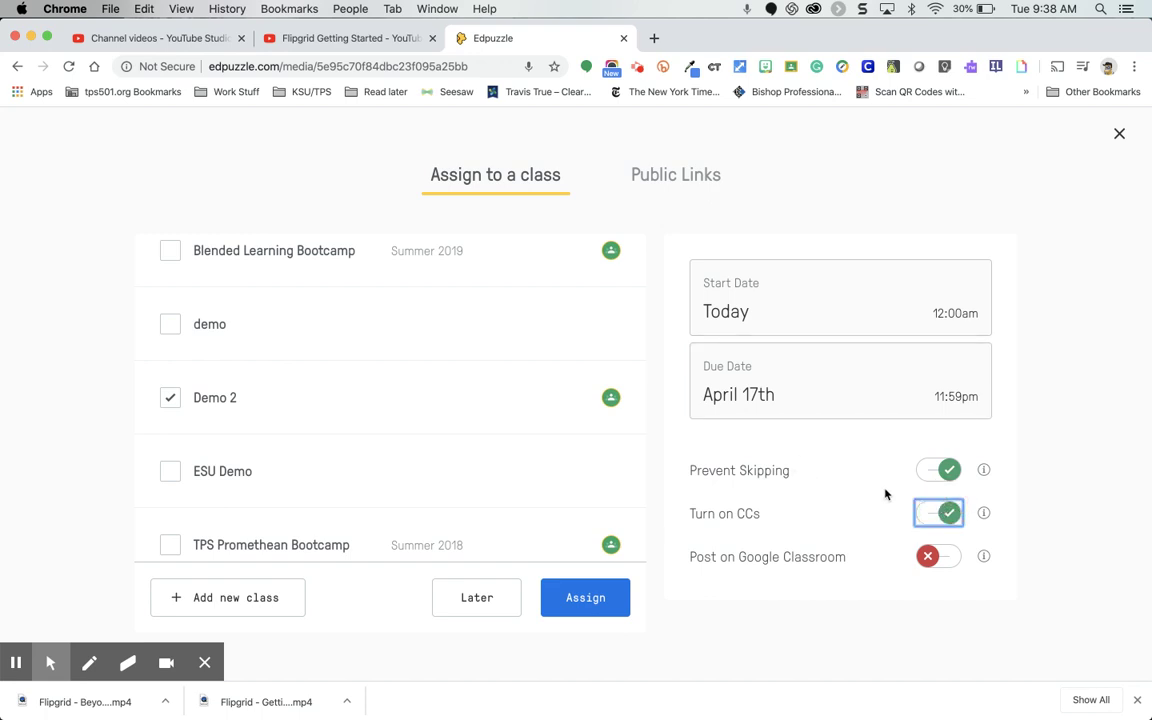
pyautogui.click(943, 557)
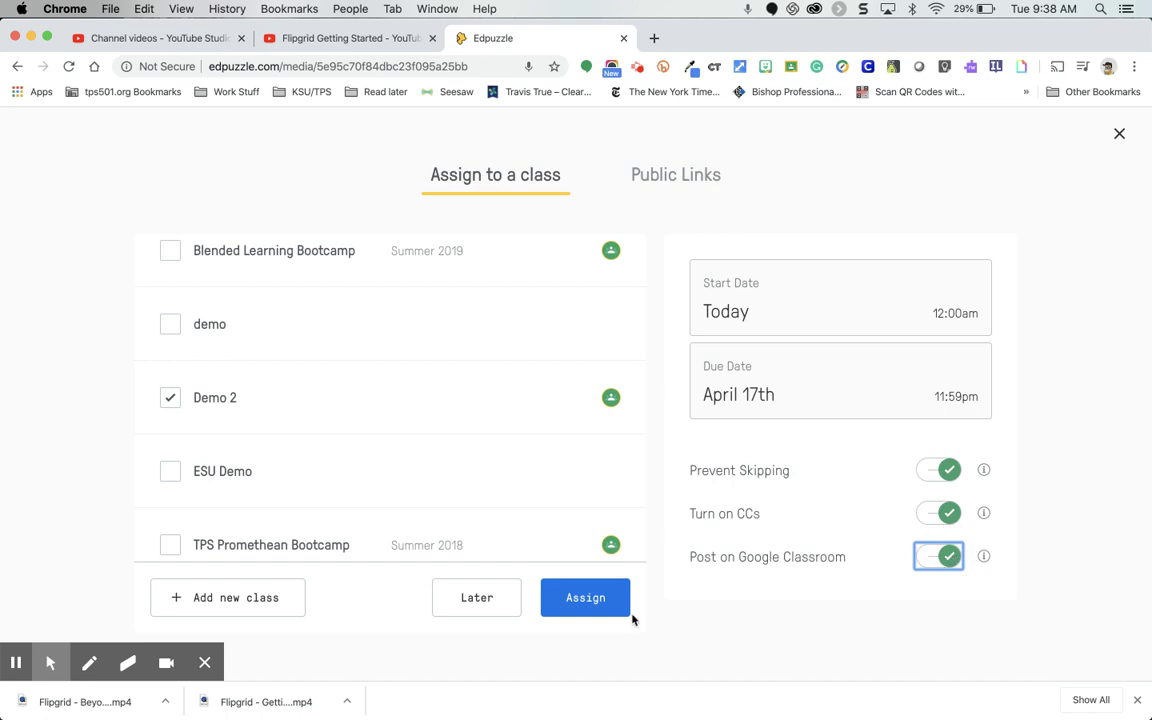
pyautogui.click(590, 600)
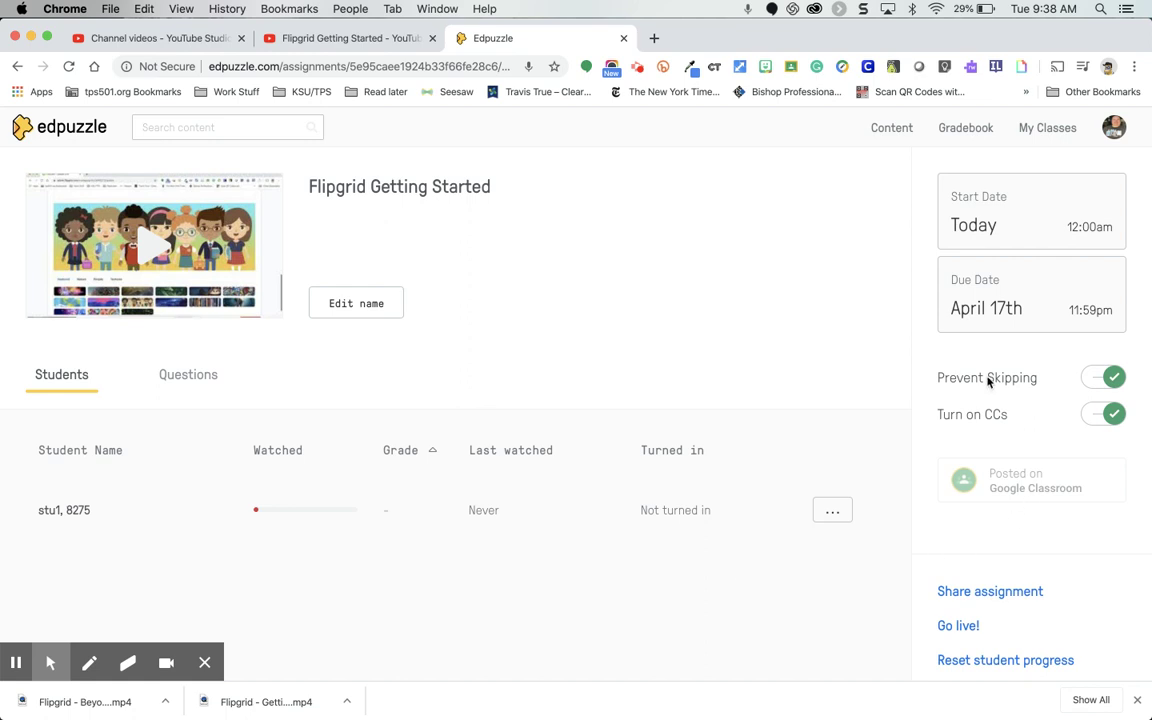
# Review the new assignment's settings, the listed student's watch progress, and the actions available for that student
pyautogui.scroll(-3, 990, 424)
pyautogui.scroll(3, 990, 424)
pyautogui.scroll(-1, 990, 424)
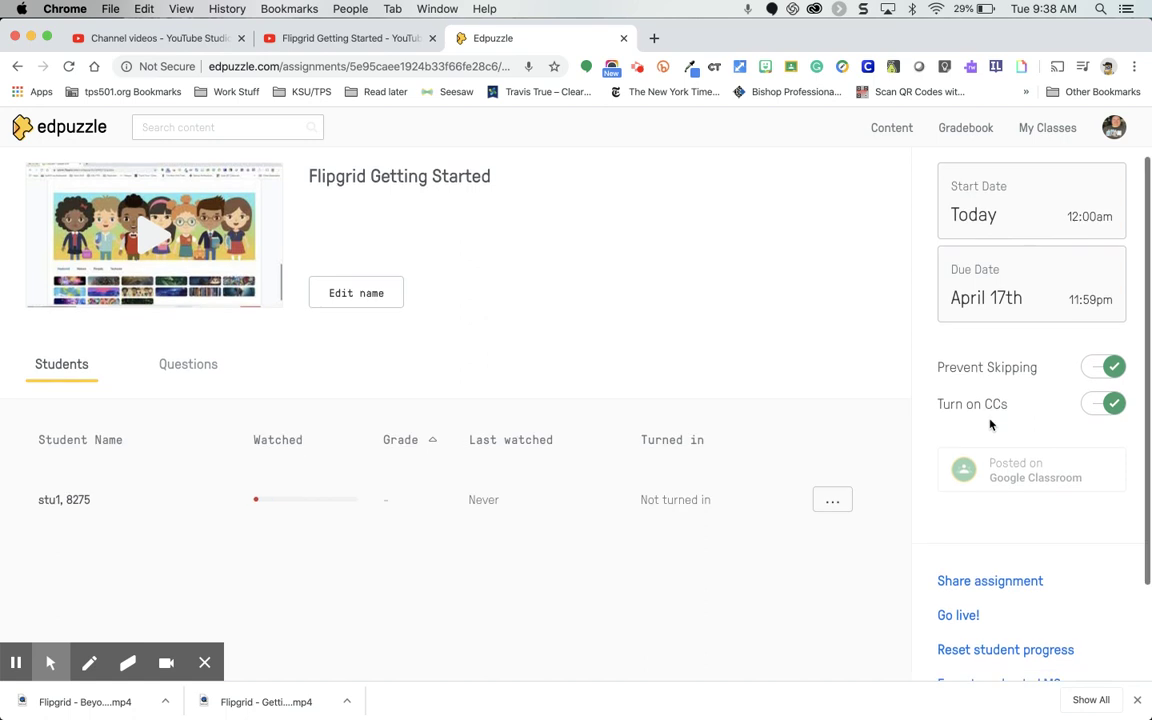
pyautogui.moveTo(253, 497)
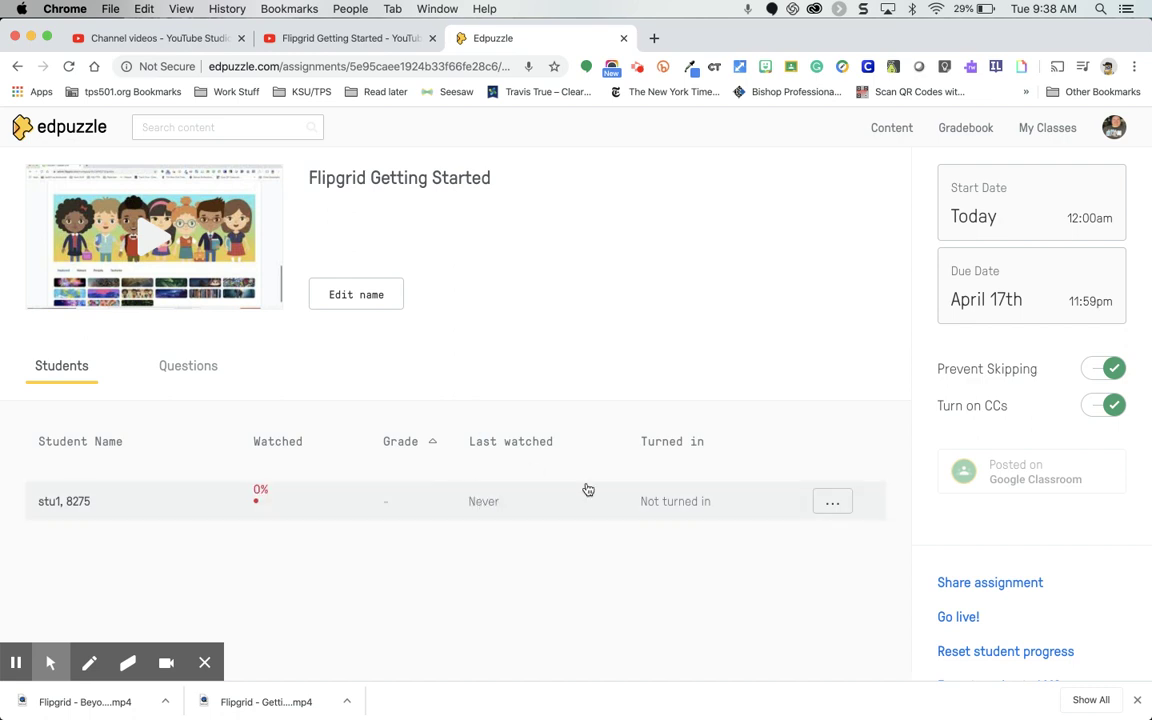
pyautogui.click(837, 503)
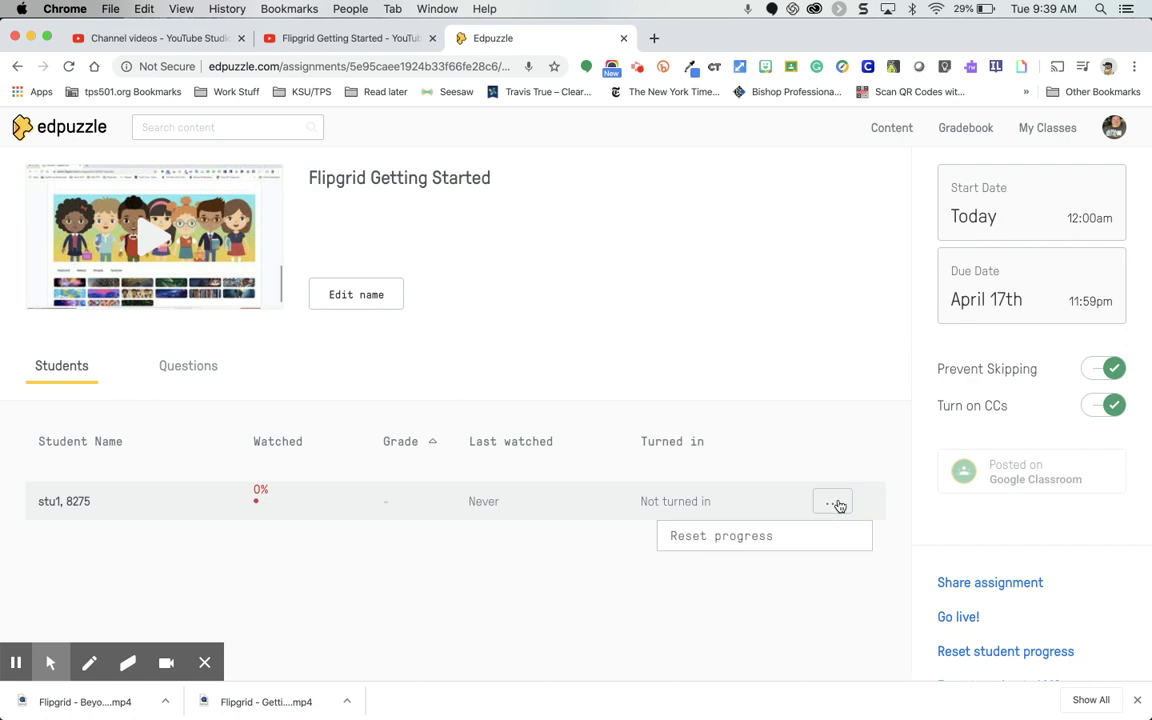
pyautogui.click(902, 516)
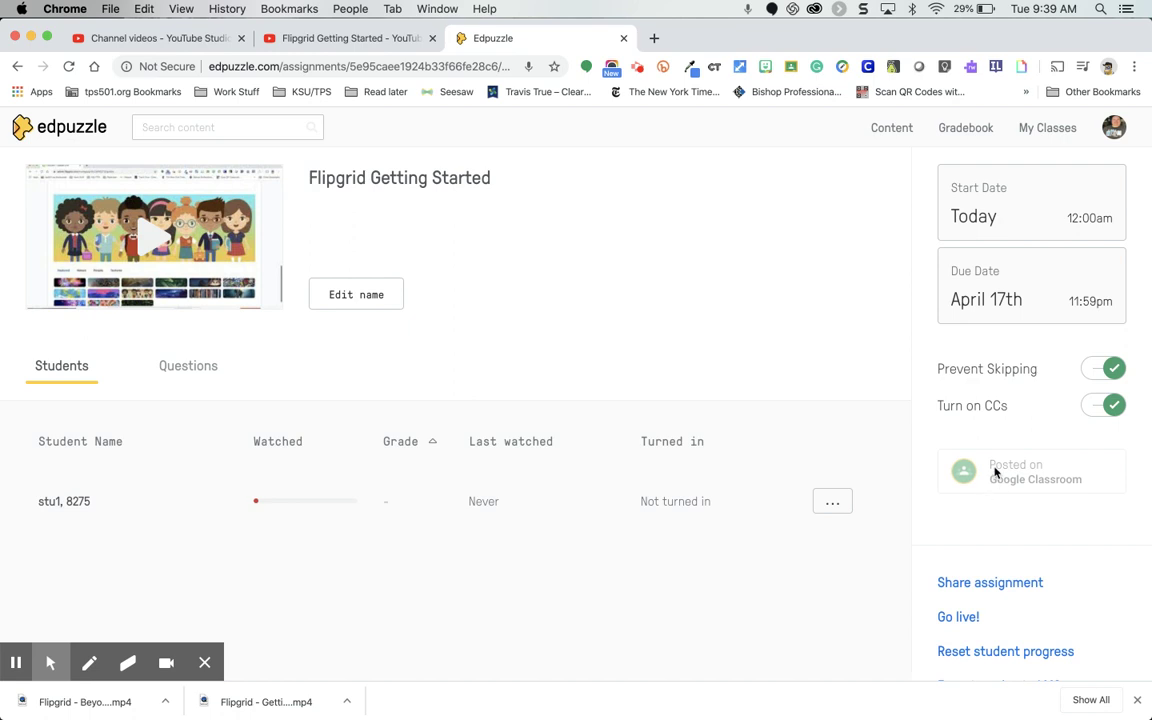
# View the assignment's sharing link and embed code, close them, and open the Go live! option
pyautogui.scroll(-3, 1005, 575)
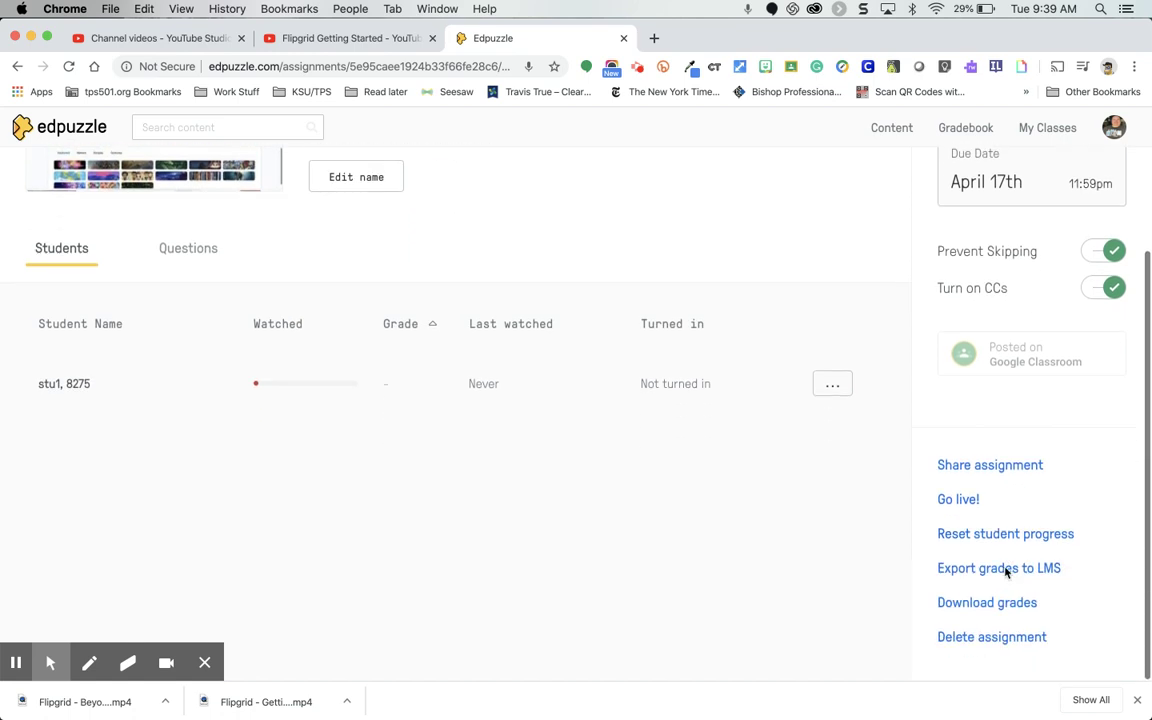
pyautogui.click(1005, 472)
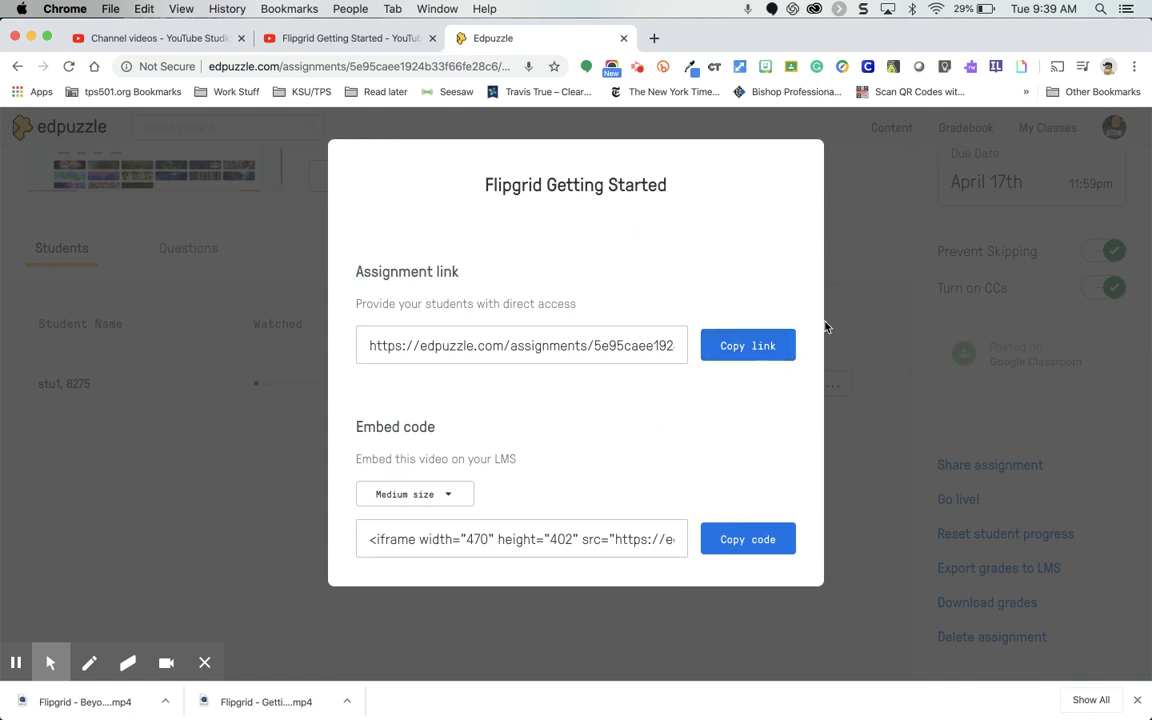
pyautogui.click(868, 366)
pyautogui.click(958, 499)
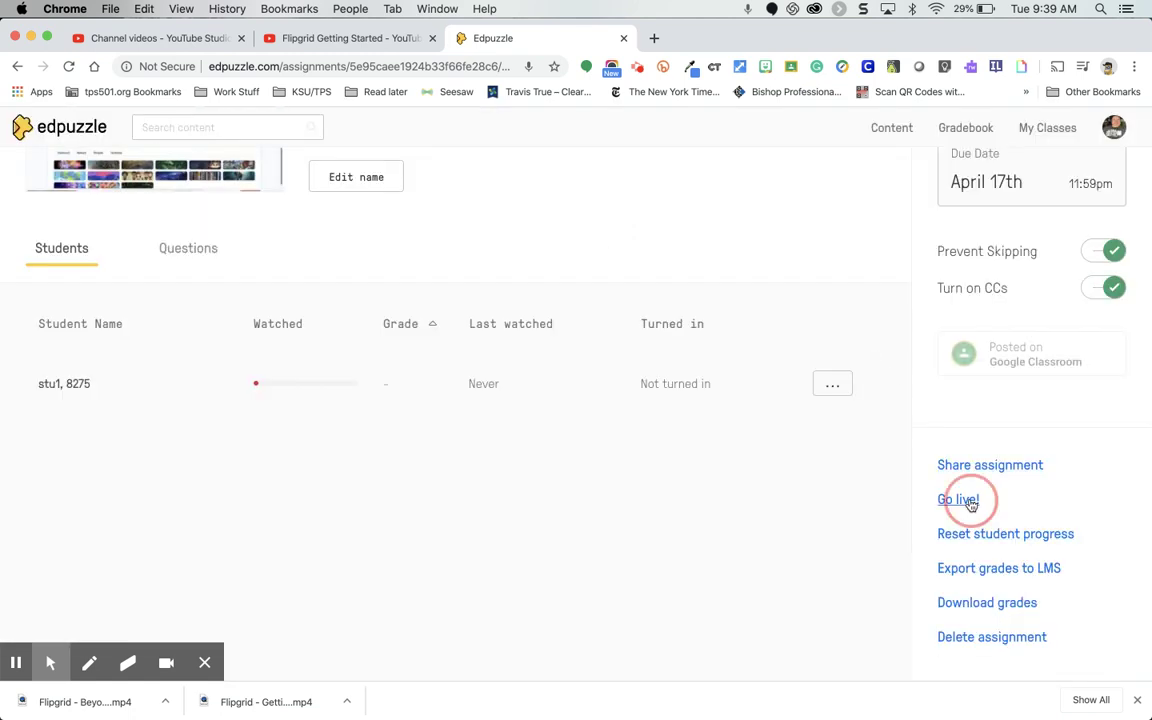
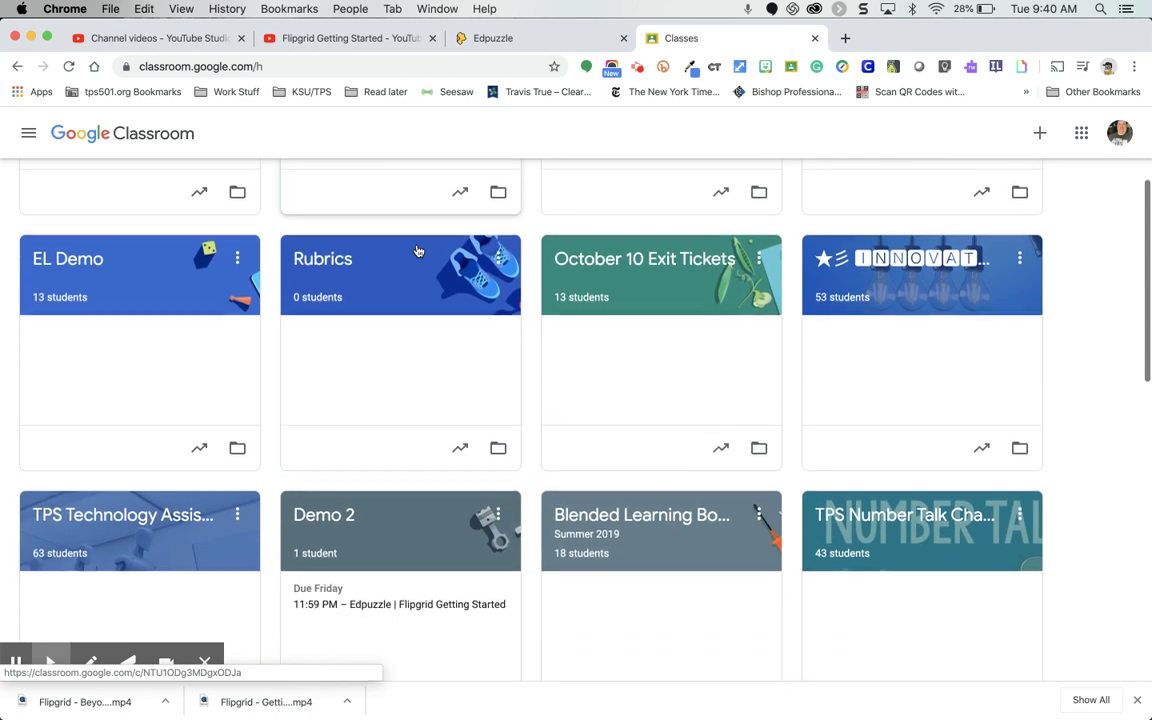
# In Google Classroom, open Demo 2's classwork and view the assigned student work for "Edpuzzle | Flipgrid Getting Started"
pyautogui.scroll(-4, 416, 249)
pyautogui.click(353, 341)
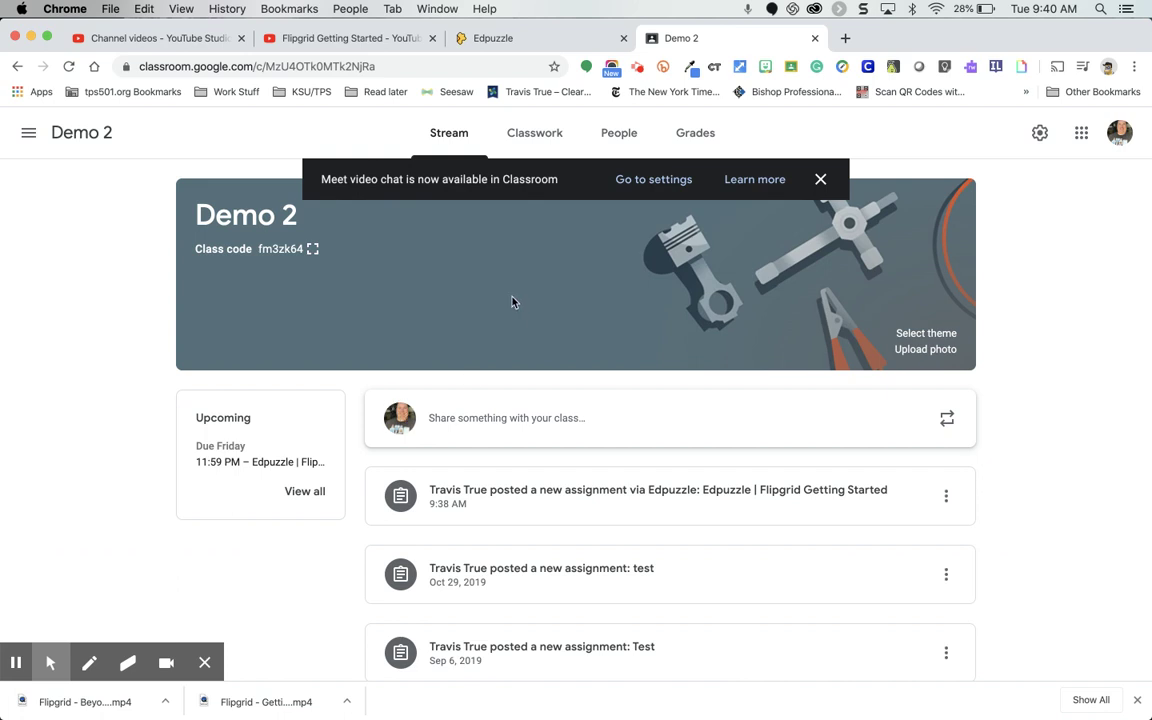
pyautogui.click(820, 180)
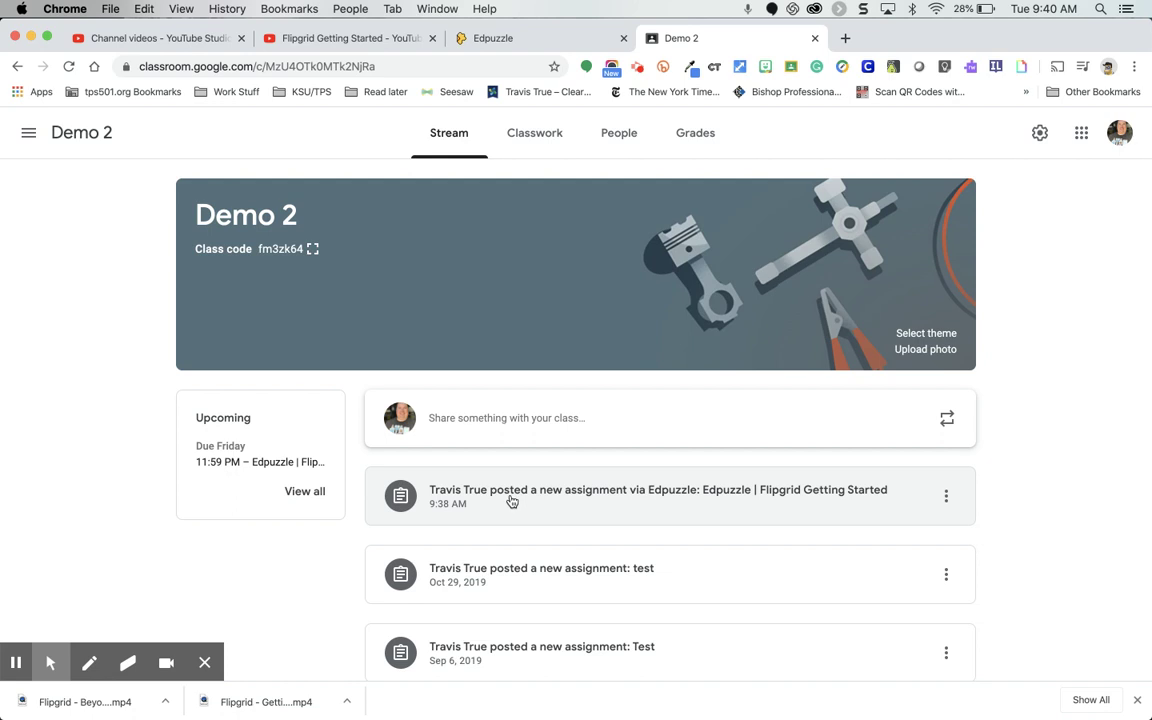
pyautogui.click(528, 140)
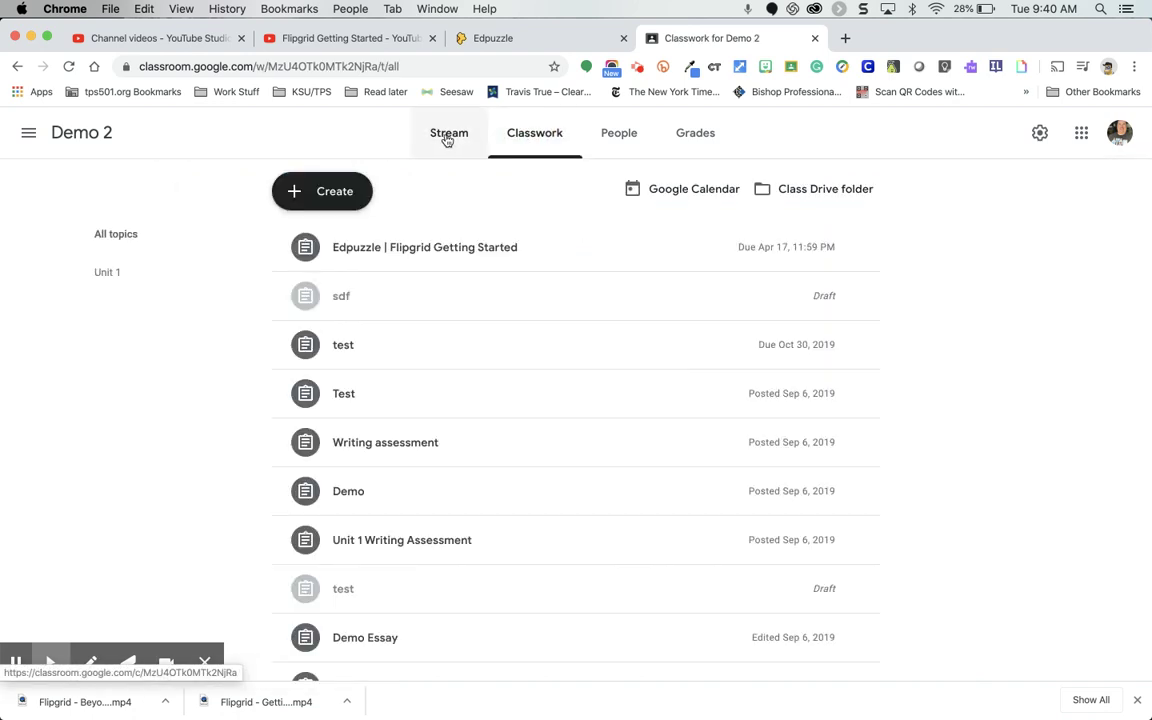
pyautogui.click(484, 251)
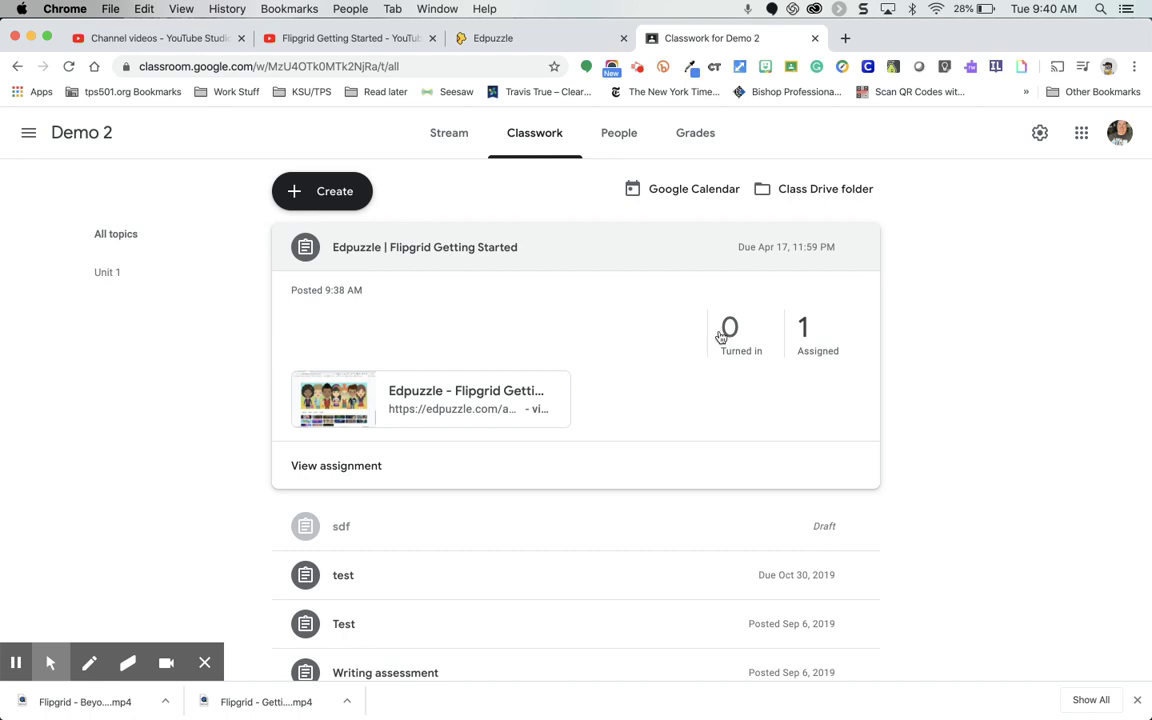
pyautogui.click(820, 350)
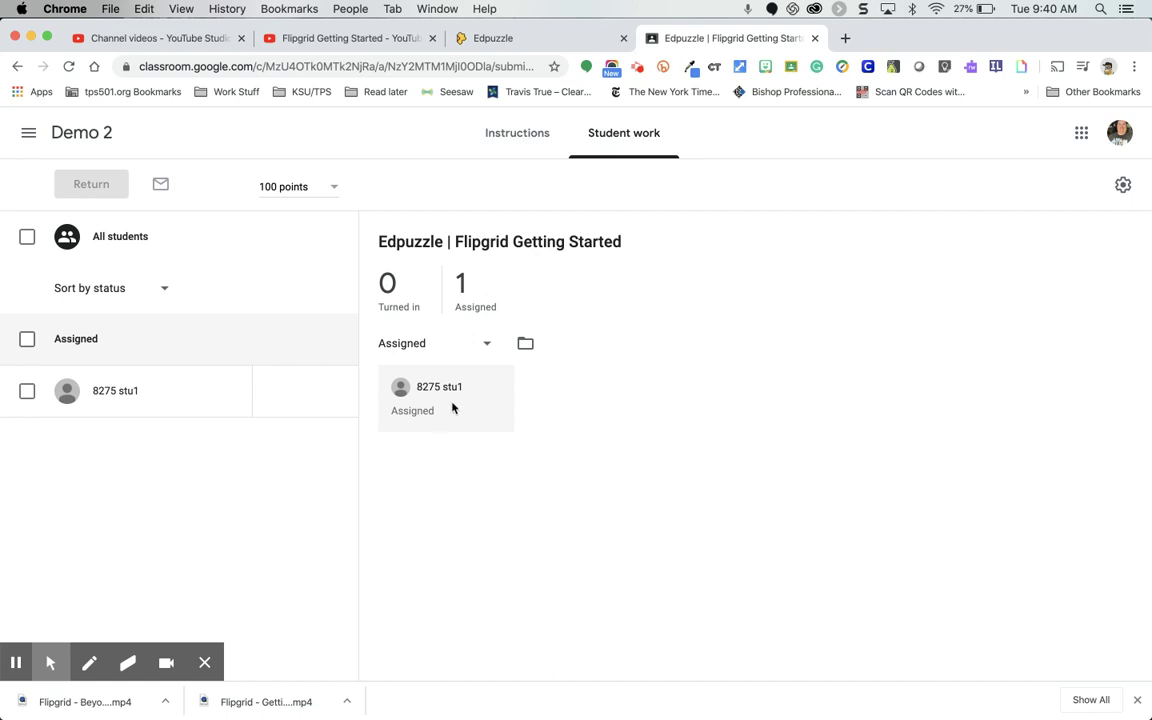
# Switch to the demo student's Chrome profile and go to classroom.google.com in it
pyautogui.click(1134, 66)
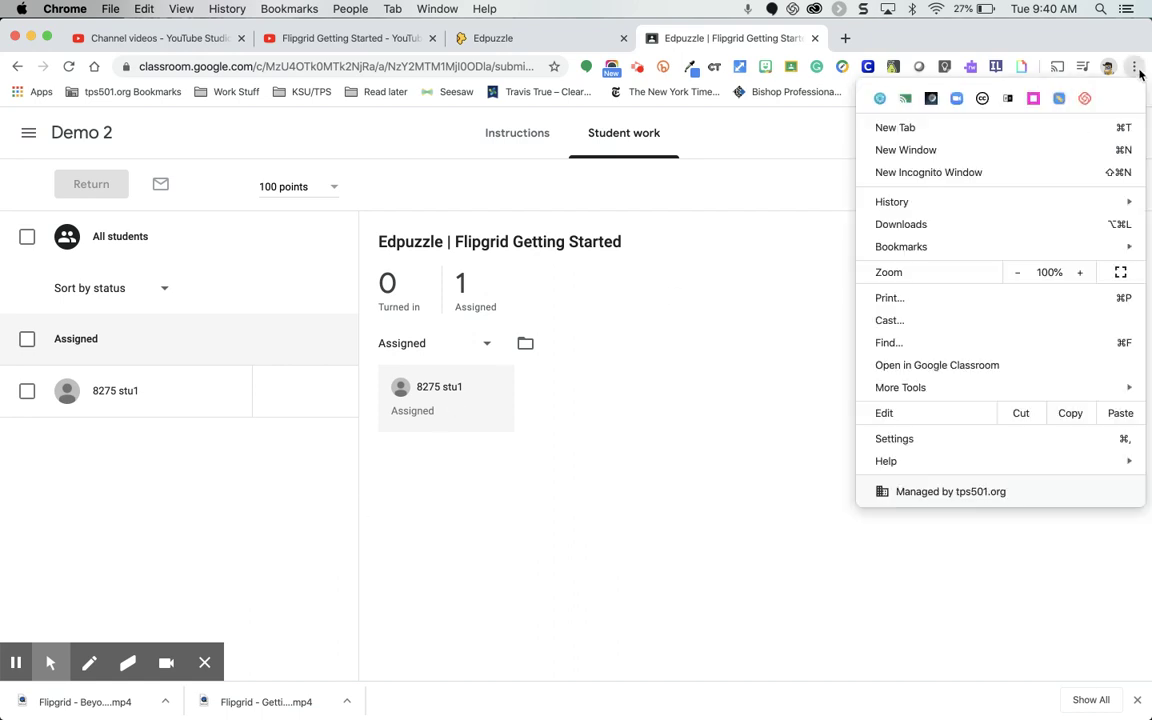
pyautogui.click(1108, 66)
pyautogui.click(1108, 66)
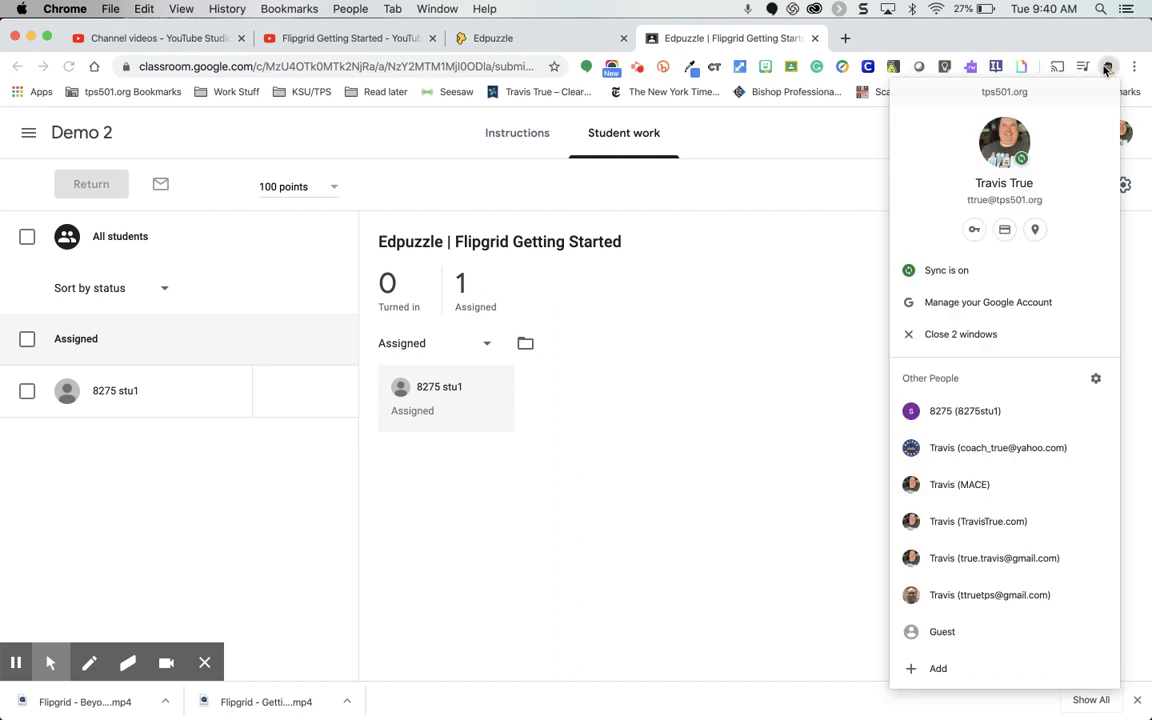
pyautogui.click(1016, 411)
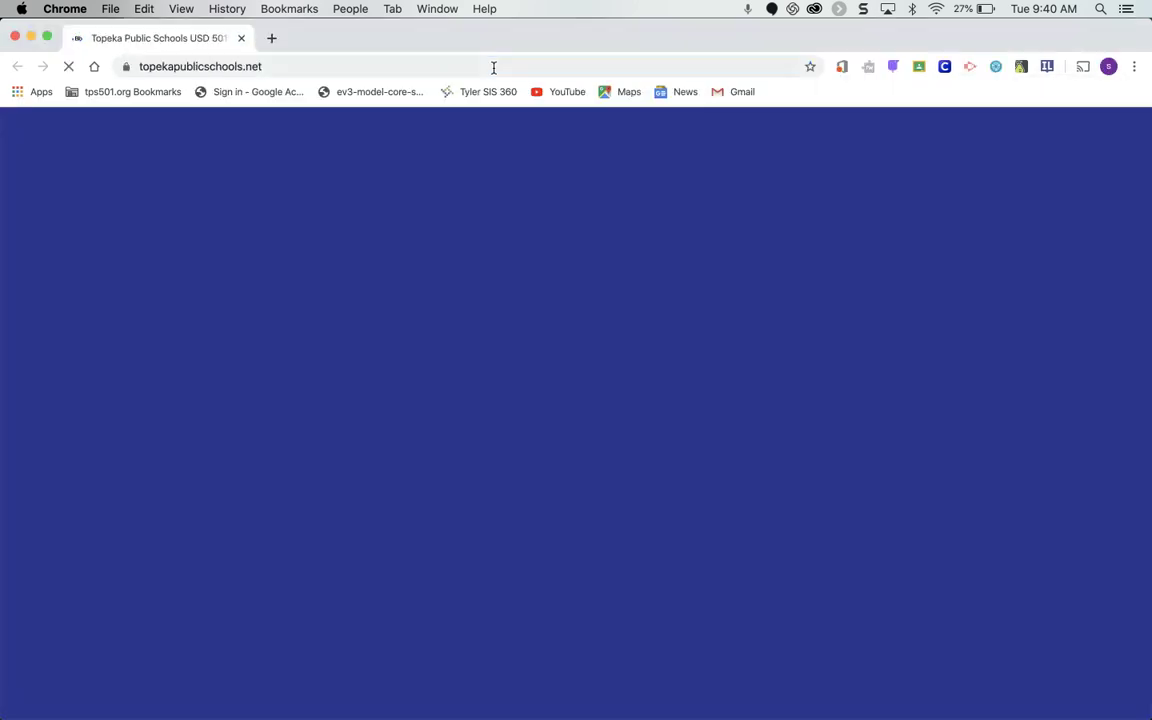
pyautogui.click(493, 67)
pyautogui.write('cl')
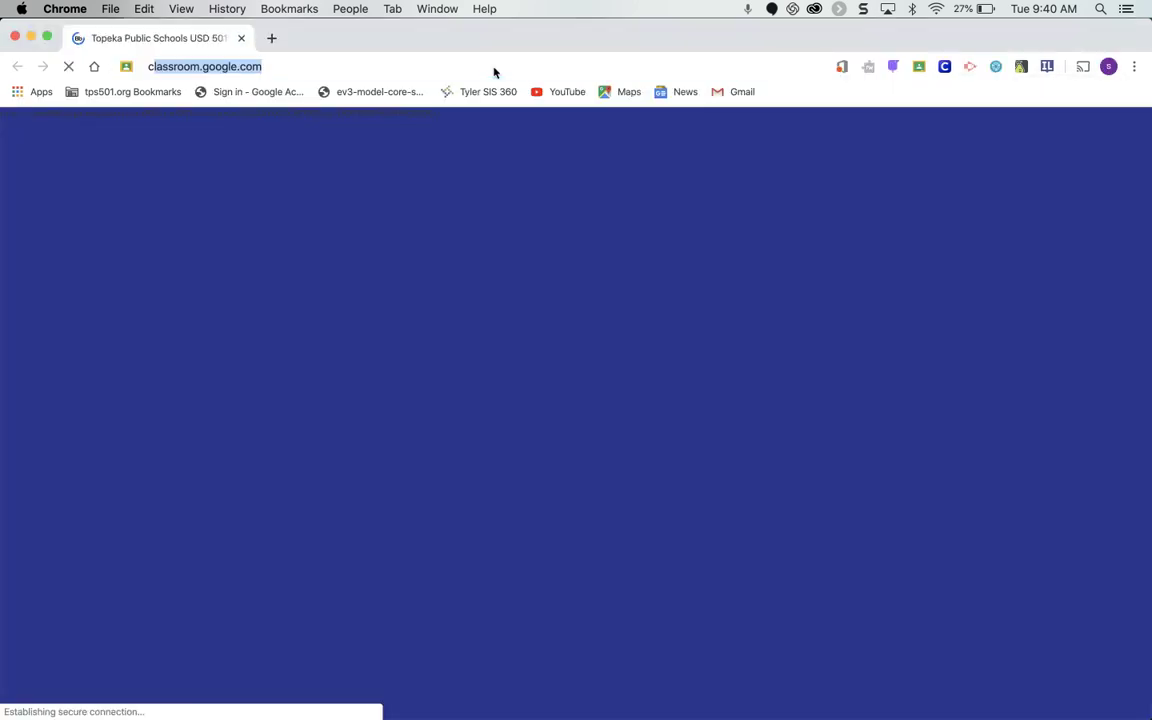
pyautogui.press('Return')
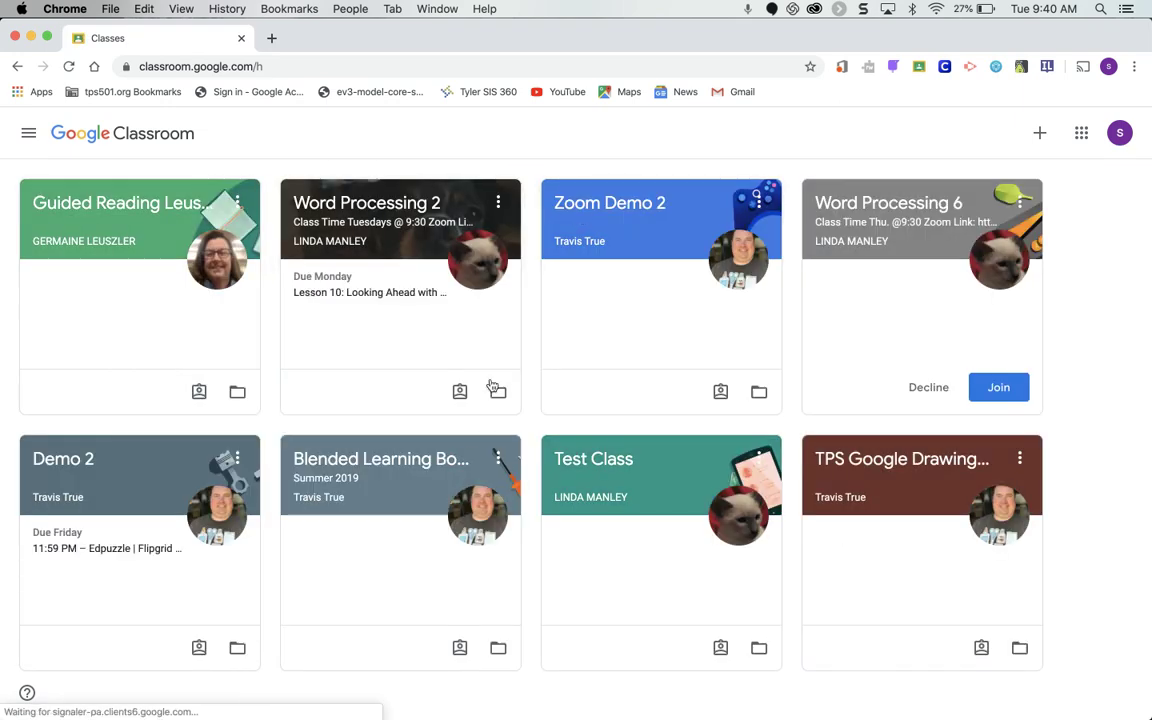
# As the student, open the "Edpuzzle | Flipgrid Getting Started" link from Demo 2's classwork and start playing the video
pyautogui.click(77, 455)
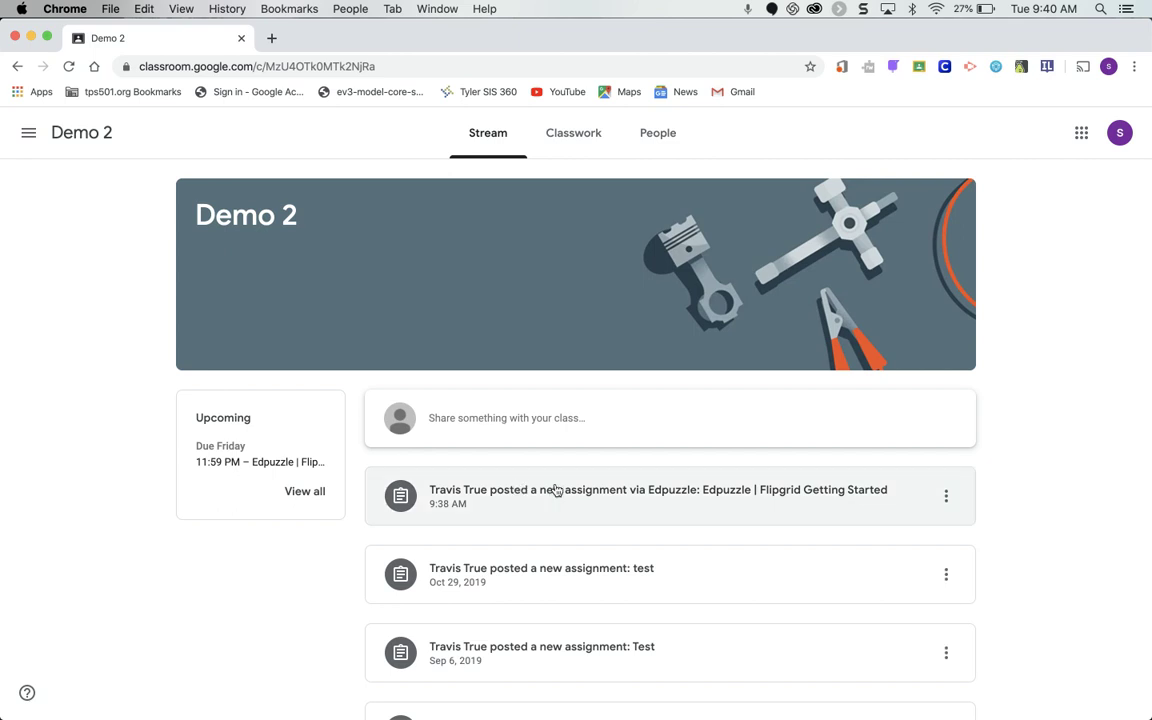
pyautogui.click(593, 141)
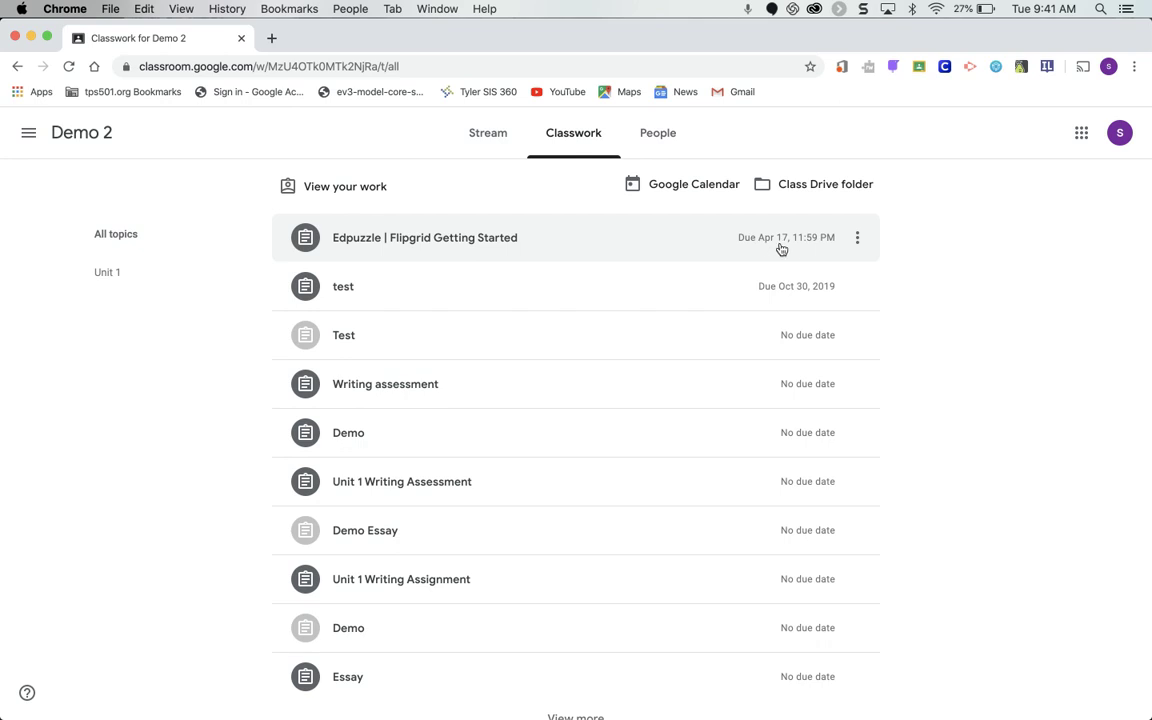
pyautogui.click(506, 245)
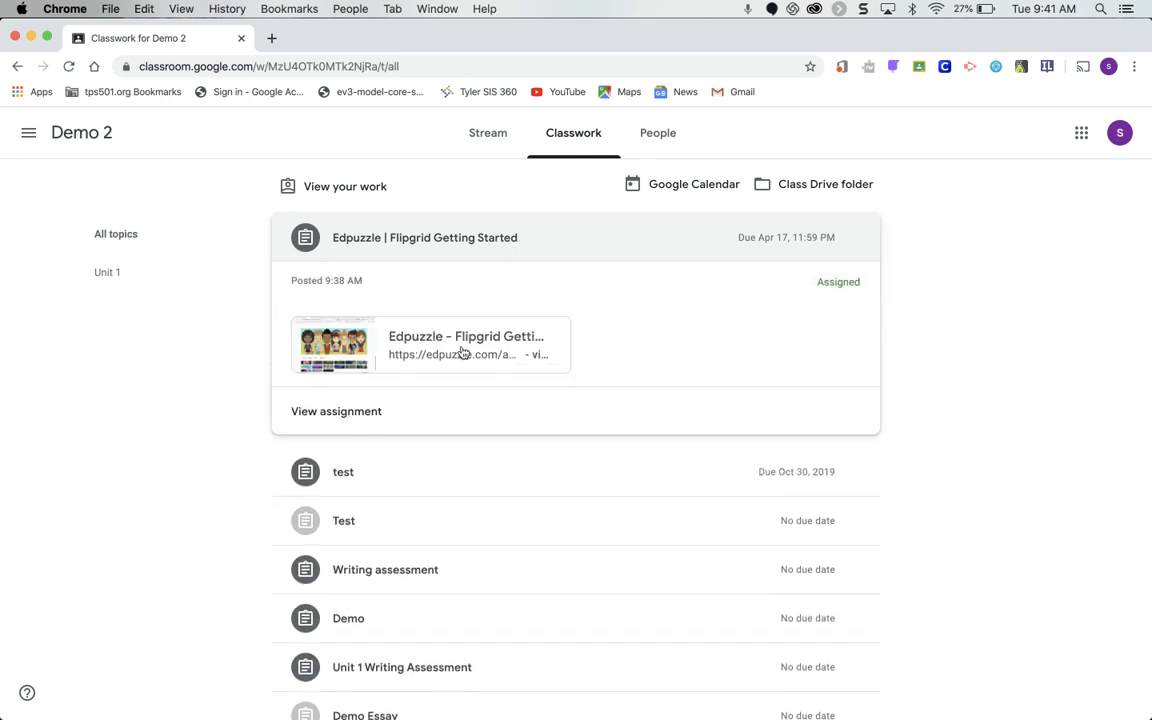
pyautogui.click(463, 352)
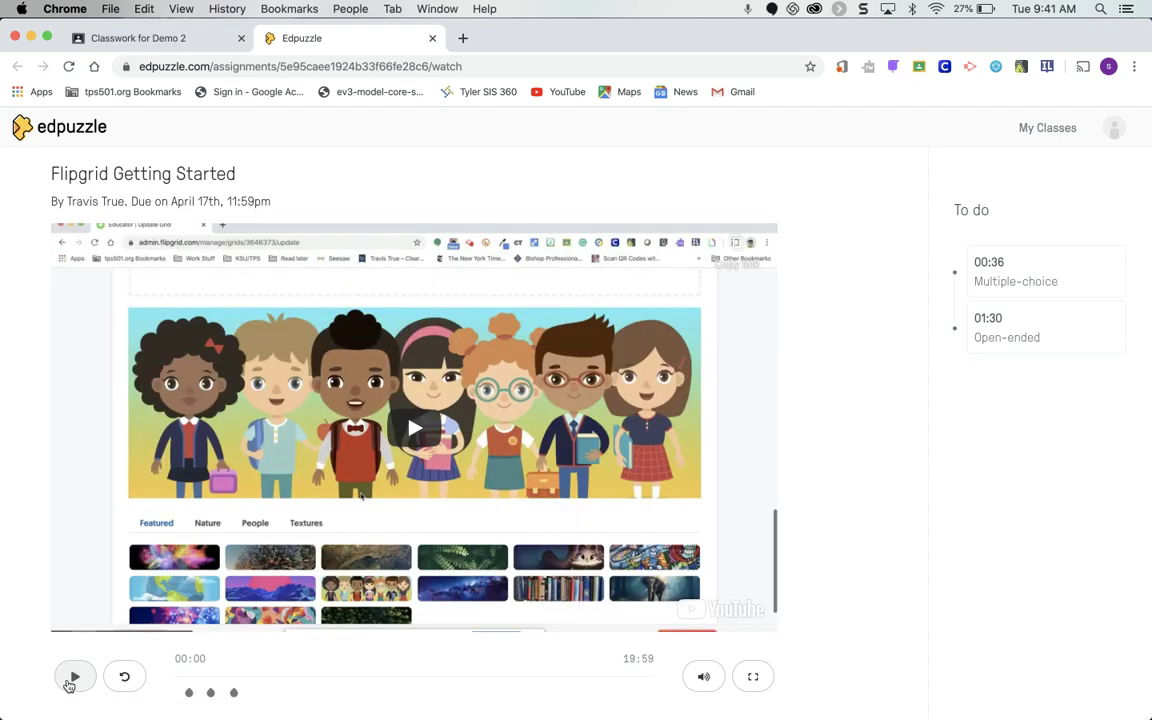
pyautogui.click(69, 682)
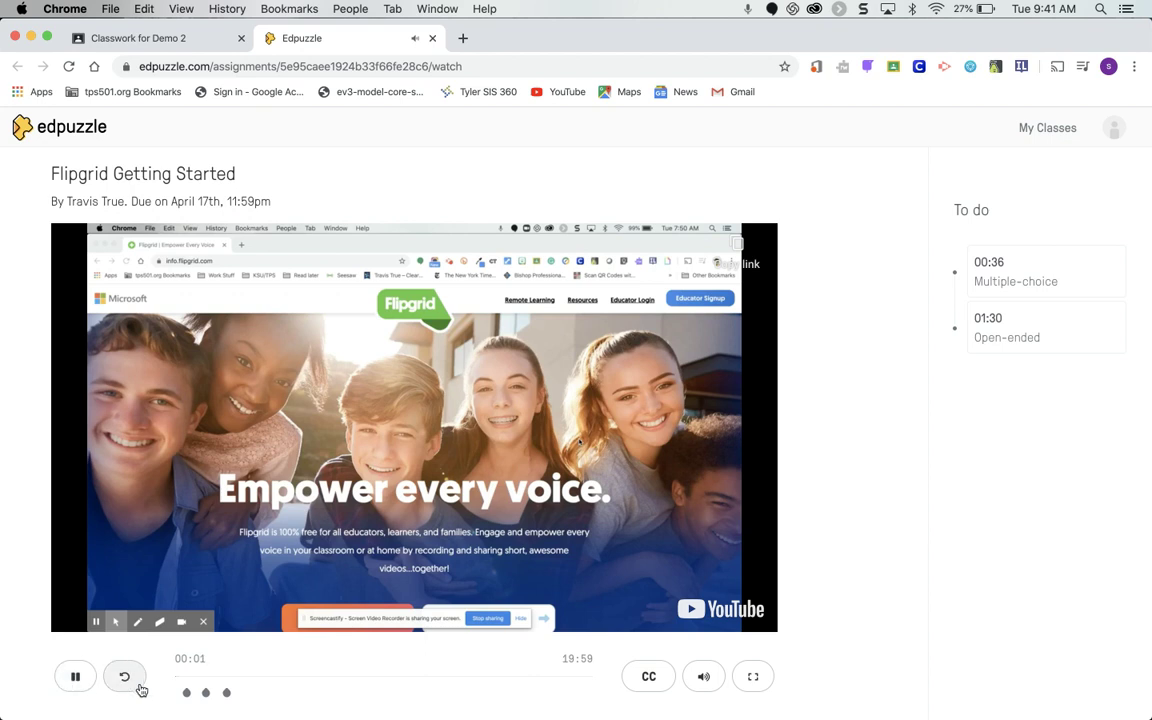
# Try to skip ahead in the student's video along its timeline and to the question markers
pyautogui.click(200, 680)
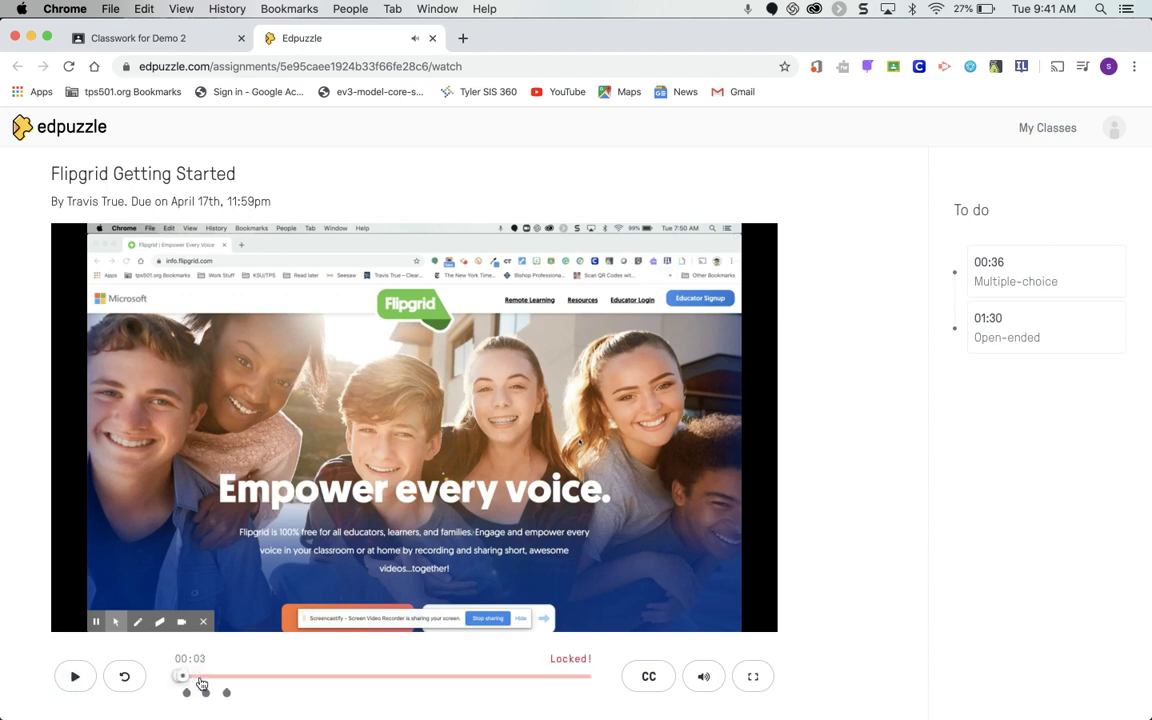
pyautogui.click(194, 680)
pyautogui.click(231, 680)
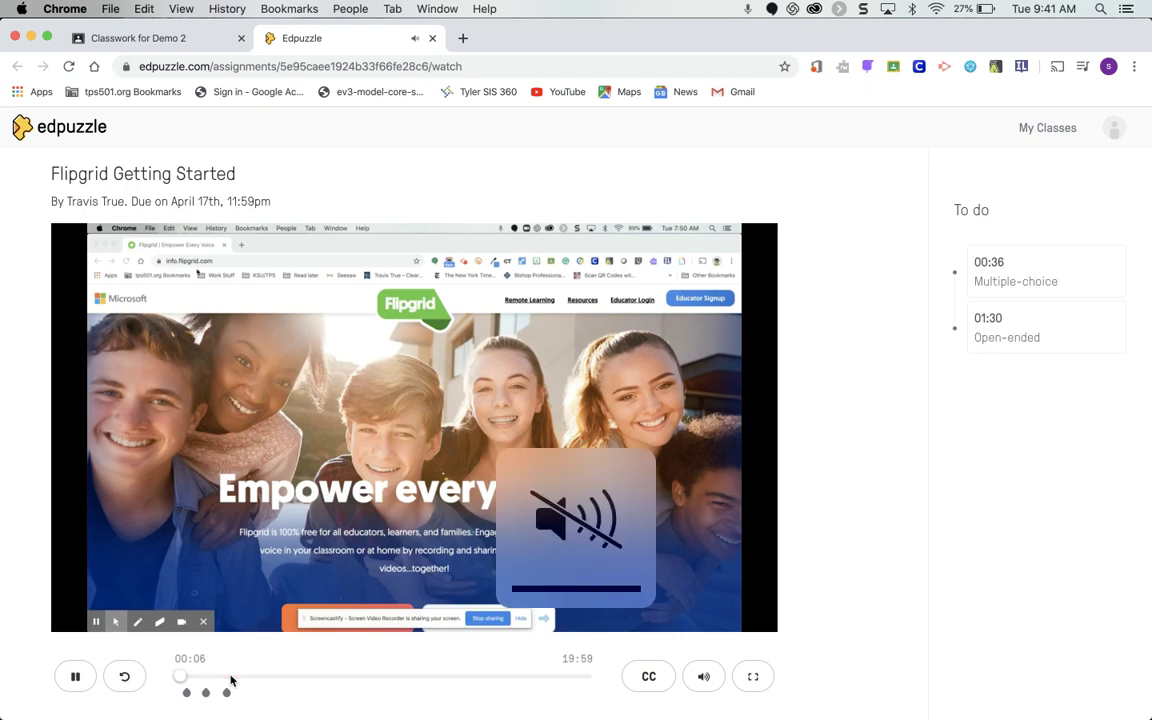
pyautogui.click(229, 680)
pyautogui.click(229, 679)
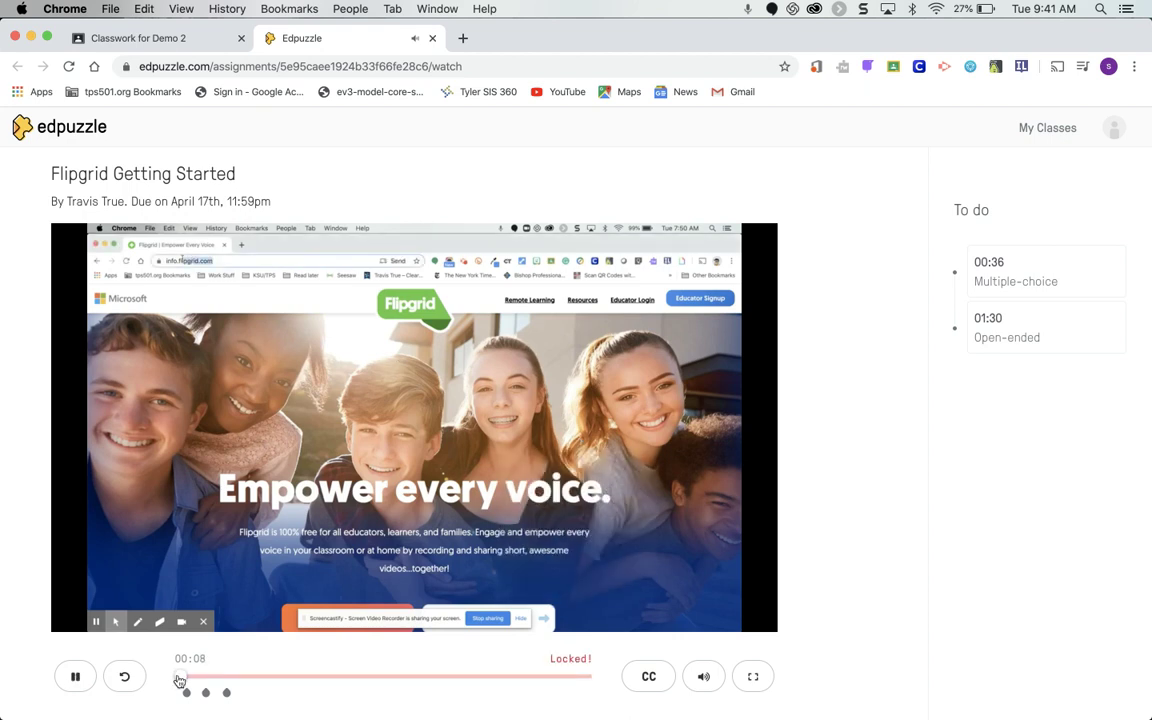
pyautogui.click(228, 678)
pyautogui.click(230, 681)
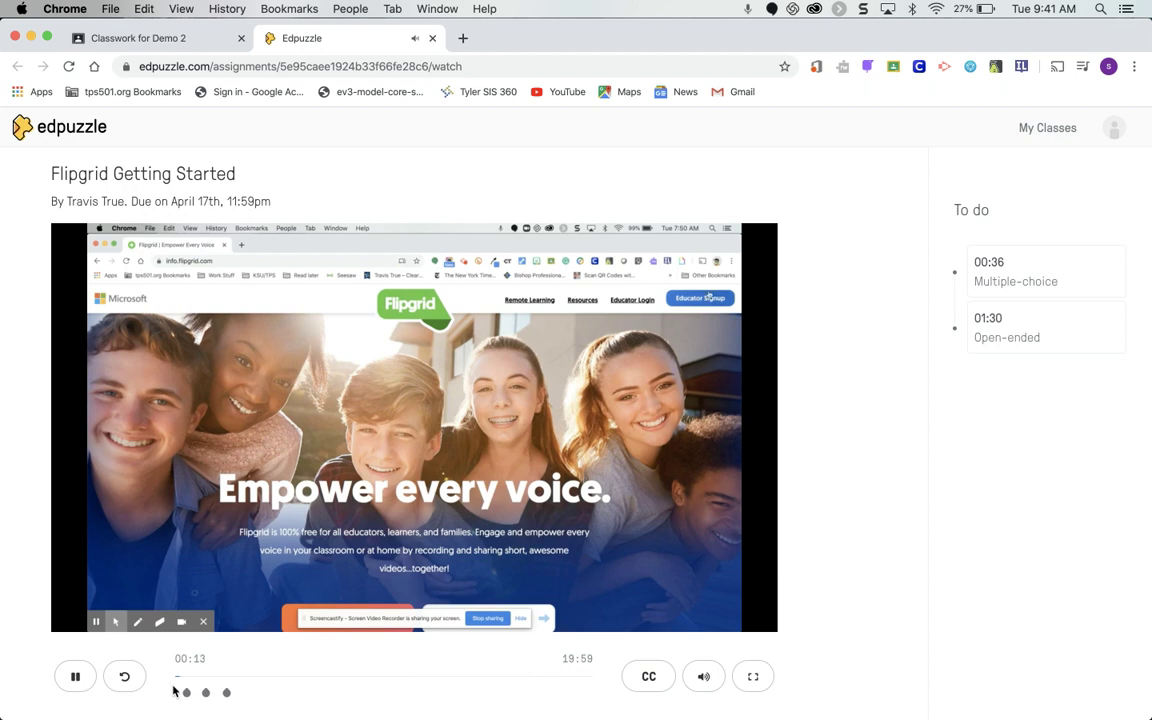
pyautogui.click(187, 693)
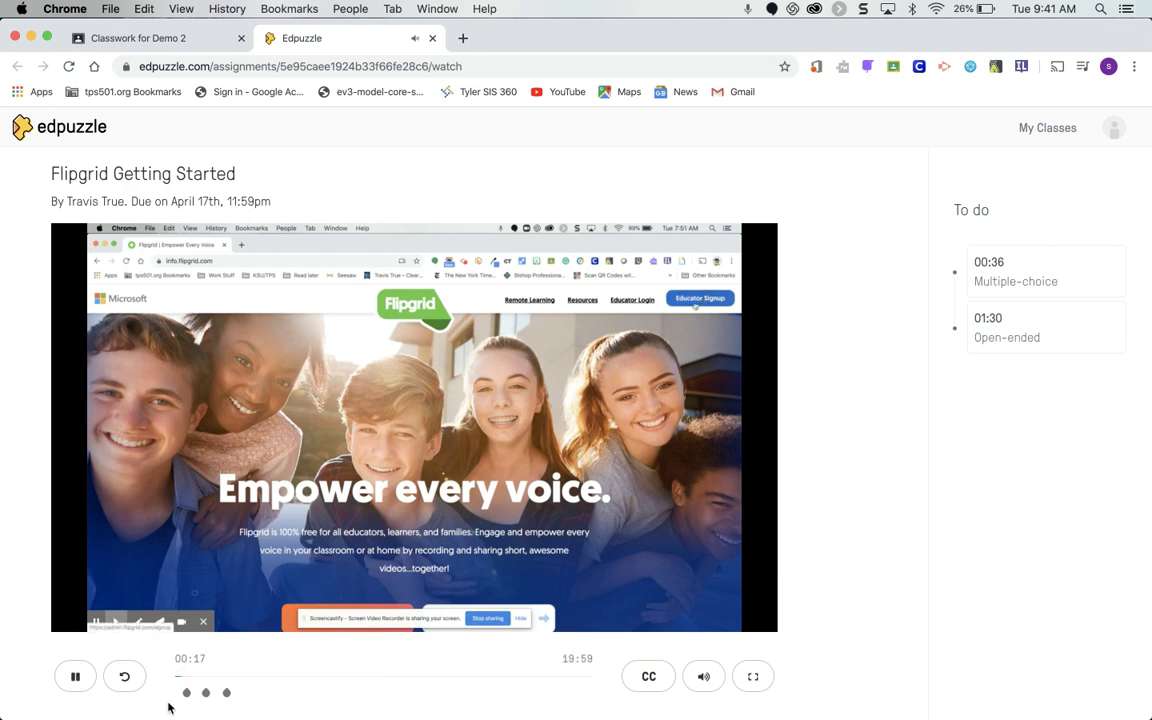
pyautogui.click(187, 692)
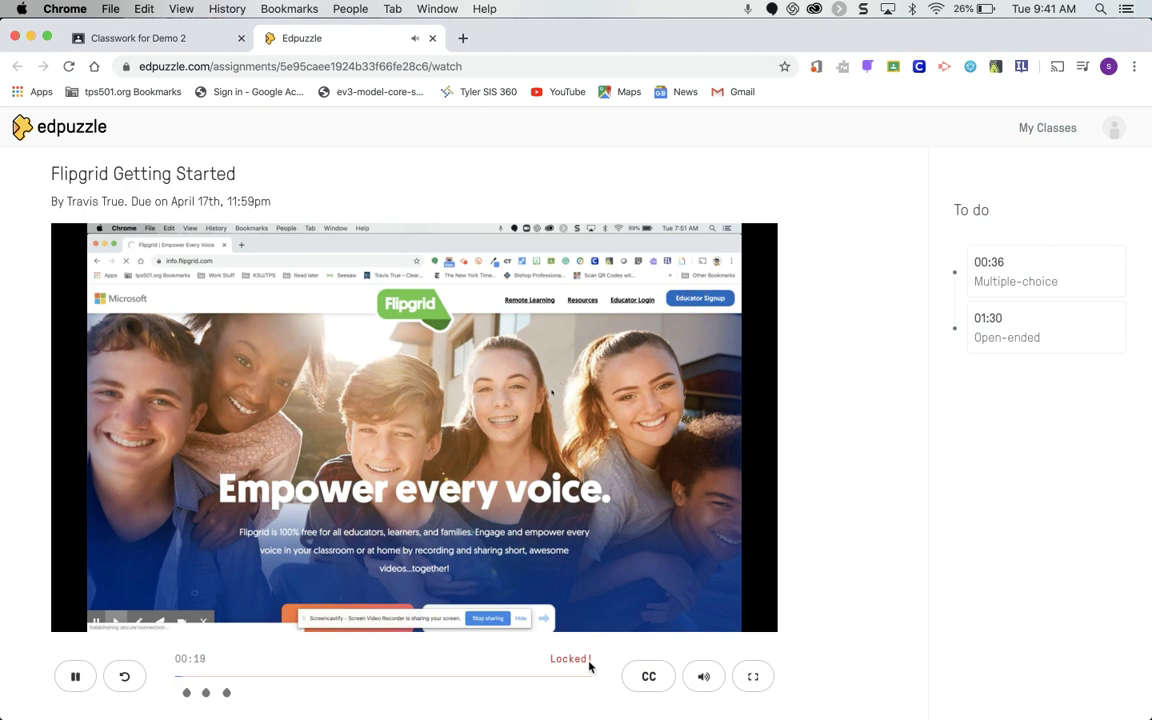
# Turn on the English closed captions for the playing video and set them back to No CC
pyautogui.click(645, 680)
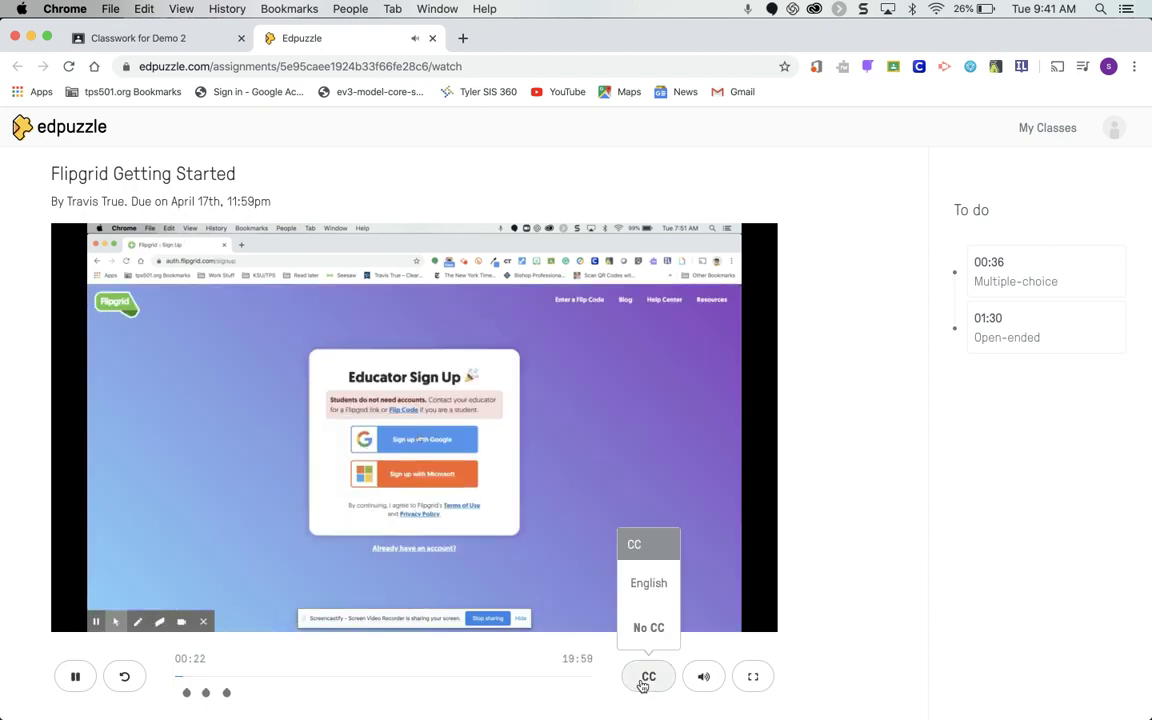
pyautogui.click(652, 588)
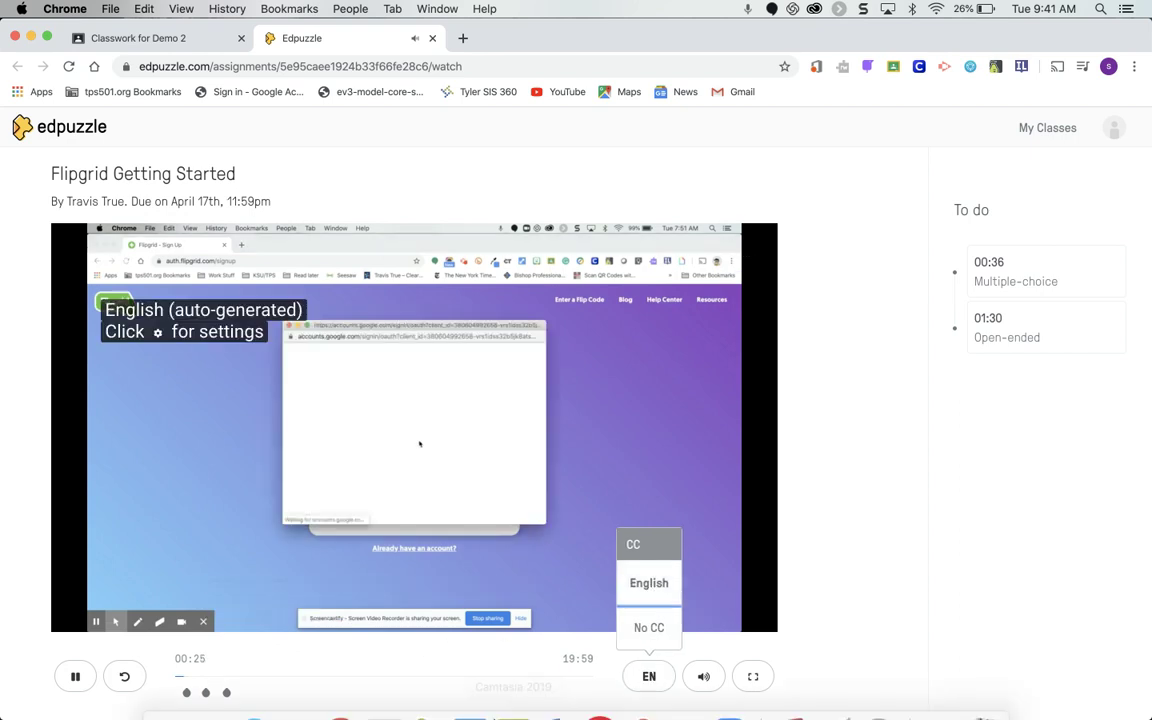
pyautogui.moveTo(500, 713)
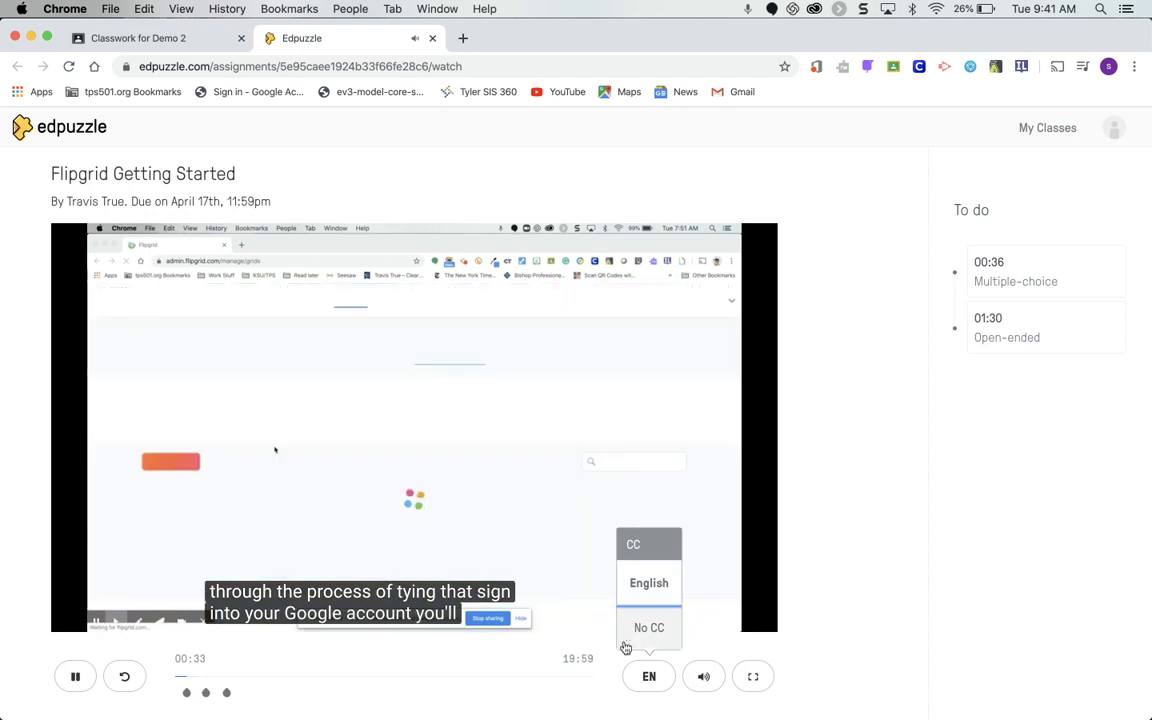
pyautogui.click(639, 630)
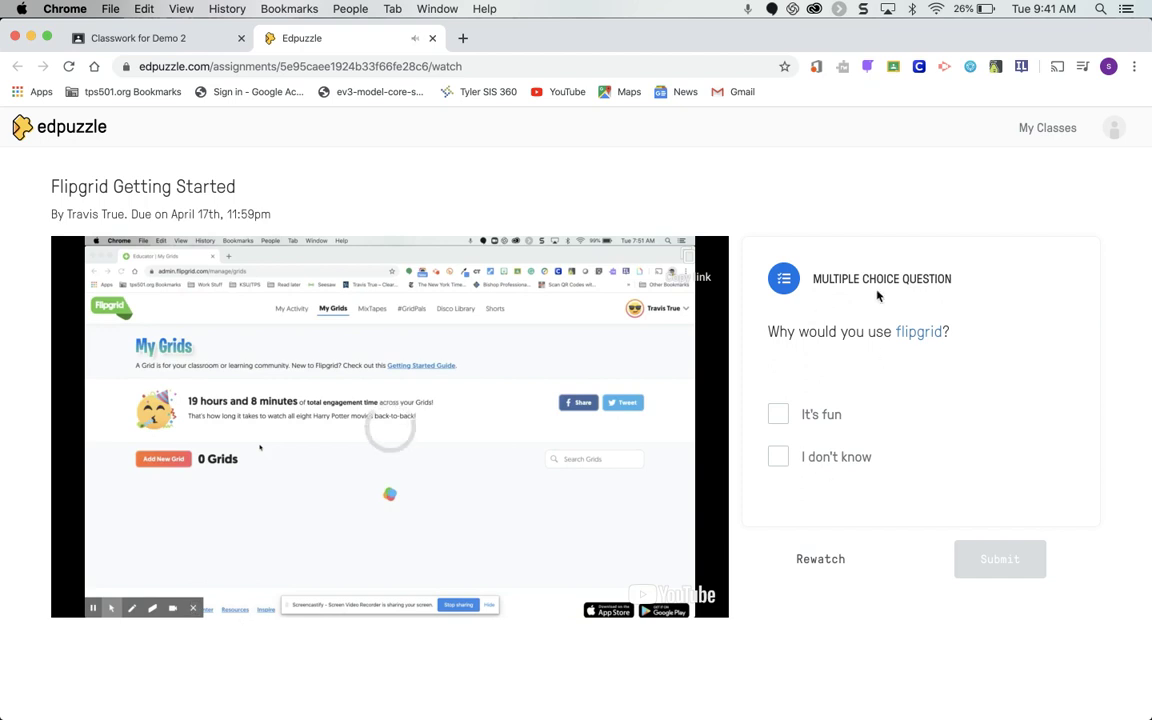
# Submit "I don't know" for the multiple-choice question "Why would you use flipgrid?", continue the video and pause it
pyautogui.click(777, 457)
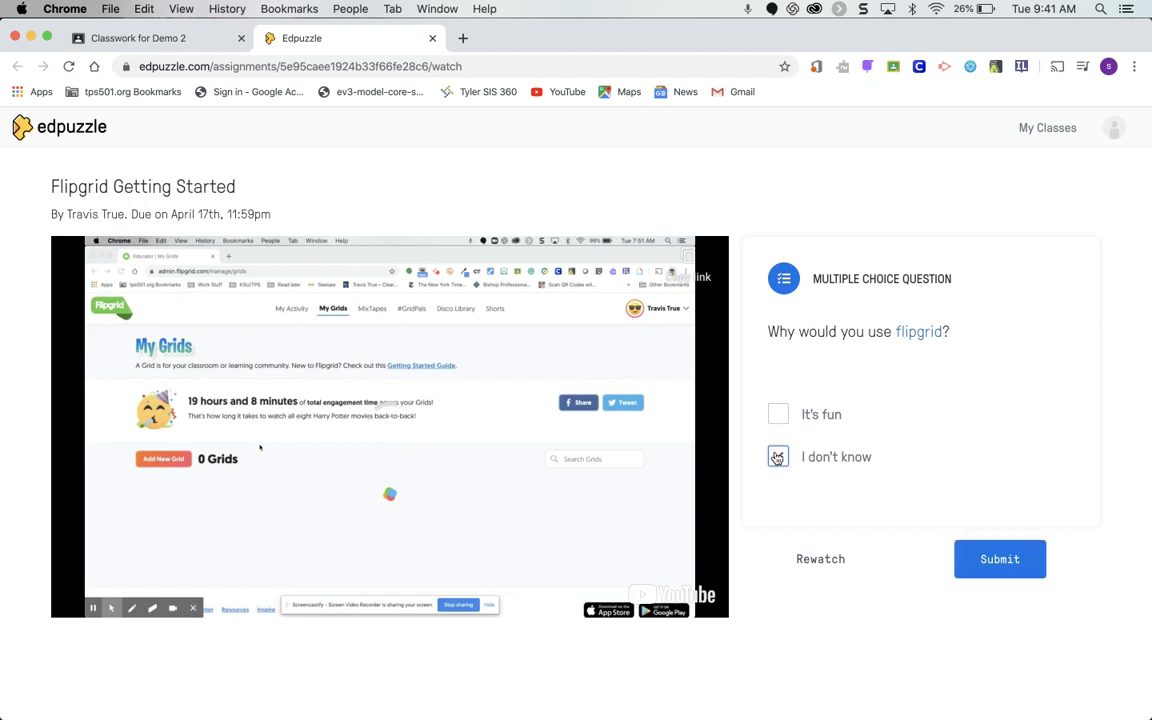
pyautogui.click(983, 574)
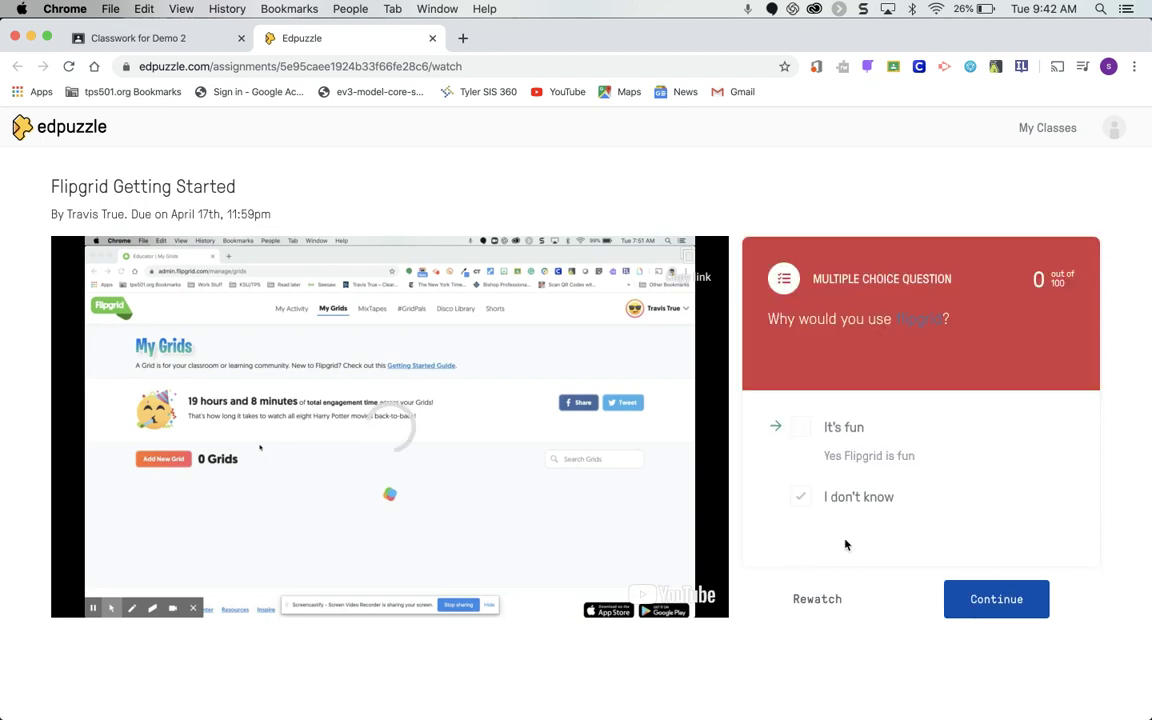
pyautogui.click(975, 602)
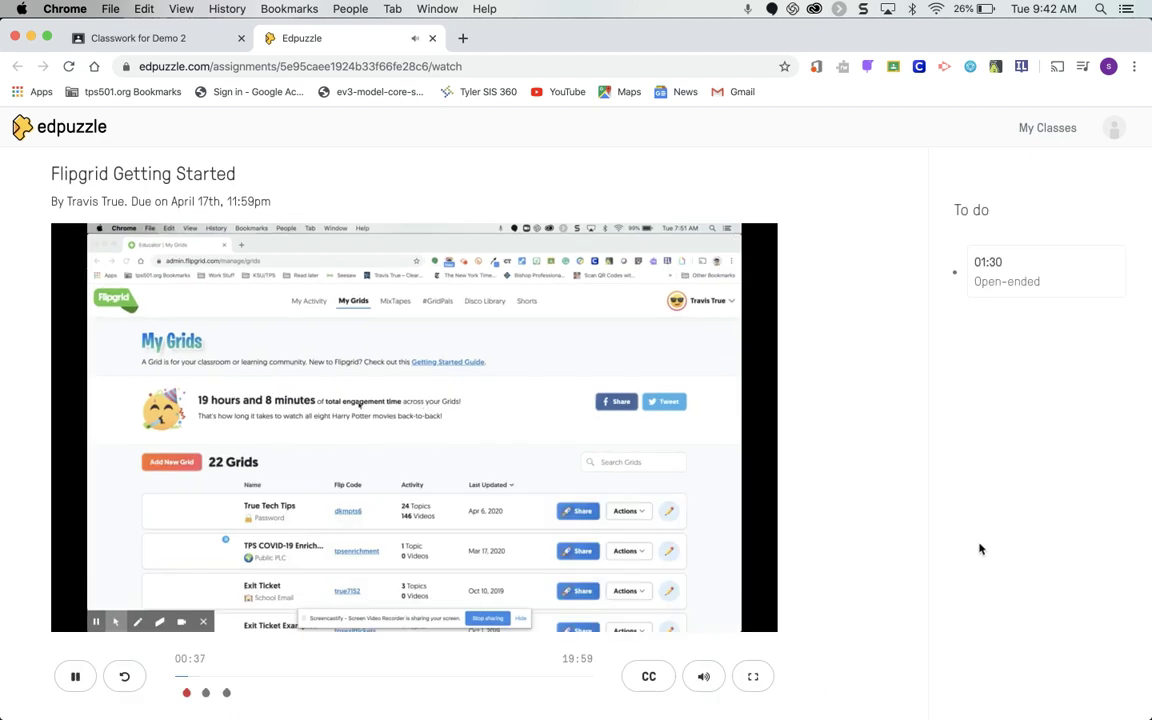
pyautogui.click(74, 679)
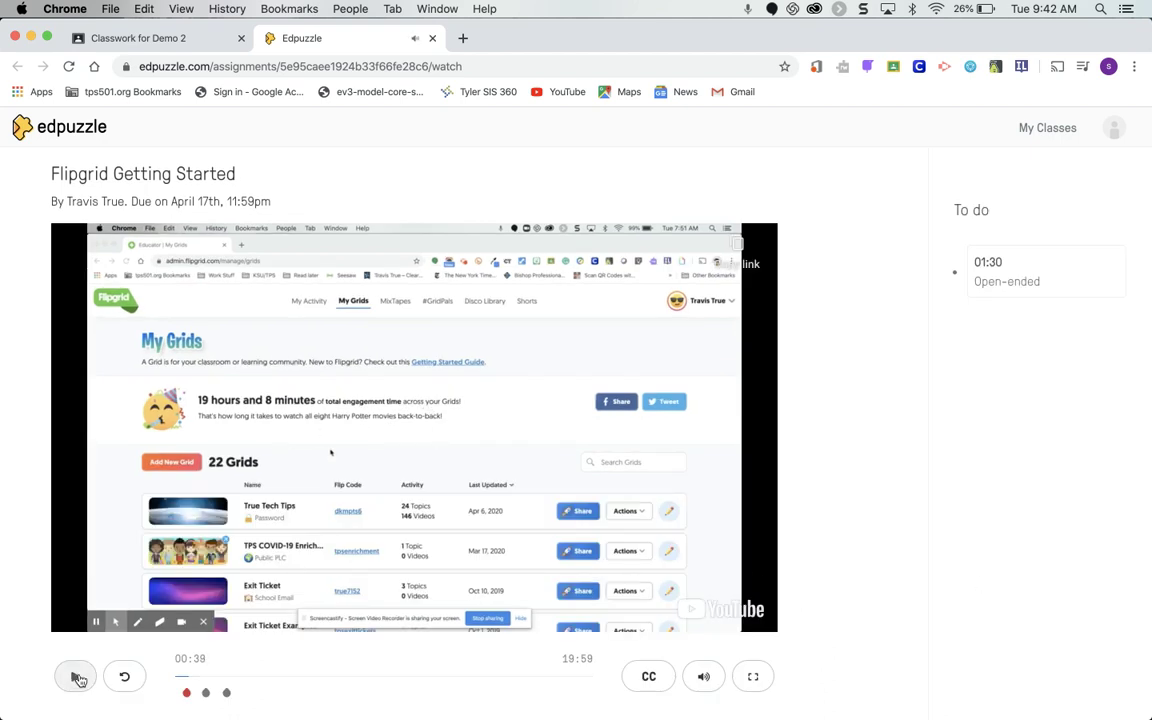
# Return to the teacher's window, reload the "Flipgrid Getting Started" assignment page and open the demo student's results
pyautogui.click(31, 37)
pyautogui.click(485, 39)
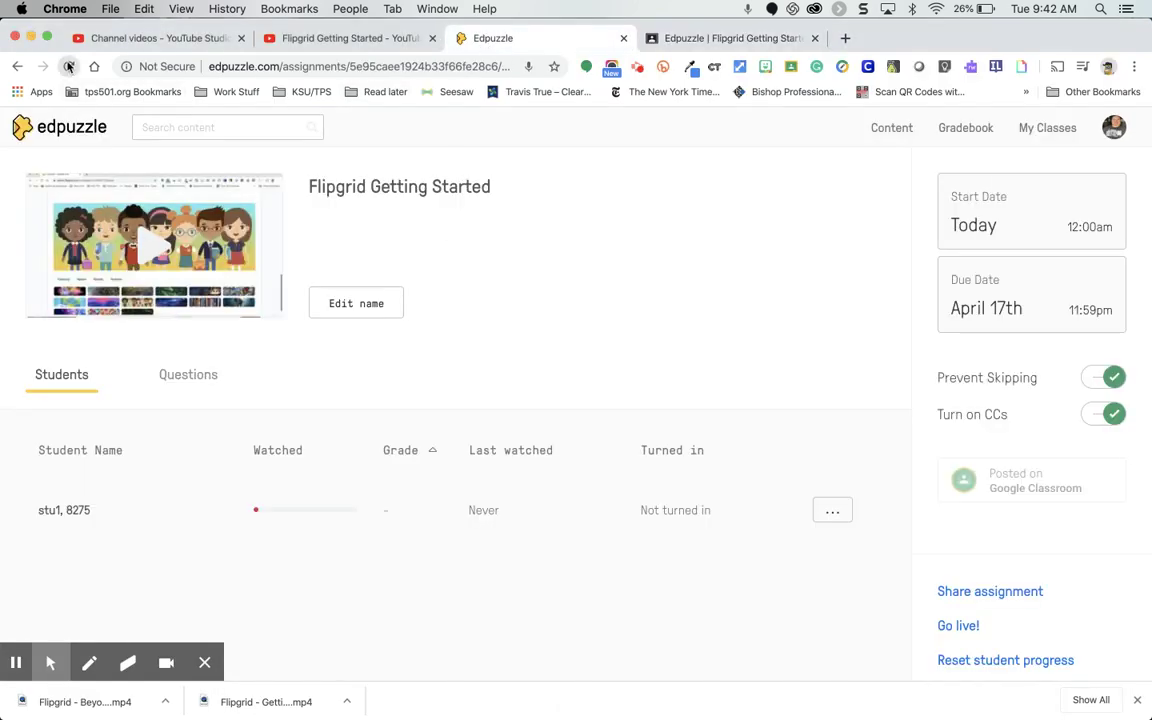
pyautogui.click(68, 66)
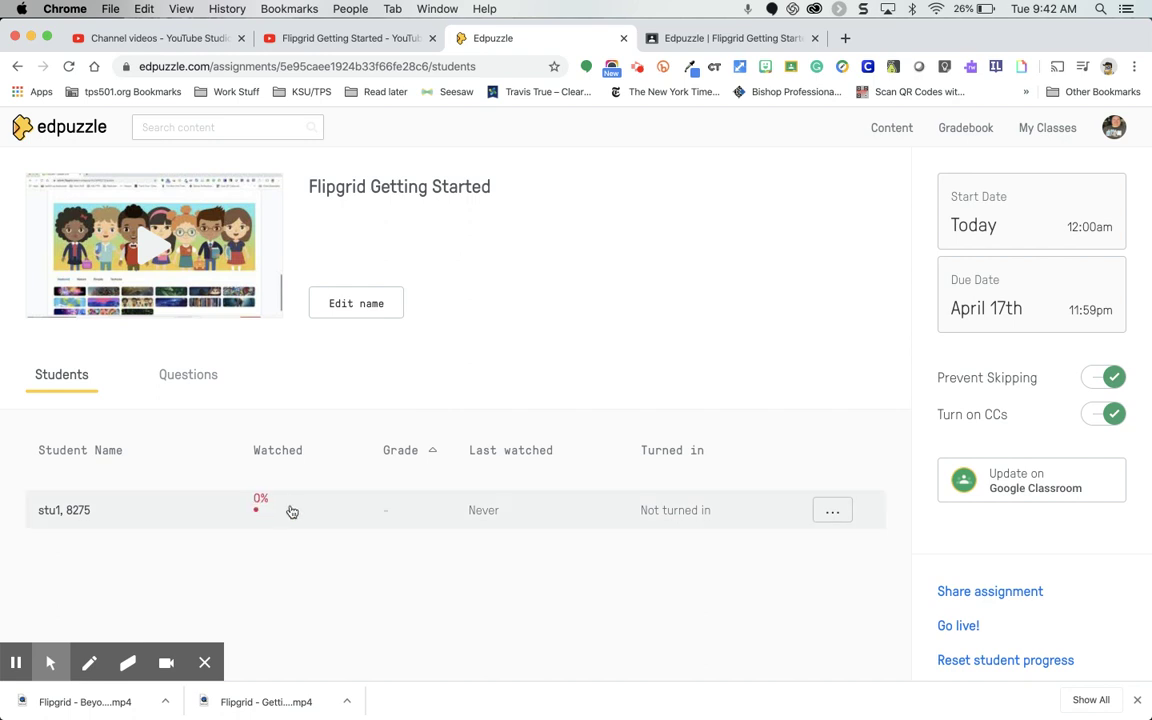
pyautogui.click(291, 512)
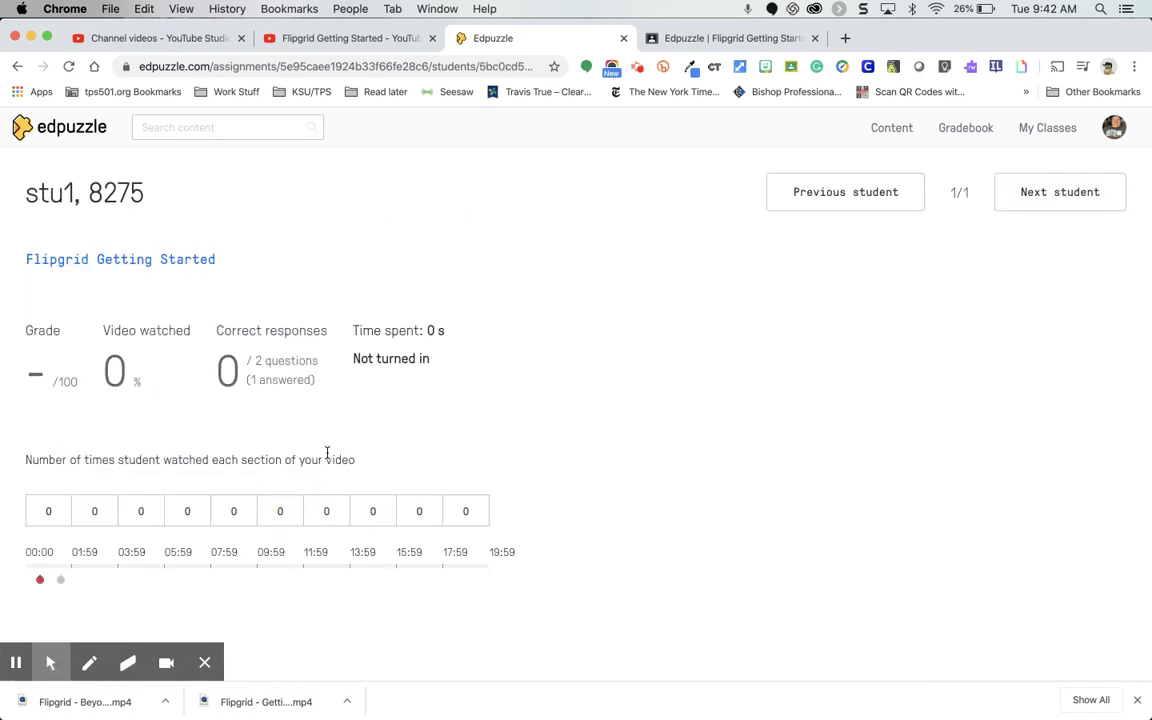
# Review the student's viewing summary and mark the "Why would you use flipgrid?" answer correct for 100 of 100
pyautogui.scroll(-2, 327, 453)
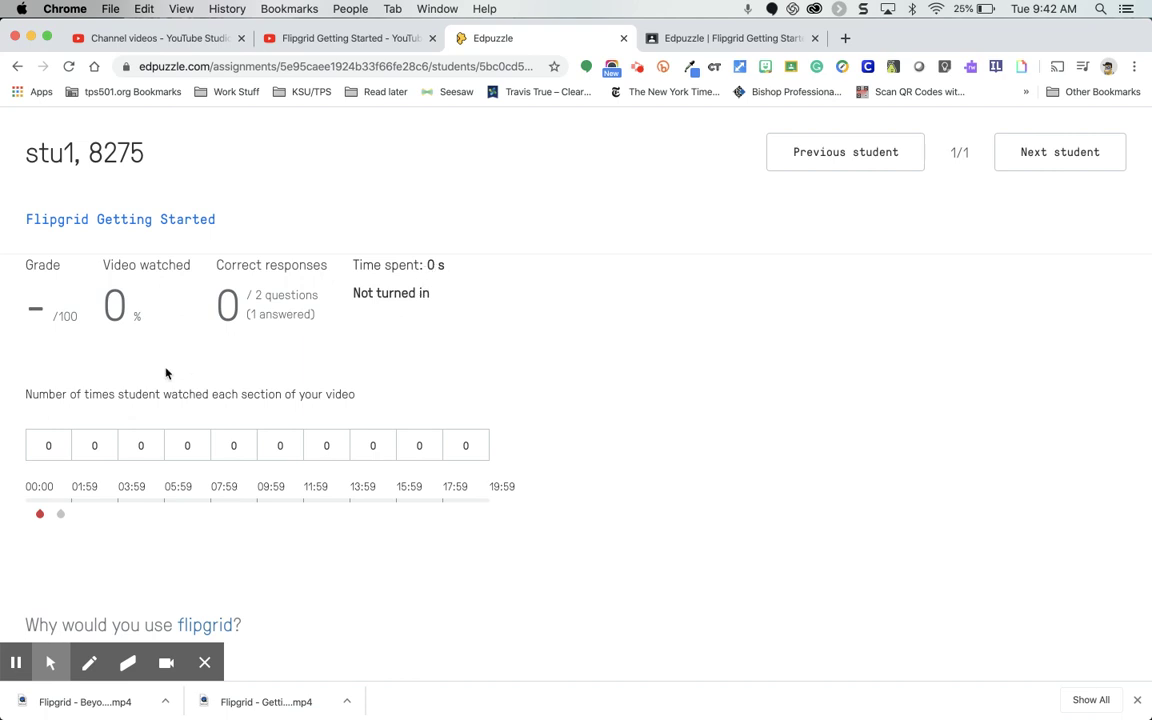
pyautogui.scroll(-2, 167, 373)
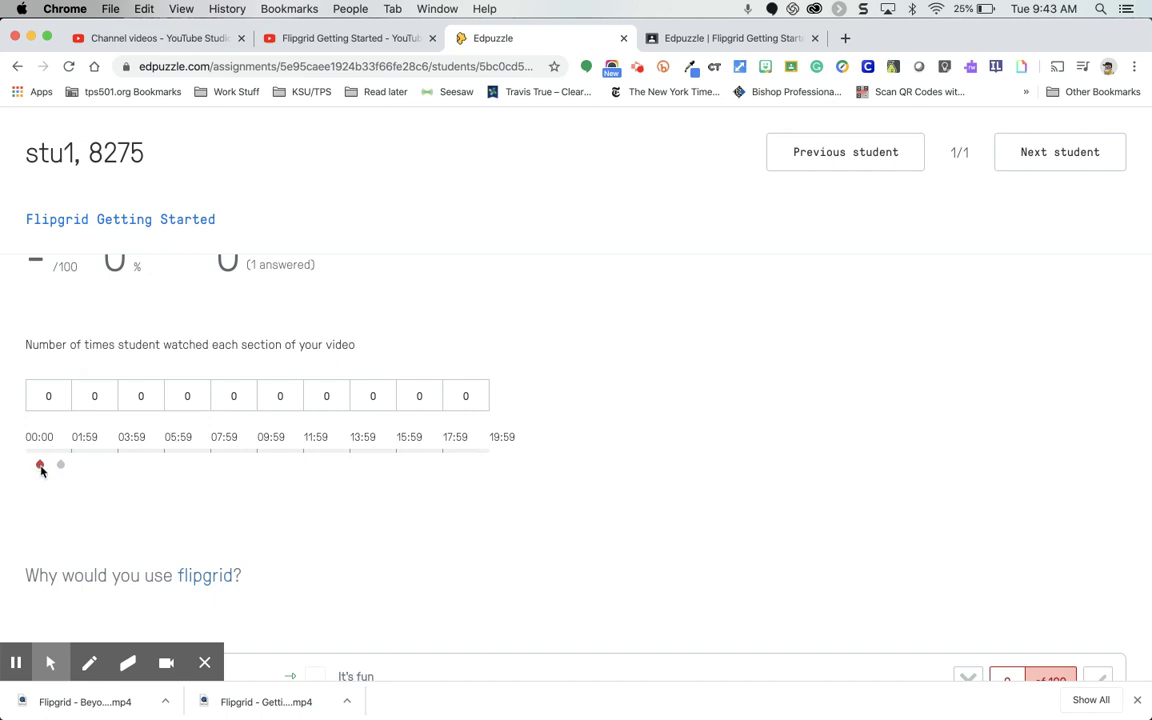
pyautogui.scroll(-4, 41, 468)
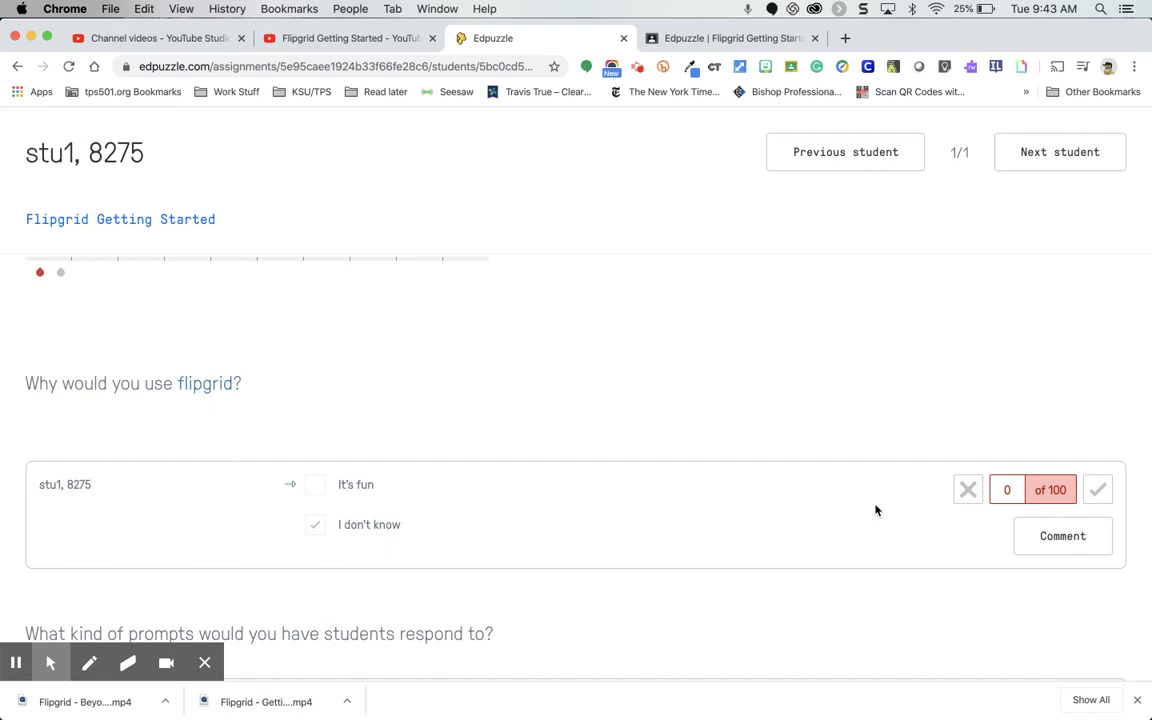
pyautogui.click(1098, 489)
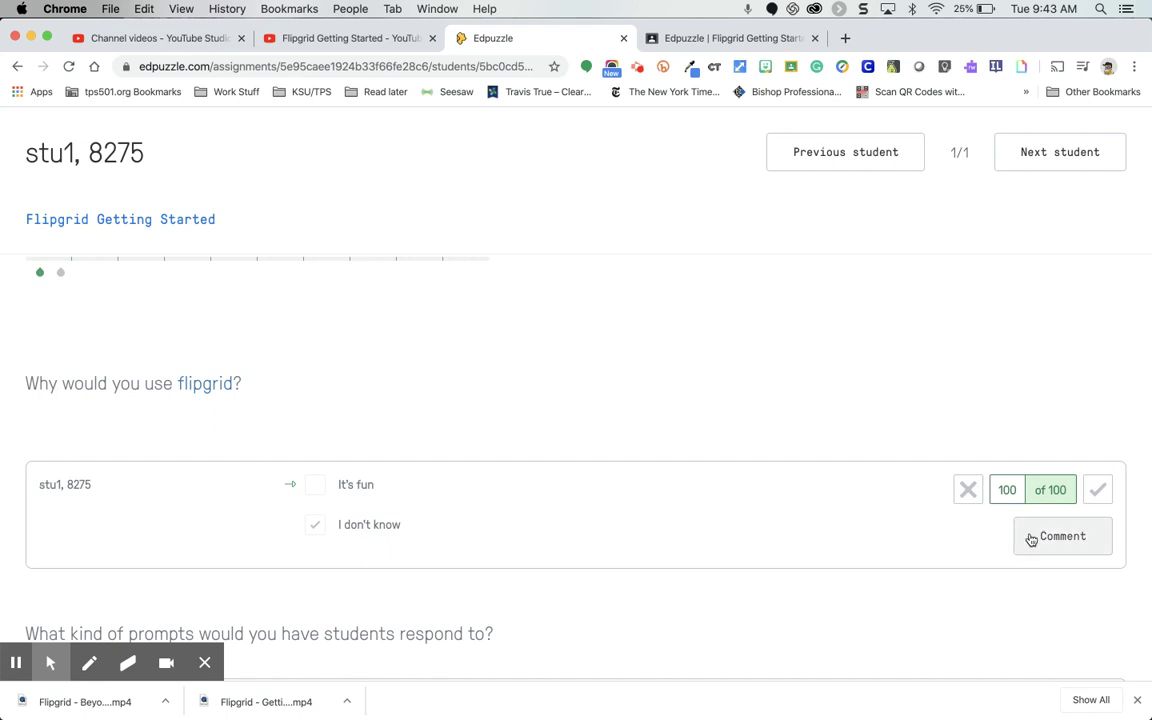
pyautogui.scroll(-2, 861, 514)
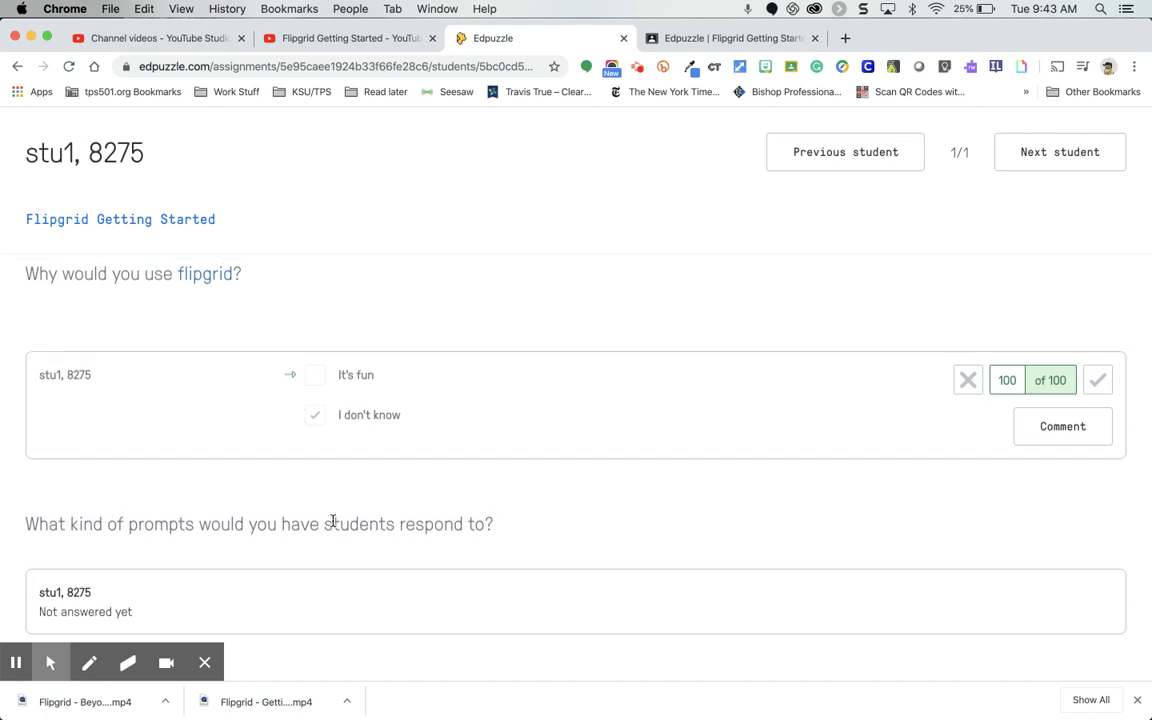
pyautogui.scroll(5, 334, 526)
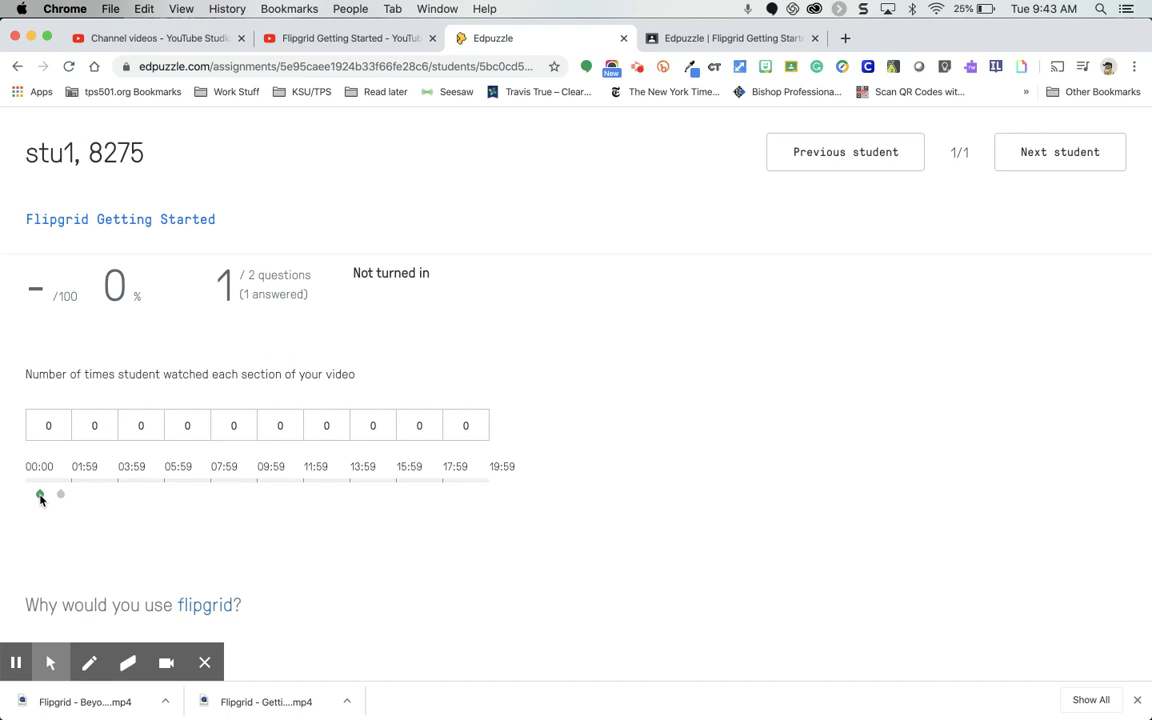
pyautogui.scroll(-5, 40, 498)
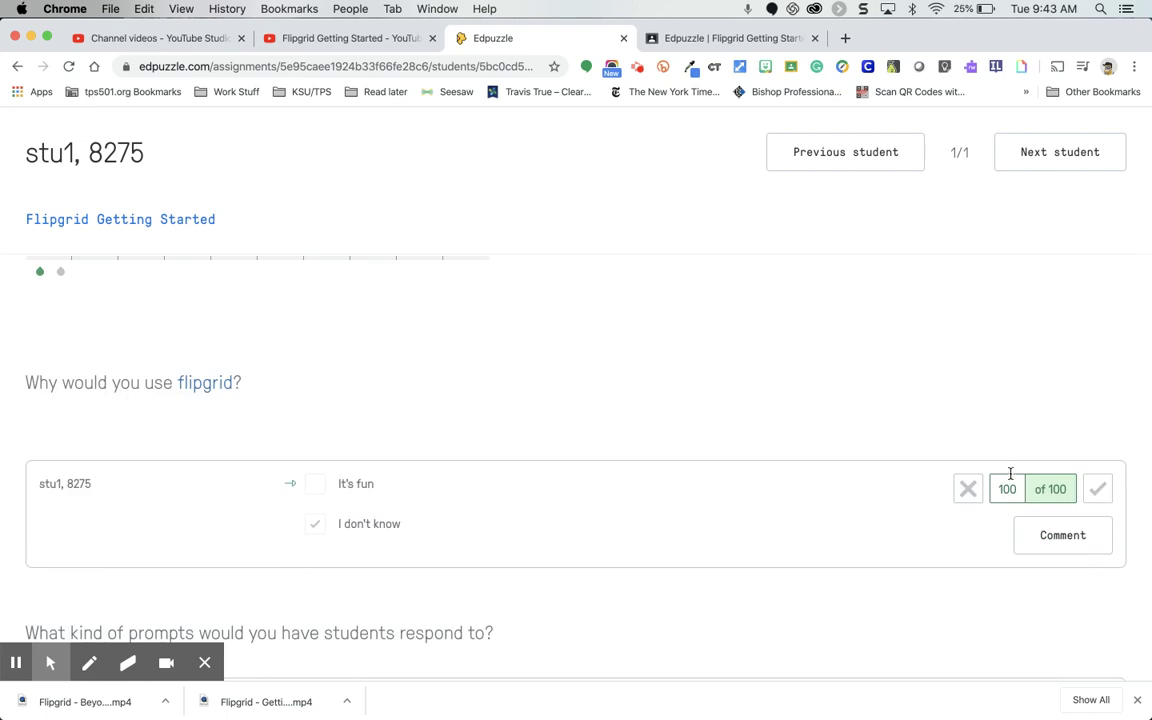
# Set the score of the "Why would you use flipgrid?" answer to 50, and mark it correct again for 100
pyautogui.doubleClick(995, 489)
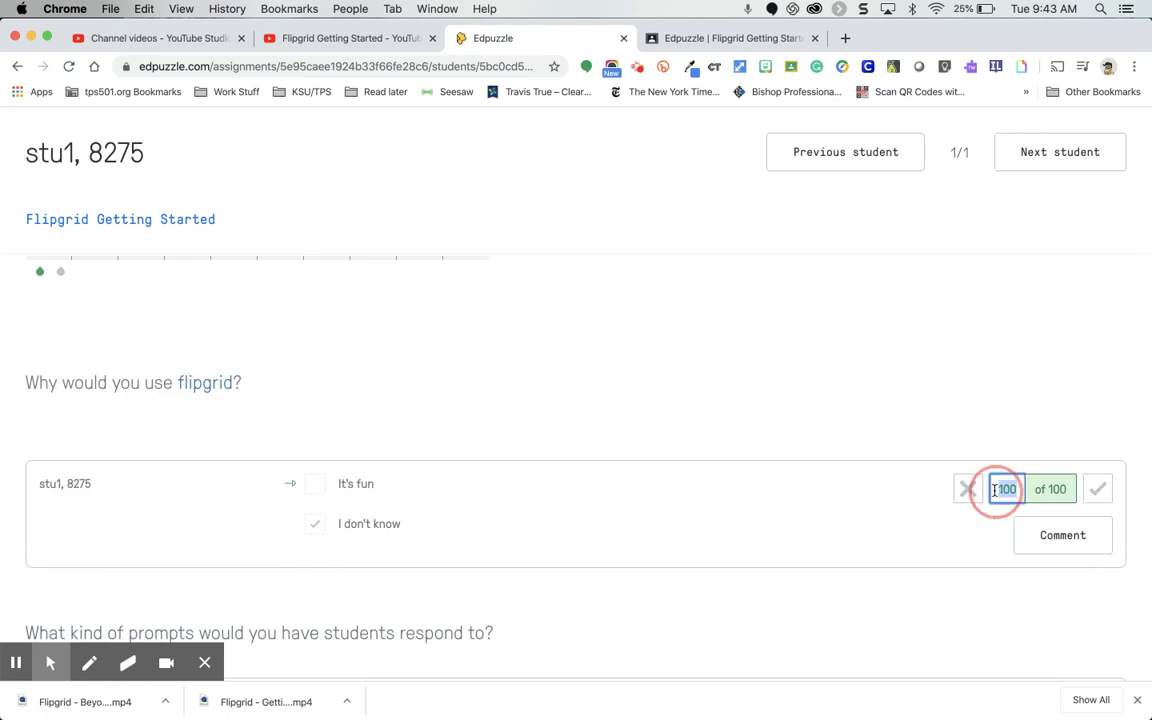
pyautogui.write('5')
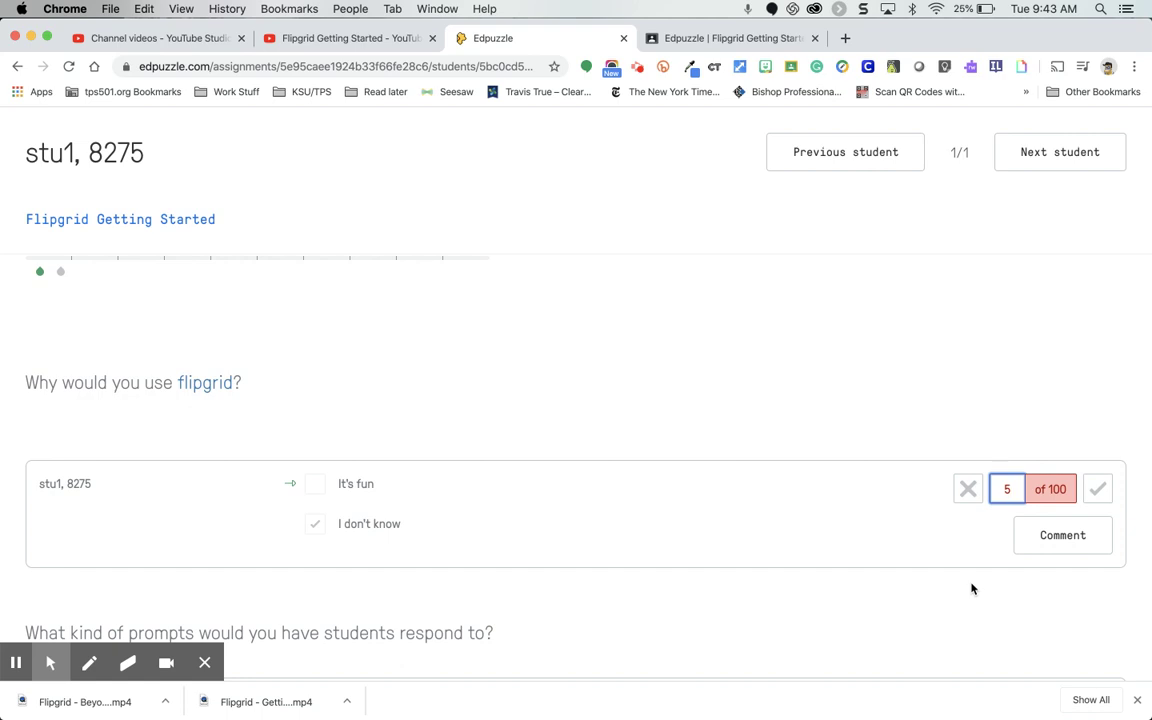
pyautogui.write('0')
pyautogui.press('Return')
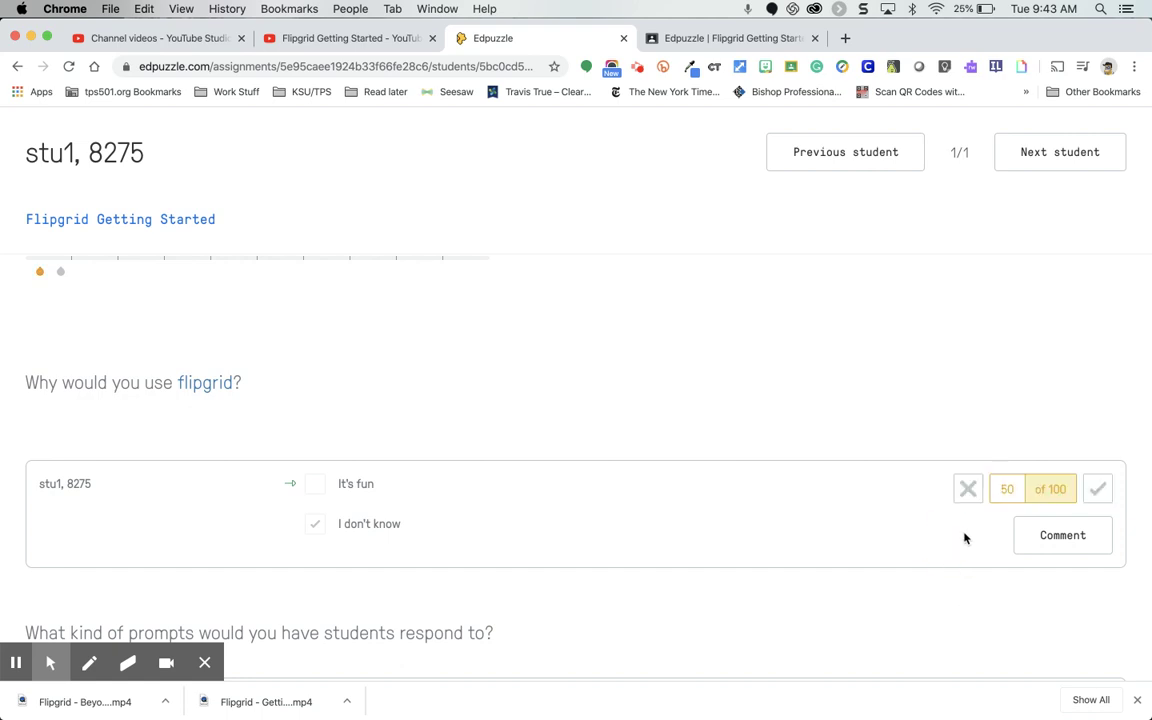
pyautogui.click(1098, 489)
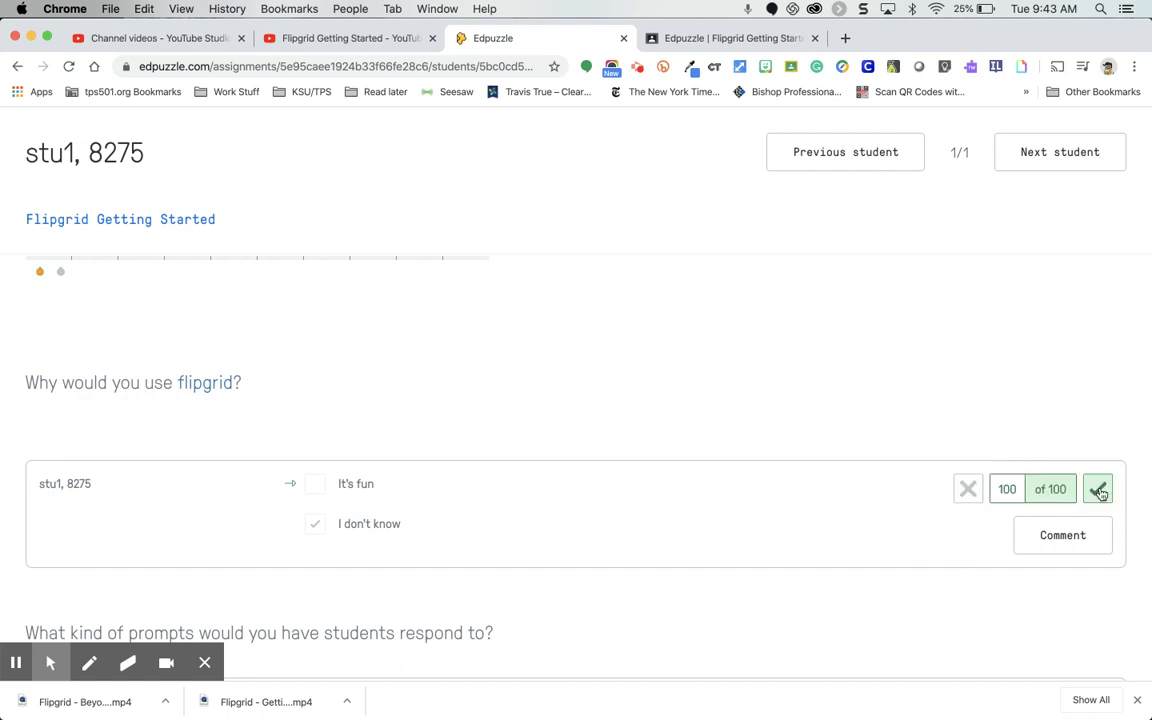
pyautogui.click(1099, 491)
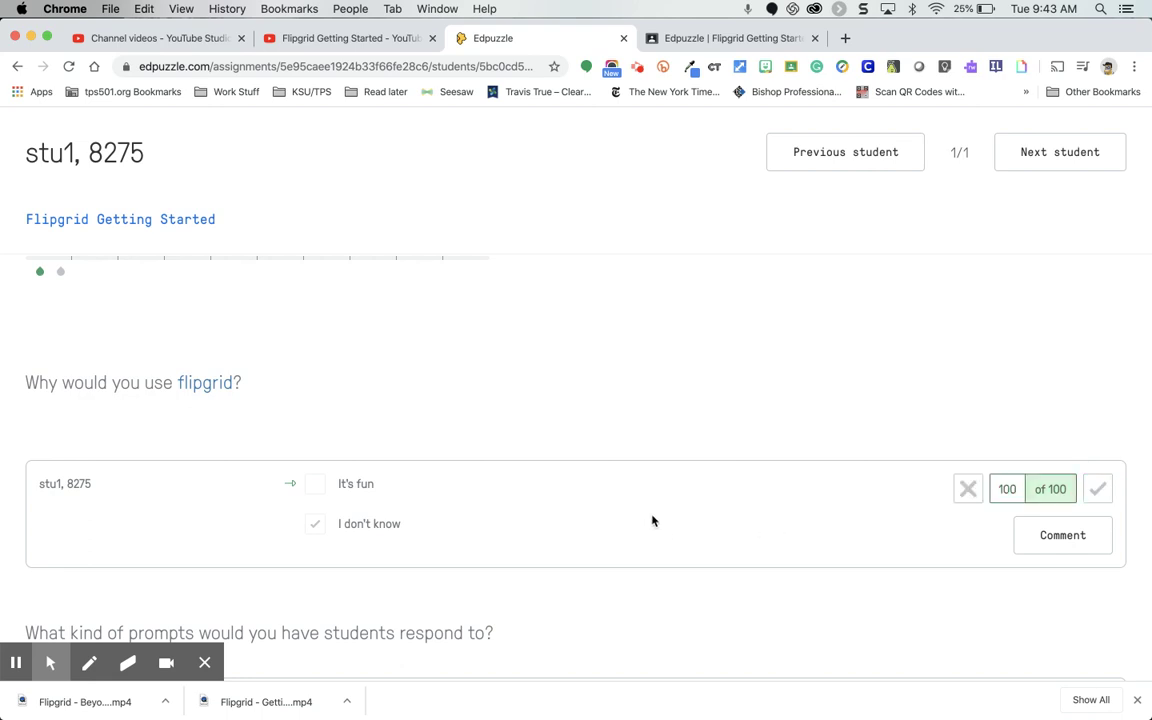
# Go back to the assignment's student overview, review its options, and open Demo 2's due assignments in My Classes
pyautogui.scroll(10, 652, 521)
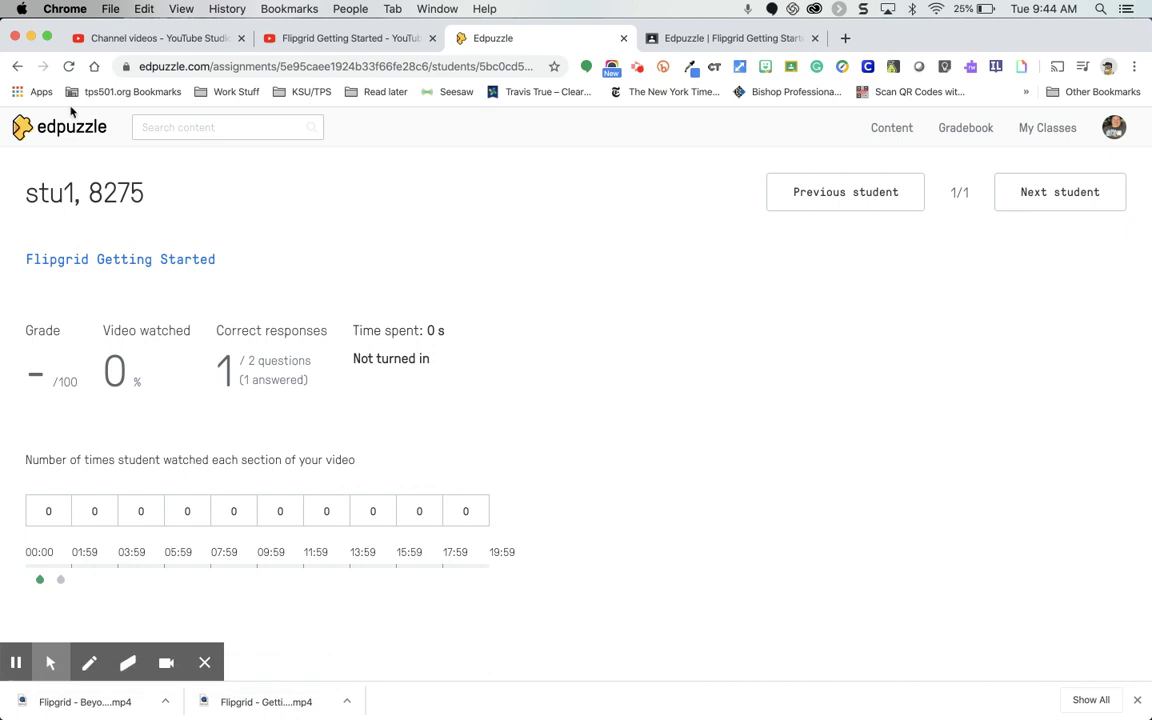
pyautogui.click(17, 66)
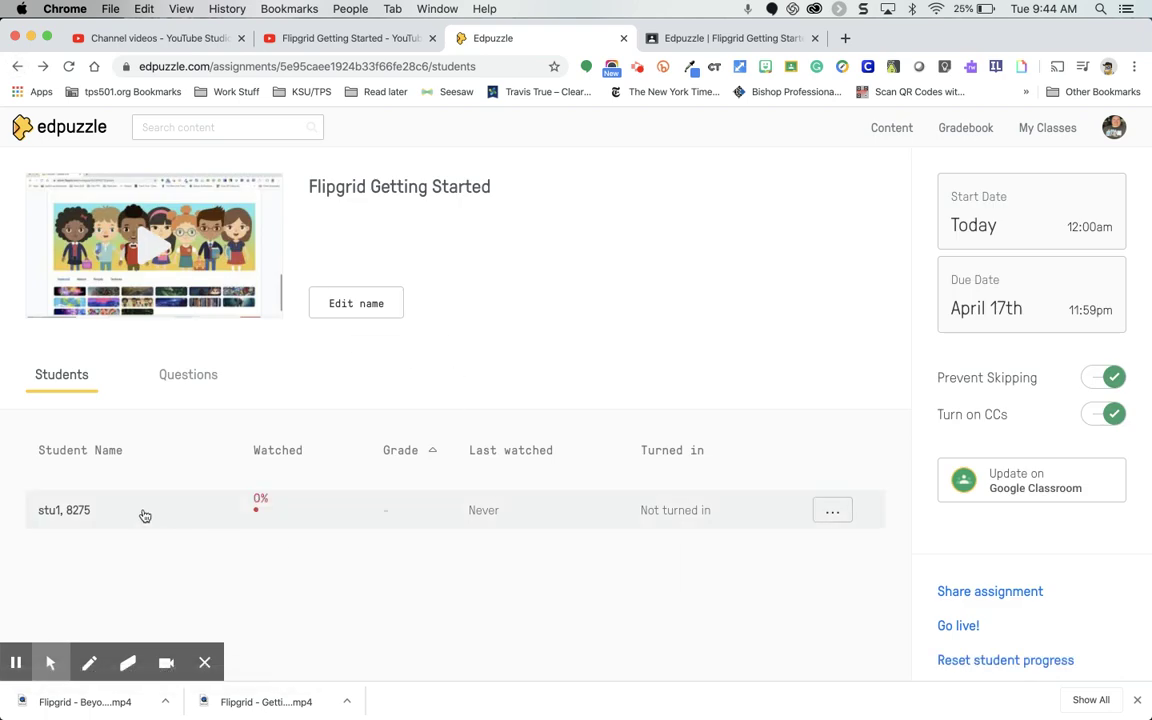
pyautogui.scroll(-2, 141, 514)
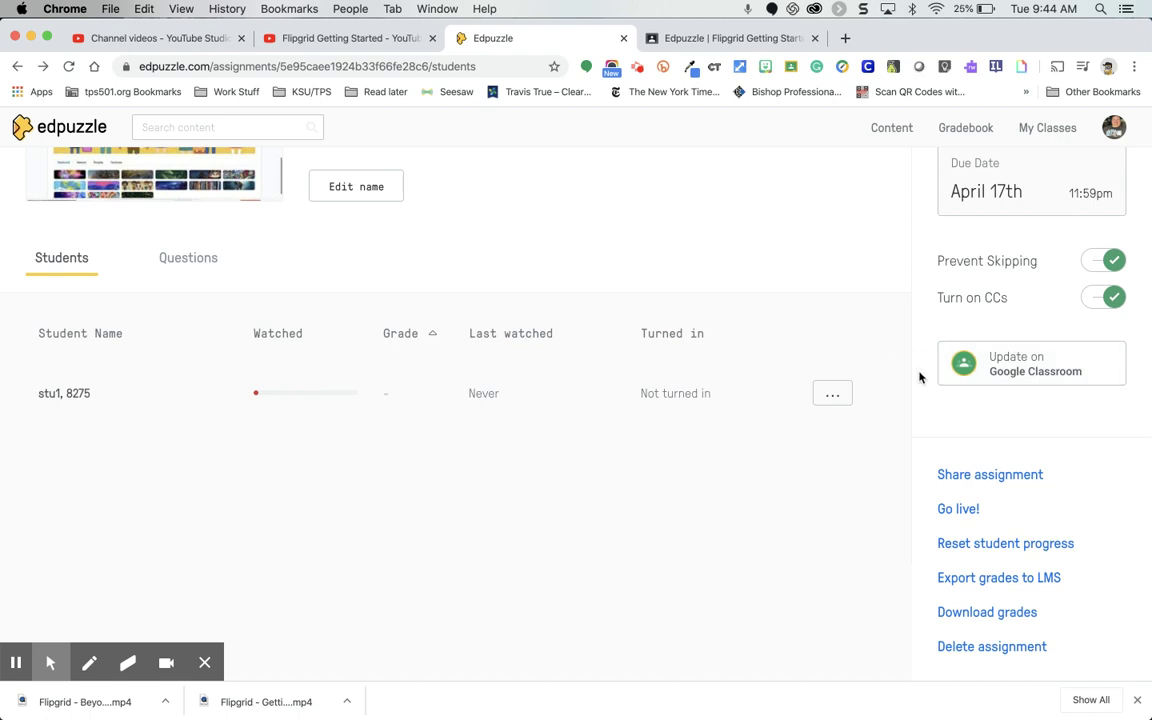
pyautogui.scroll(2, 920, 377)
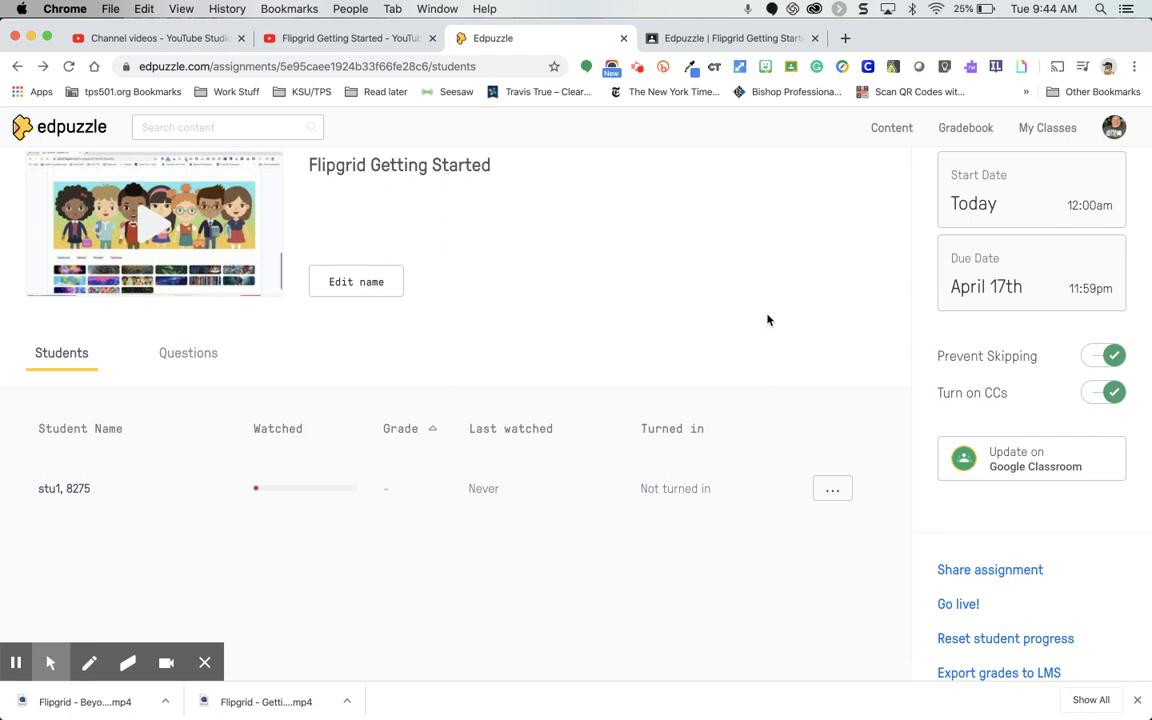
pyautogui.scroll(1, 767, 320)
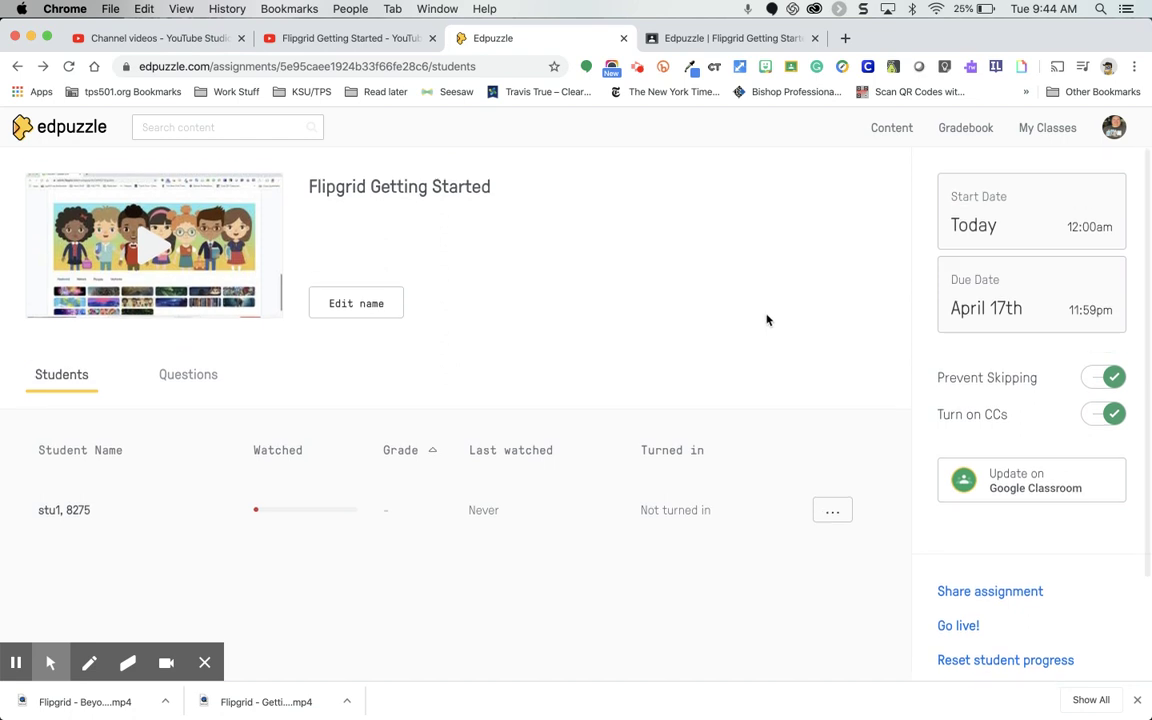
pyautogui.click(1041, 129)
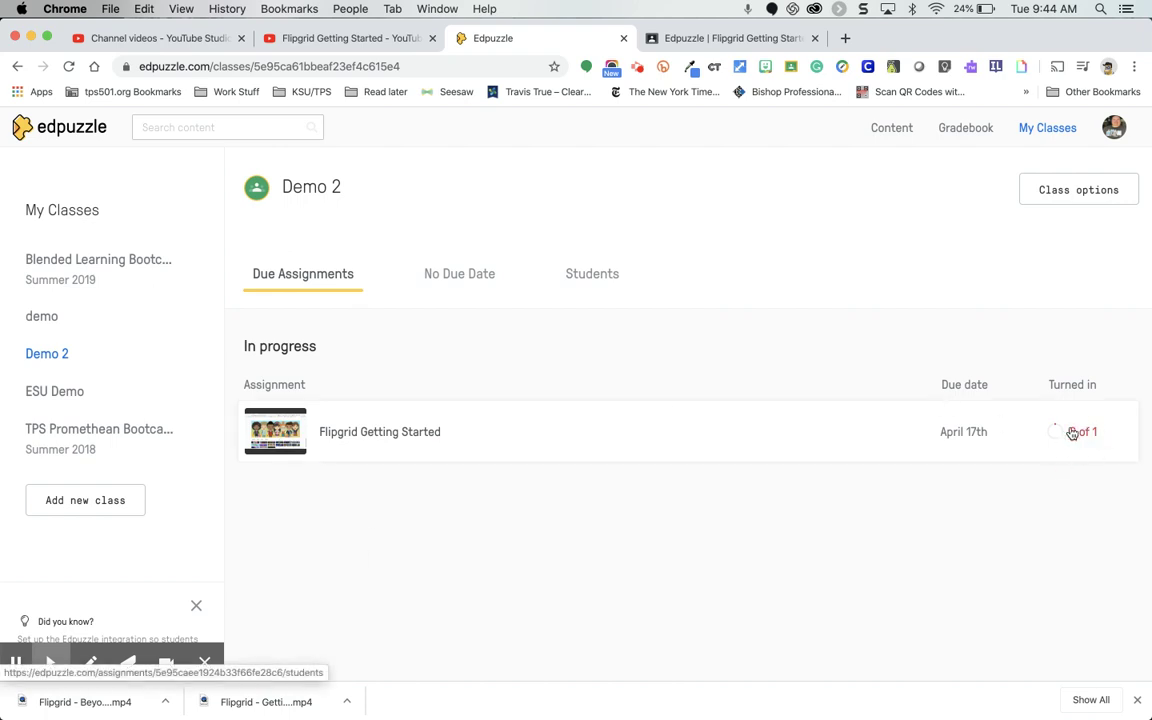
# Review Demo 2's assignments without a due date and its student roster, and return to the due assignments
pyautogui.click(463, 276)
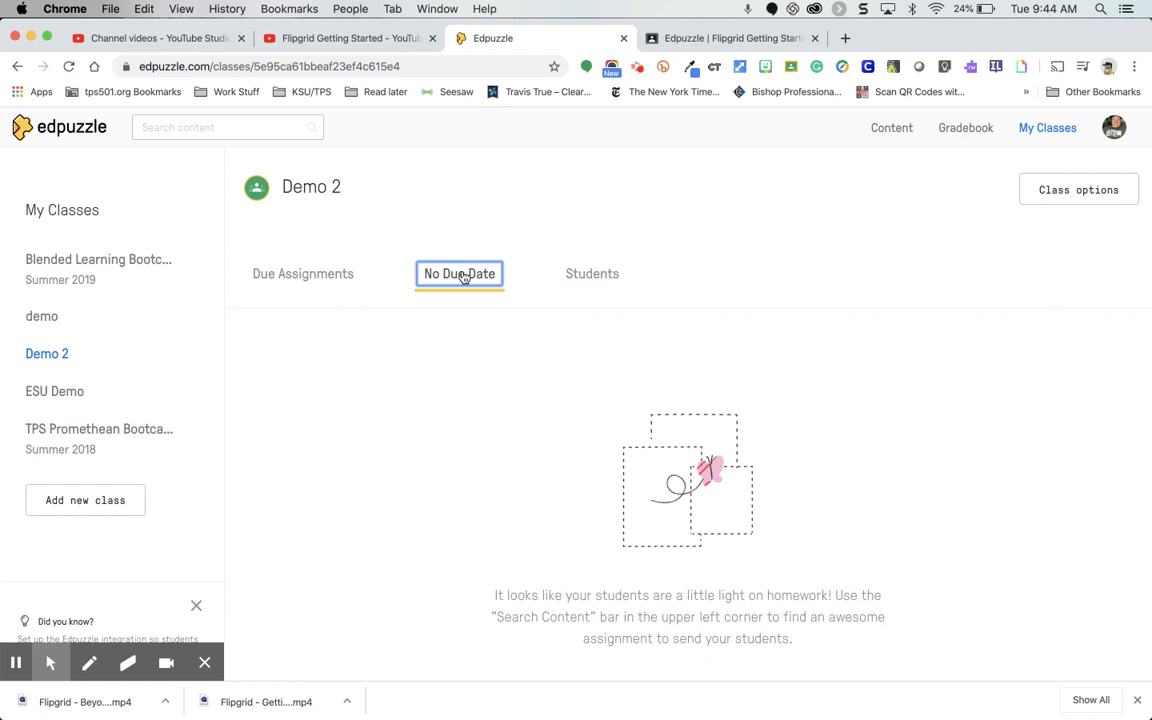
pyautogui.click(604, 275)
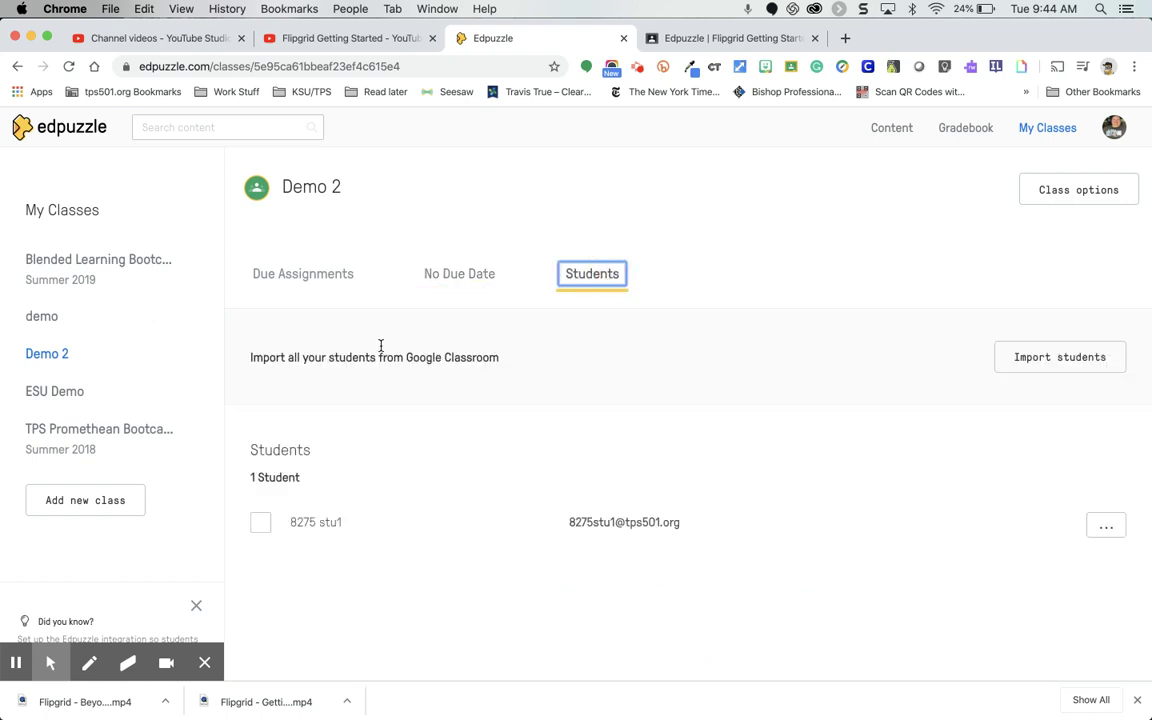
pyautogui.click(290, 276)
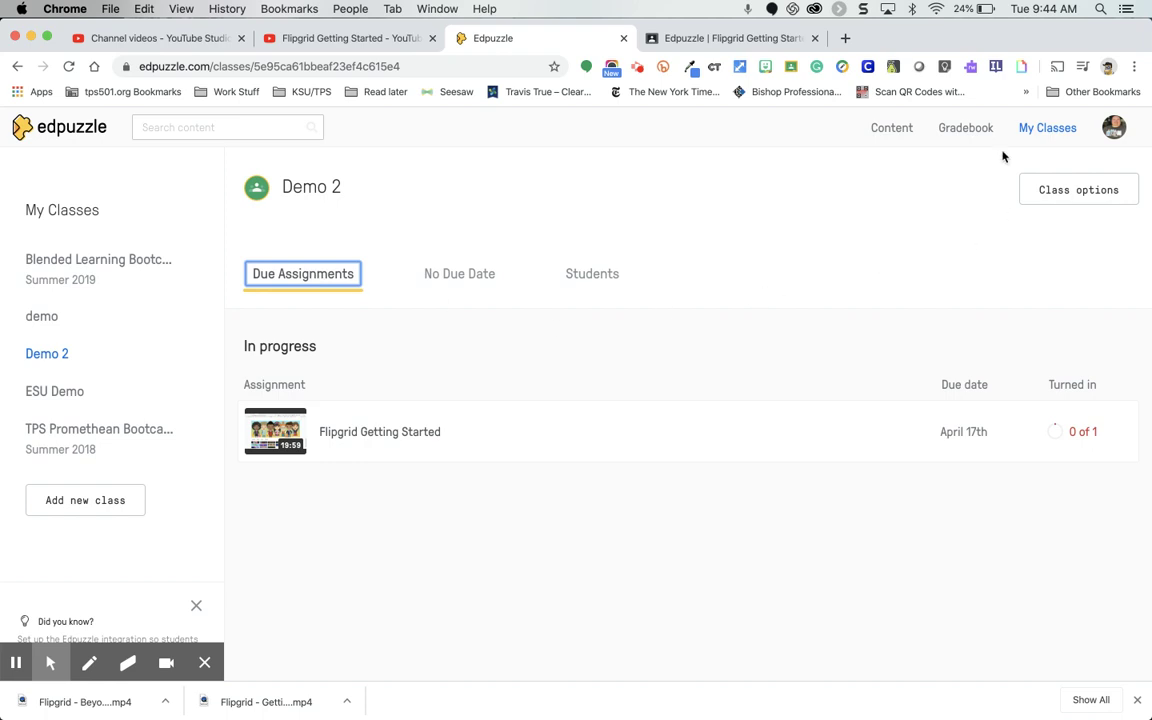
# Review Demo 2's gradebook and the classes available in it, and return to the Edpuzzle home page
pyautogui.click(962, 127)
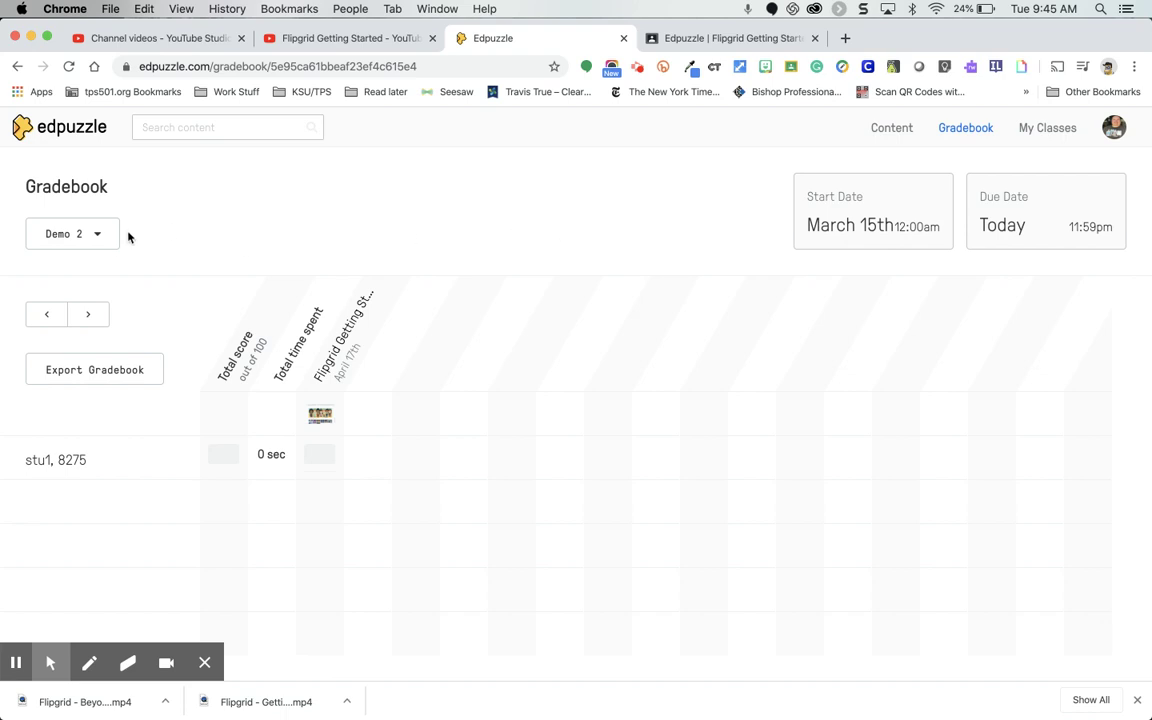
pyautogui.click(98, 233)
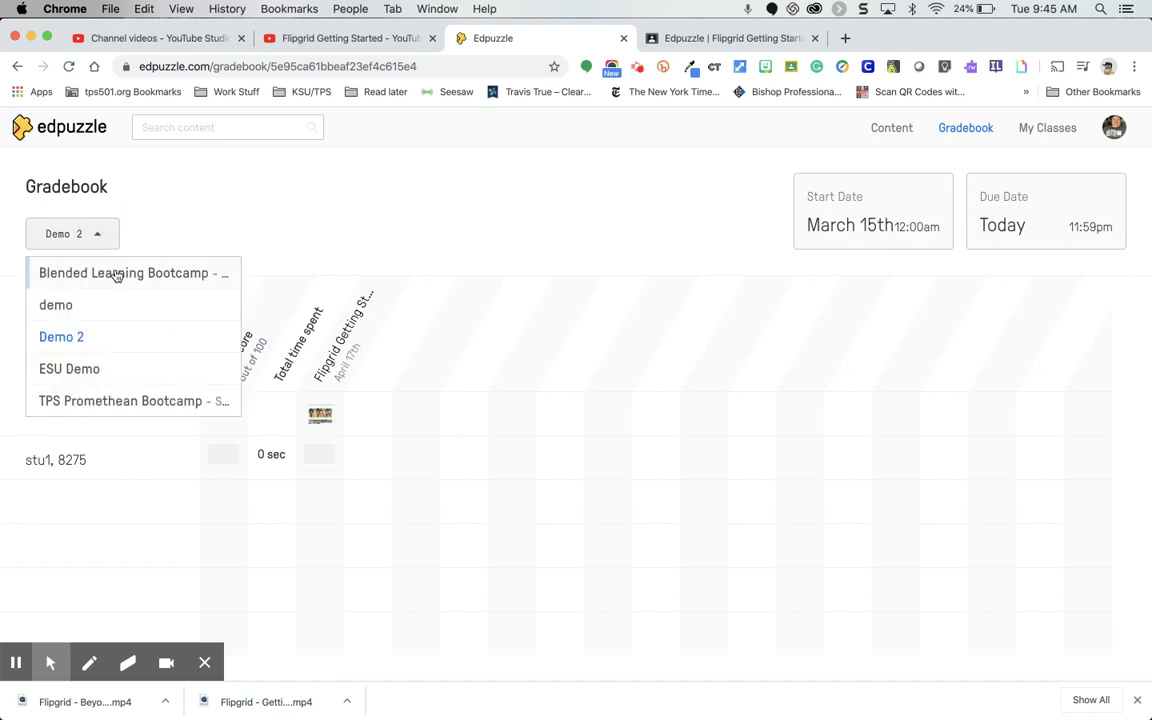
pyautogui.click(166, 228)
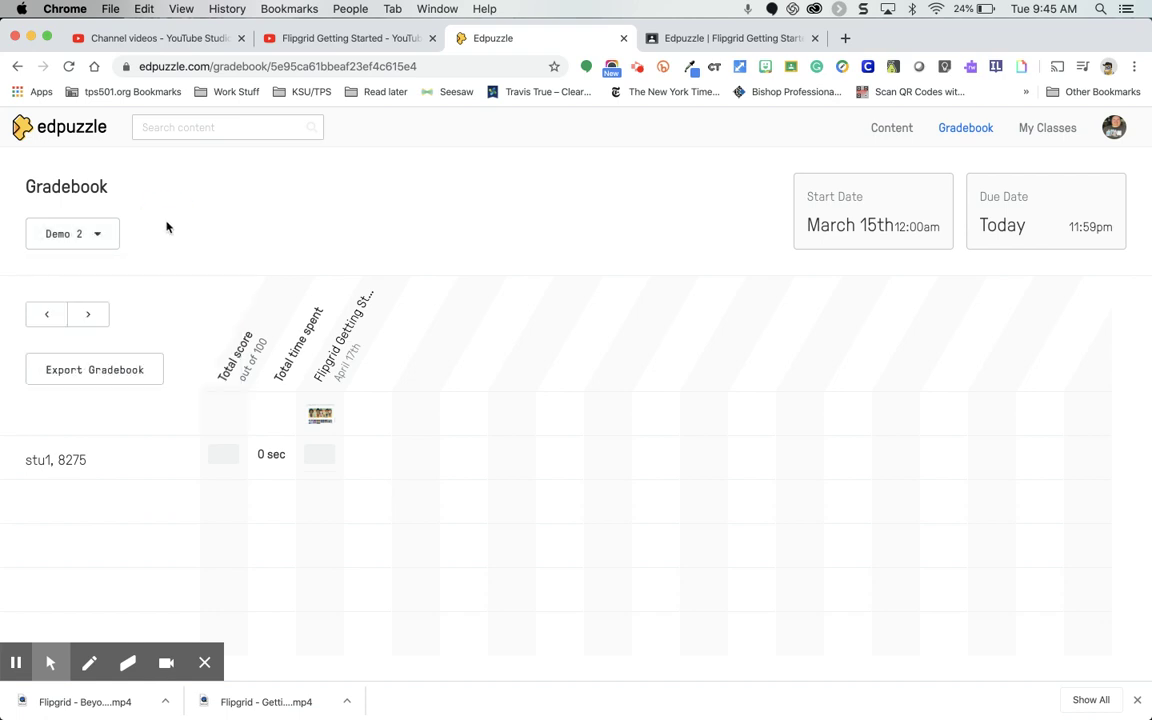
pyautogui.click(65, 126)
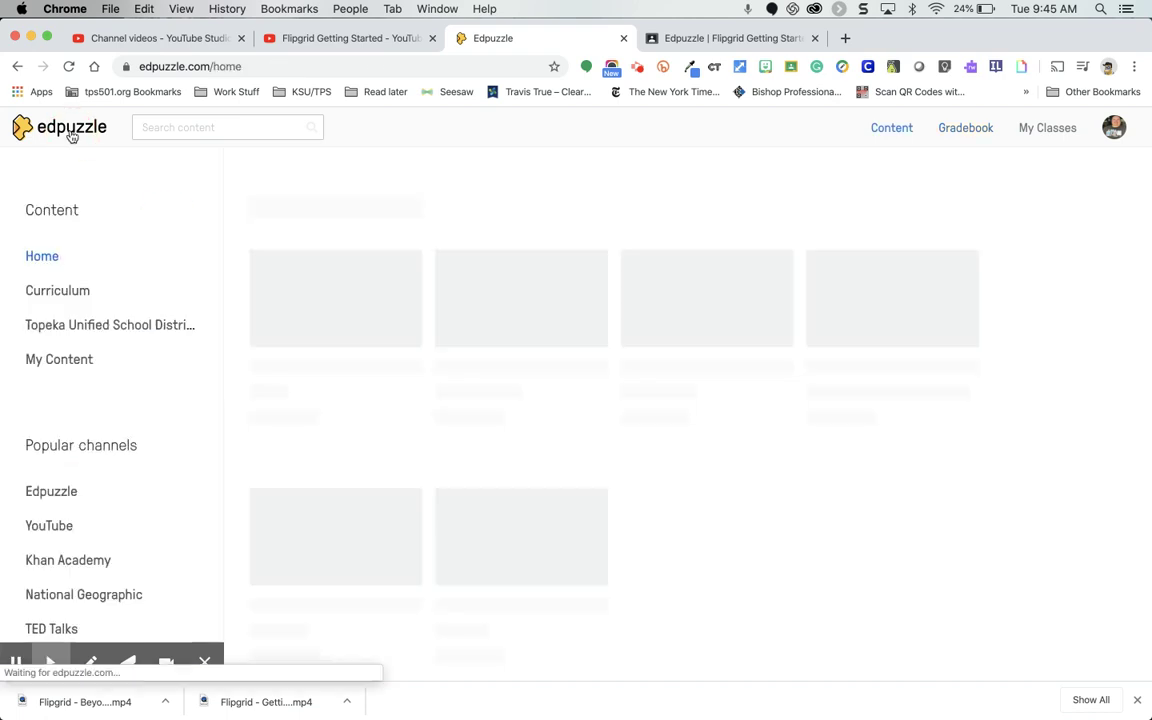